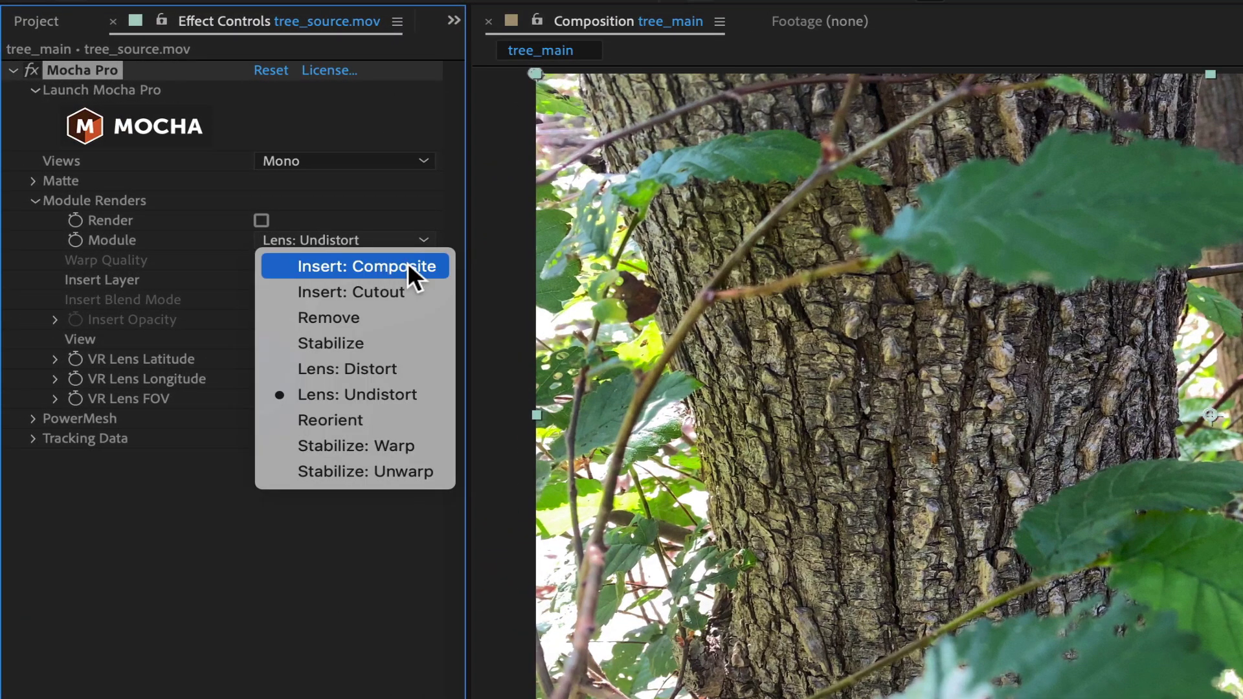
# - Review the tree clip's camera move from frame 0 to near its end and return to the first frame
pyautogui.click(34, 273)
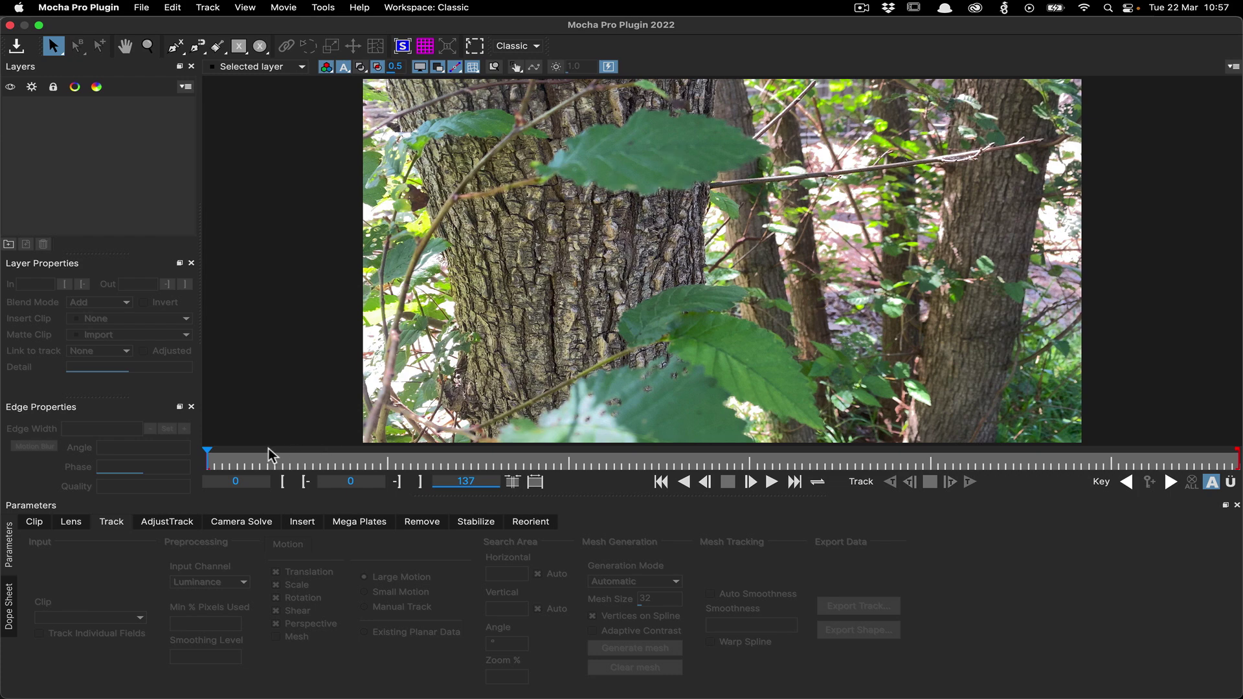
pyautogui.moveTo(202, 460); pyautogui.dragTo(1213, 483)
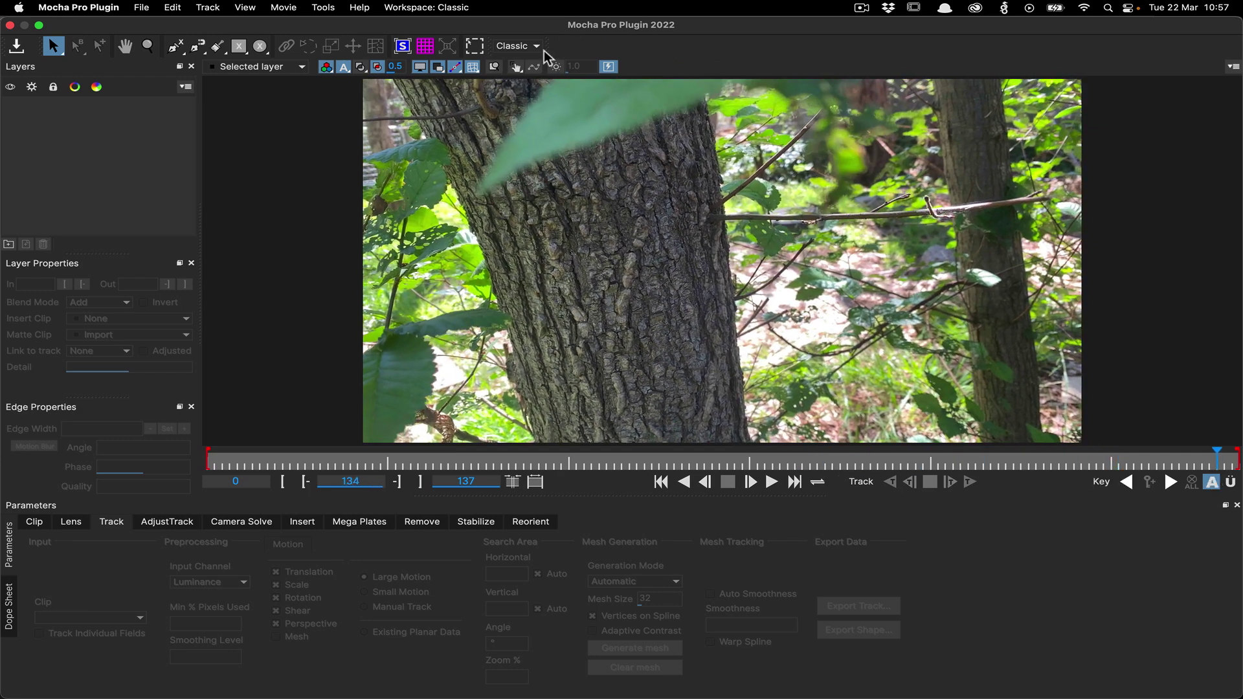
pyautogui.moveTo(1219, 458); pyautogui.dragTo(207, 461)
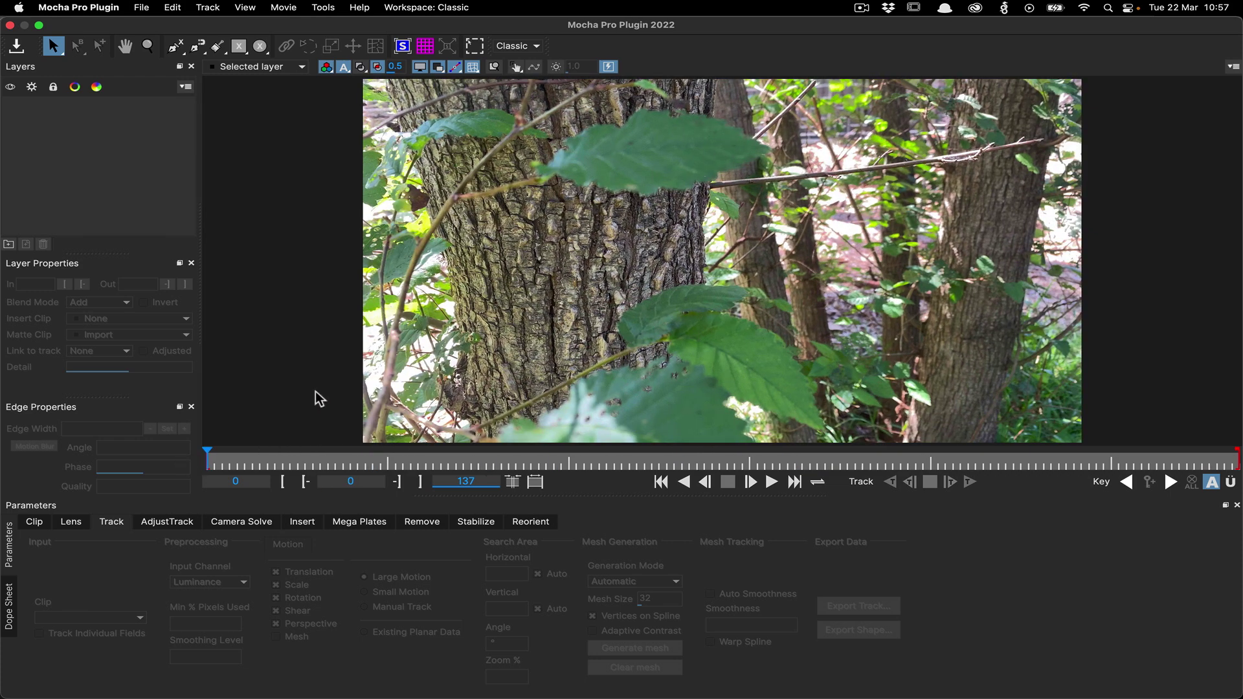
pyautogui.moveTo(208, 460)
pyautogui.mouseDown()
pyautogui.moveTo(359, 461)
pyautogui.moveTo(207, 461)
pyautogui.mouseUp()
# - Draw a closed X-Spline around the large leaf in front of the trunk at frame 0 and smooth its points
pyautogui.press('x')
pyautogui.scroll(4, 638, 139)
pyautogui.moveTo(663, 160); pyautogui.dragTo(630, 207)
pyautogui.press('z')
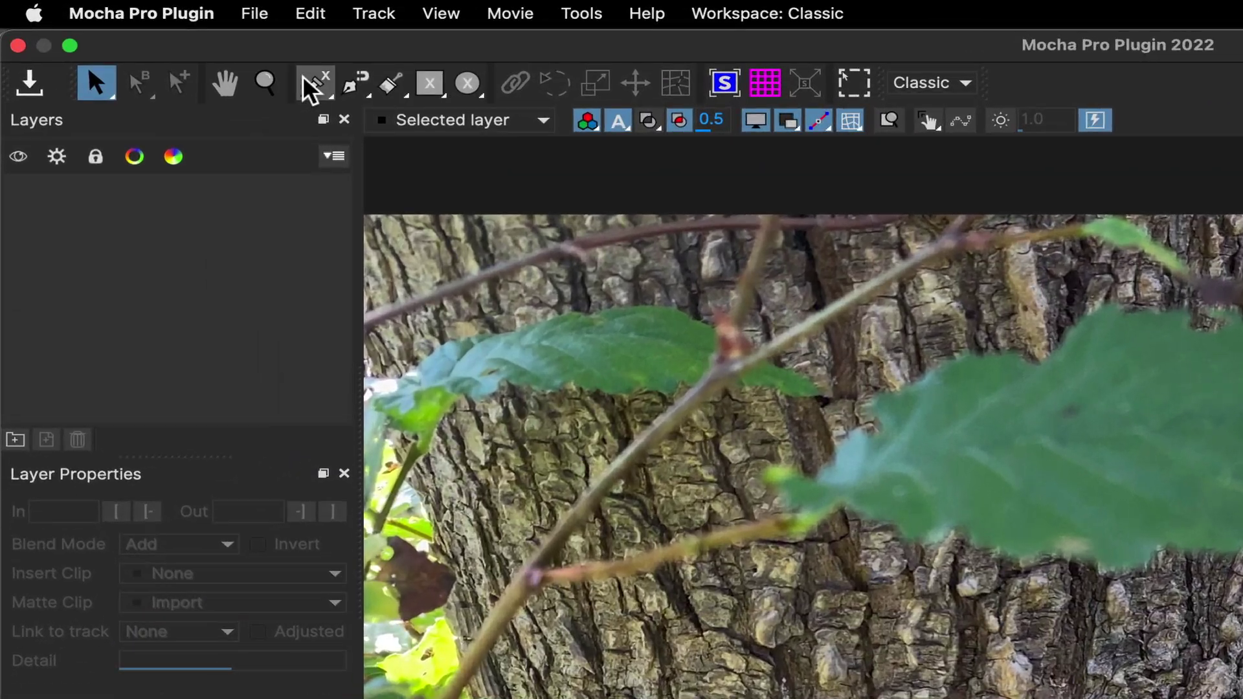
pyautogui.click(309, 83)
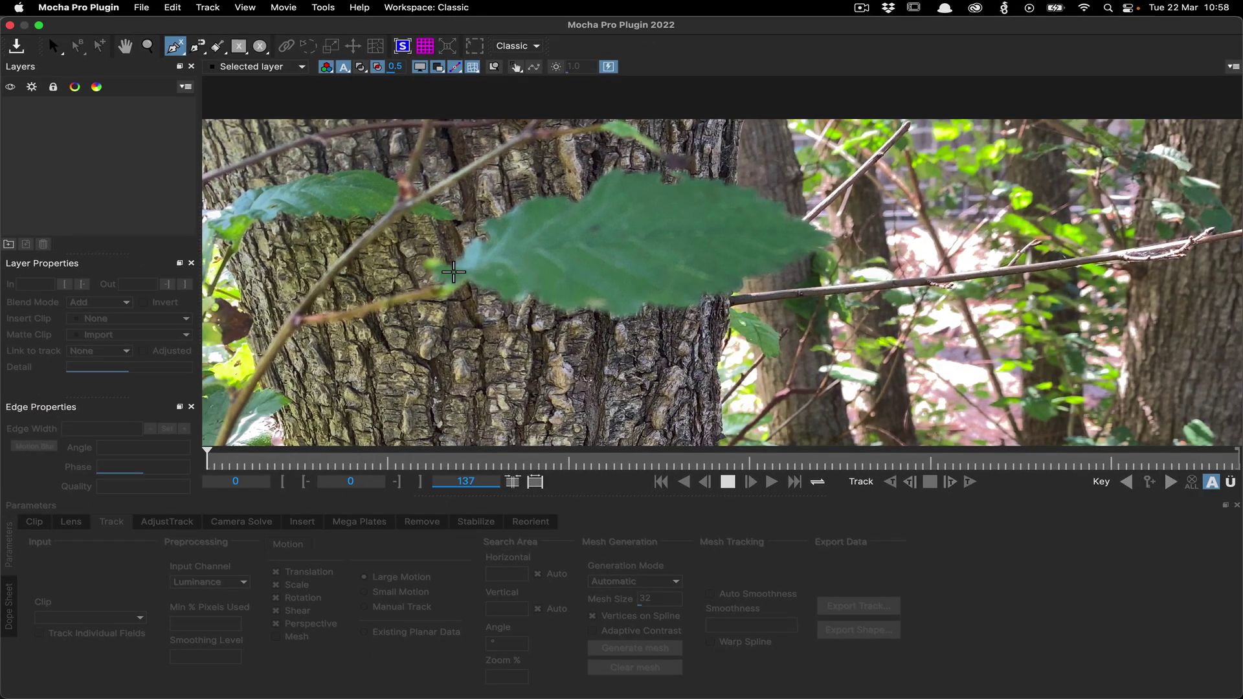
pyautogui.click(454, 272)
pyautogui.click(472, 248)
pyautogui.click(492, 247)
pyautogui.click(490, 229)
pyautogui.click(534, 203)
pyautogui.click(558, 201)
pyautogui.click(575, 206)
pyautogui.click(607, 180)
pyautogui.click(650, 175)
pyautogui.click(657, 190)
pyautogui.click(676, 189)
pyautogui.click(699, 182)
pyautogui.click(741, 198)
pyautogui.click(780, 219)
pyautogui.click(826, 239)
pyautogui.click(784, 255)
pyautogui.click(741, 277)
pyautogui.click(714, 288)
pyautogui.click(687, 288)
pyautogui.click(680, 298)
pyautogui.click(637, 294)
pyautogui.click(622, 312)
pyautogui.click(594, 303)
pyautogui.click(556, 298)
pyautogui.click(538, 281)
pyautogui.click(515, 294)
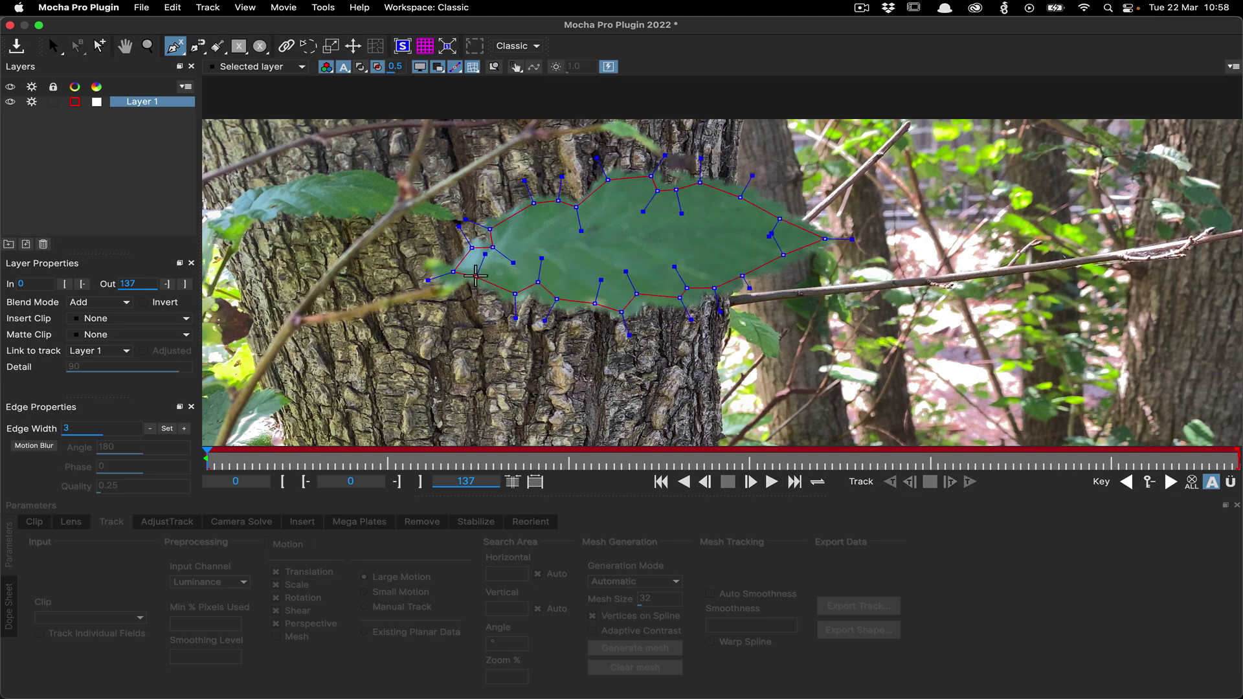
pyautogui.click(476, 276)
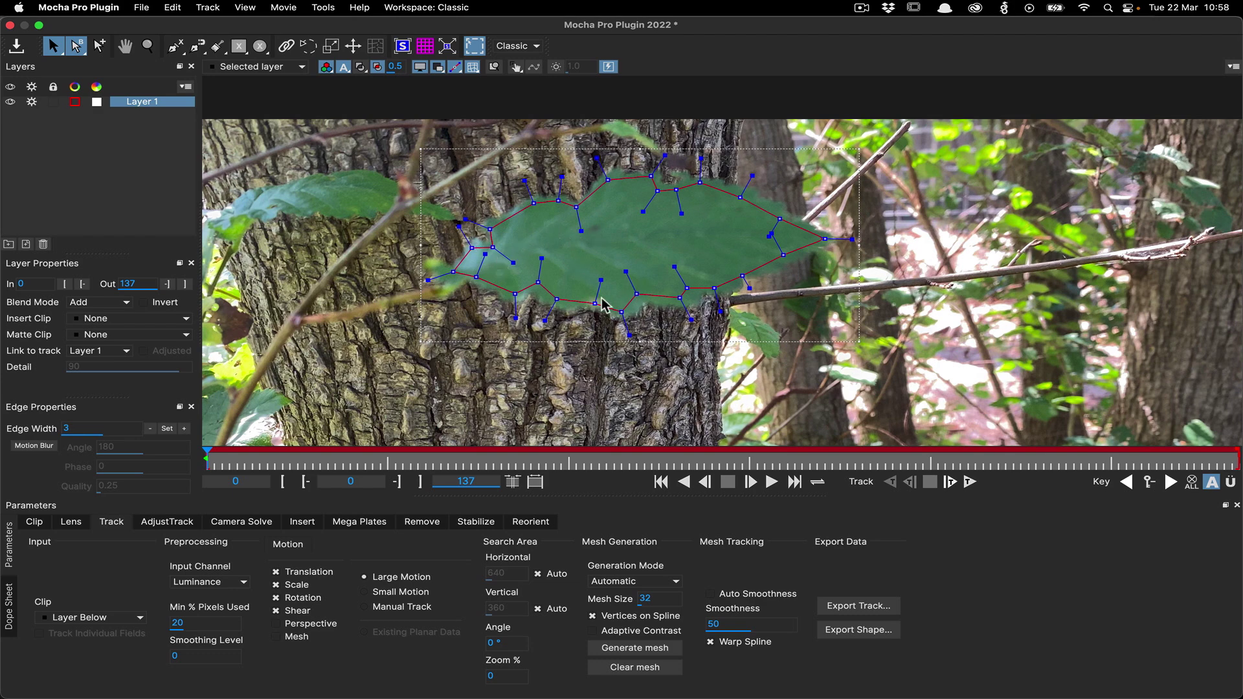
pyautogui.moveTo(542, 259); pyautogui.dragTo(540, 264)
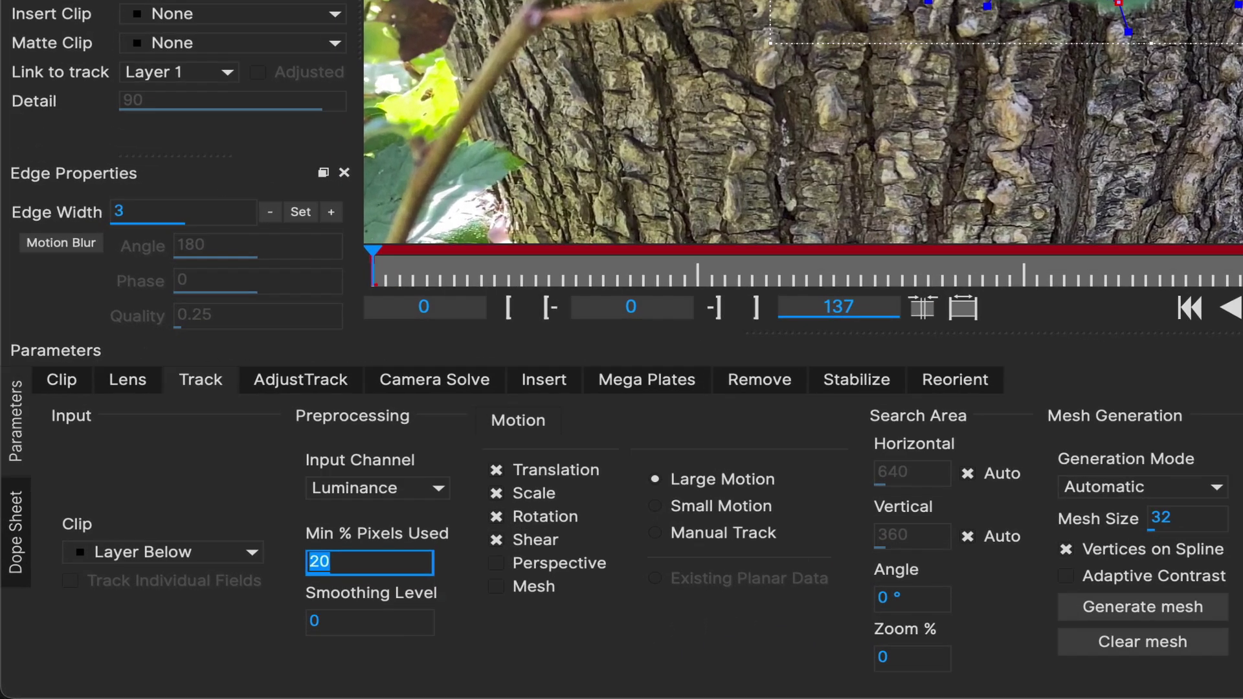
# - Set the leaf layer's Min % Pixels Used to 90 and enable Perspective motion for its track
pyautogui.write('90')
pyautogui.click(527, 570)
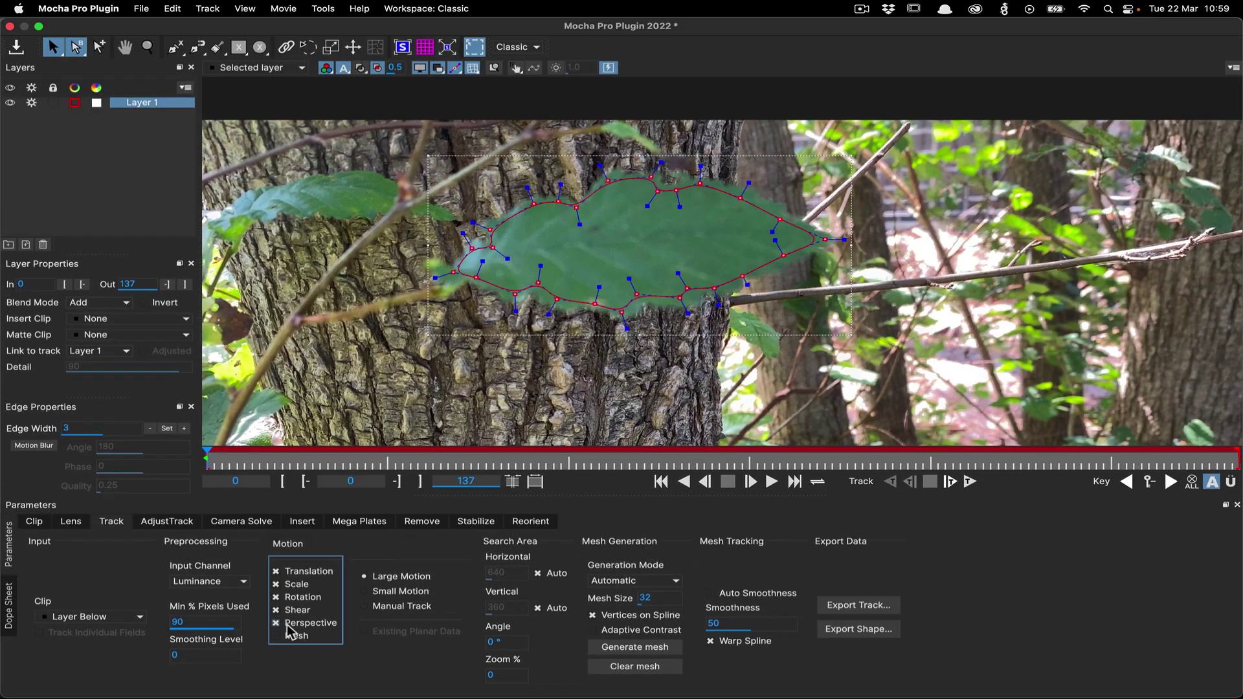
# - Display the planar surface and the grid for the leaf layer at the first frame
pyautogui.moveTo(207, 461); pyautogui.dragTo(159, 456)
pyautogui.click(535, 63)
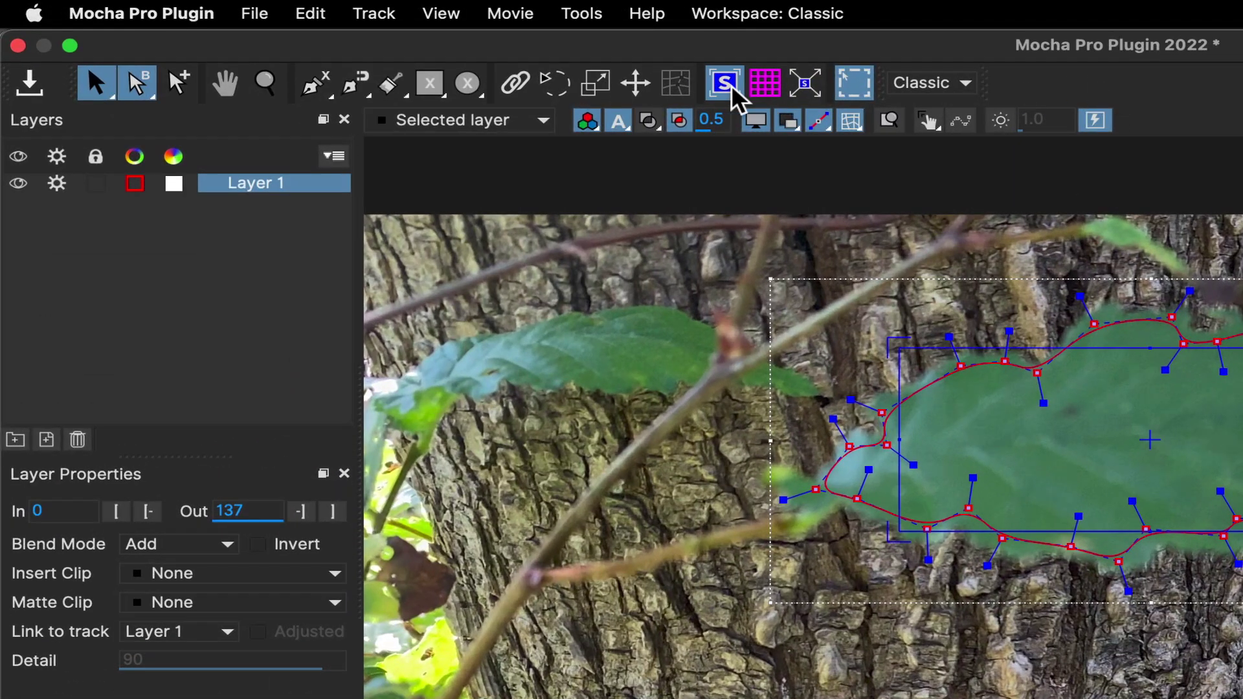
pyautogui.click(764, 82)
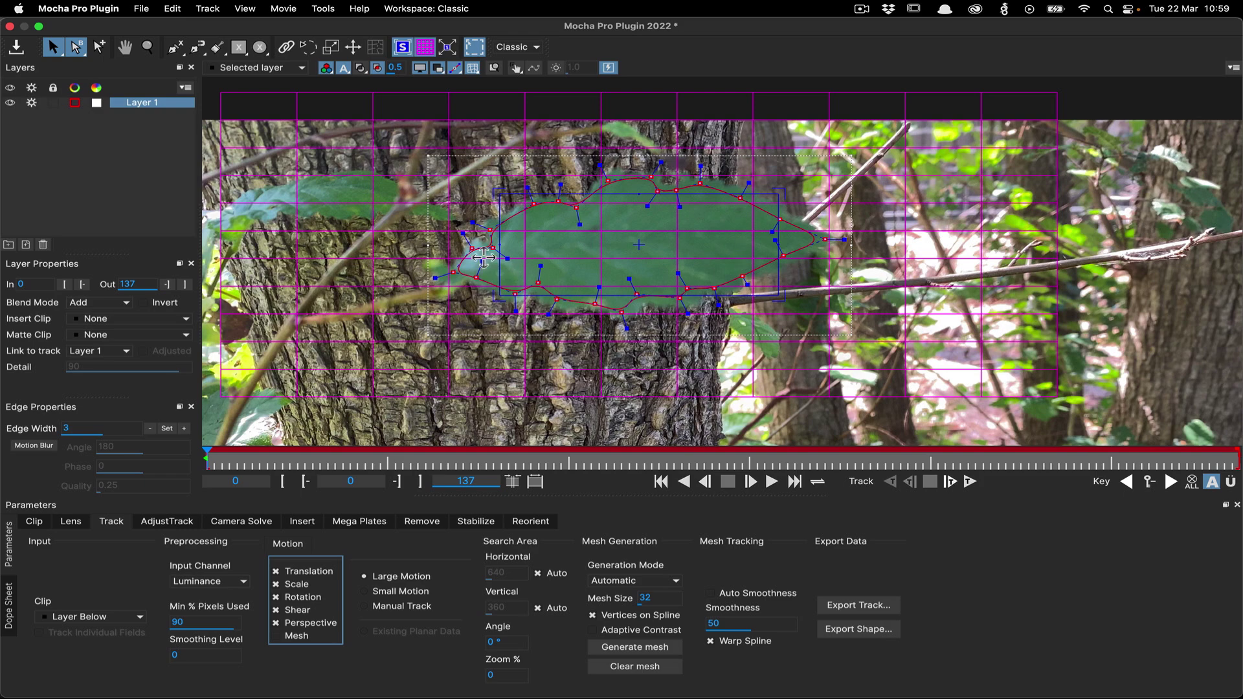
# - Set the leaf layer's Out point to frame 70, where the leaf has moved off the trunk
pyautogui.moveTo(208, 461); pyautogui.dragTo(731, 464)
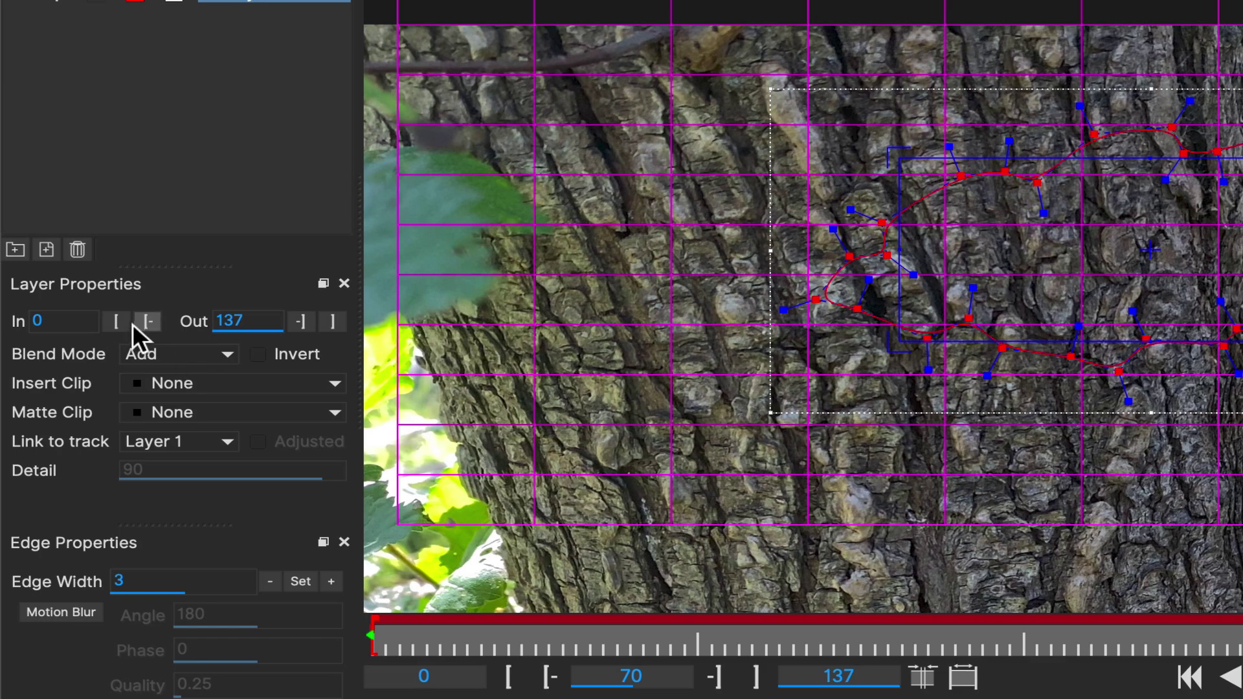
pyautogui.click(299, 322)
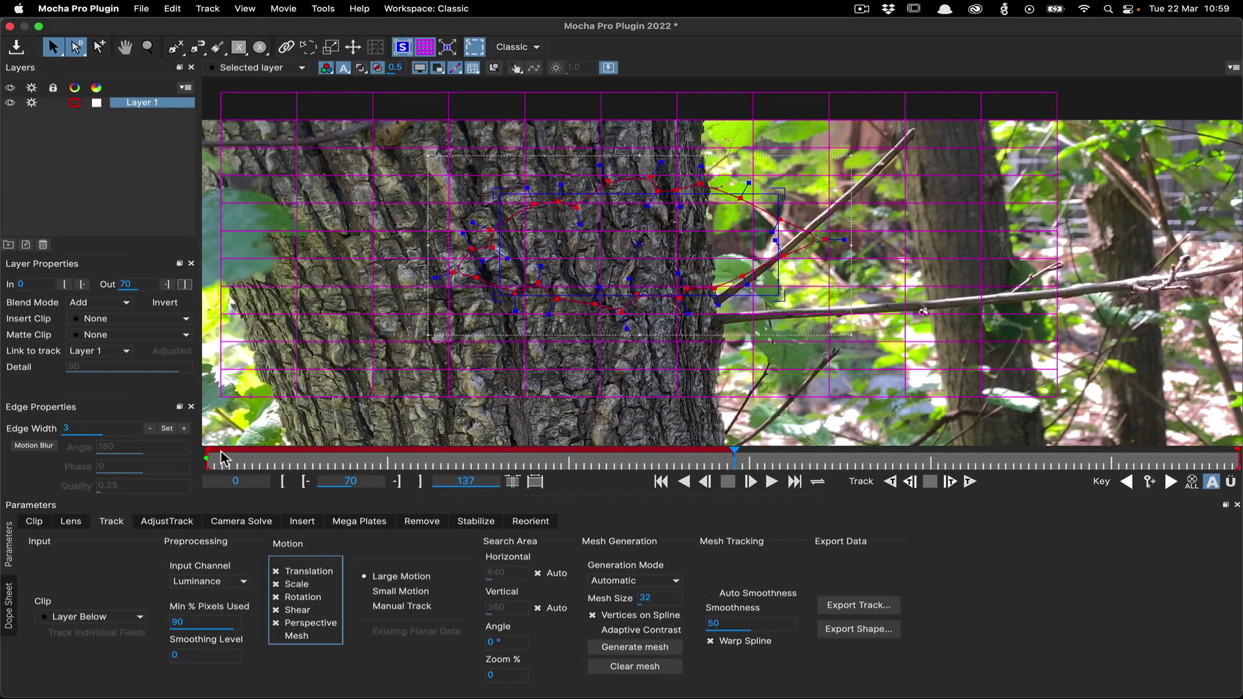
# - Track the leaf layer forward from frame 0 to its Out point and play back the result
pyautogui.moveTo(222, 458); pyautogui.dragTo(90, 451)
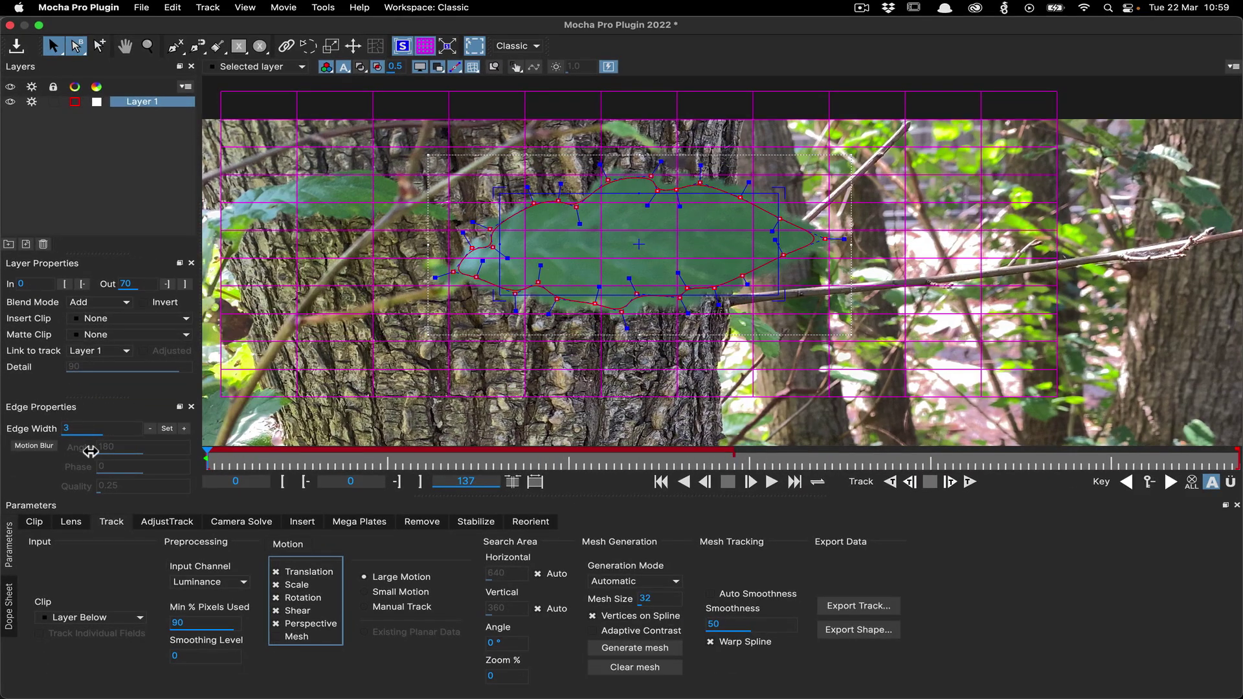
pyautogui.click(970, 481)
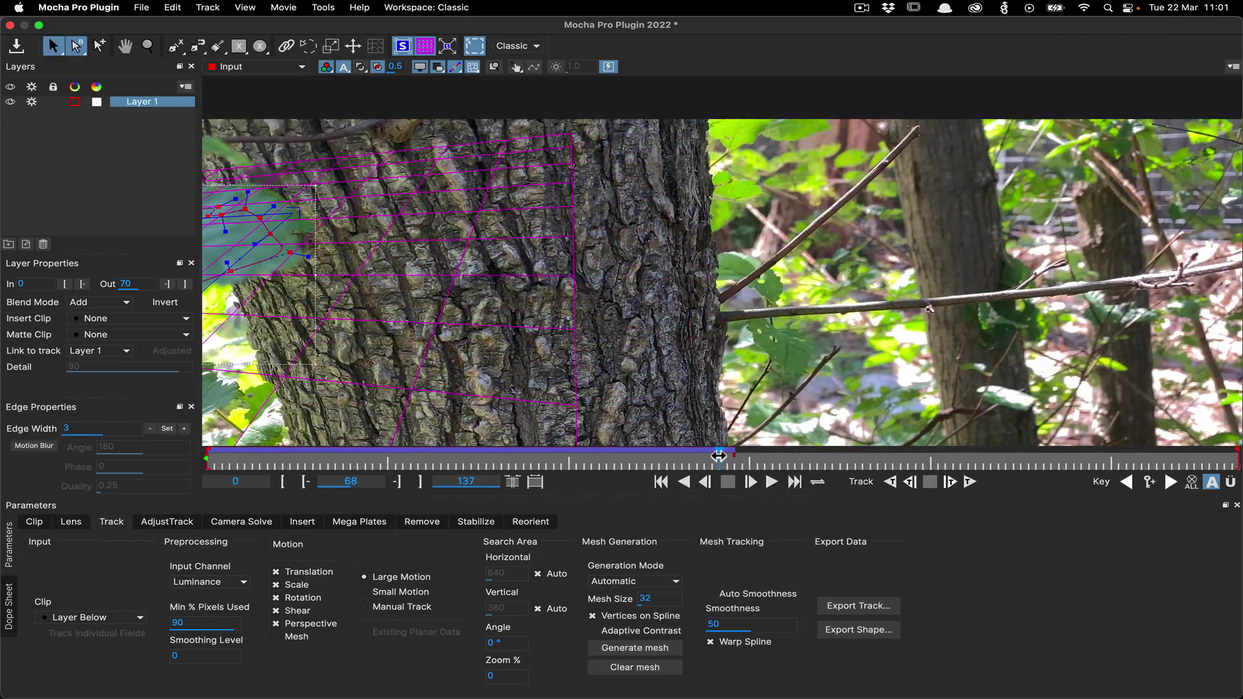
pyautogui.moveTo(719, 455); pyautogui.dragTo(207, 457)
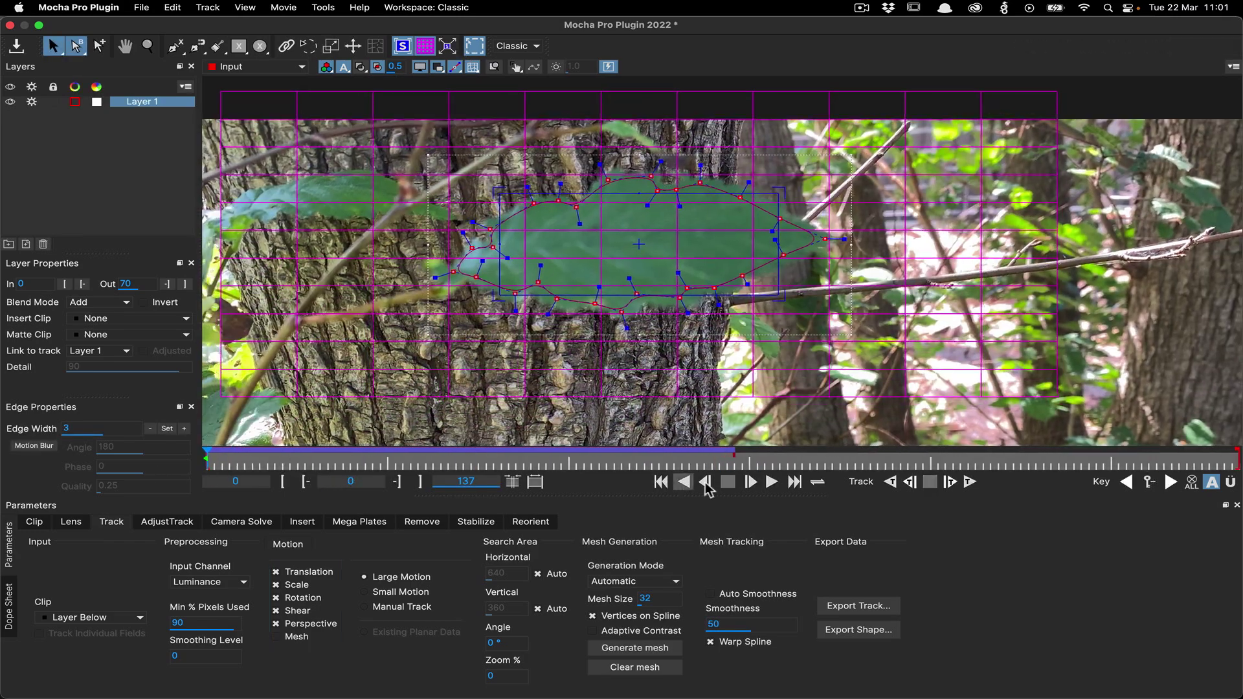
pyautogui.click(771, 482)
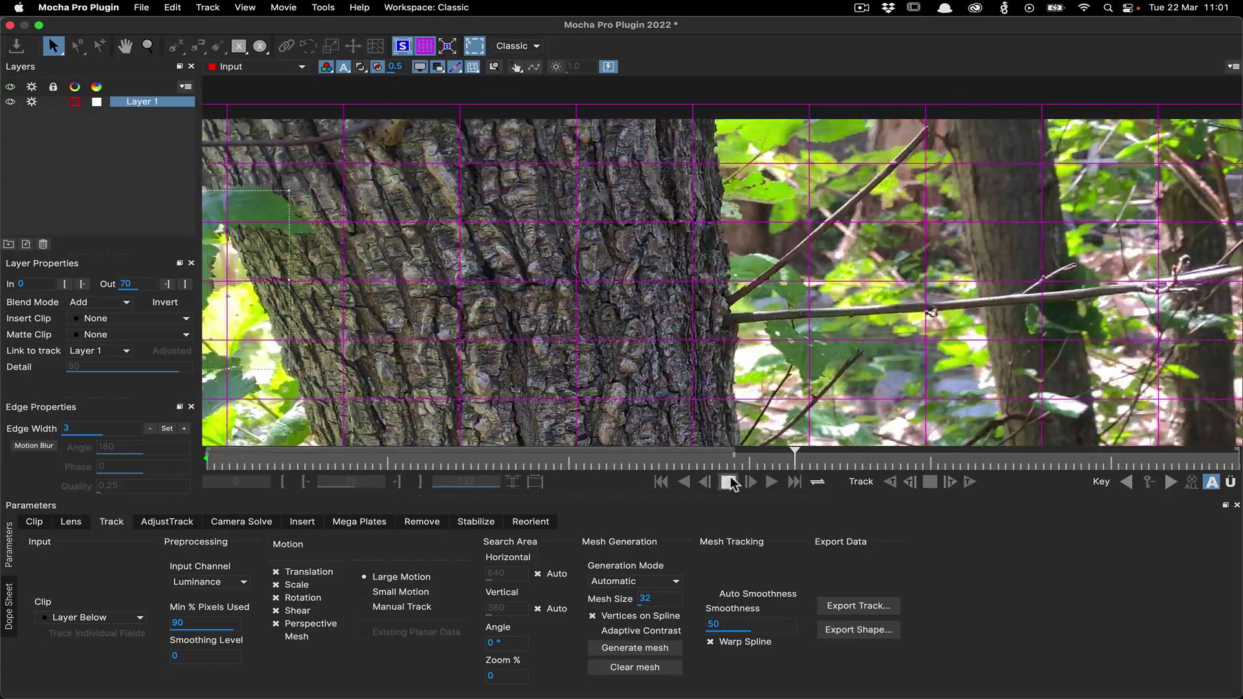
pyautogui.click(730, 483)
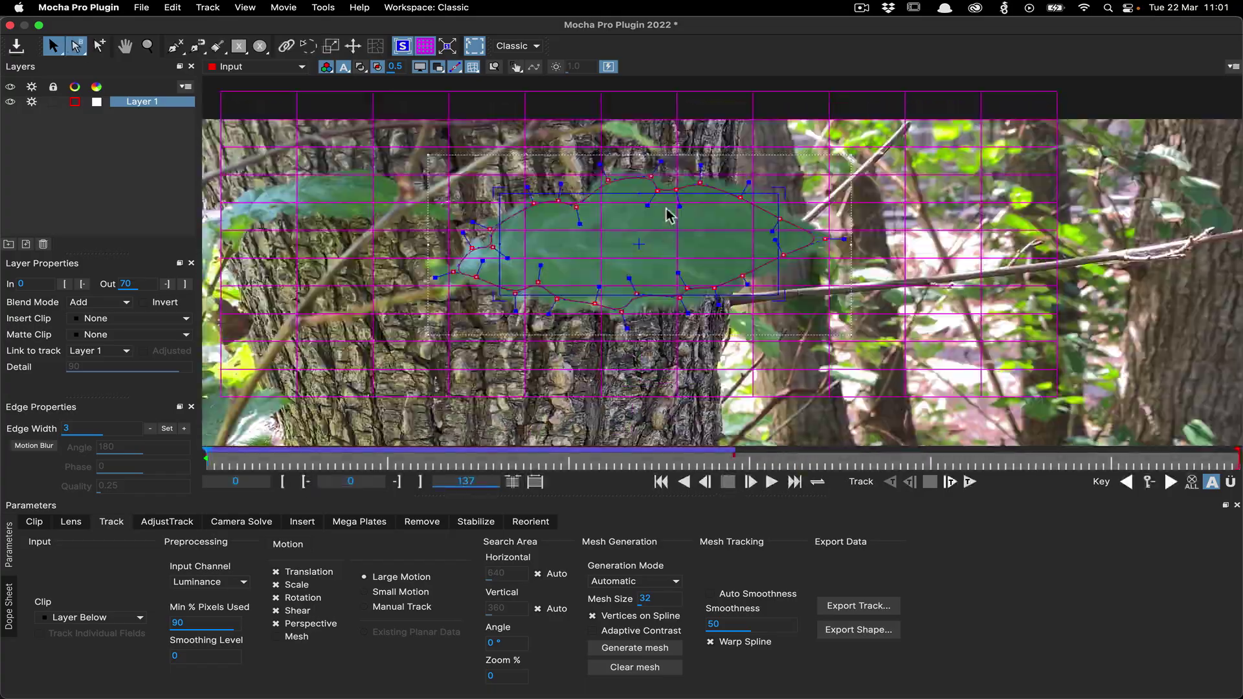
# - Rename the leaf layer as "leaf 1 track" and turn off its tracking and visibility
pyautogui.doubleClick(147, 101)
pyautogui.write('leadf 1 track')
pyautogui.press('Return')
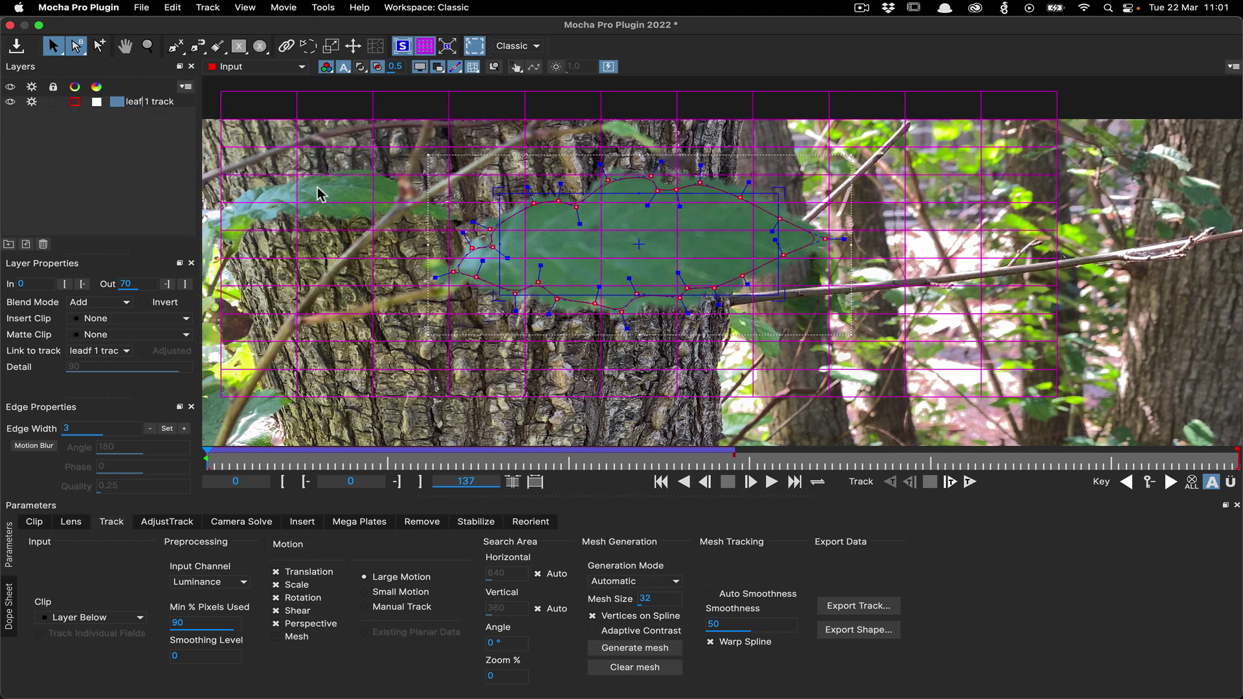
pyautogui.press('Return')
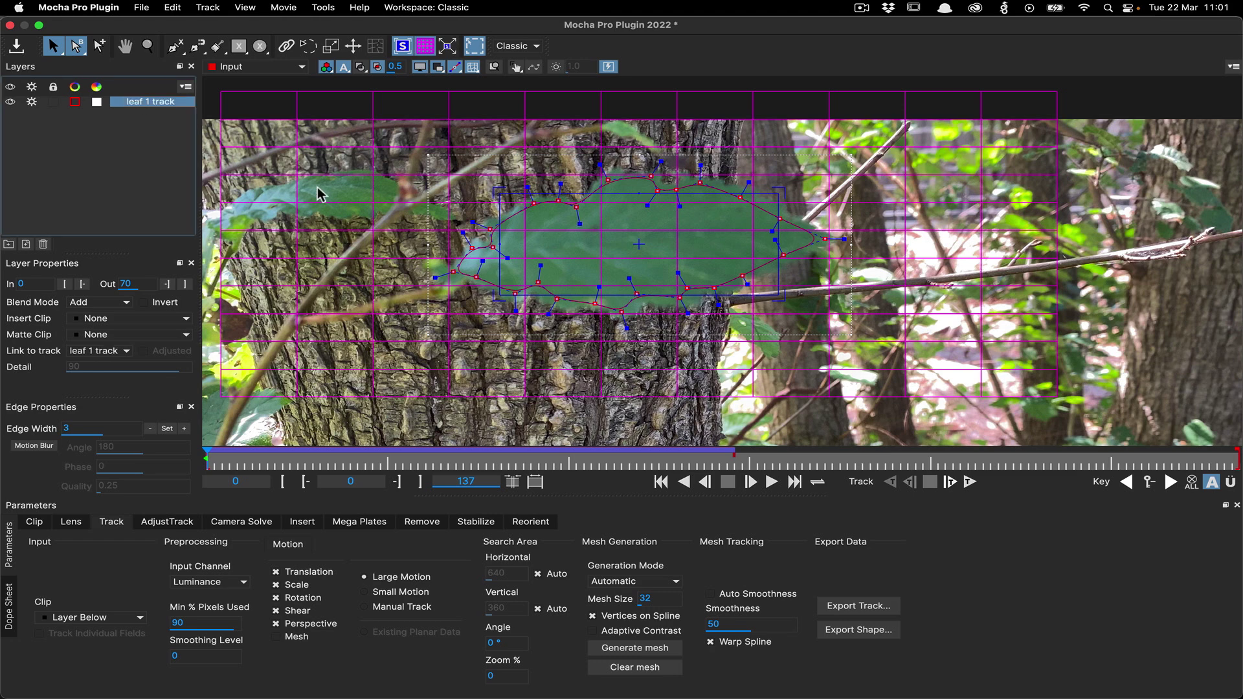
pyautogui.click(31, 103)
pyautogui.click(10, 102)
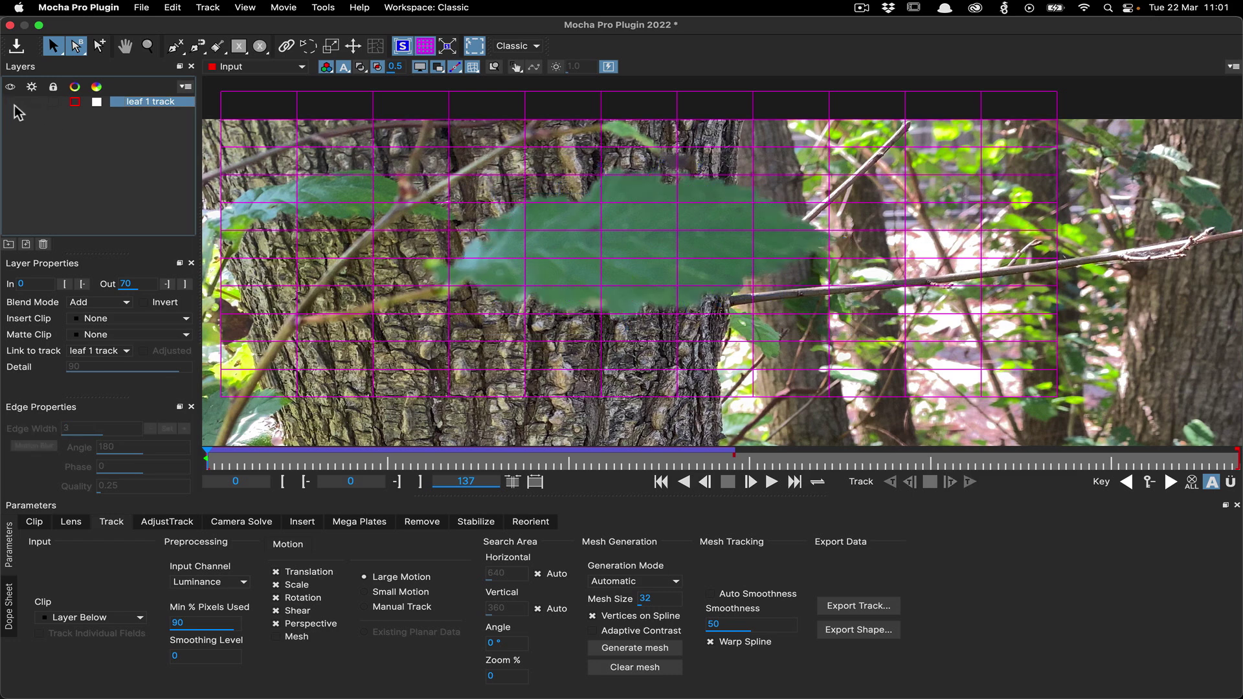
# - Draw a closed X-Spline around the blurred leaf crossing the top of the trunk on the last frame, 137
pyautogui.click(795, 482)
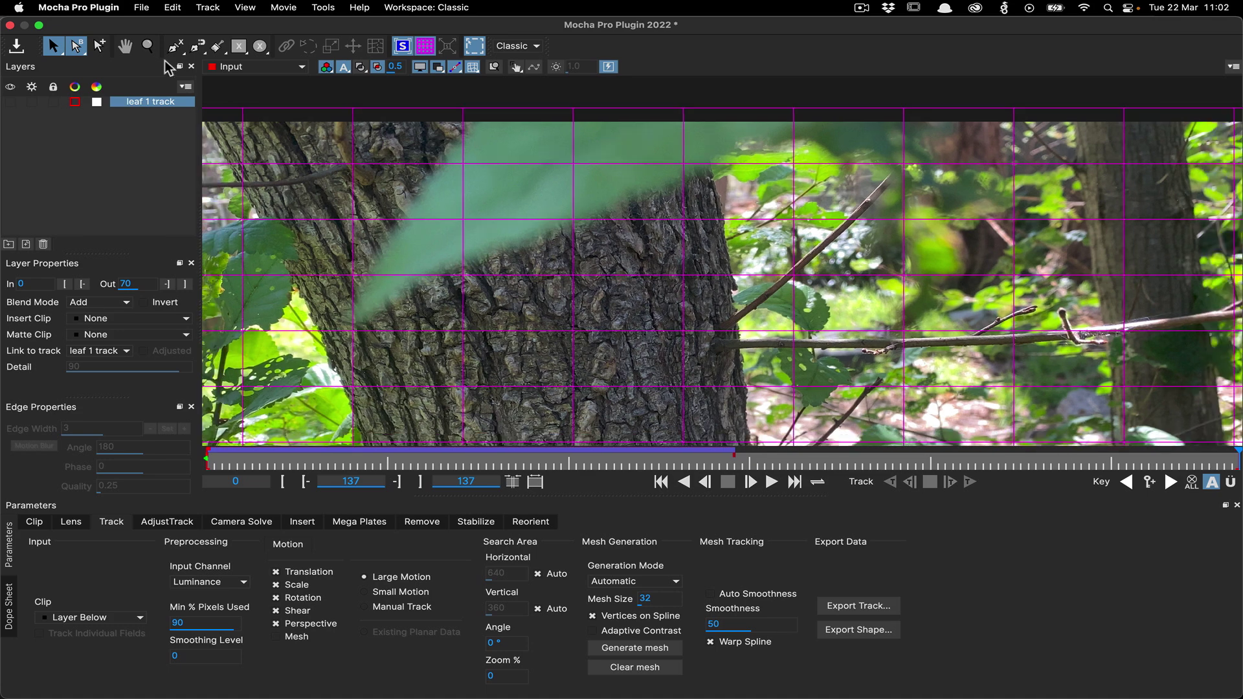
pyautogui.click(175, 49)
pyautogui.click(495, 114)
pyautogui.click(467, 142)
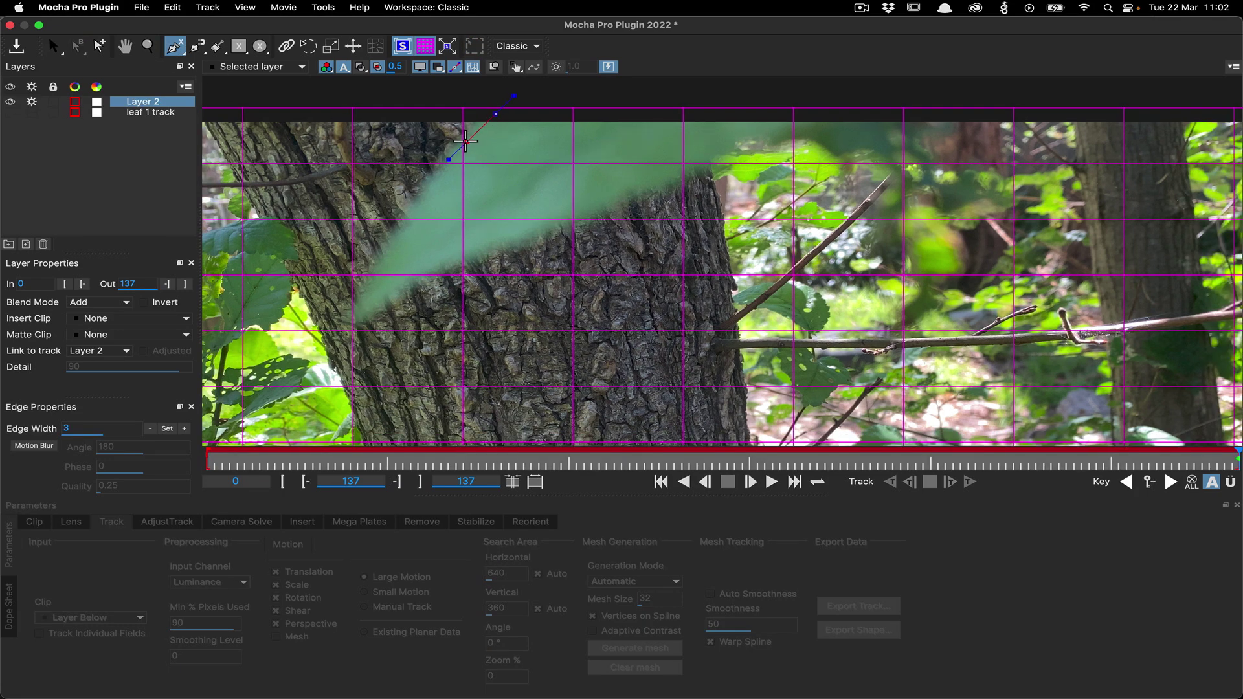
pyautogui.click(420, 214)
pyautogui.click(382, 261)
pyautogui.click(405, 273)
pyautogui.click(503, 234)
pyautogui.click(619, 192)
pyautogui.click(677, 164)
pyautogui.click(745, 113)
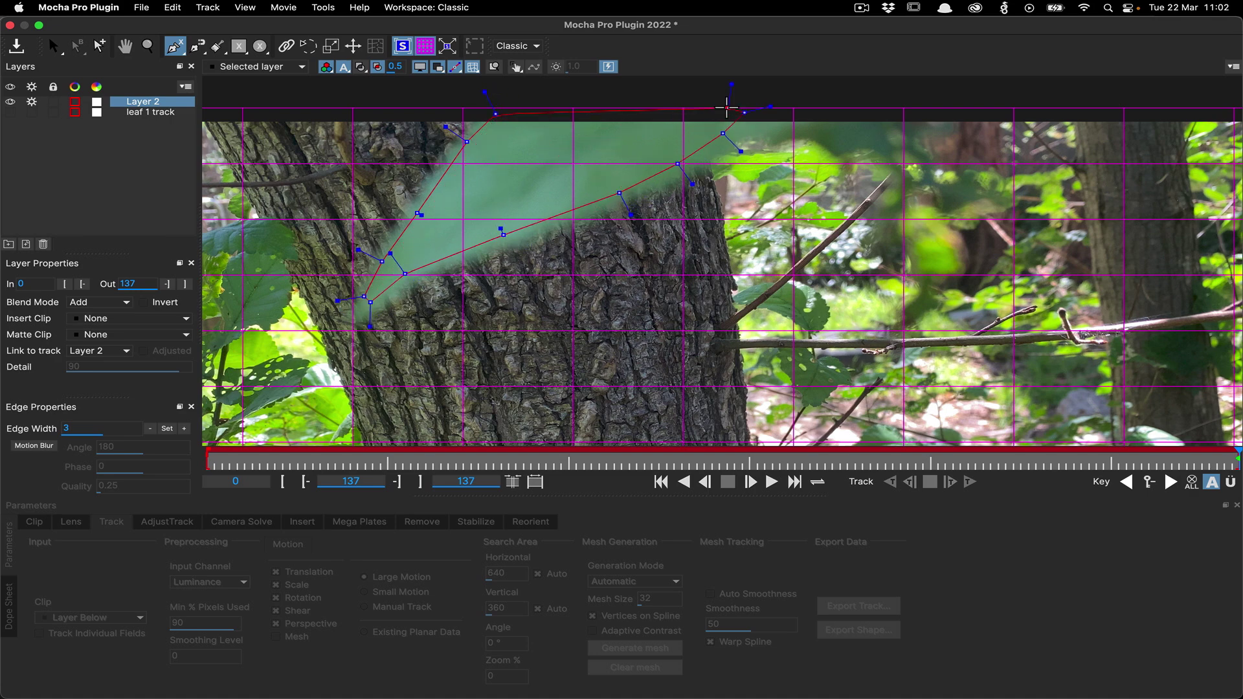
pyautogui.rightClick(727, 106)
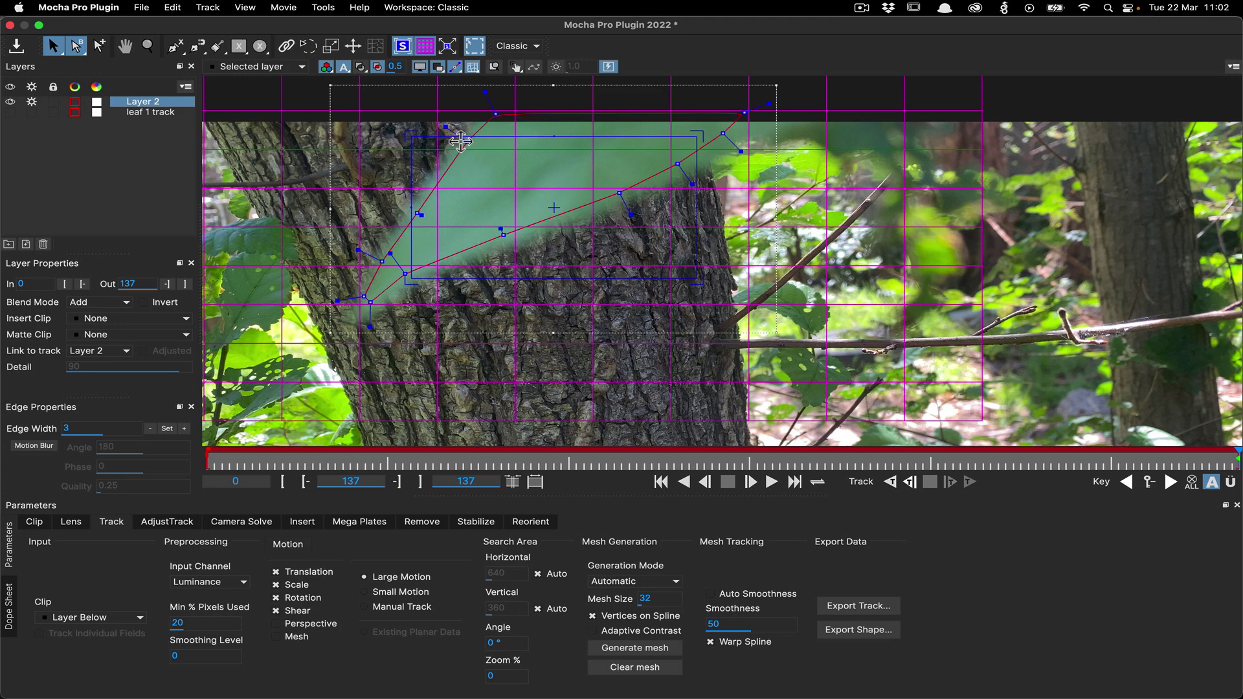
pyautogui.moveTo(498, 113); pyautogui.dragTo(494, 111)
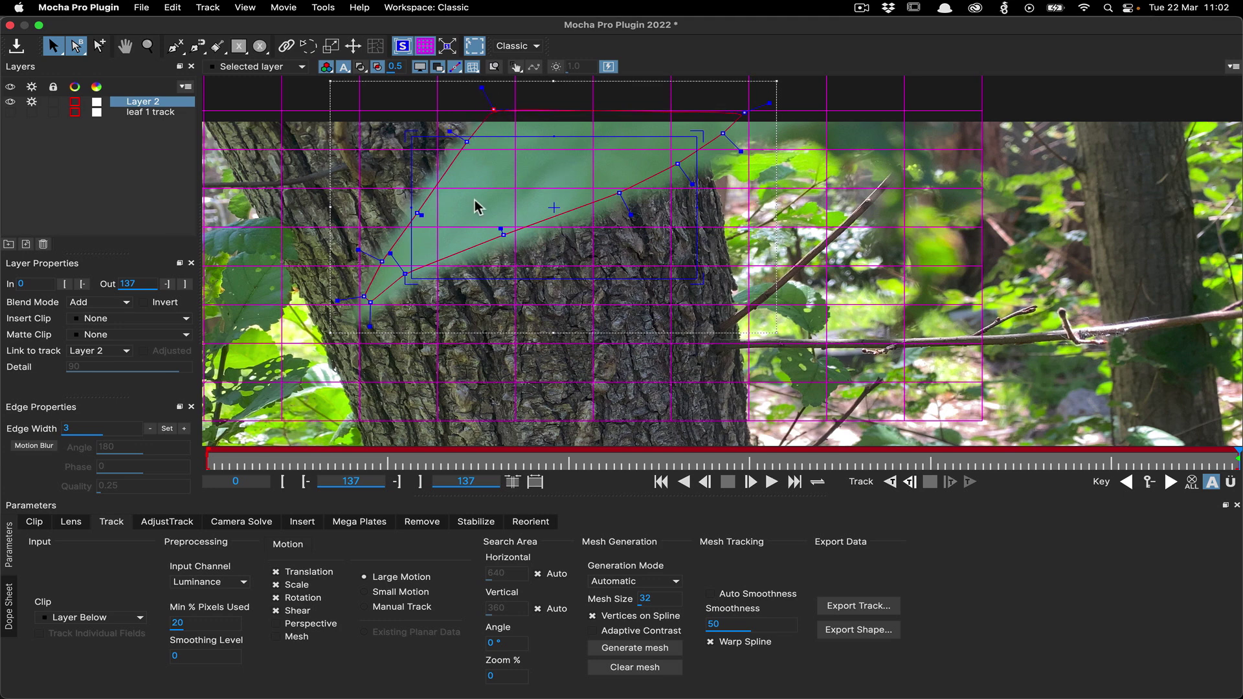
# - Set the second leaf layer's Min % Pixels Used to 90 and enable Perspective motion
pyautogui.click(206, 623)
pyautogui.click(275, 626)
# - Start the second leaf layer at frame 97, track it backward from frame 137, and review the track
pyautogui.moveTo(1237, 461)
pyautogui.mouseDown()
pyautogui.moveTo(940, 479)
pyautogui.moveTo(937, 462)
pyautogui.moveTo(1239, 461)
pyautogui.mouseUp()
pyautogui.click(891, 483)
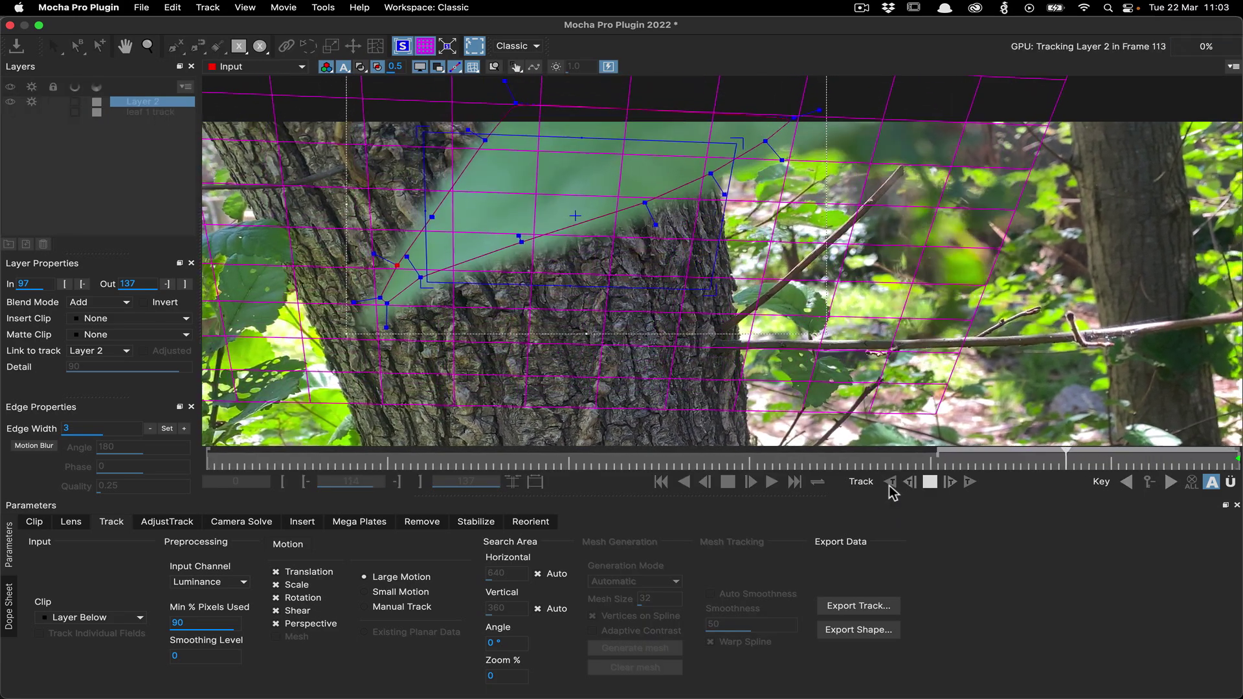
pyautogui.moveTo(939, 461); pyautogui.dragTo(1238, 480)
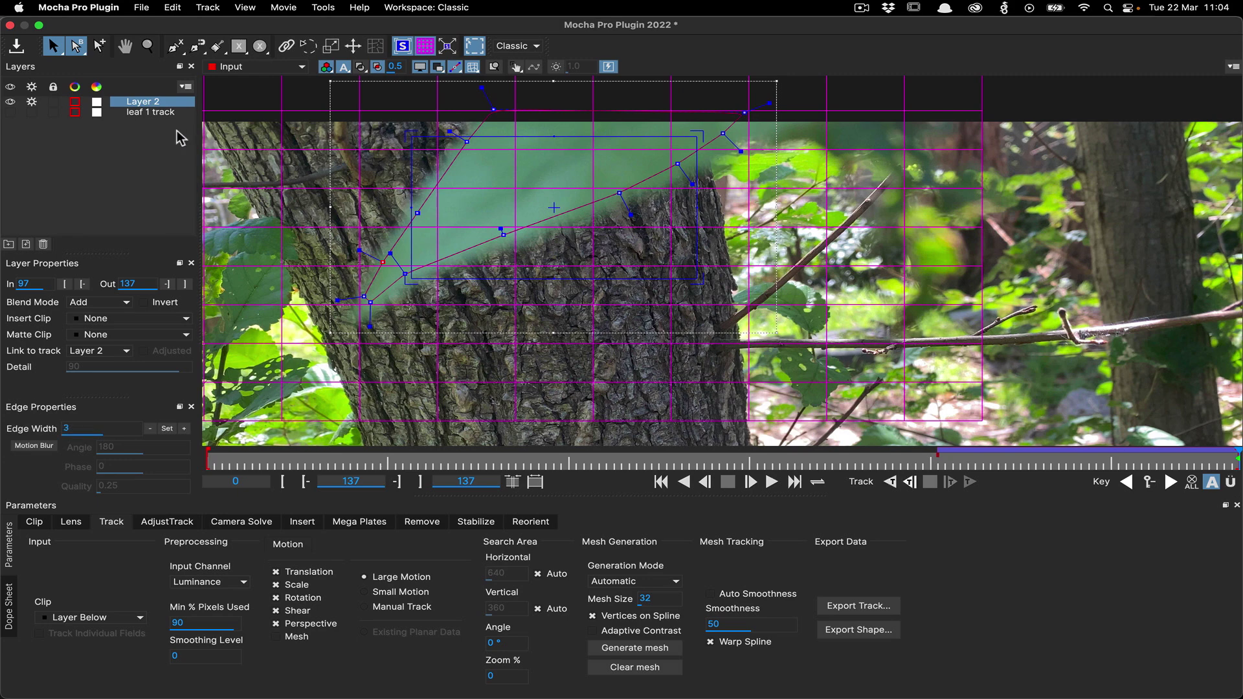
# - Rename the second leaf layer as "leaf 2 track" and turn off its tracking and visibility
pyautogui.doubleClick(155, 102)
pyautogui.write('le')
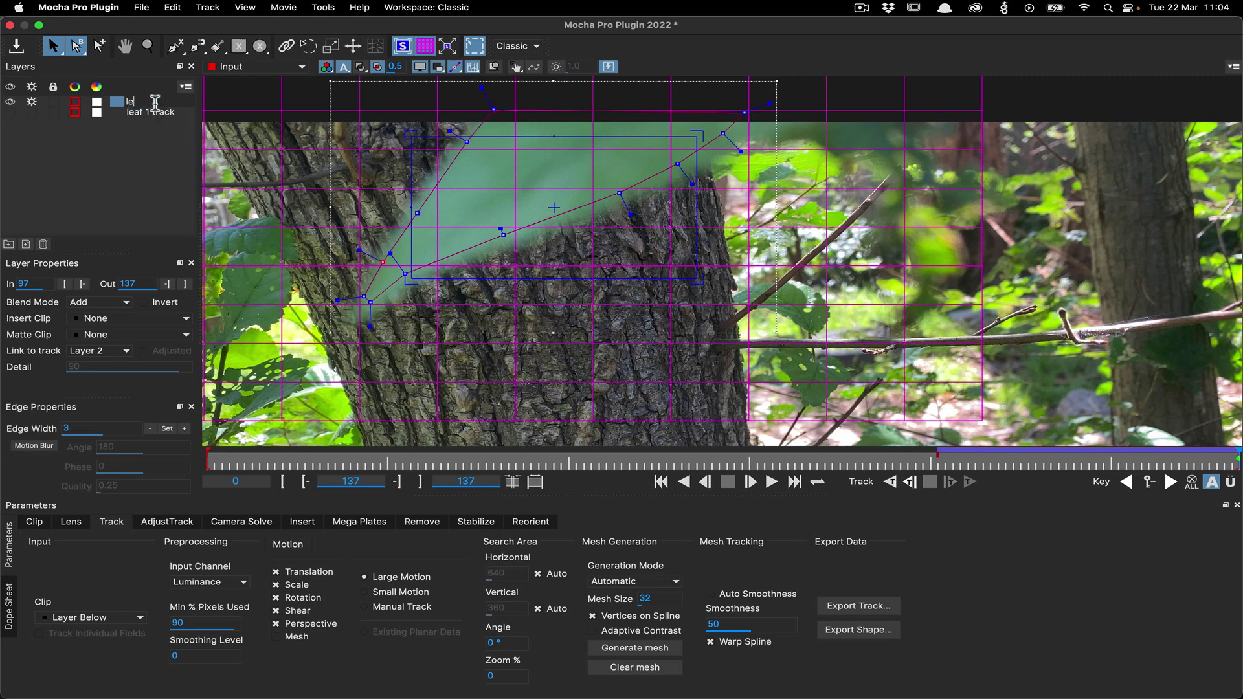
pyautogui.write('af 2 track')
pyautogui.press('Return')
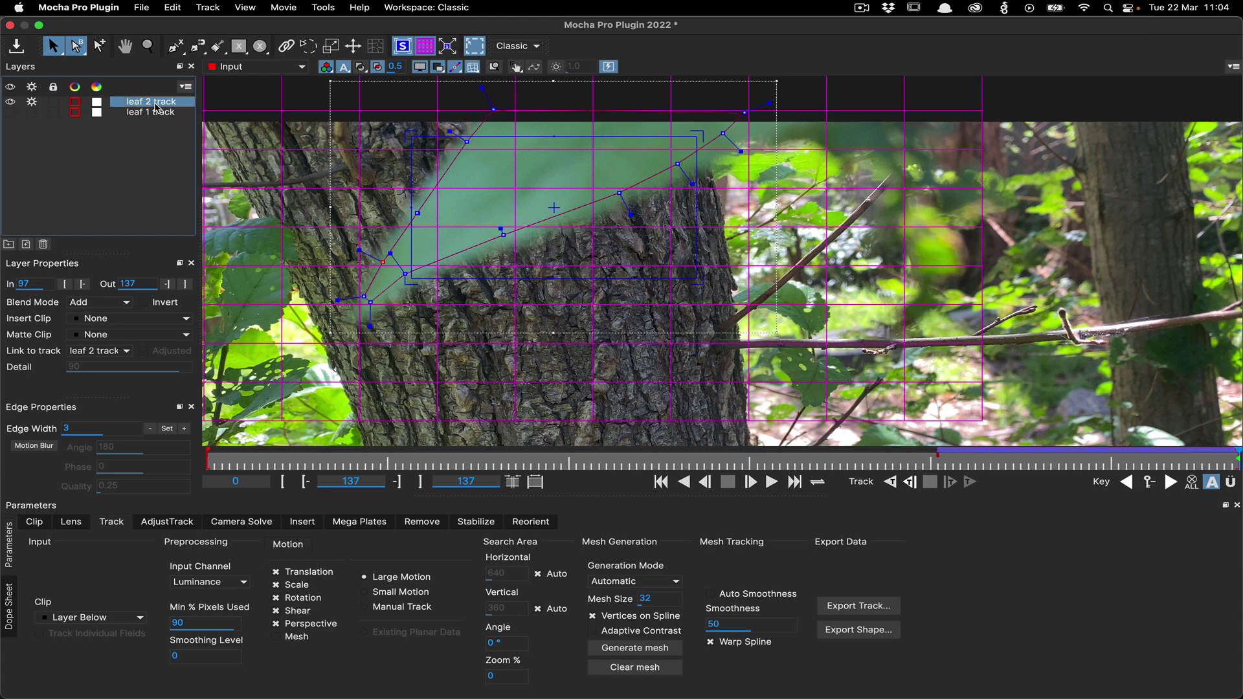
pyautogui.click(11, 102)
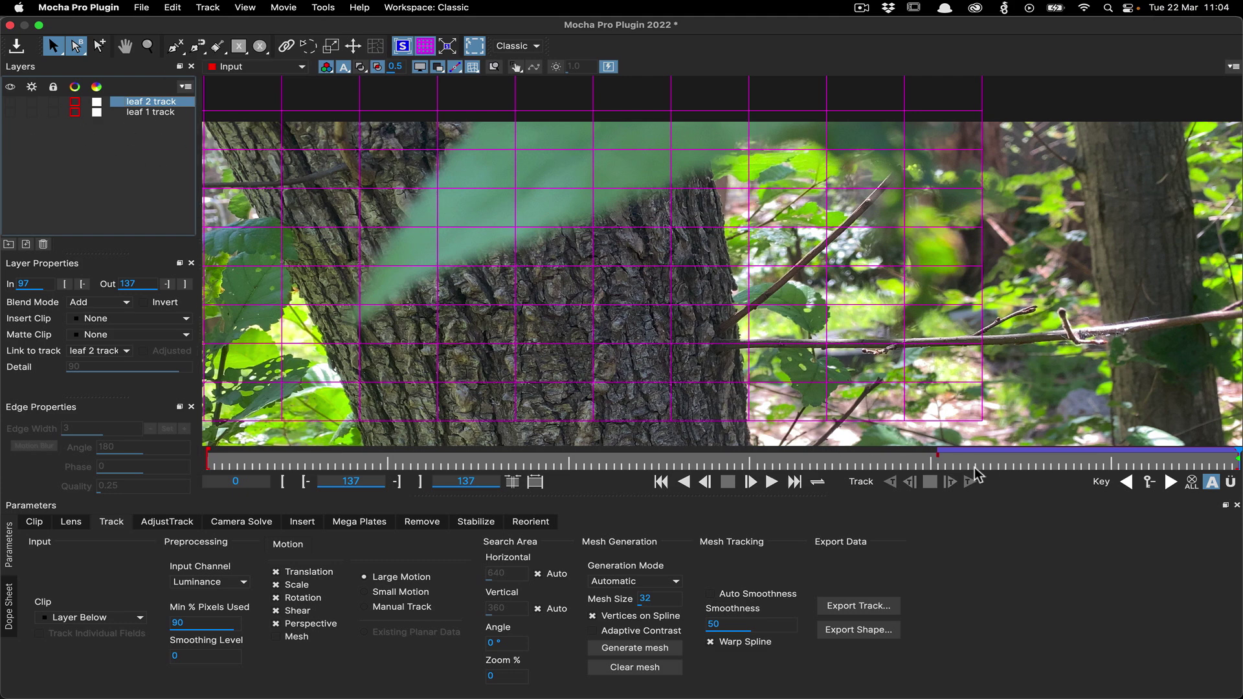
# - Draw a closed X-Spline around the unobstructed bark of the main tree trunk at frame 89
pyautogui.moveTo(1234, 459); pyautogui.dragTo(875, 472)
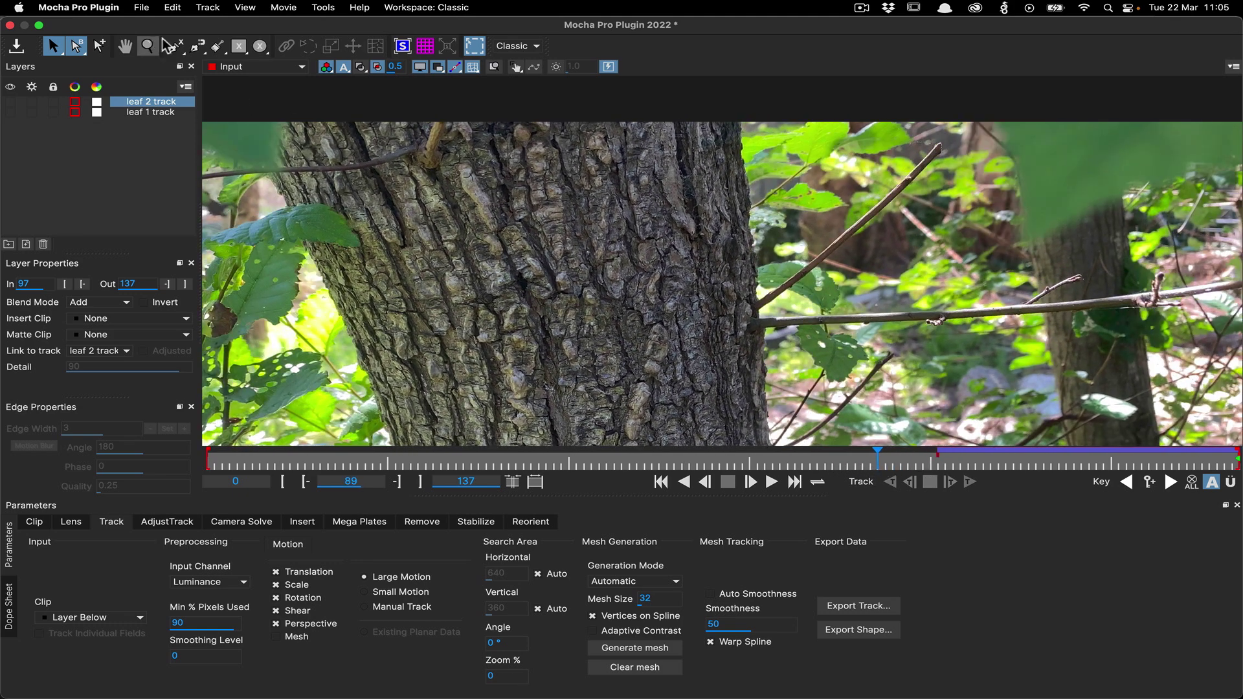
pyautogui.click(176, 47)
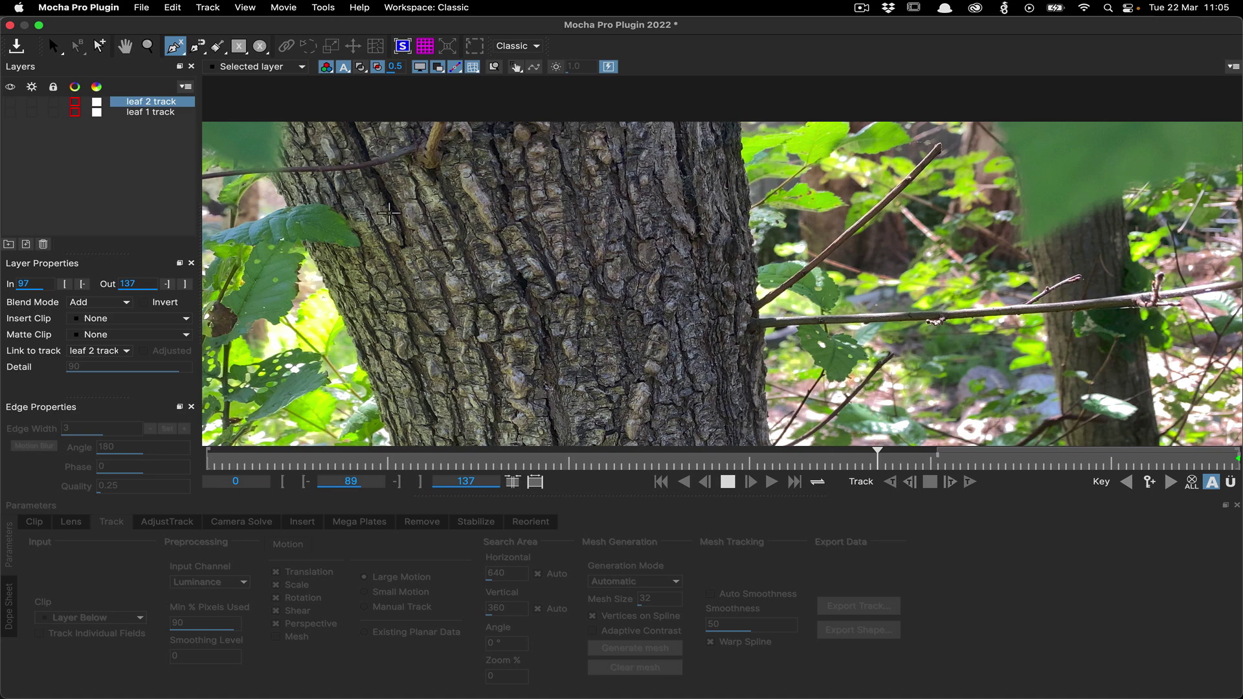
pyautogui.click(362, 218)
pyautogui.click(585, 188)
pyautogui.click(647, 177)
pyautogui.click(747, 206)
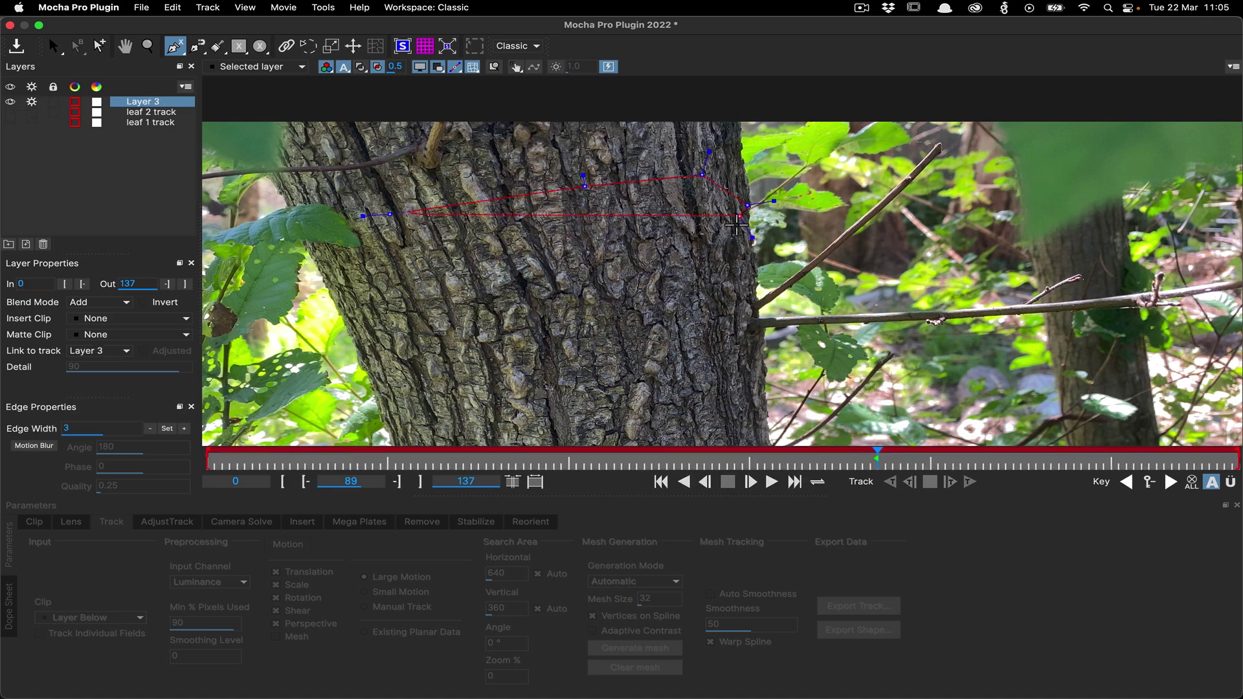
pyautogui.click(744, 395)
pyautogui.click(729, 436)
pyautogui.click(645, 439)
pyautogui.click(475, 435)
pyautogui.click(420, 430)
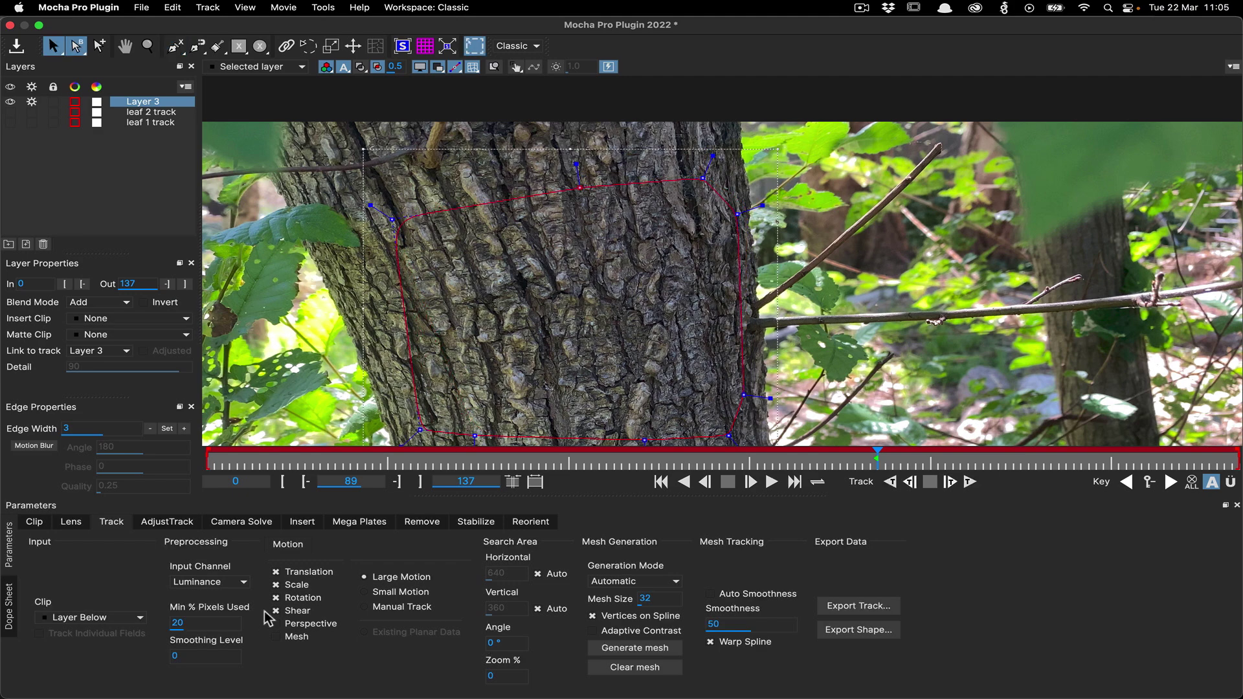
# - Enable Perspective and Mesh motion for the trunk layer, generate a Uniform mesh of size 64, and show the layer mattes
pyautogui.click(276, 625)
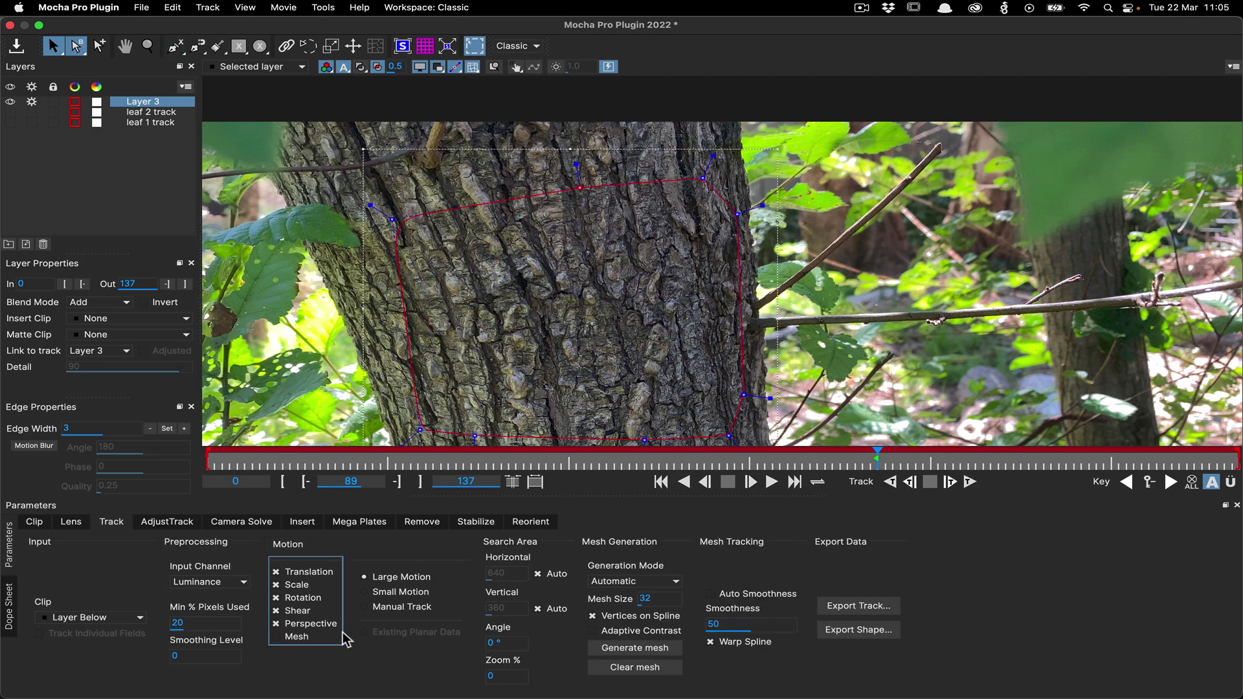
pyautogui.click(287, 639)
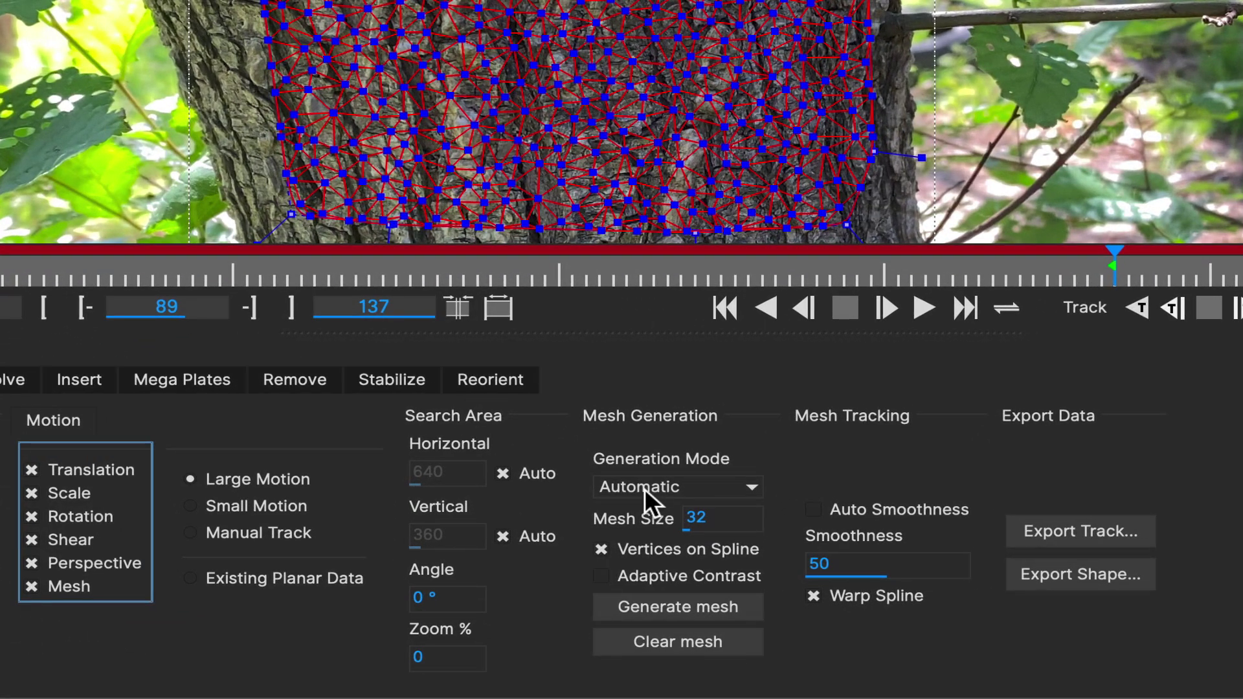
pyautogui.click(641, 488)
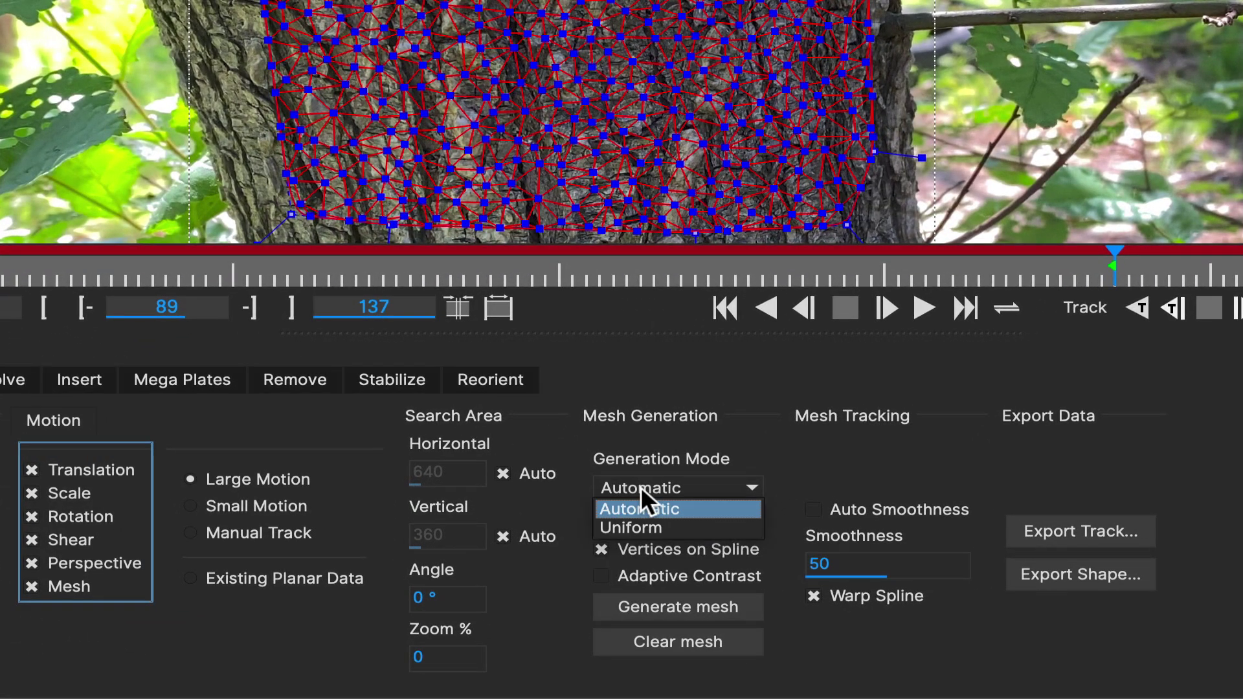
pyautogui.click(632, 527)
pyautogui.doubleClick(719, 511)
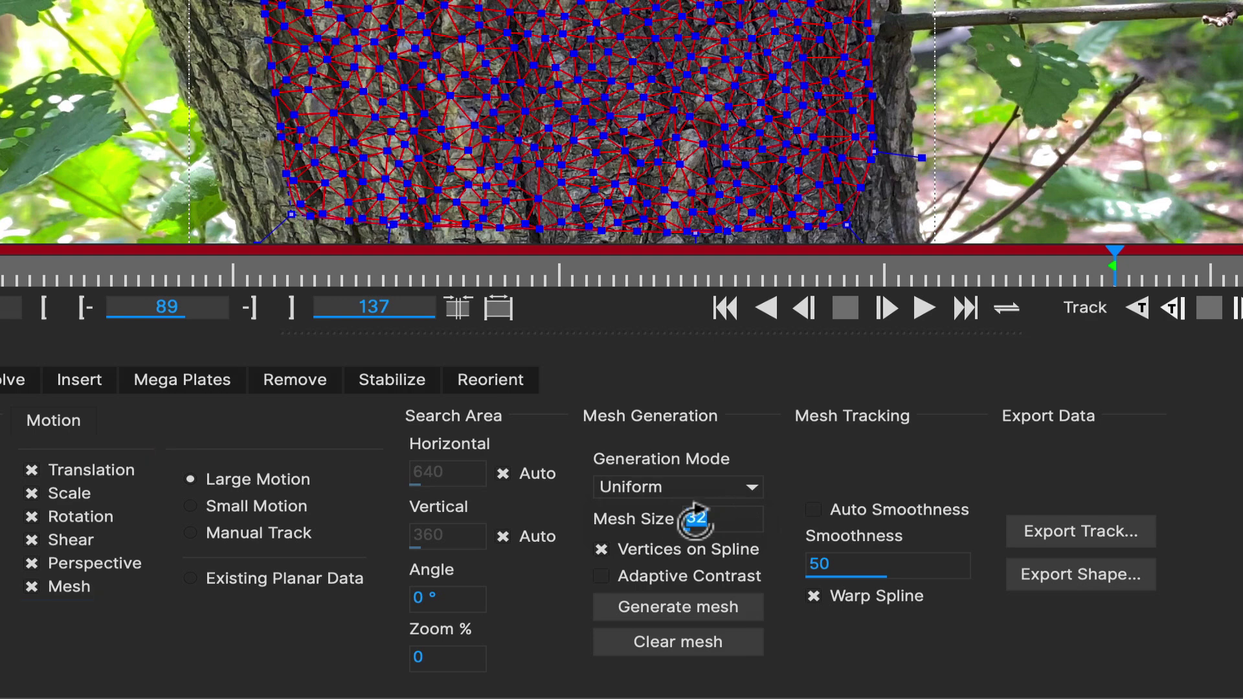
pyautogui.write('64')
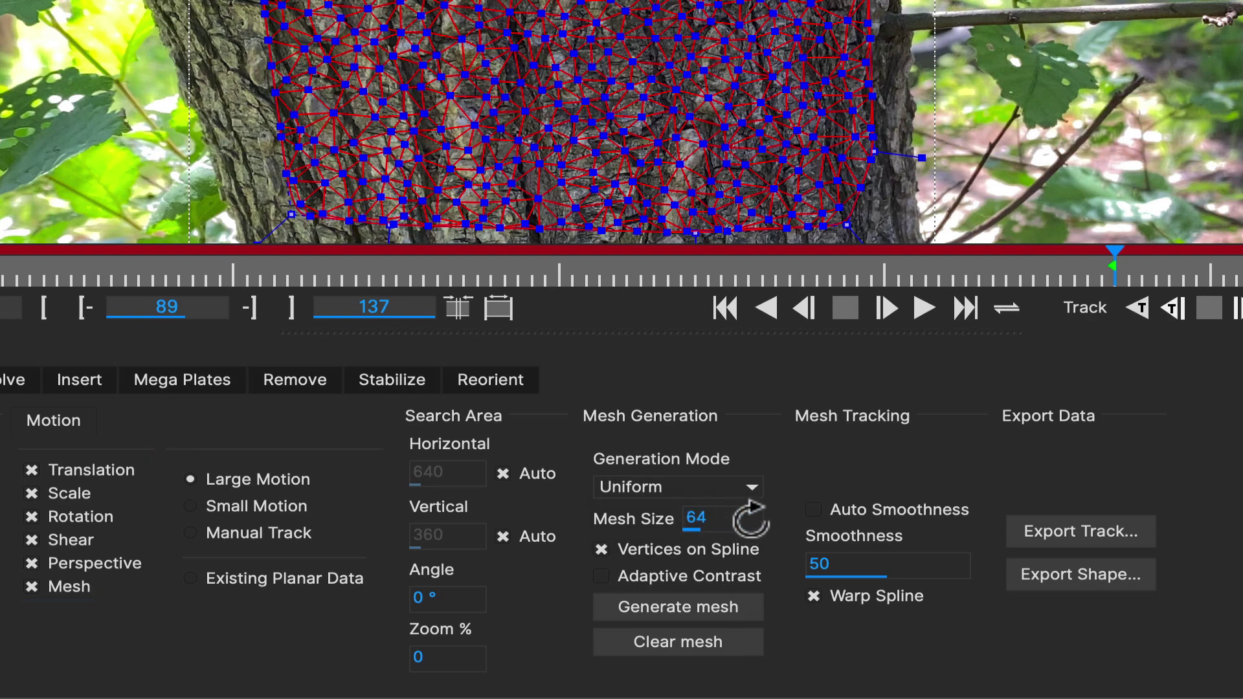
pyautogui.click(674, 603)
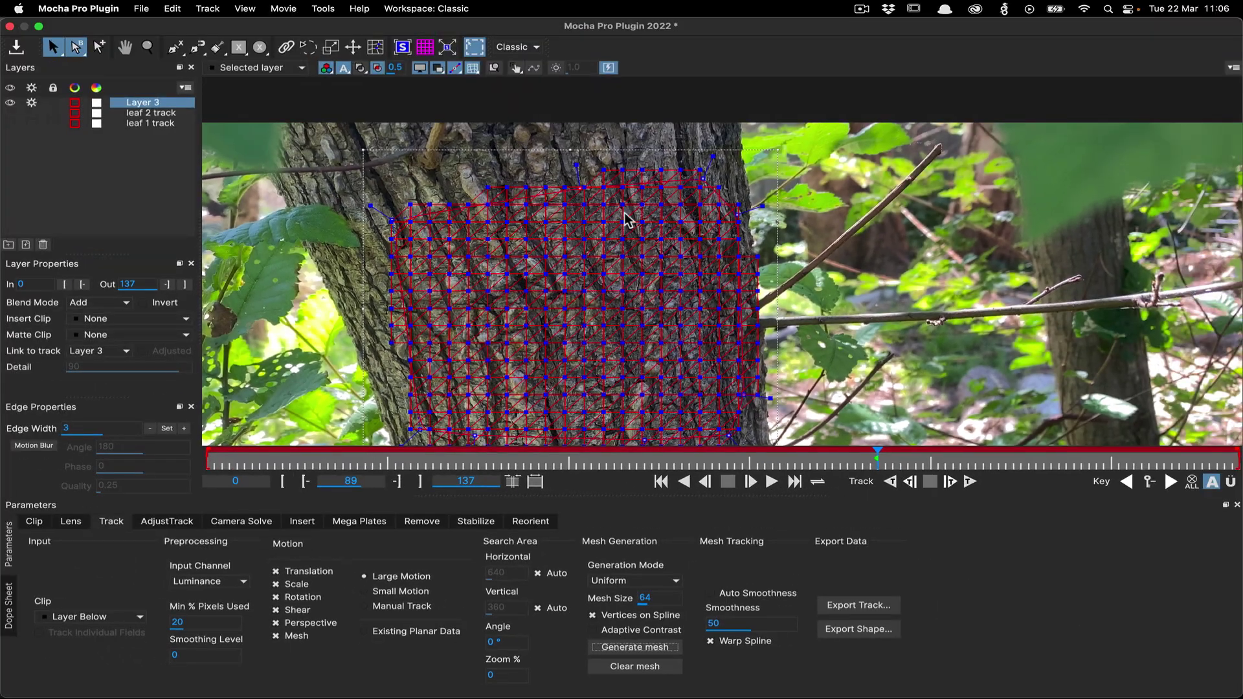
pyautogui.click(363, 68)
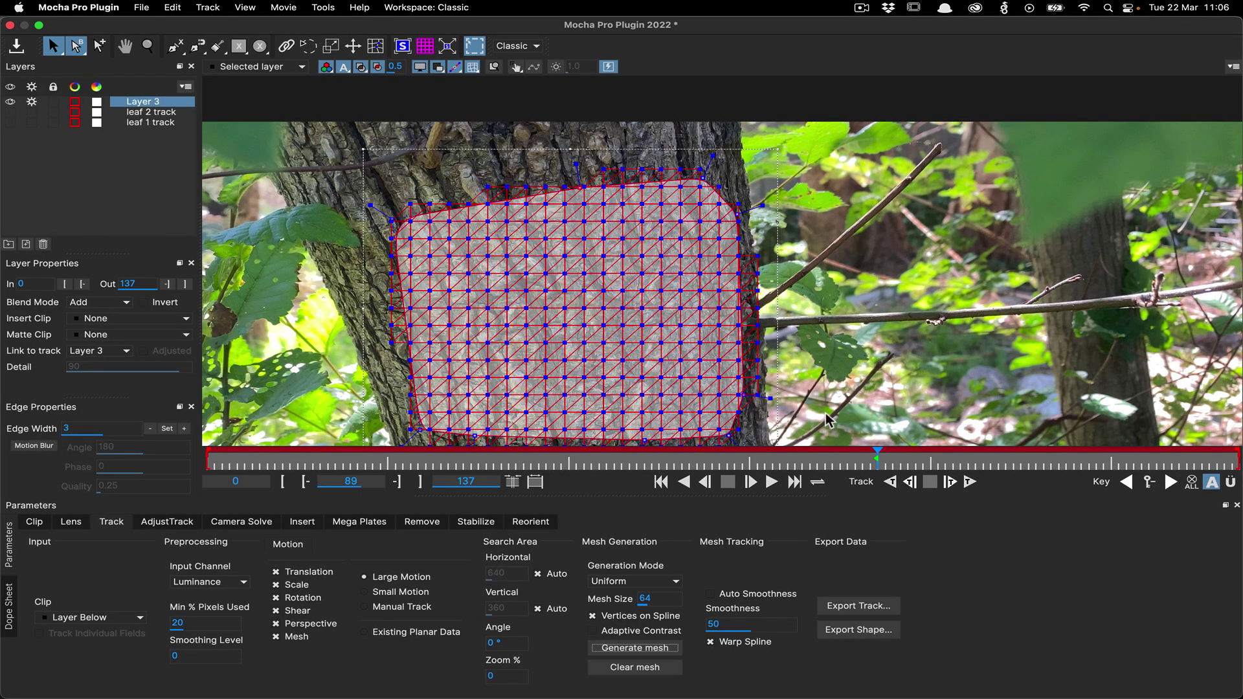
# - Hide the trunk layer and draw a closed X-Spline loosely around the whole large foreground leaf at frame 0
pyautogui.click(661, 482)
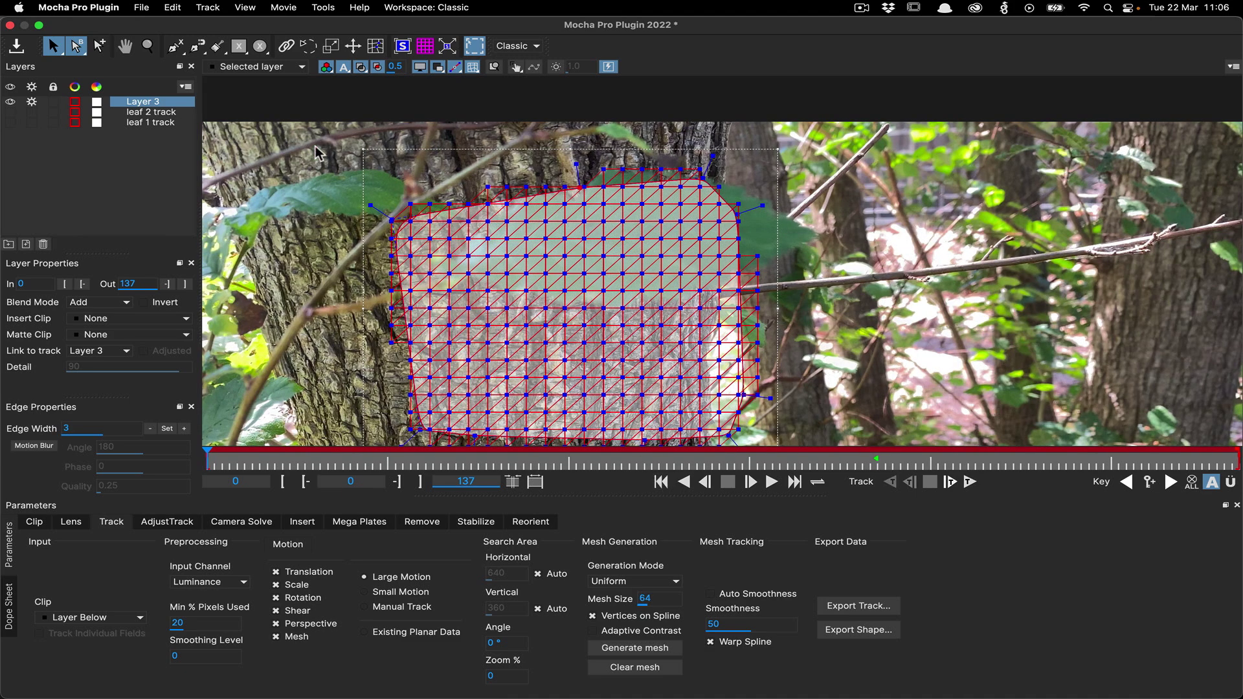
pyautogui.click(11, 103)
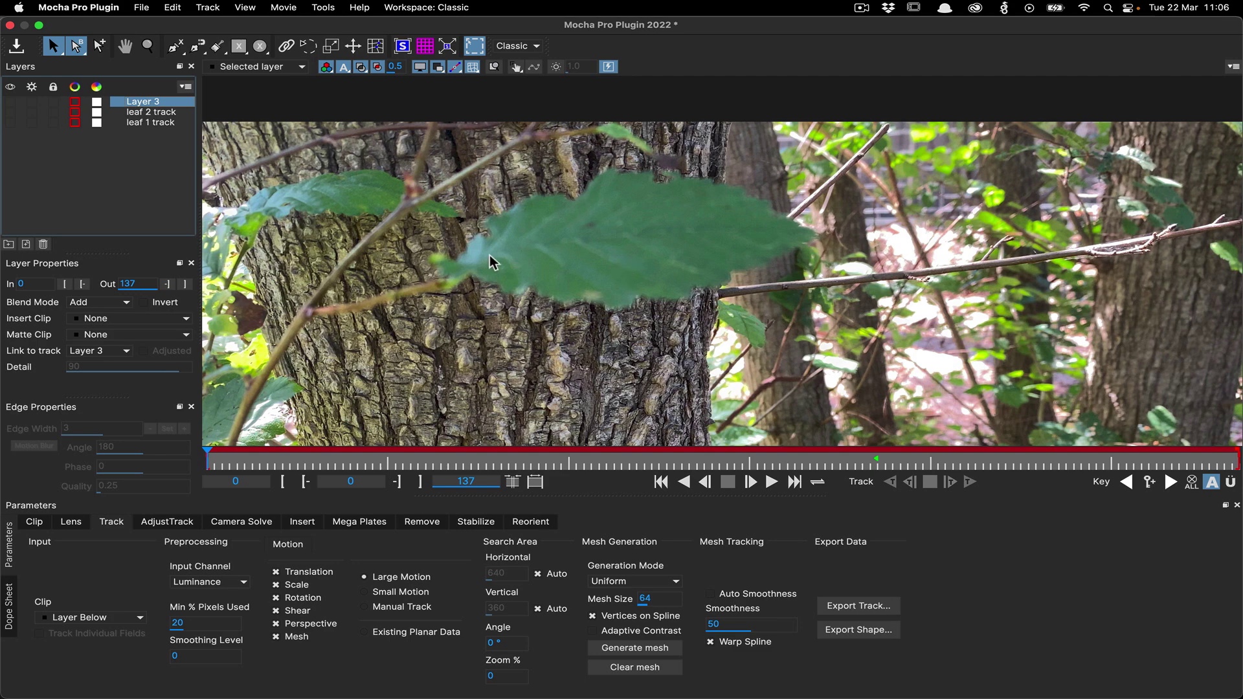
pyautogui.click(175, 45)
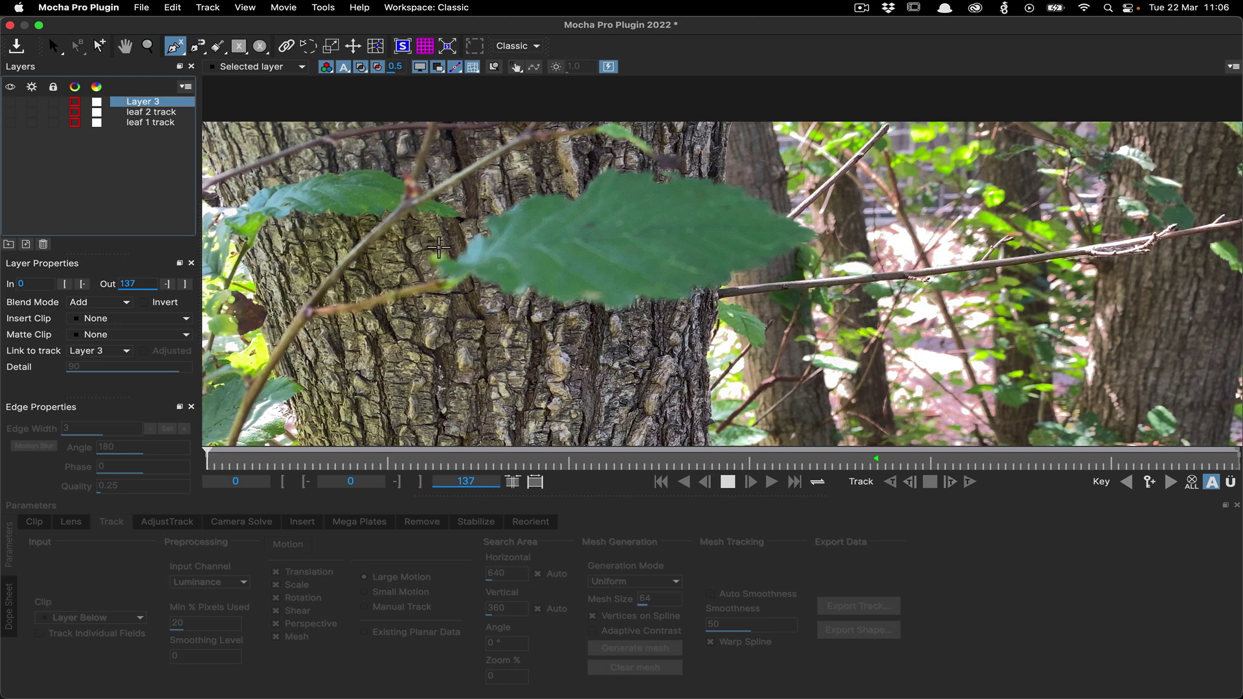
pyautogui.click(440, 248)
pyautogui.click(462, 236)
pyautogui.click(493, 202)
pyautogui.click(547, 182)
pyautogui.click(582, 186)
pyautogui.click(601, 168)
pyautogui.click(674, 167)
pyautogui.click(797, 208)
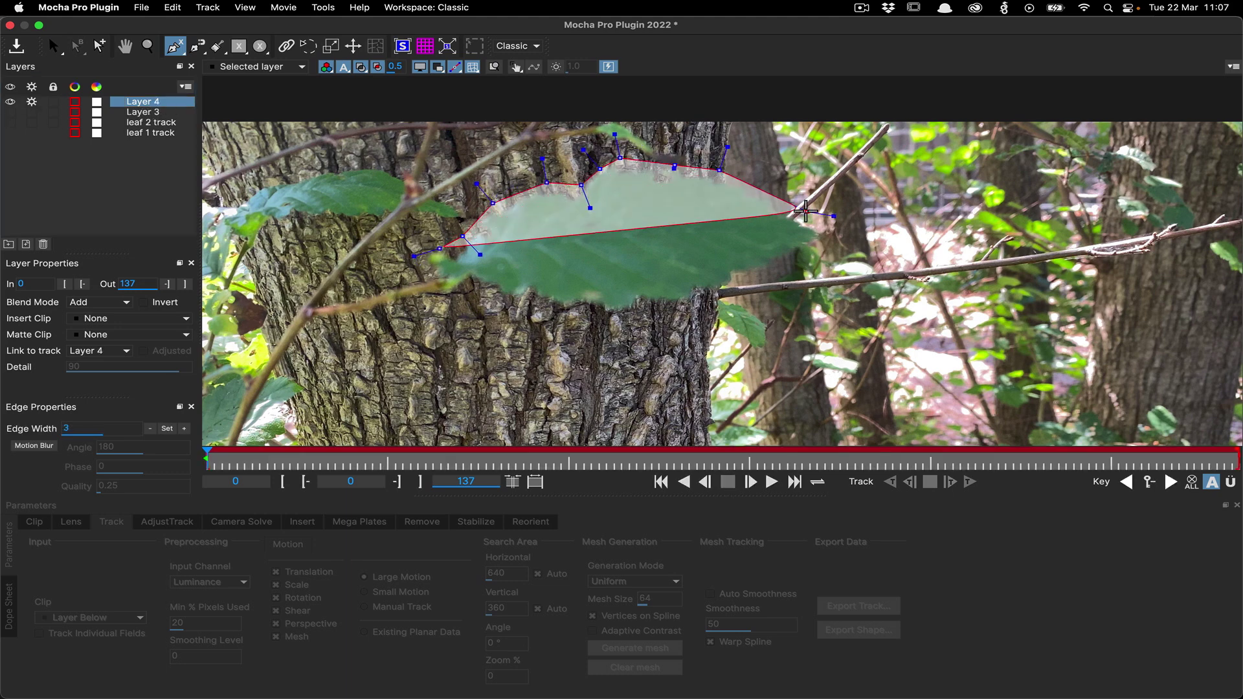
pyautogui.click(837, 232)
pyautogui.click(834, 251)
pyautogui.click(748, 282)
pyautogui.click(720, 303)
pyautogui.click(679, 312)
pyautogui.click(620, 323)
pyautogui.click(581, 311)
pyautogui.click(542, 315)
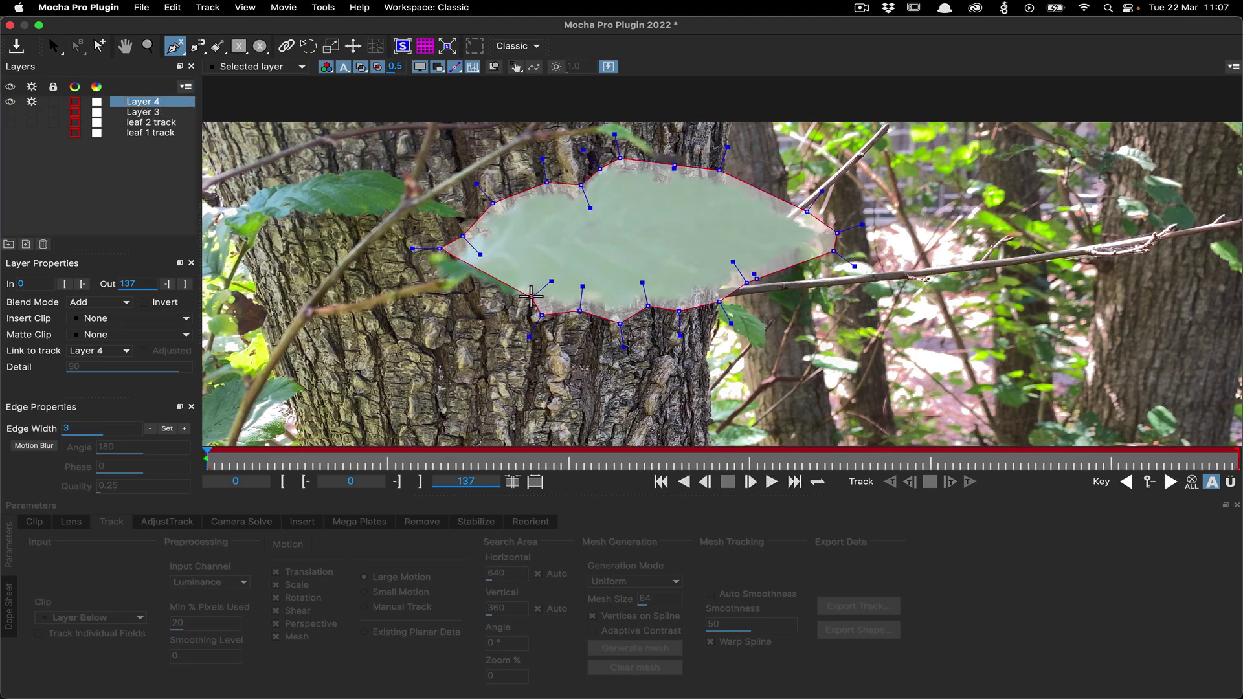
pyautogui.click(509, 301)
pyautogui.click(478, 292)
pyautogui.click(458, 293)
pyautogui.rightClick(457, 293)
pyautogui.moveTo(837, 232); pyautogui.dragTo(806, 215)
# - Rename the new leaf shape layer as "leaf 1 track matte" and link it to the leaf 1 track
pyautogui.click(161, 104)
pyautogui.doubleClick(161, 104)
pyautogui.write('leaf 1 track matte')
pyautogui.press('Return')
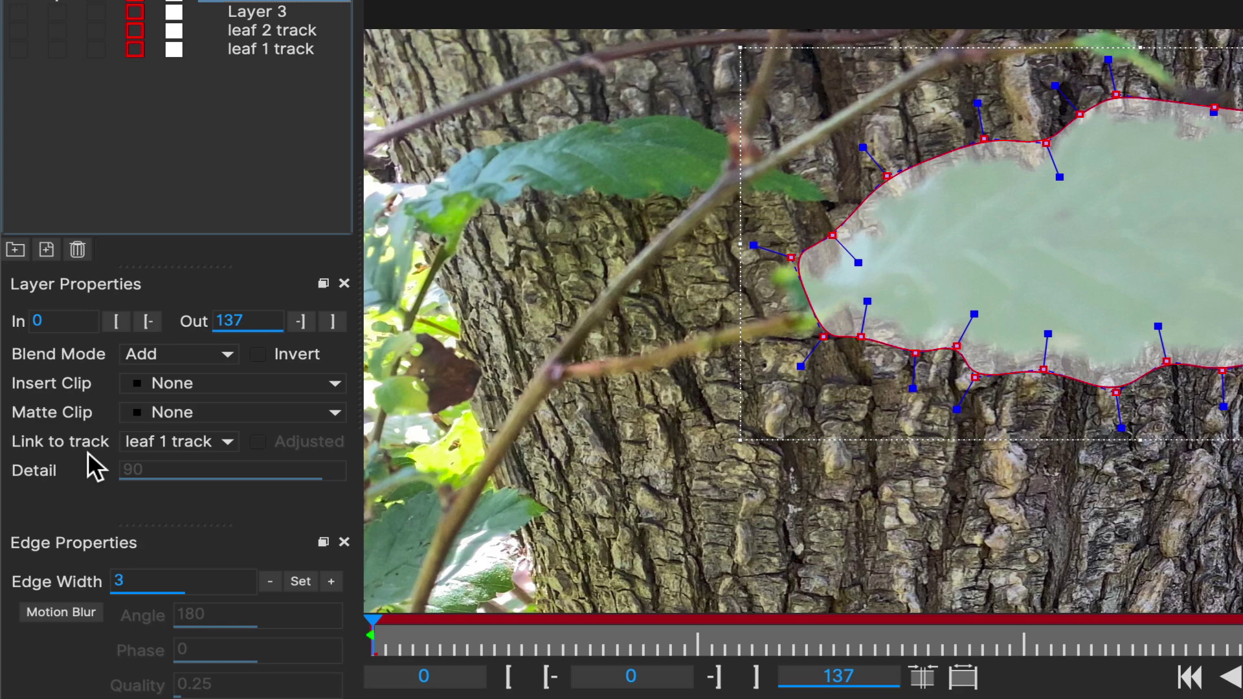
pyautogui.click(207, 445)
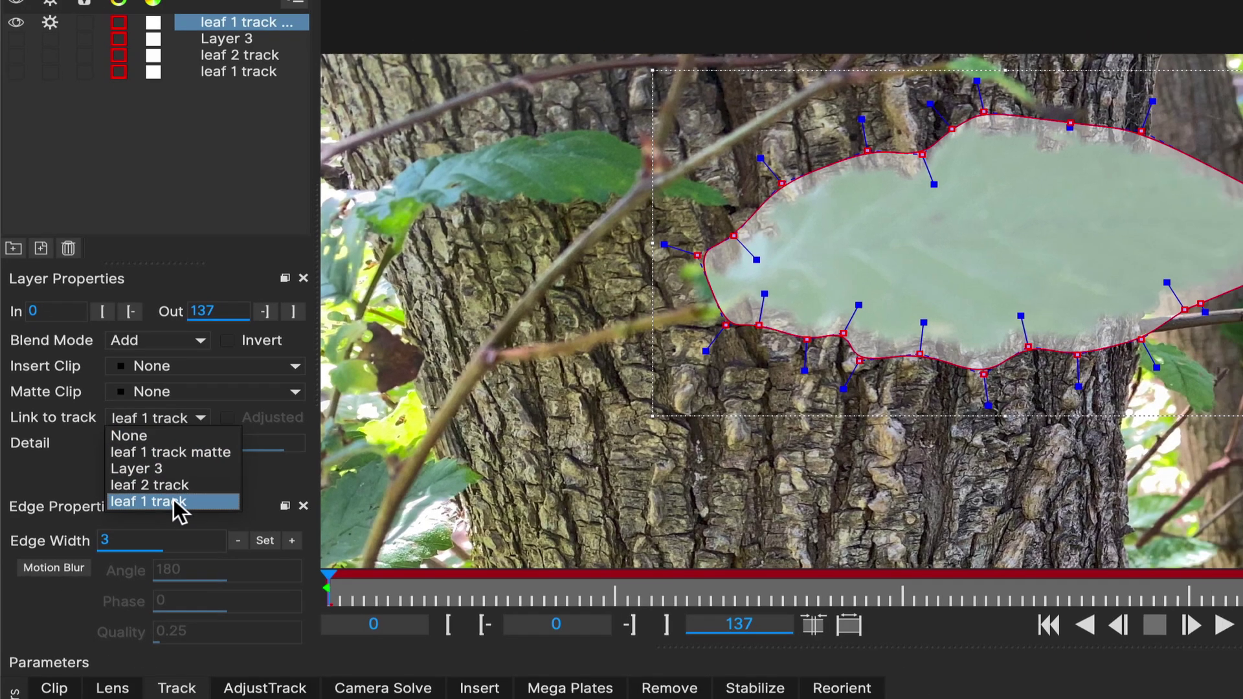
pyautogui.click(194, 537)
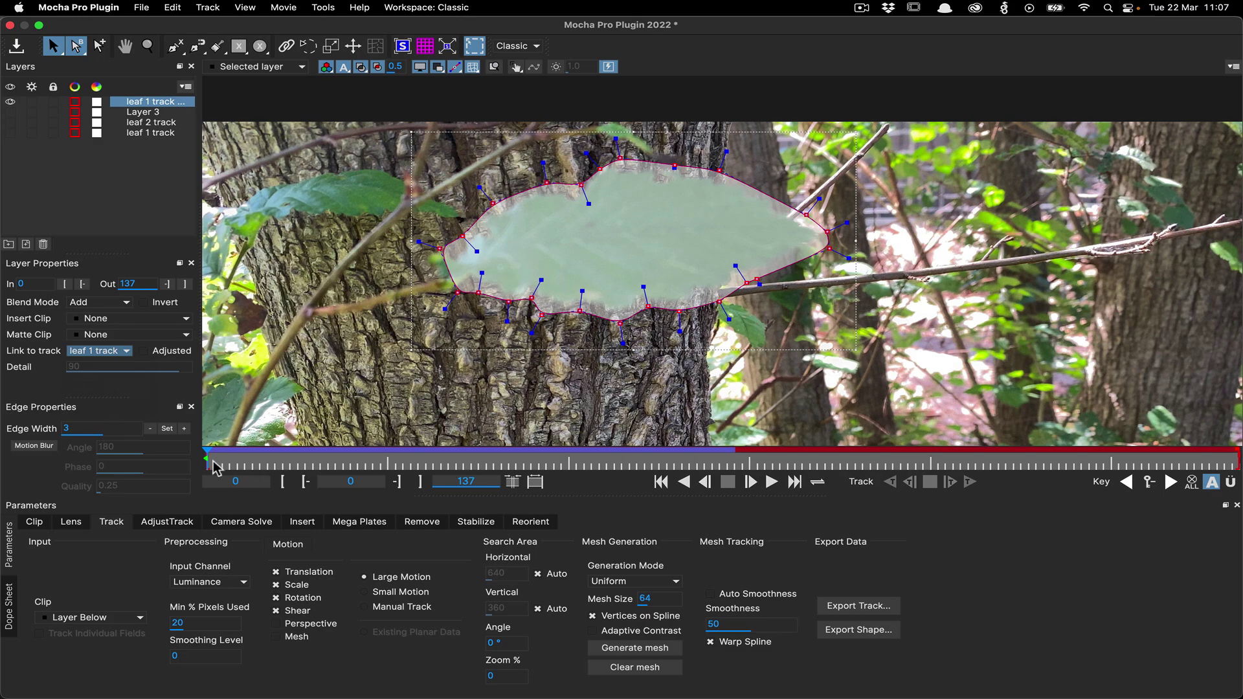
# - Turn off matte colourising and move the leaf 1 matte's upper-edge points outward at frame 47 to enclose the leaf
pyautogui.moveTo(206, 460); pyautogui.dragTo(168, 475)
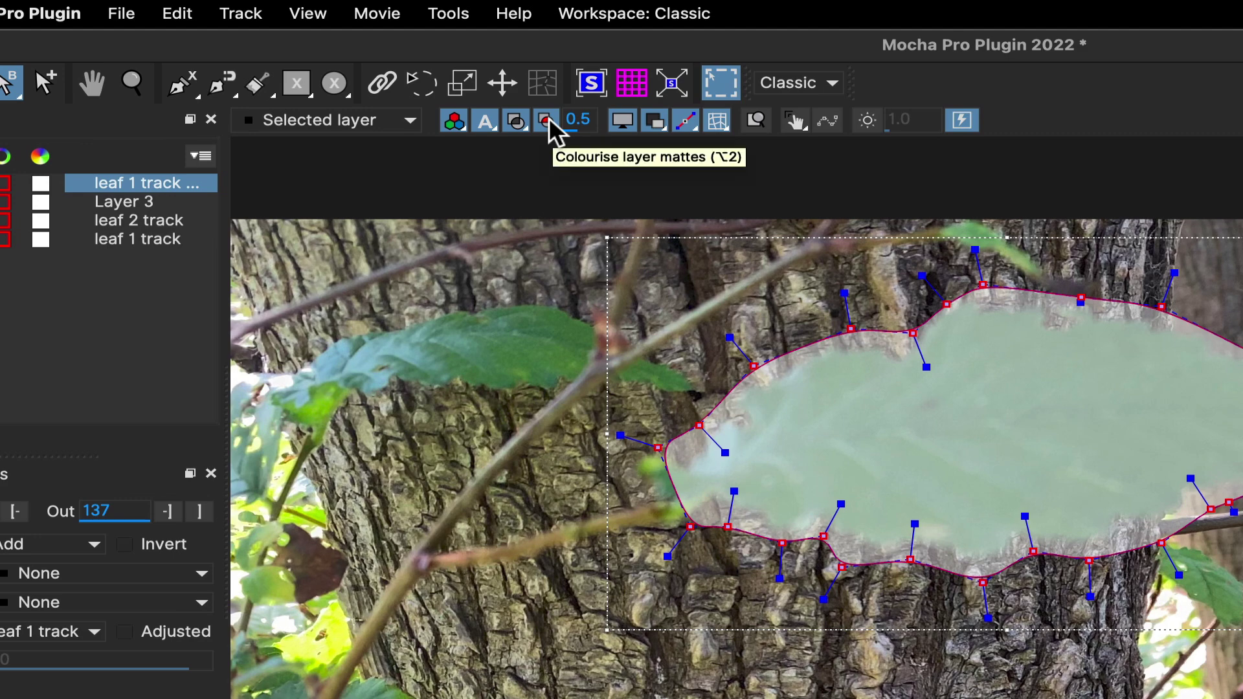
pyautogui.click(550, 123)
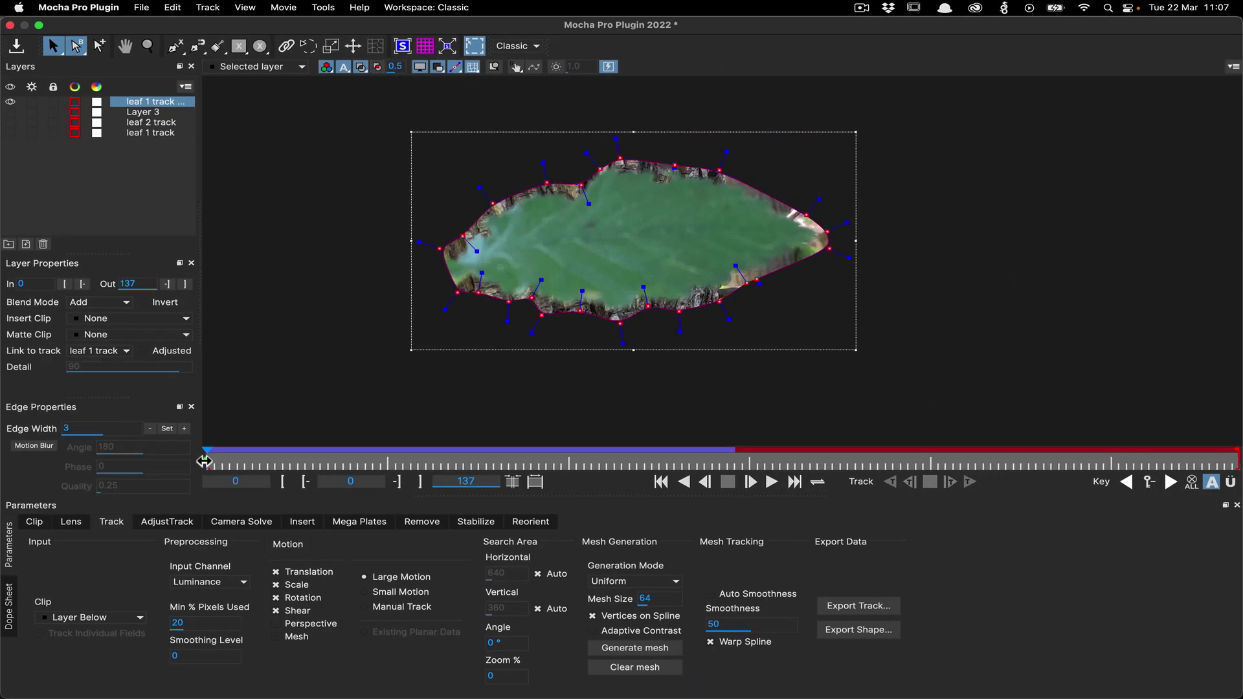
pyautogui.moveTo(204, 461); pyautogui.dragTo(560, 461)
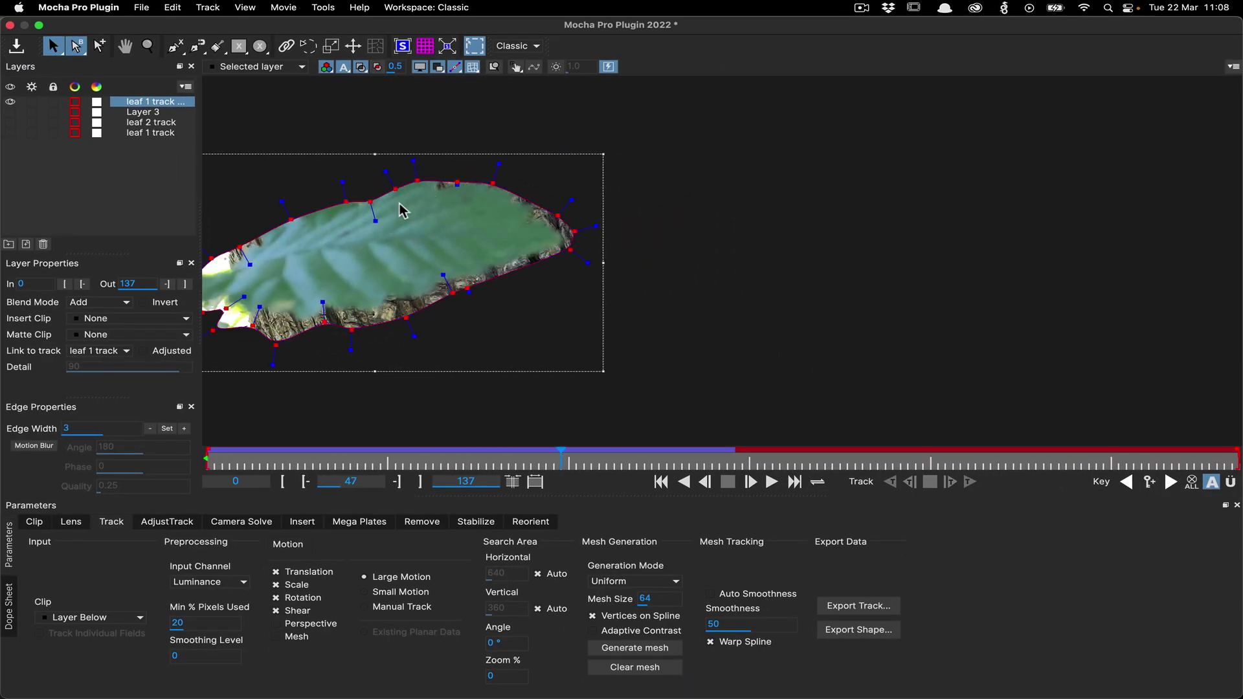
pyautogui.moveTo(417, 179); pyautogui.dragTo(417, 168)
pyautogui.moveTo(457, 184); pyautogui.dragTo(458, 179)
pyautogui.moveTo(493, 183); pyautogui.dragTo(494, 180)
pyautogui.moveTo(369, 202); pyautogui.dragTo(365, 188)
pyautogui.moveTo(389, 178); pyautogui.dragTo(342, 195)
pyautogui.moveTo(291, 220); pyautogui.dragTo(342, 192)
# - Adjust the leaf 1 matte's outline at frame 56 and once more further on, and return to frame 0 while checking it
pyautogui.click(629, 461)
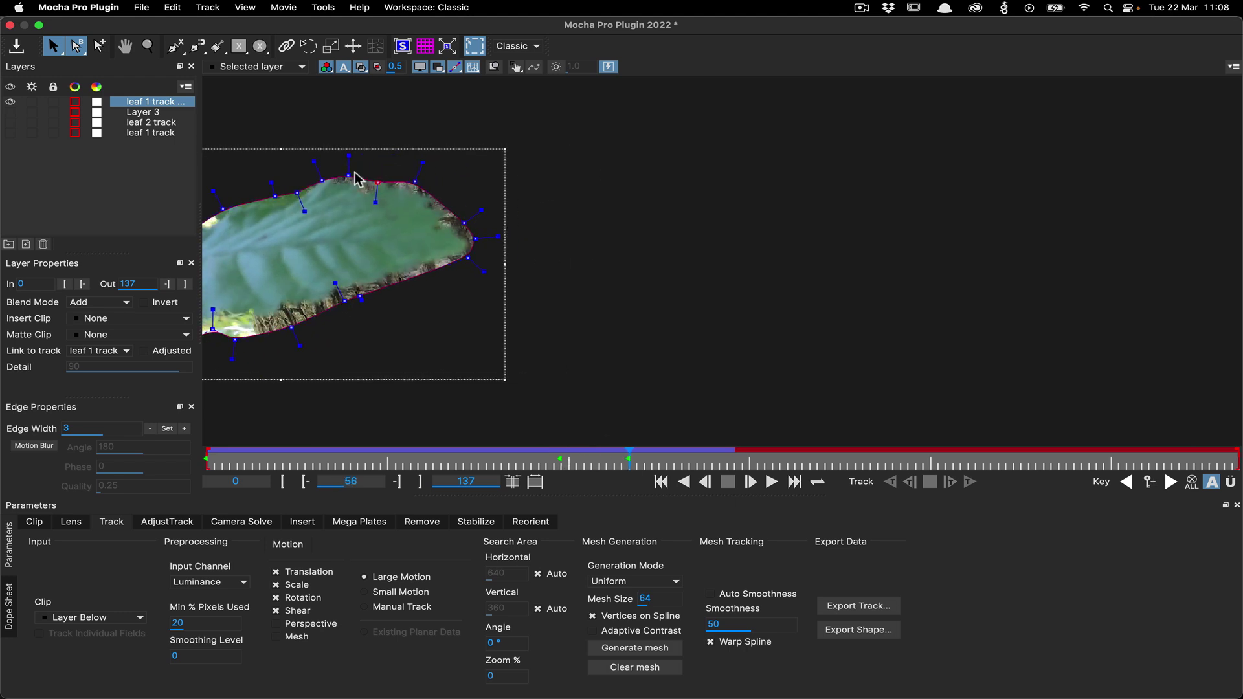
pyautogui.moveTo(646, 458); pyautogui.dragTo(688, 458)
pyautogui.moveTo(385, 240); pyautogui.dragTo(391, 238)
pyautogui.moveTo(712, 458); pyautogui.dragTo(114, 458)
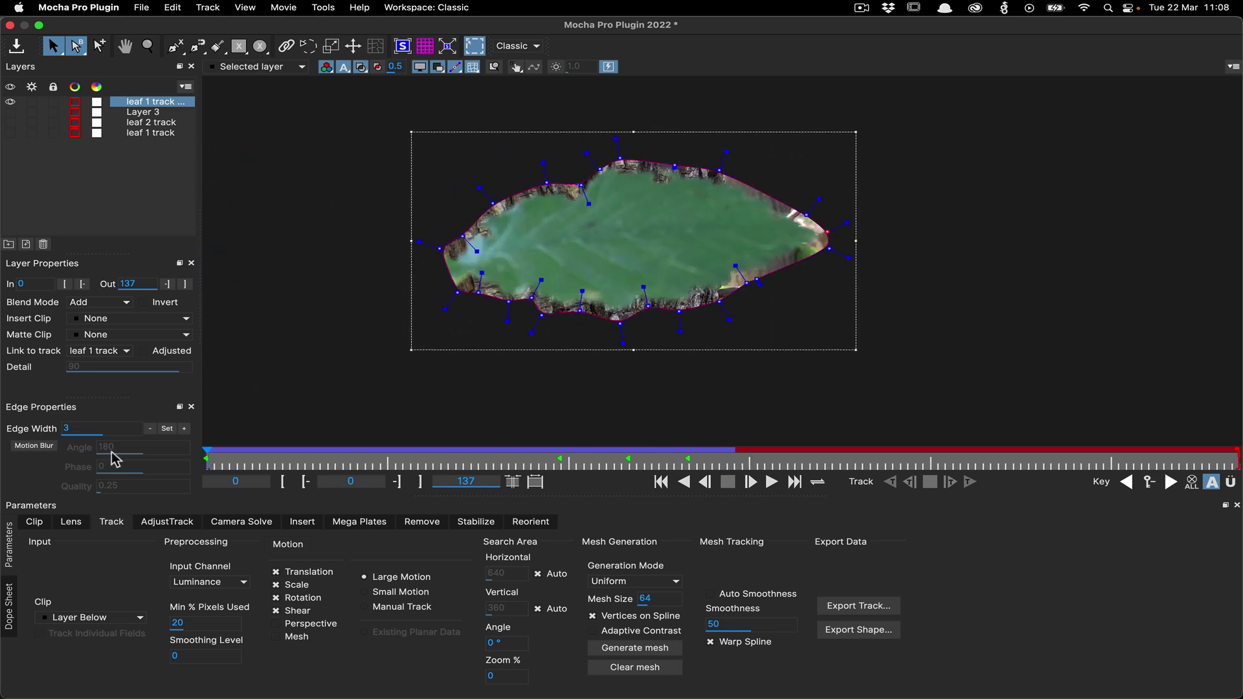
# - Turn matte colourising back on and draw a closed X-Spline loosely around the second foreground leaf at frame 137
pyautogui.click(378, 67)
pyautogui.click(795, 483)
pyautogui.click(175, 46)
pyautogui.click(478, 110)
pyautogui.click(410, 187)
pyautogui.click(343, 288)
pyautogui.click(332, 319)
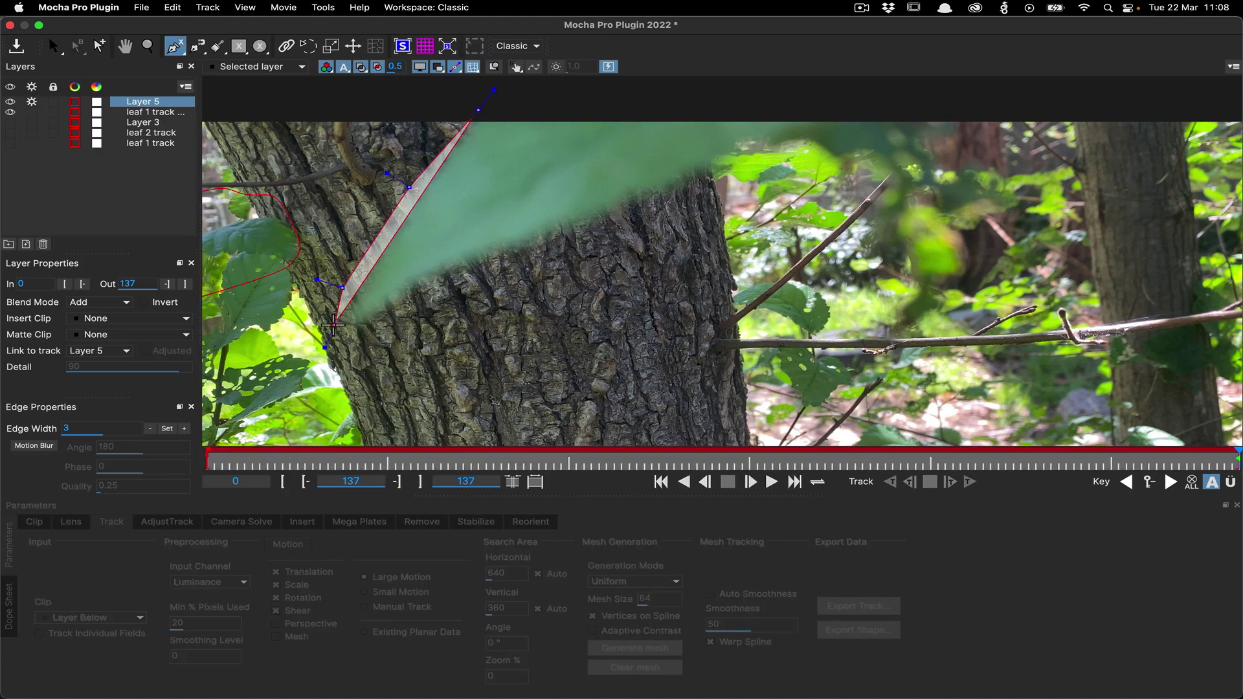
pyautogui.click(337, 327)
pyautogui.click(367, 331)
pyautogui.click(461, 272)
pyautogui.click(650, 207)
pyautogui.click(766, 166)
pyautogui.click(788, 124)
pyautogui.rightClick(792, 106)
# - Turn off matte colourising, rename the new shape layer as "leaf 2 track matte", and link it to the leaf 2 track
pyautogui.click(377, 67)
pyautogui.doubleClick(155, 101)
pyautogui.write('leaf 2 track matte')
pyautogui.press('Return')
pyautogui.click(110, 351)
pyautogui.click(116, 406)
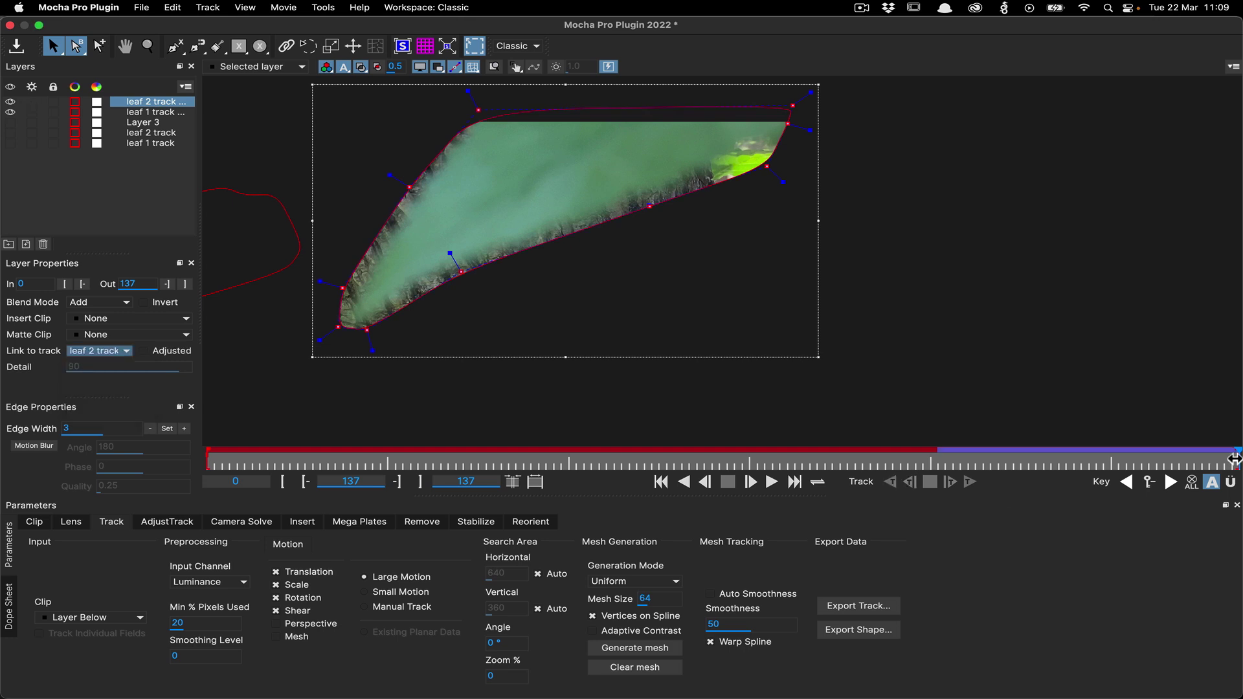
# - Step back from frame 137 to 74, adjusting the leaf 2 matte's outline to enclose the leaf, and restore matte colourising
pyautogui.click(1139, 464)
pyautogui.moveTo(1138, 464); pyautogui.dragTo(1036, 464)
pyautogui.moveTo(323, 265); pyautogui.dragTo(391, 349)
pyautogui.moveTo(1038, 458); pyautogui.dragTo(960, 458)
pyautogui.moveTo(650, 290); pyautogui.dragTo(640, 288)
pyautogui.moveTo(959, 459); pyautogui.dragTo(767, 460)
pyautogui.hotkey('alt', '4')
# - Rename the trunk layer as "trunk track", make it visible, and go to its shape keyframe at frame 89
pyautogui.click(139, 123)
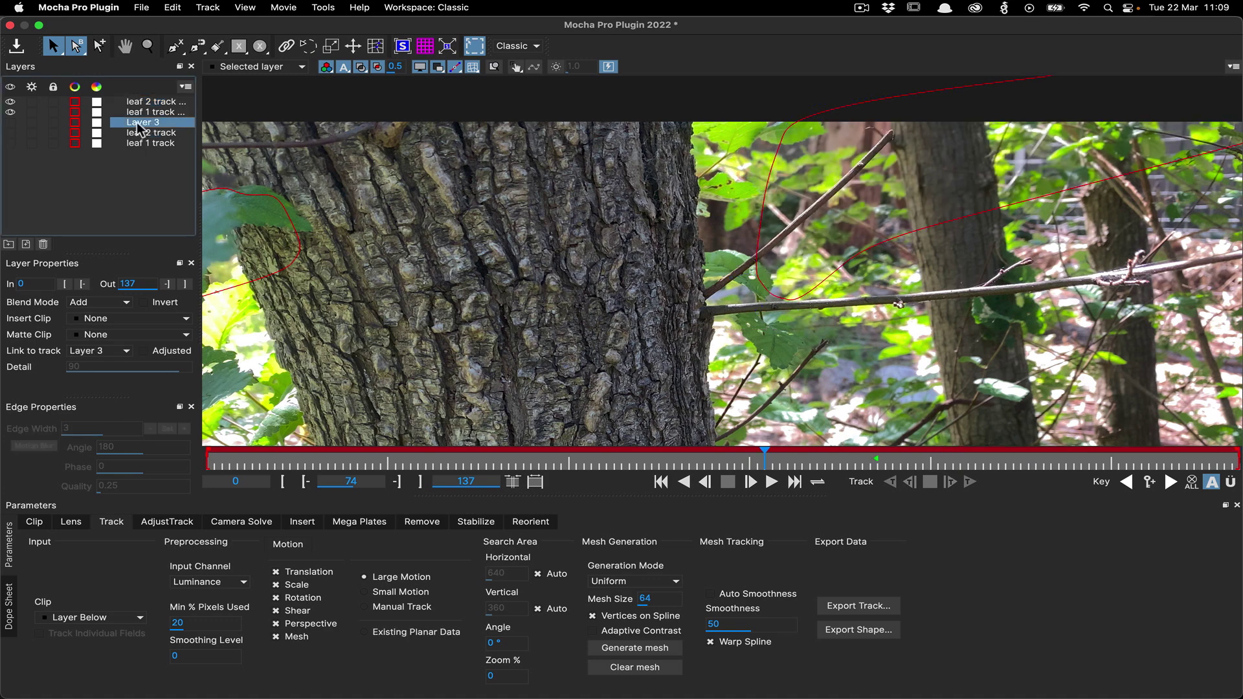
pyautogui.doubleClick(133, 122)
pyautogui.write('trunk track')
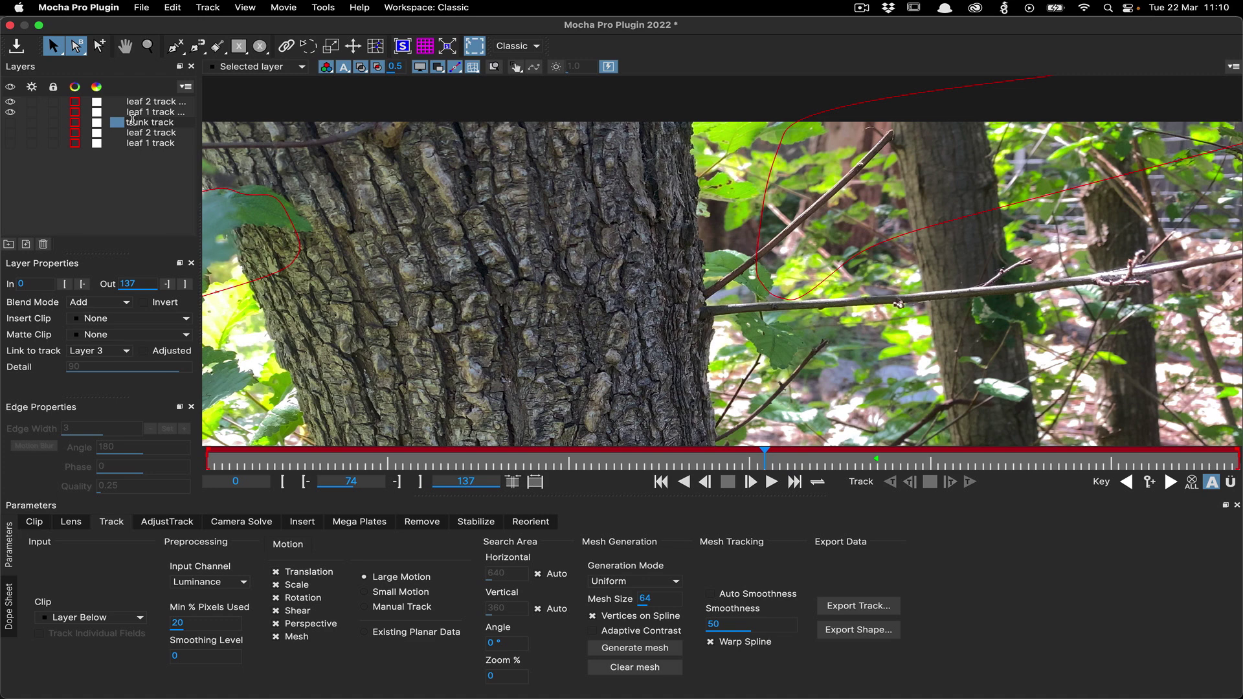
pyautogui.press('Return')
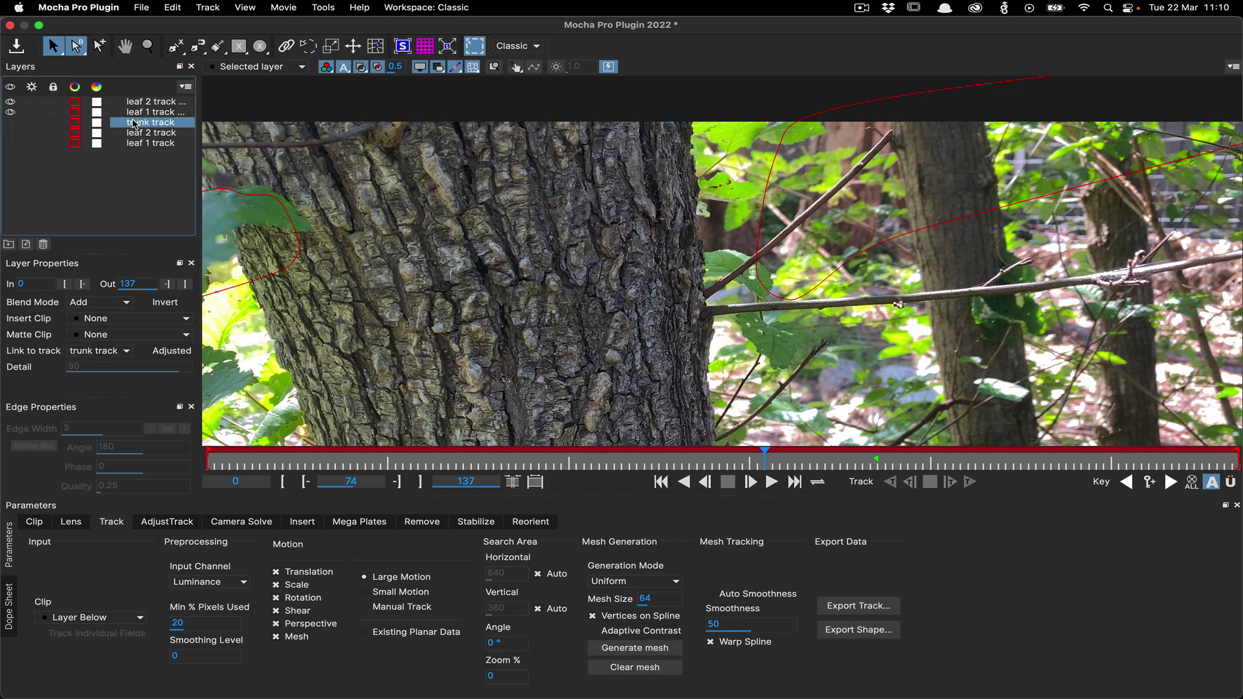
pyautogui.click(10, 122)
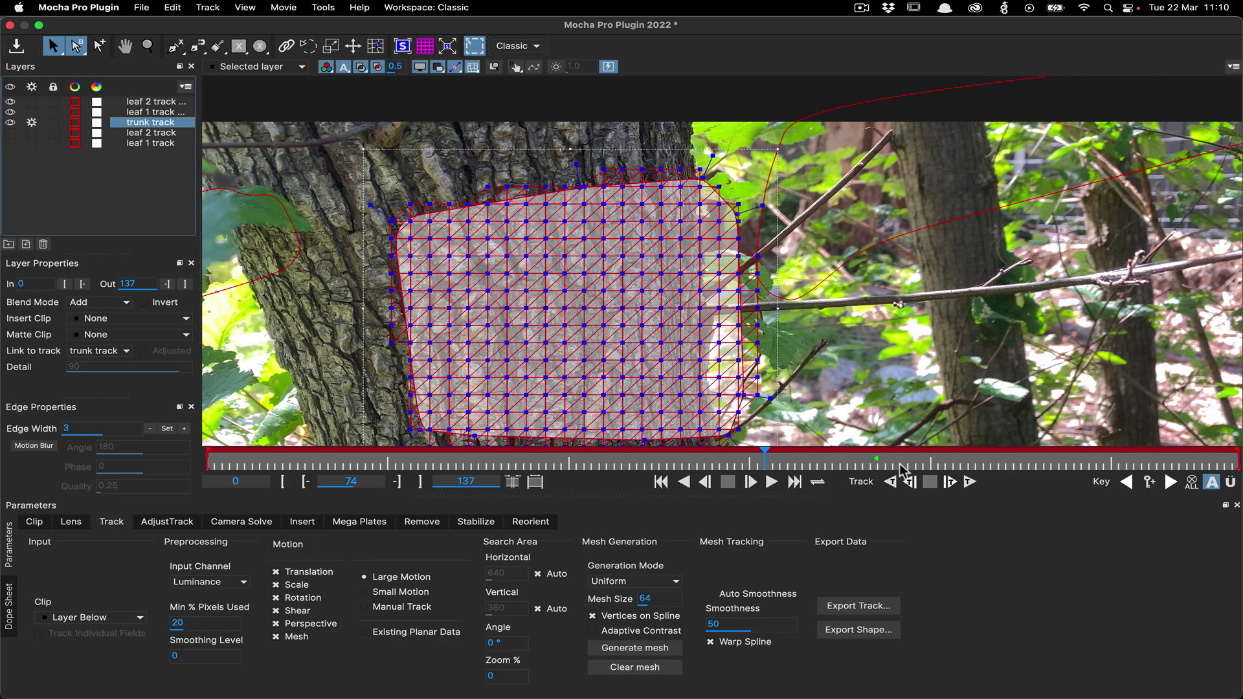
pyautogui.click(1171, 481)
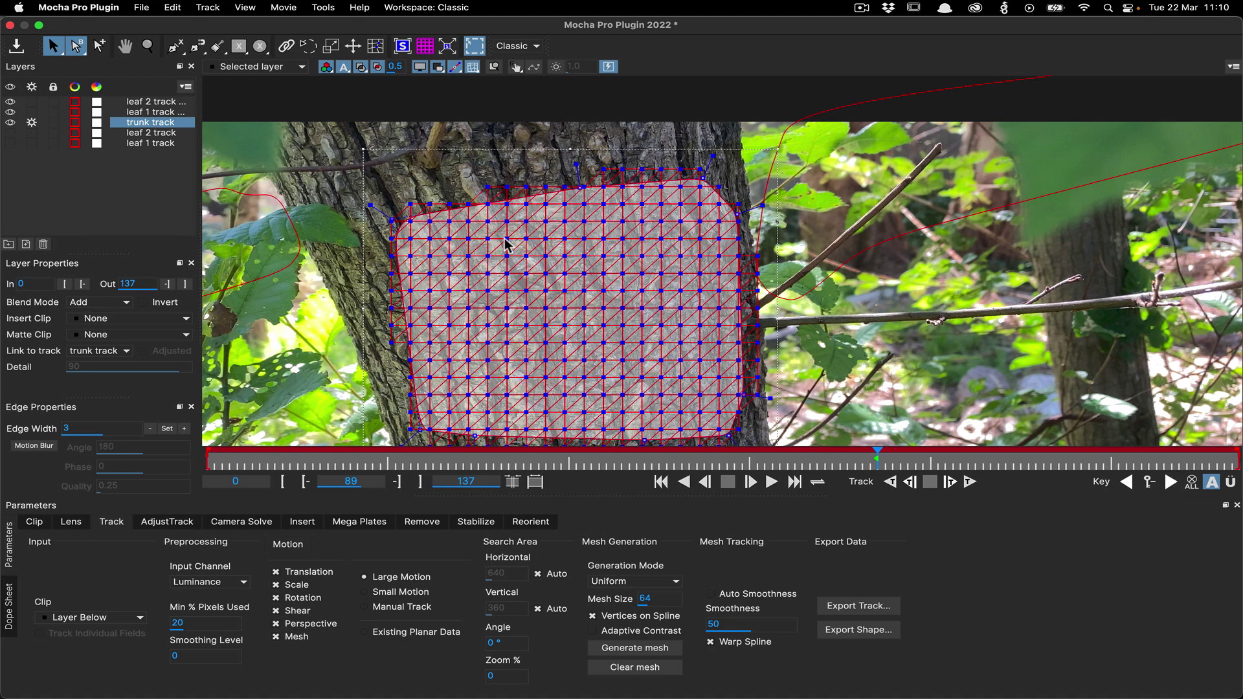
# - Set the trunk track's Min % Pixels Used to 90 and enable Auto Smoothness for mesh tracking
pyautogui.click(194, 623)
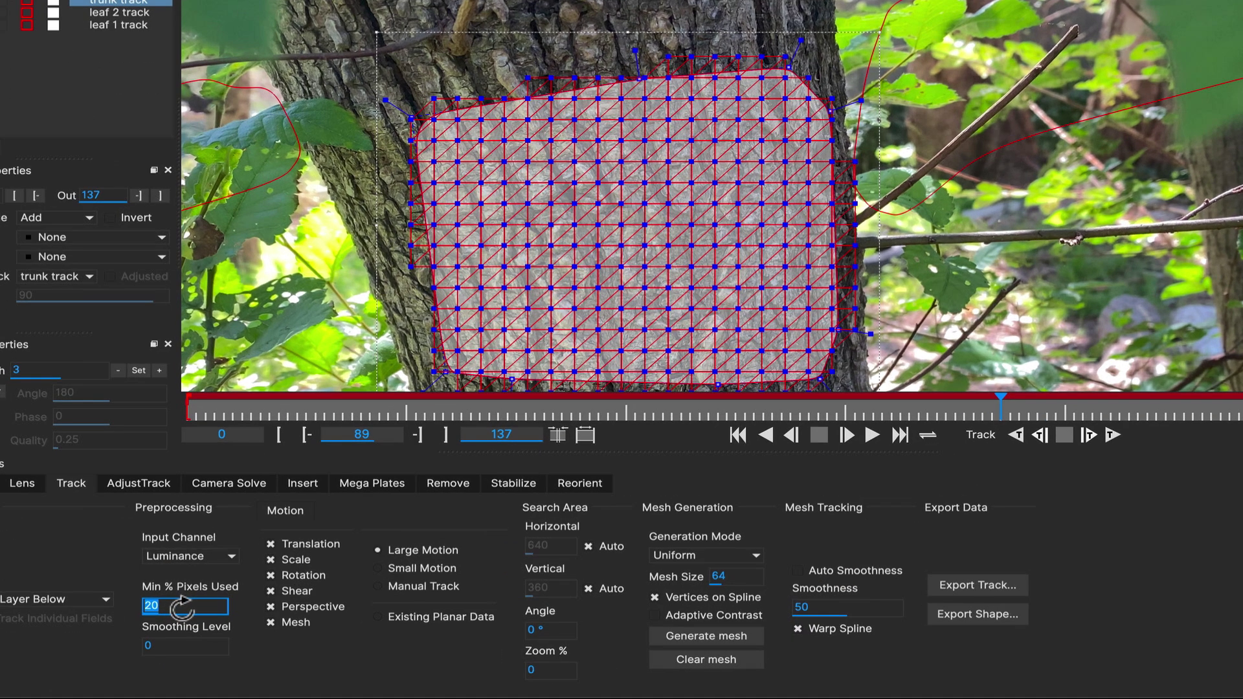
pyautogui.write('90')
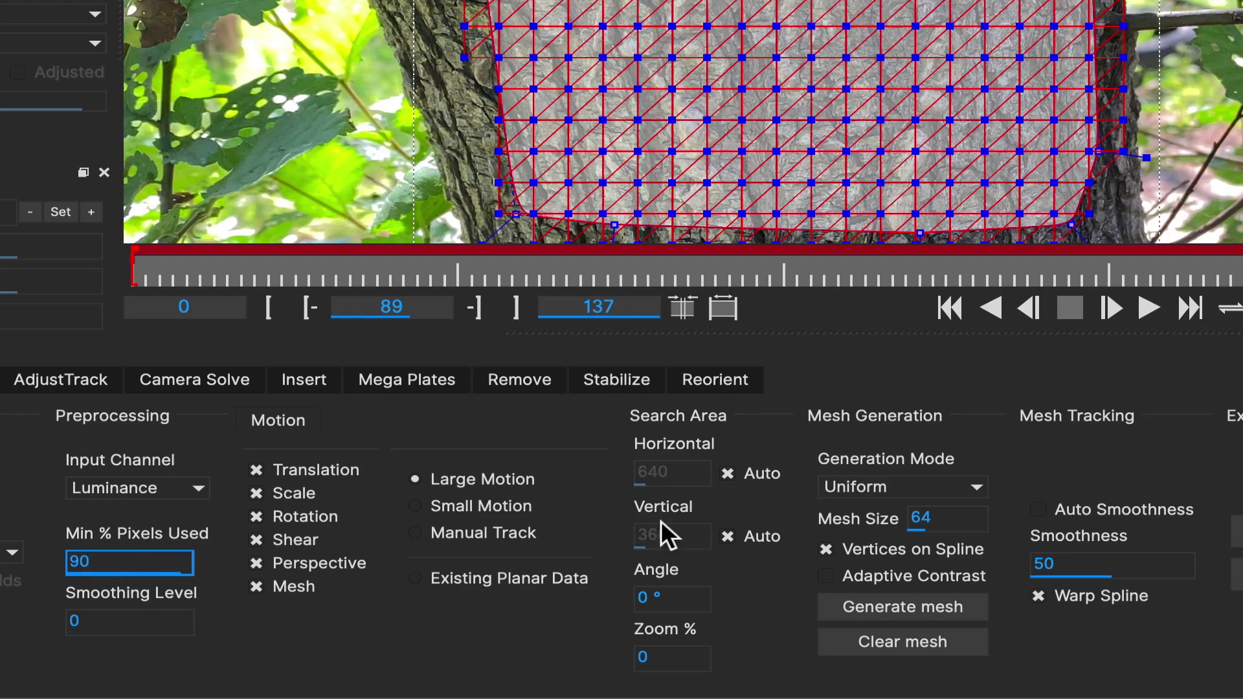
pyautogui.click(1100, 510)
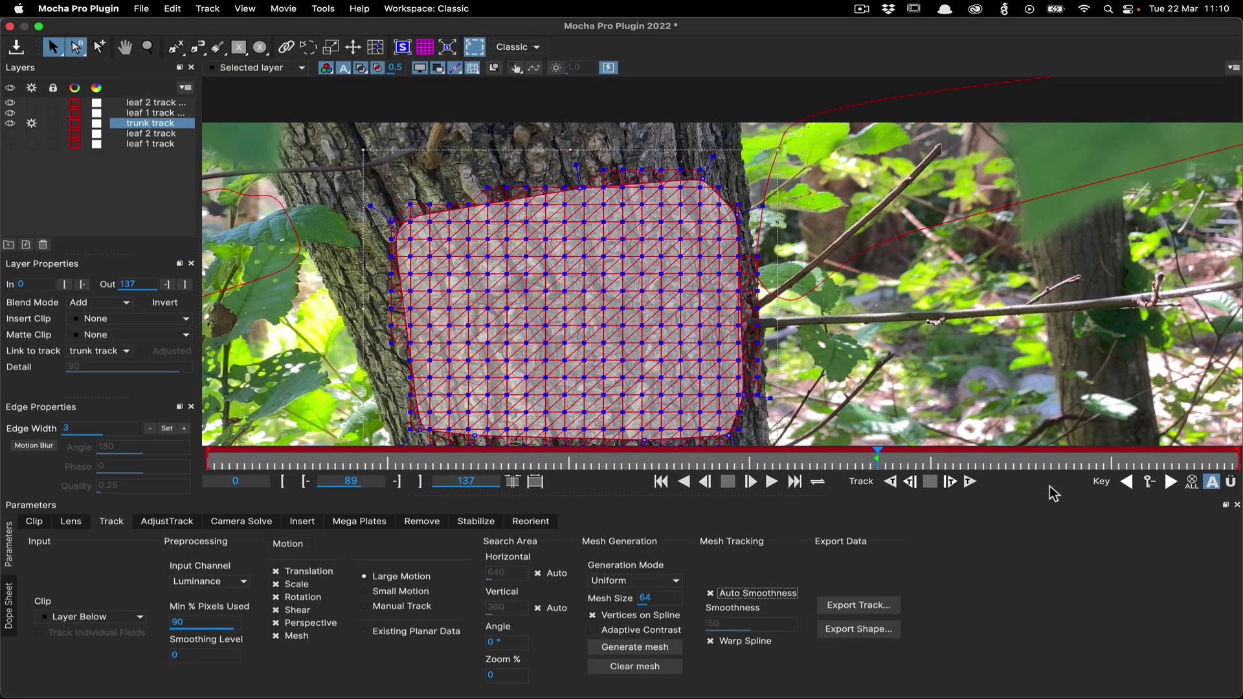
# - Track the trunk mesh forward from frame 89 to 137 and backward from 89 to 0, and review the result
pyautogui.click(971, 483)
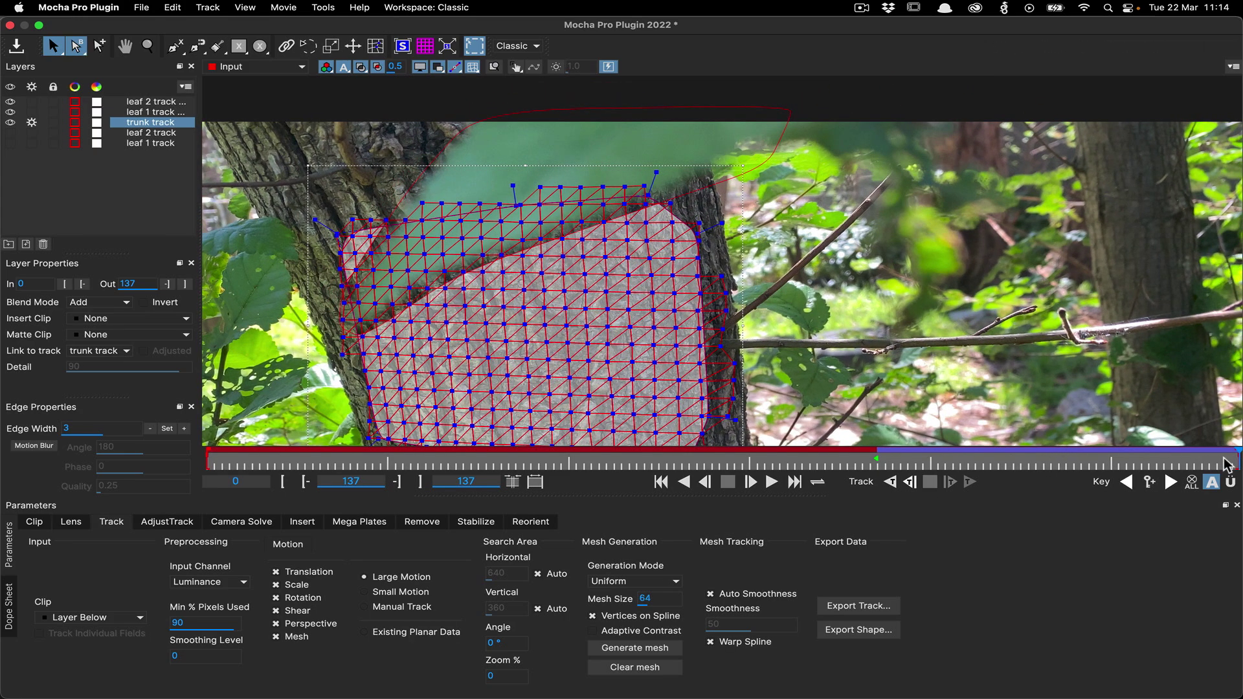
pyautogui.moveTo(1233, 459); pyautogui.dragTo(988, 460)
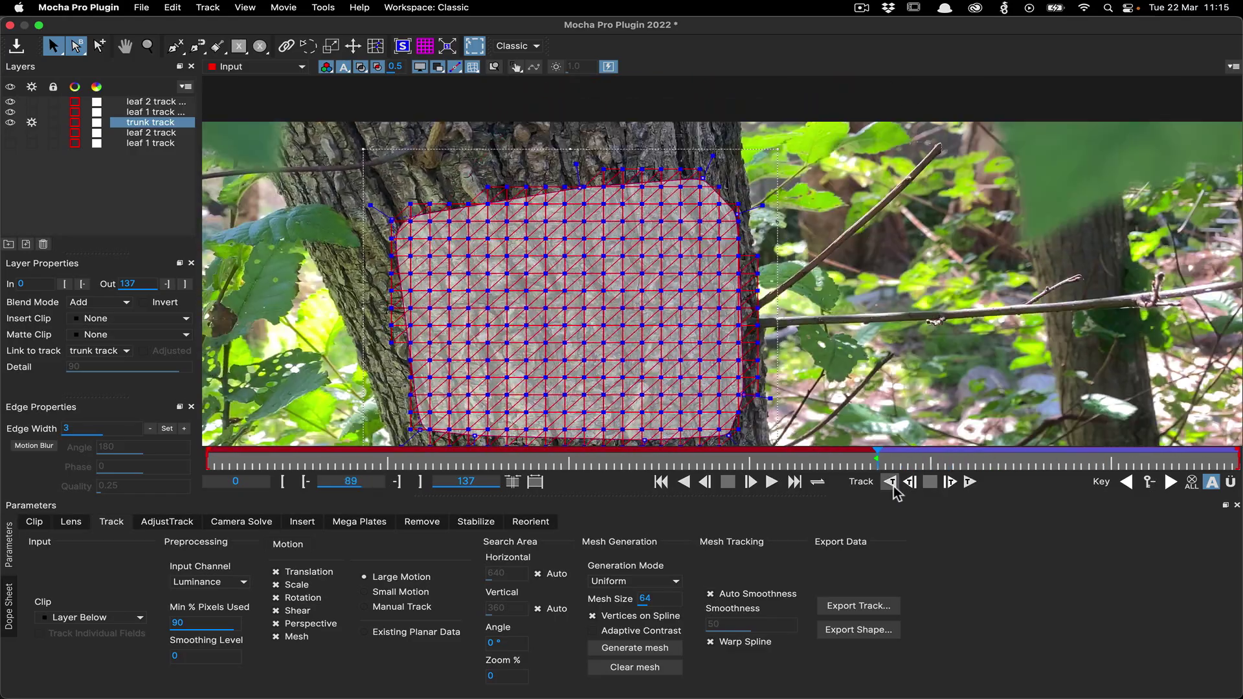
pyautogui.click(891, 482)
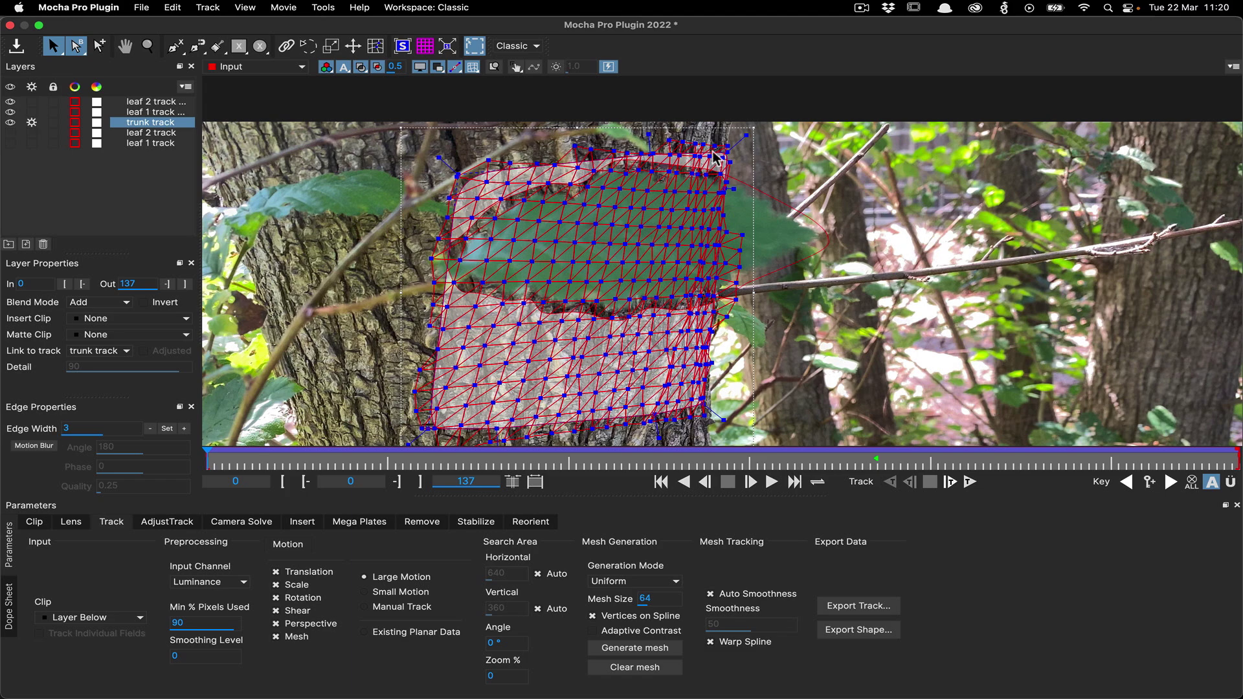
pyautogui.click(770, 483)
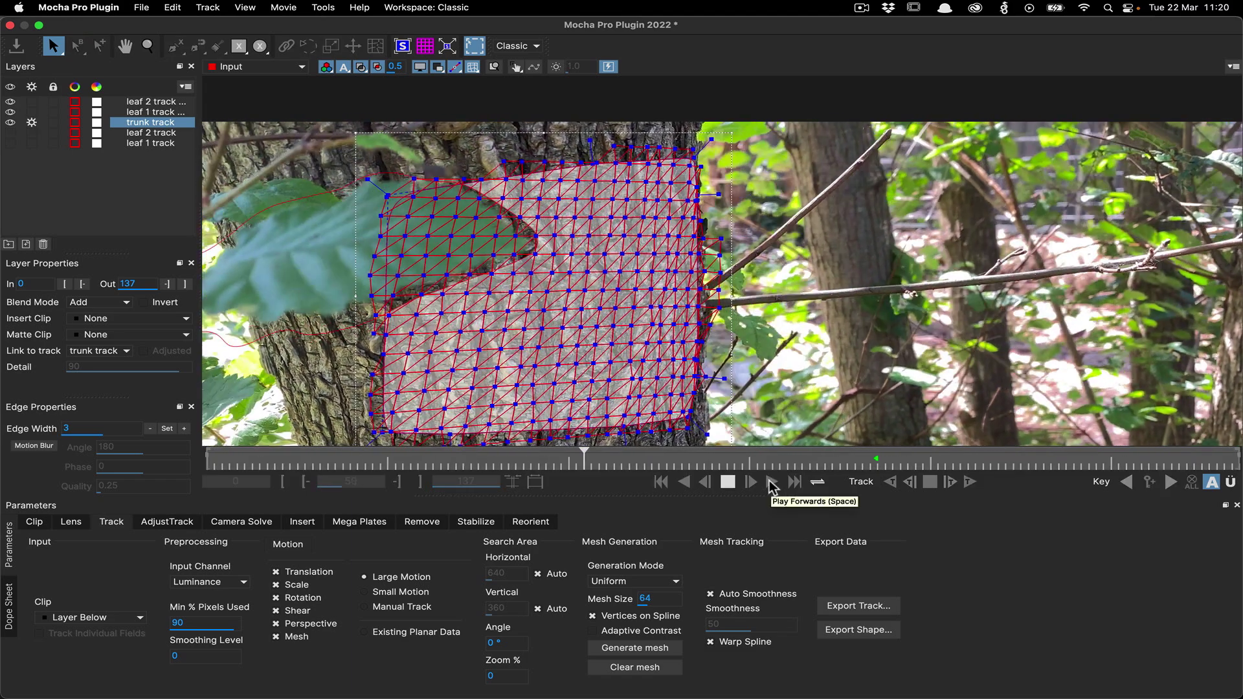
pyautogui.moveTo(593, 464); pyautogui.dragTo(372, 447)
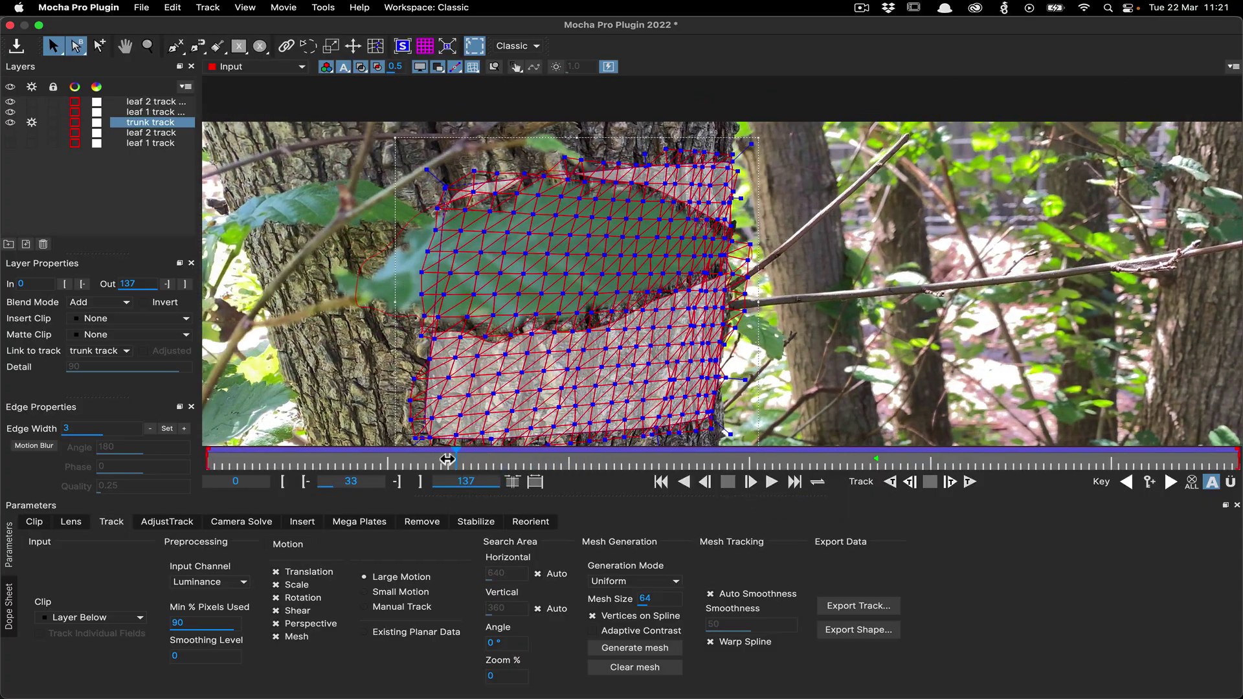
# - Scrub through the shot to review the trunk mesh track
pyautogui.moveTo(184, 448); pyautogui.dragTo(820, 454)
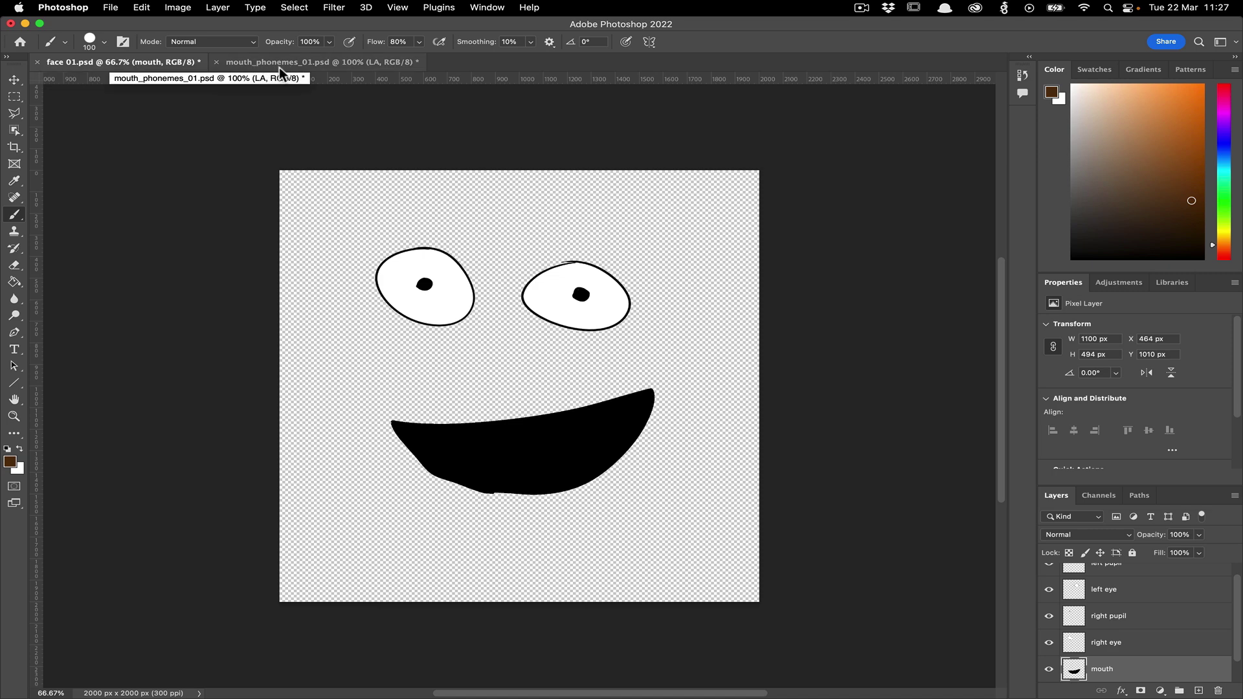
# - Switch to Photoshop and check the image size of face 01.psd without changing it
pyautogui.click(184, 9)
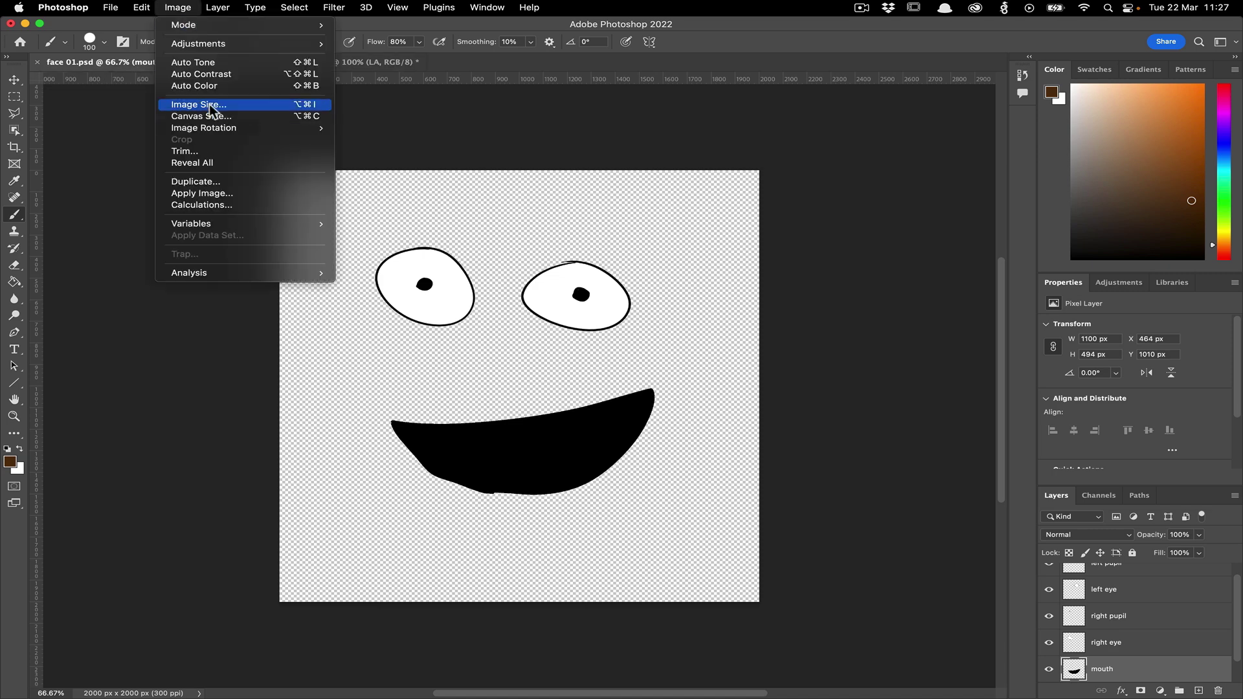
pyautogui.click(198, 105)
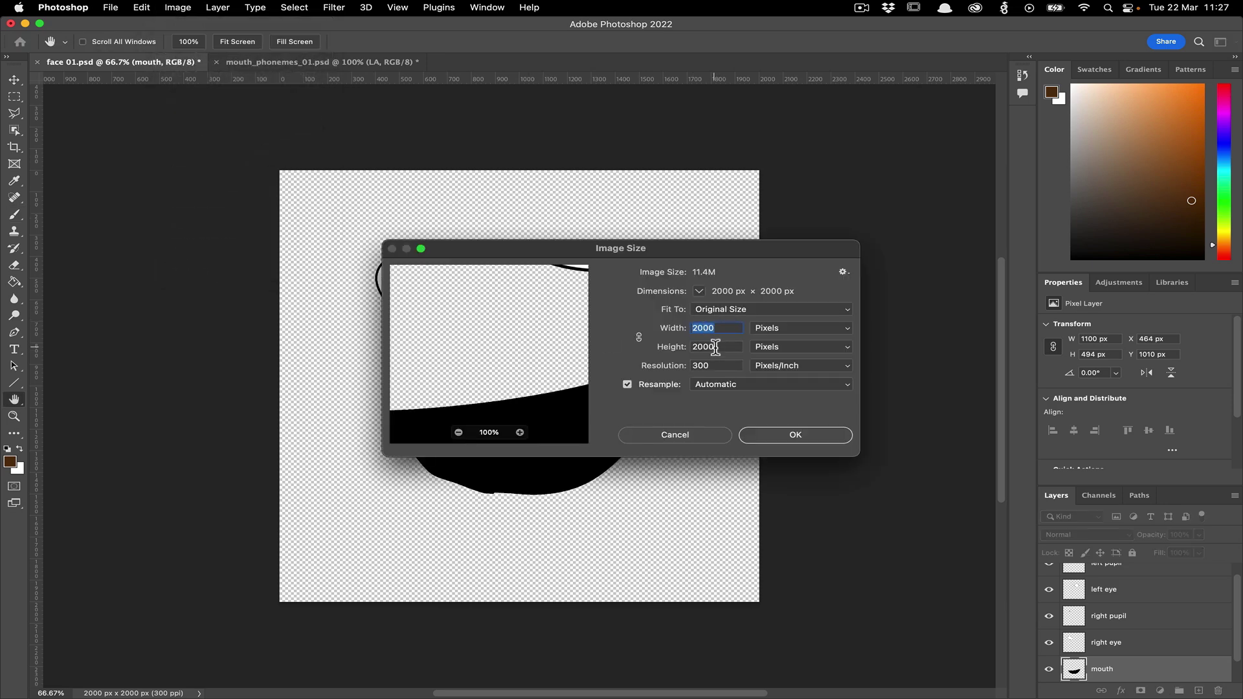
pyautogui.click(707, 436)
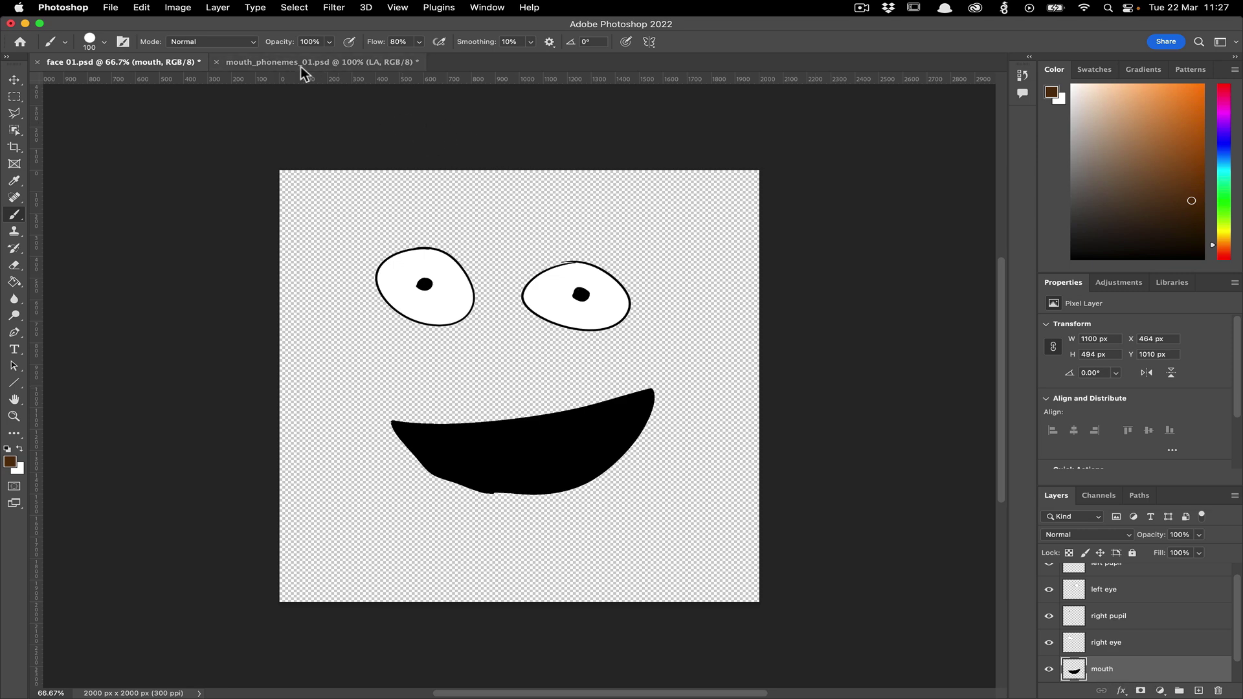
# - Inspect the separate face layers by briefly hiding and showing the right eye, right pupil and left eye
pyautogui.click(1104, 648)
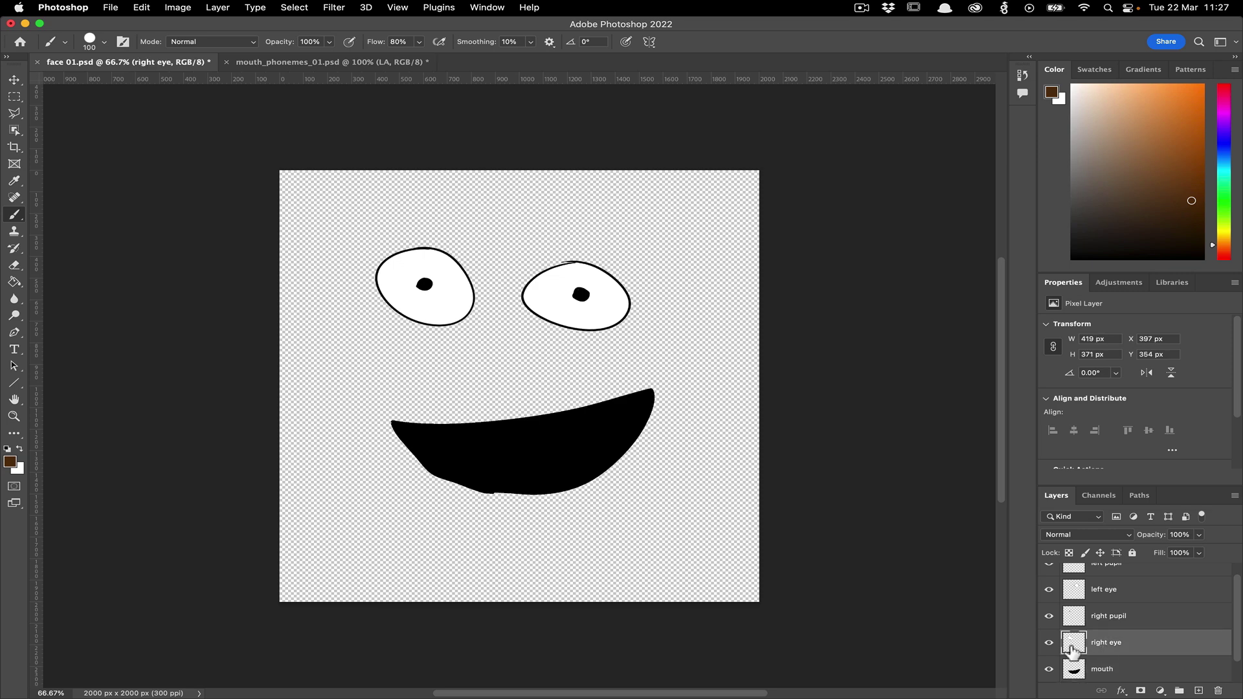
pyautogui.click(1049, 643)
pyautogui.click(1048, 642)
pyautogui.click(1130, 620)
pyautogui.click(1049, 616)
pyautogui.click(1049, 616)
pyautogui.click(1107, 567)
pyautogui.click(1049, 602)
pyautogui.click(1049, 603)
# - Bring up mouth_phonemes_01.psd and check its image size without changing it
pyautogui.click(269, 62)
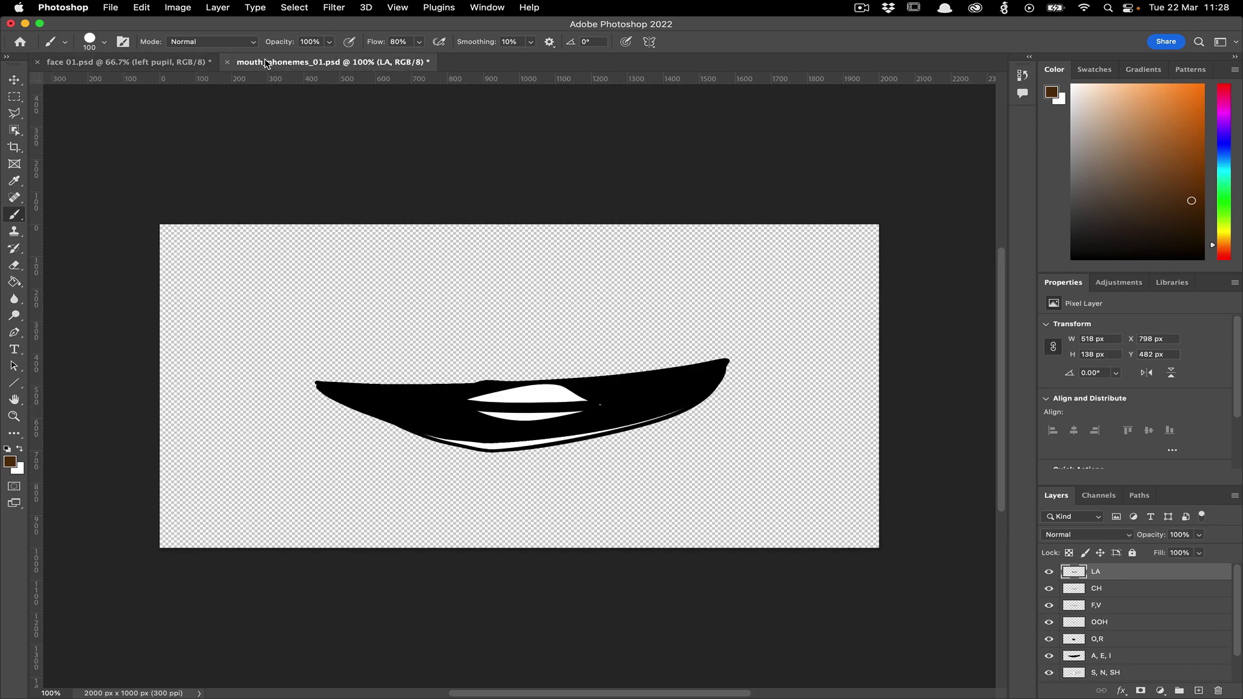
pyautogui.click(178, 8)
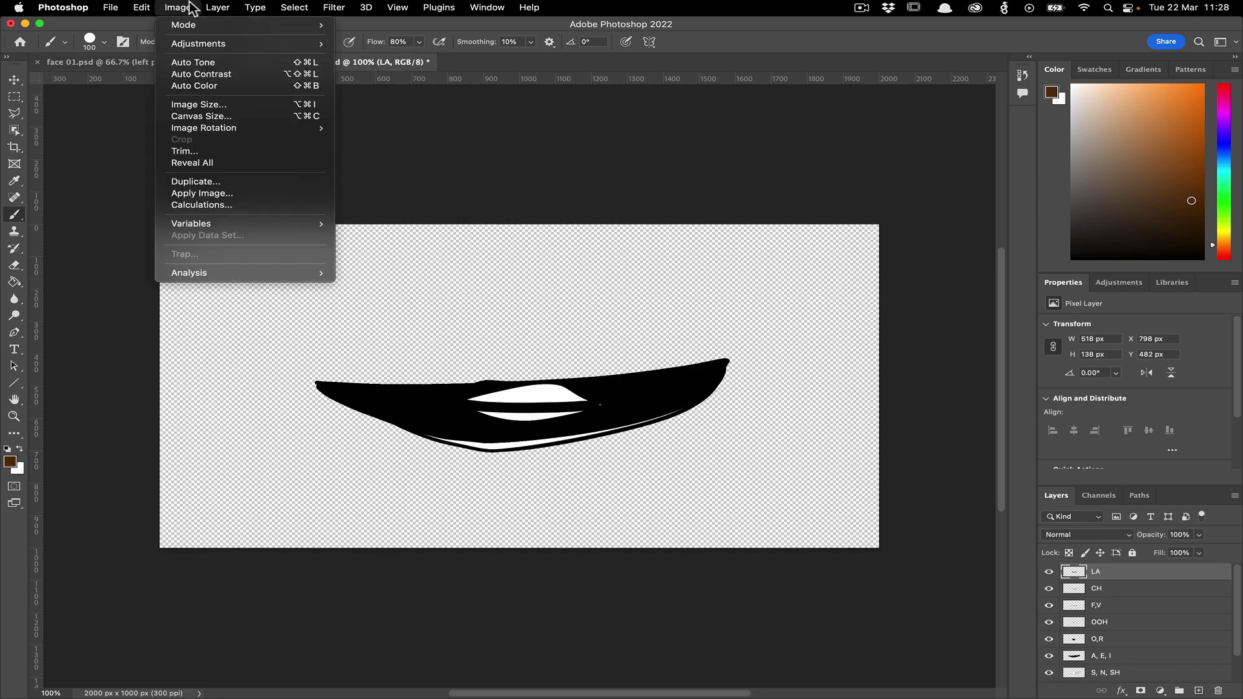
pyautogui.click(194, 104)
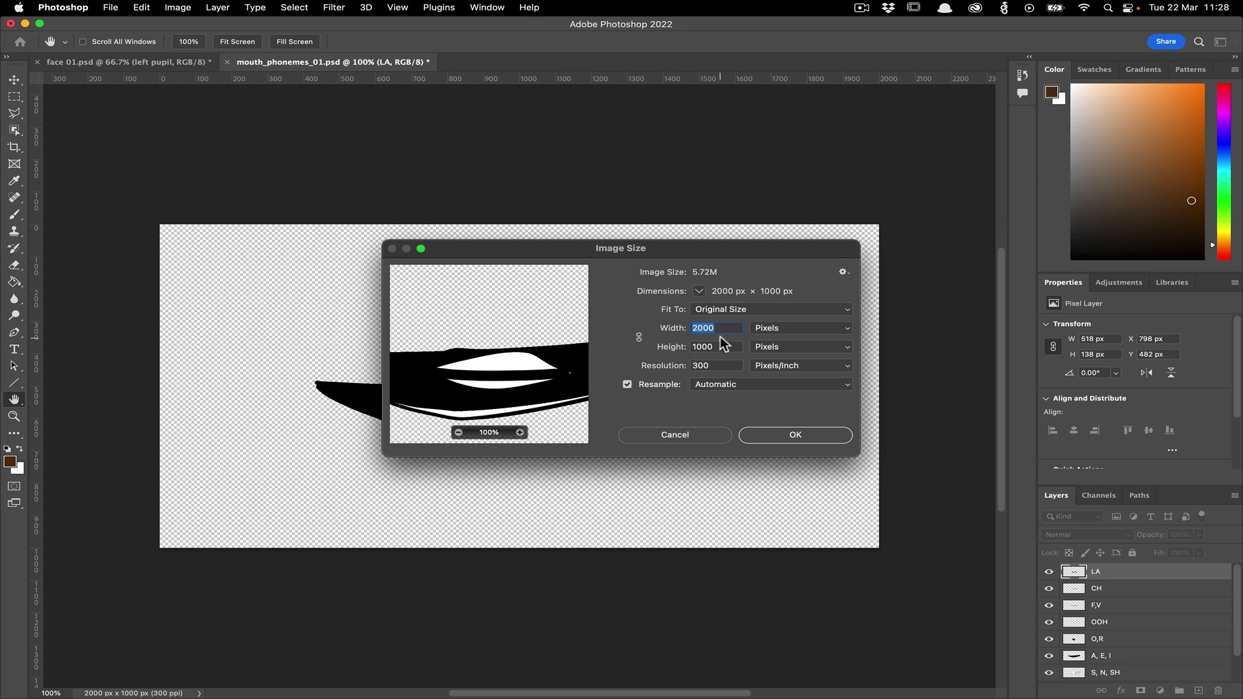
pyautogui.click(710, 437)
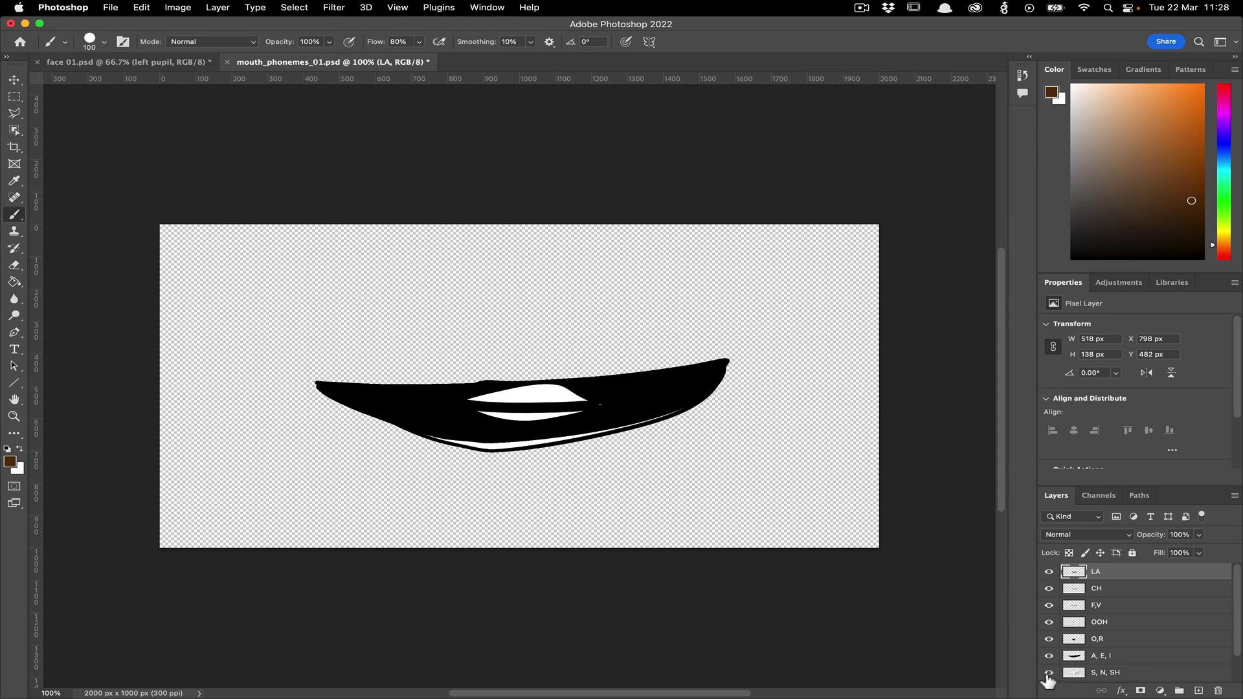
# - View each mouth shape on its own in turn, from the S, N, SH layer up to the LA layer
pyautogui.keyDown('alt'); pyautogui.click(1048, 673); pyautogui.keyUp('alt')
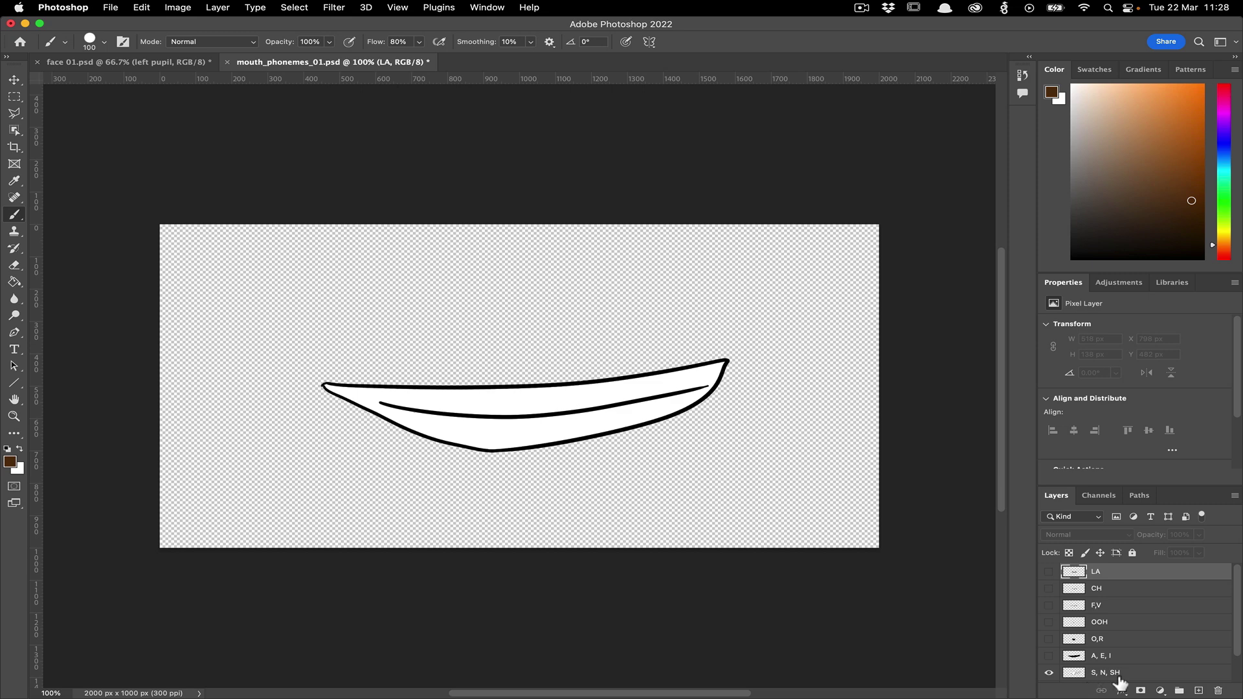
pyautogui.keyDown('alt'); pyautogui.click(1049, 656); pyautogui.keyUp('alt')
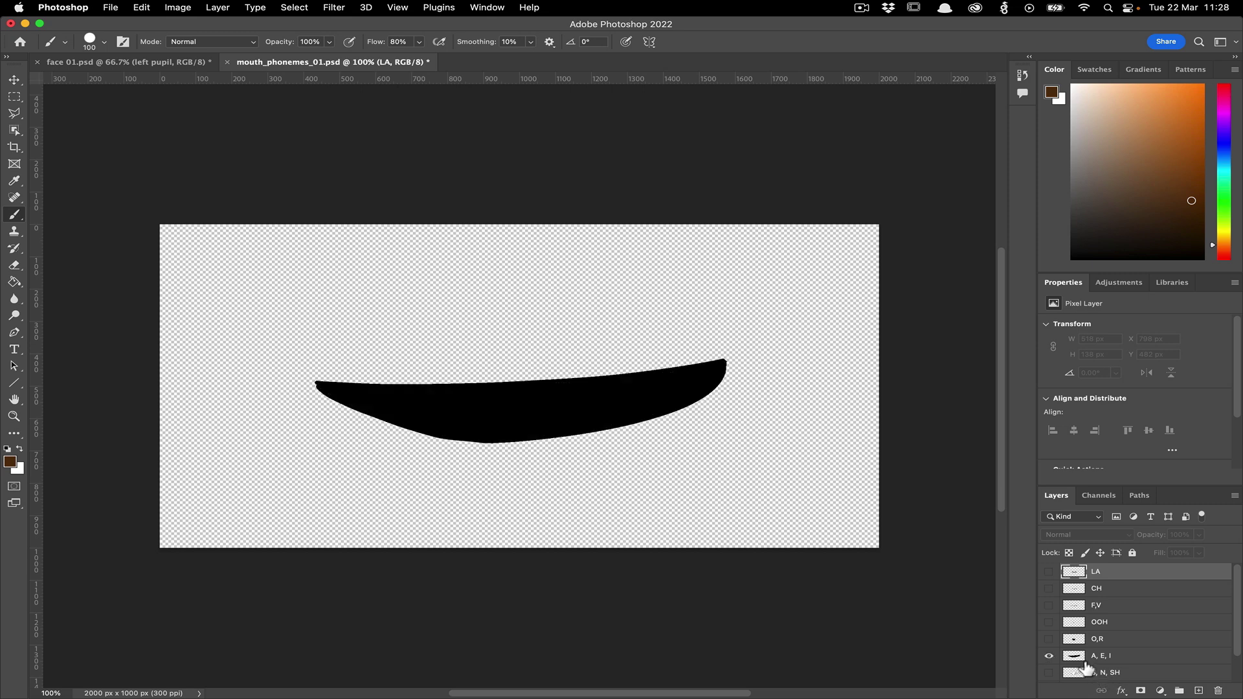
pyautogui.keyDown('alt'); pyautogui.click(1049, 639); pyautogui.keyUp('alt')
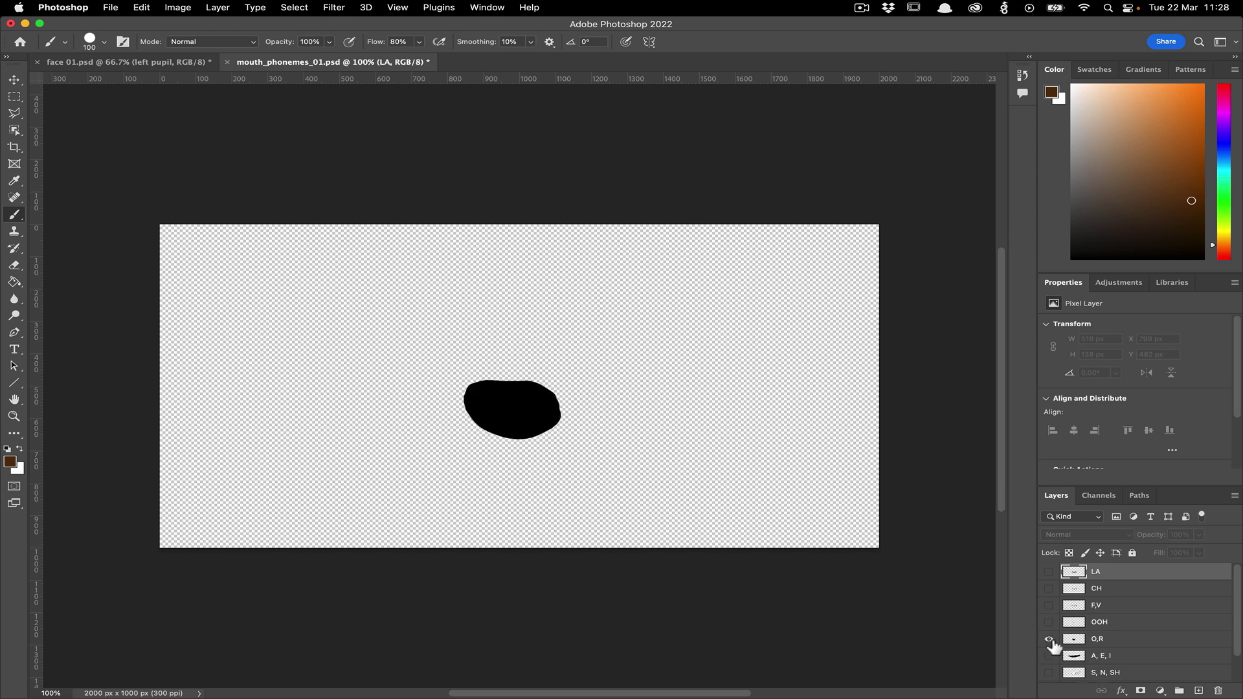
pyautogui.keyDown('alt'); pyautogui.click(1048, 622); pyautogui.keyUp('alt')
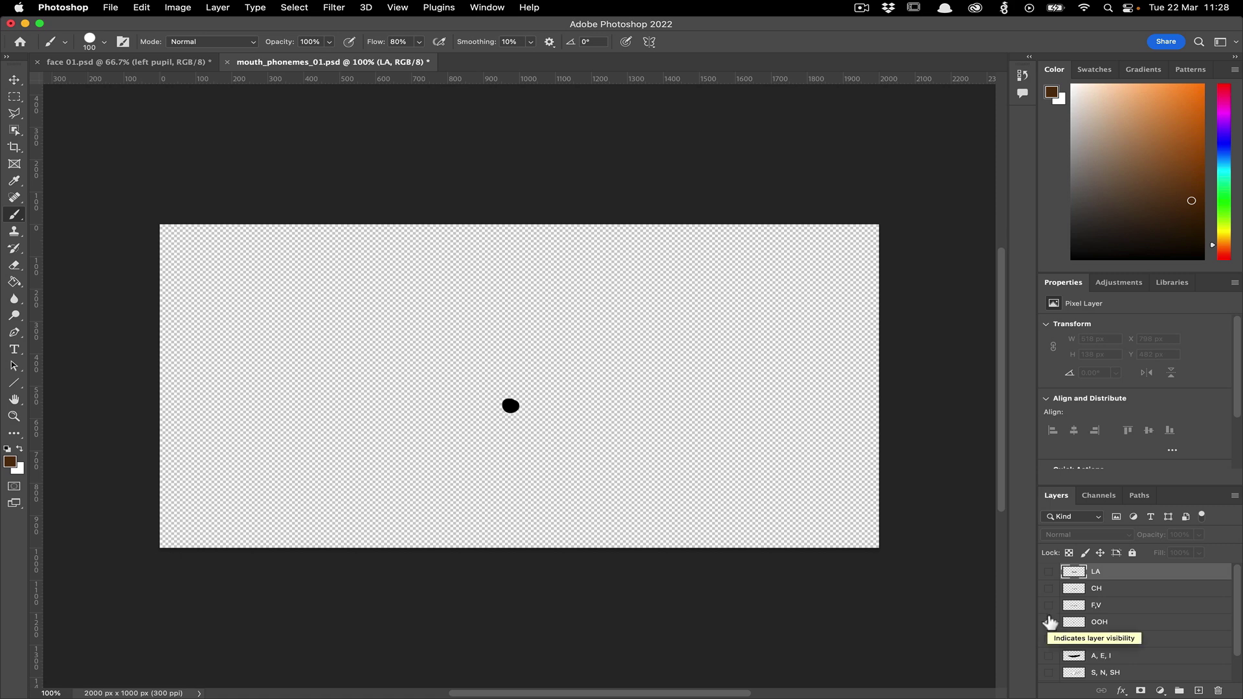
pyautogui.keyDown('alt'); pyautogui.click(1049, 605); pyautogui.keyUp('alt')
pyautogui.keyDown('alt'); pyautogui.click(1049, 588); pyautogui.keyUp('alt')
pyautogui.keyDown('alt'); pyautogui.click(1049, 572); pyautogui.keyUp('alt')
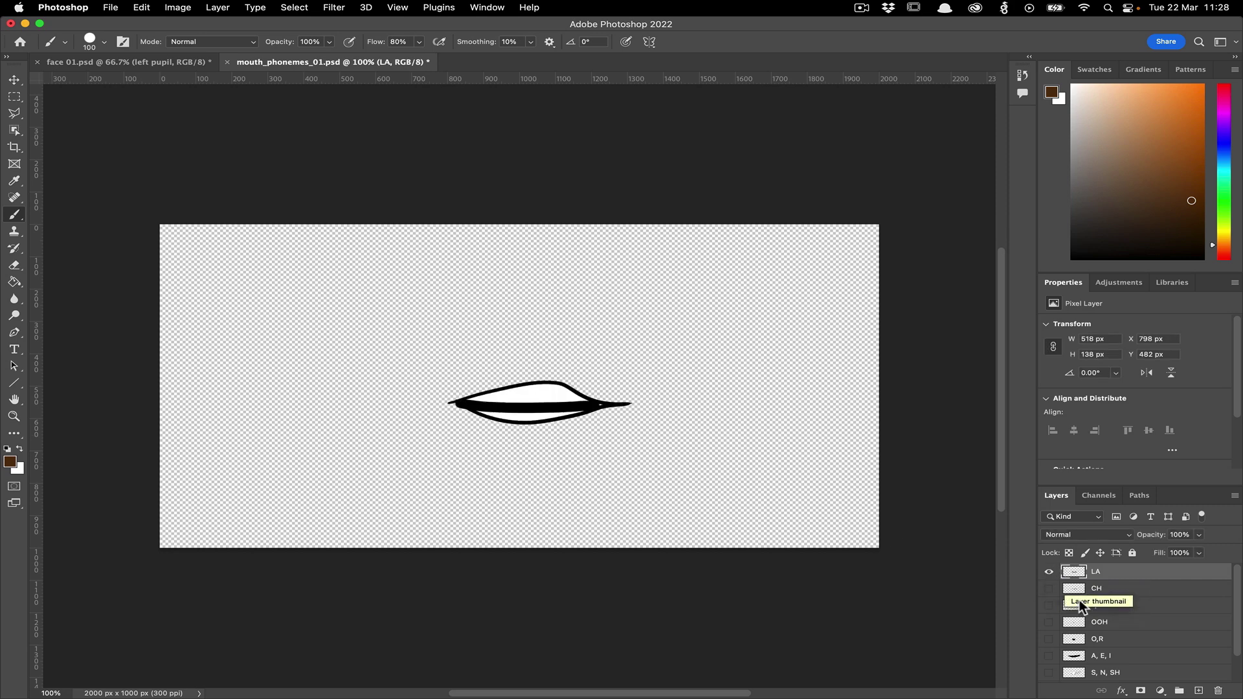
# - Examine the full list of phoneme layers from LA down to Background
pyautogui.scroll(-2, 1128, 610)
pyautogui.scroll(2, 1120, 665)
pyautogui.scroll(-2, 1085, 609)
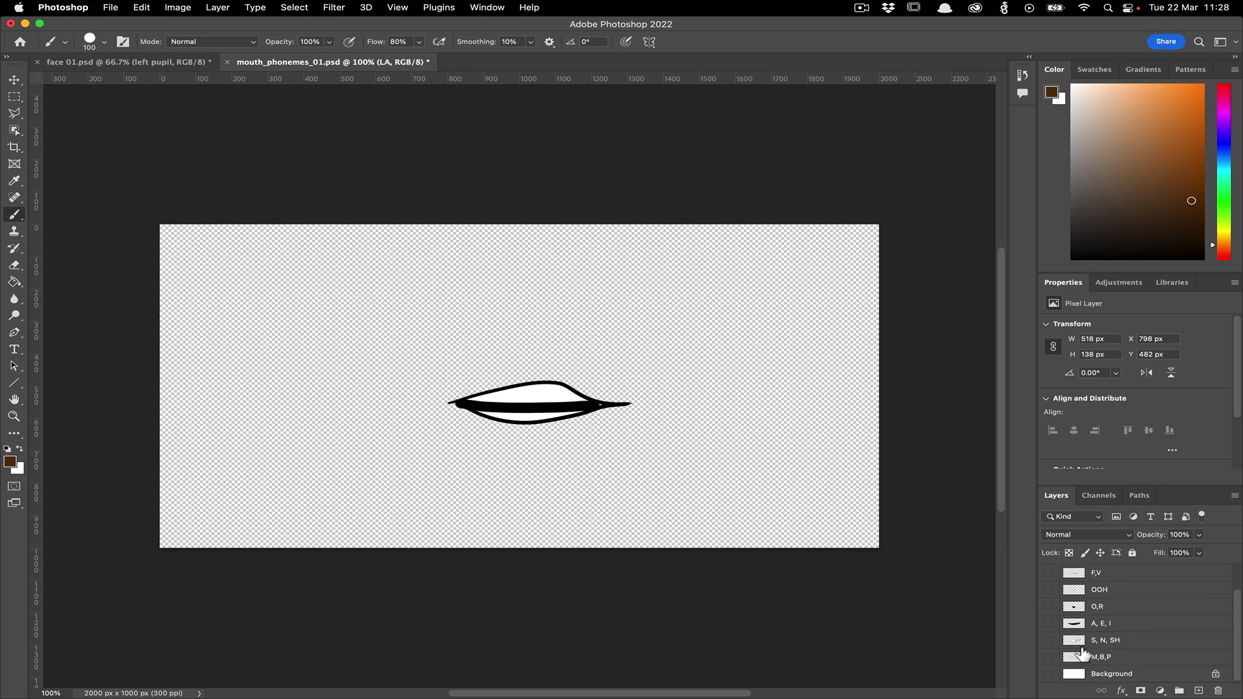
pyautogui.scroll(2, 1084, 664)
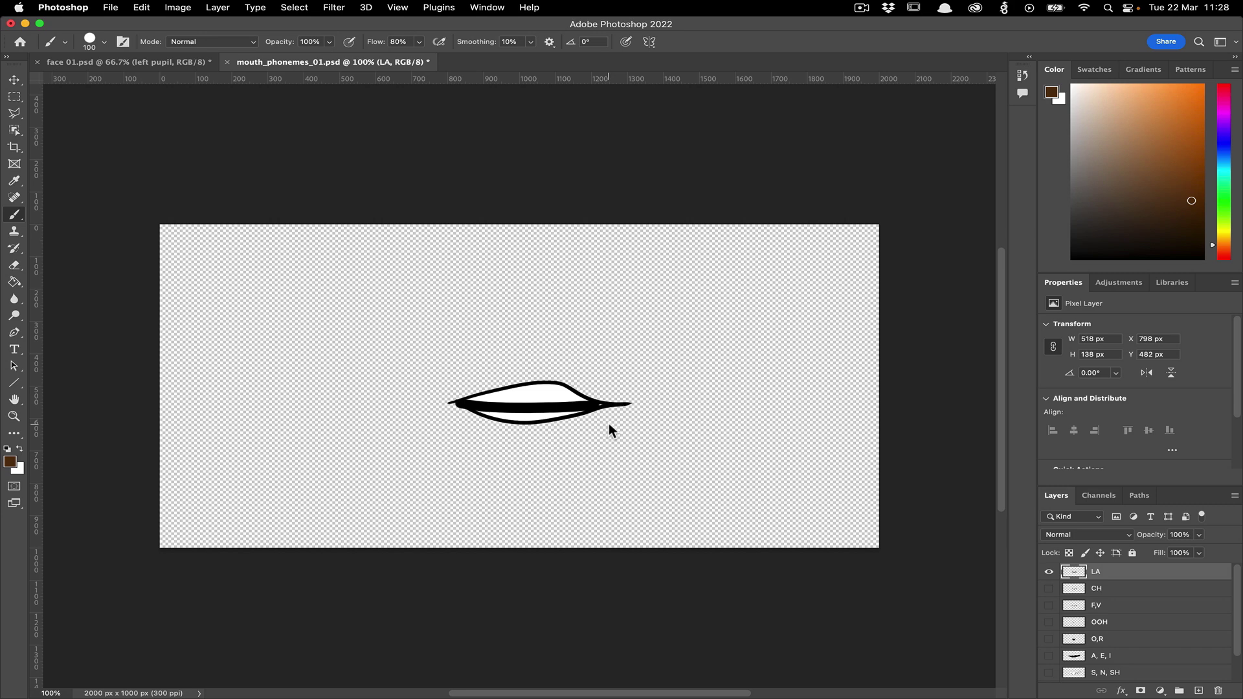
pyautogui.scroll(-1, 1096, 623)
pyautogui.scroll(-1, 1096, 622)
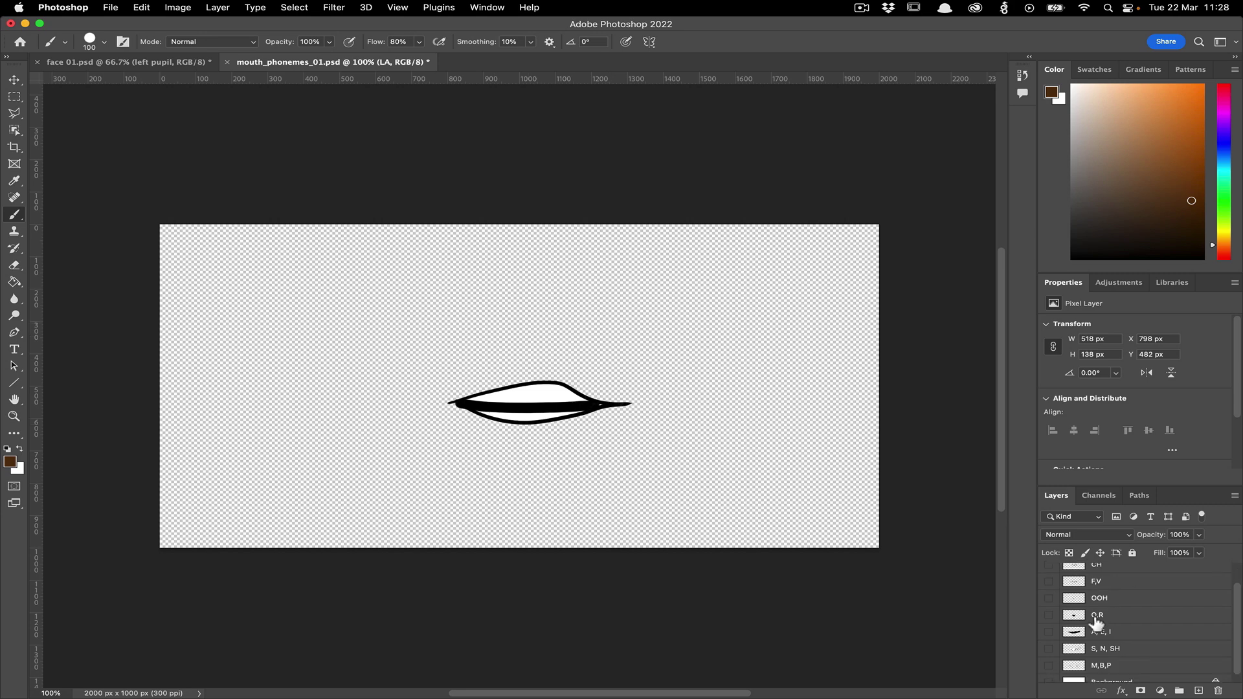
pyautogui.scroll(2, 1098, 631)
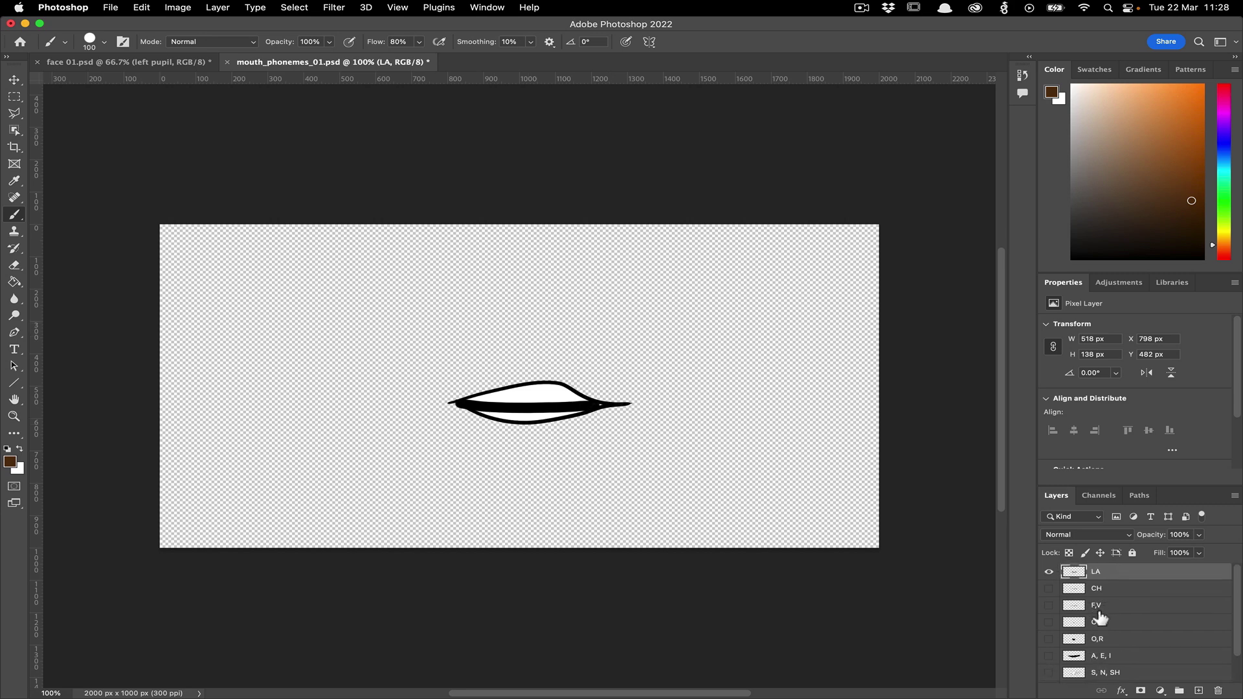
pyautogui.scroll(-2, 1101, 611)
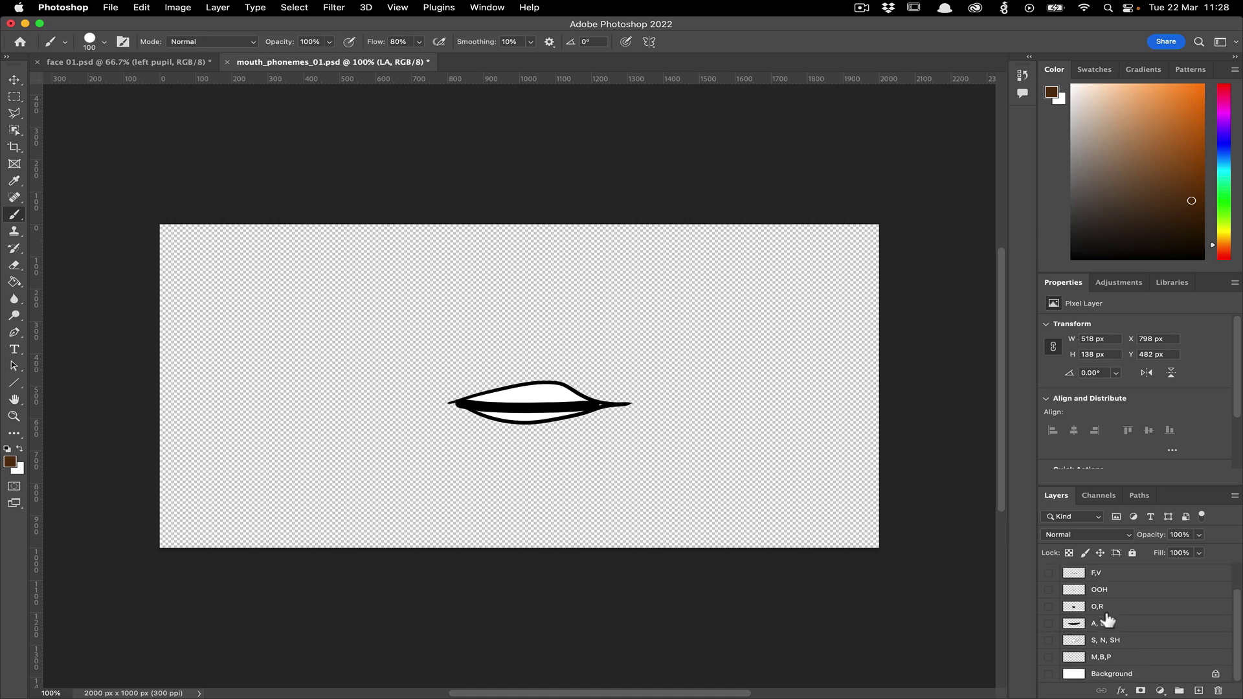
# - Make all the phoneme layers from CH down to M,B,P visible again, leaving the Background hidden
pyautogui.scroll(2, 1105, 615)
pyautogui.click(1048, 589)
pyautogui.click(1048, 605)
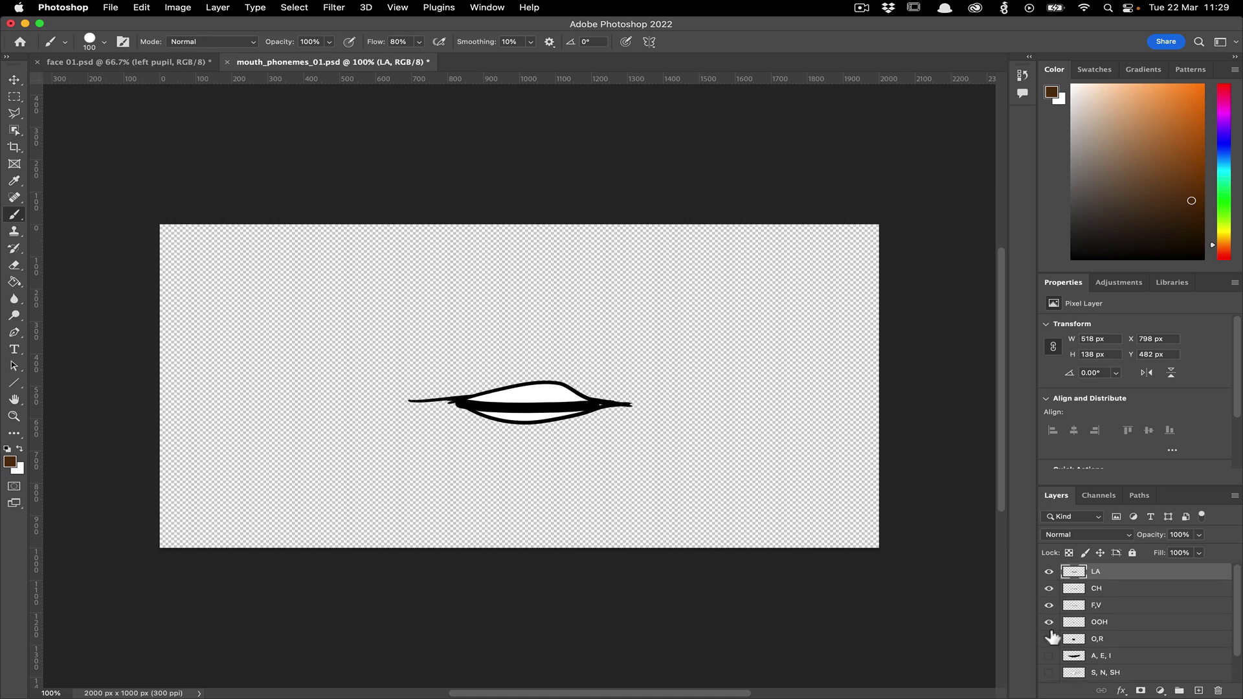
pyautogui.click(1049, 623)
pyautogui.scroll(-1, 1053, 641)
pyautogui.click(1049, 633)
pyautogui.click(1049, 649)
pyautogui.click(1049, 667)
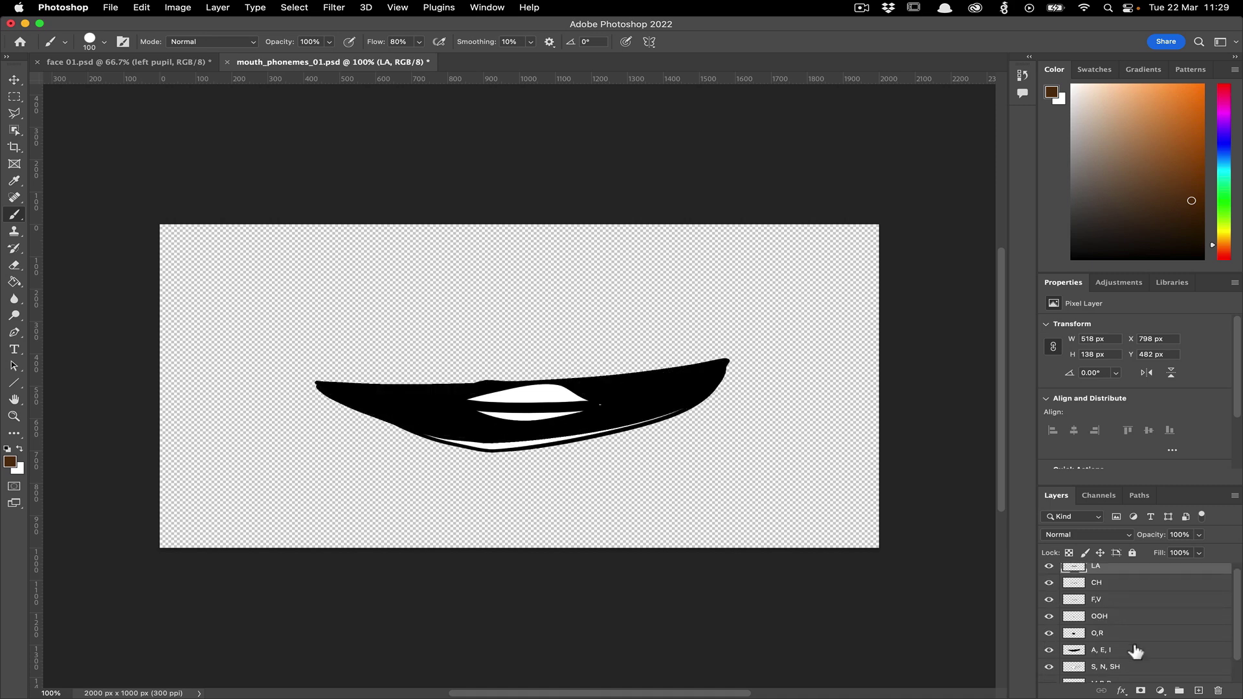
pyautogui.scroll(-1, 1113, 651)
pyautogui.click(1049, 658)
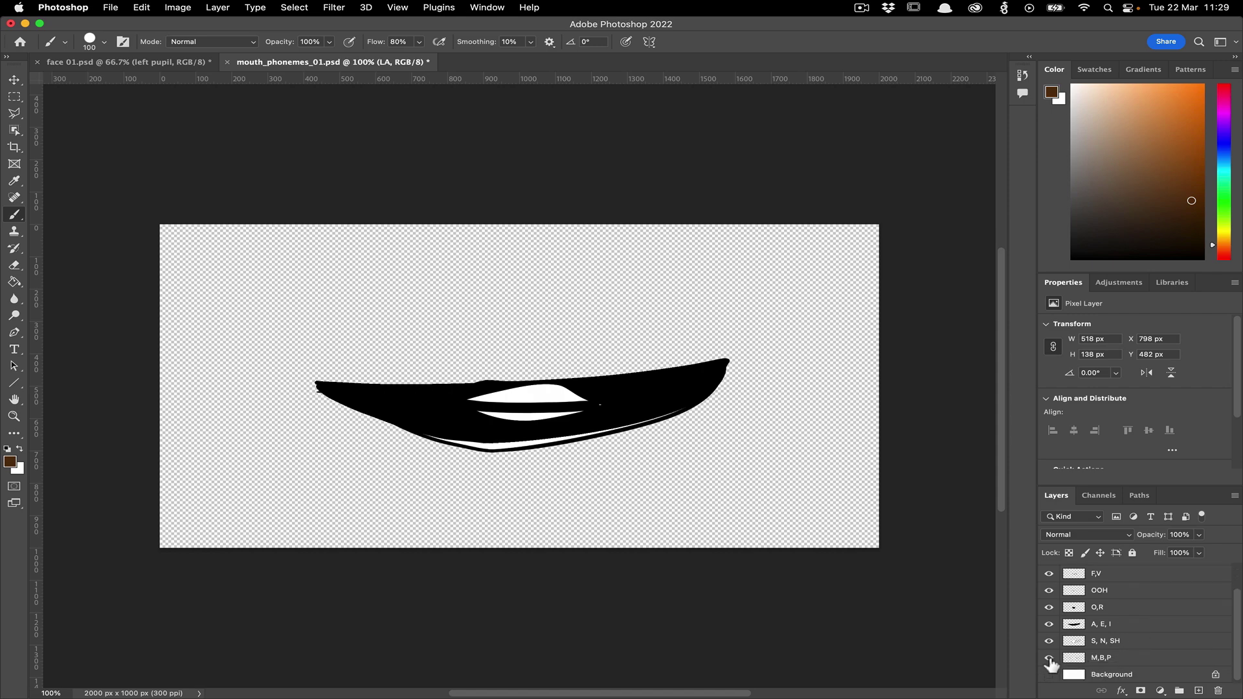
# - Save mouth_phonemes_01.psd and face 01.psd
pyautogui.click(136, 63)
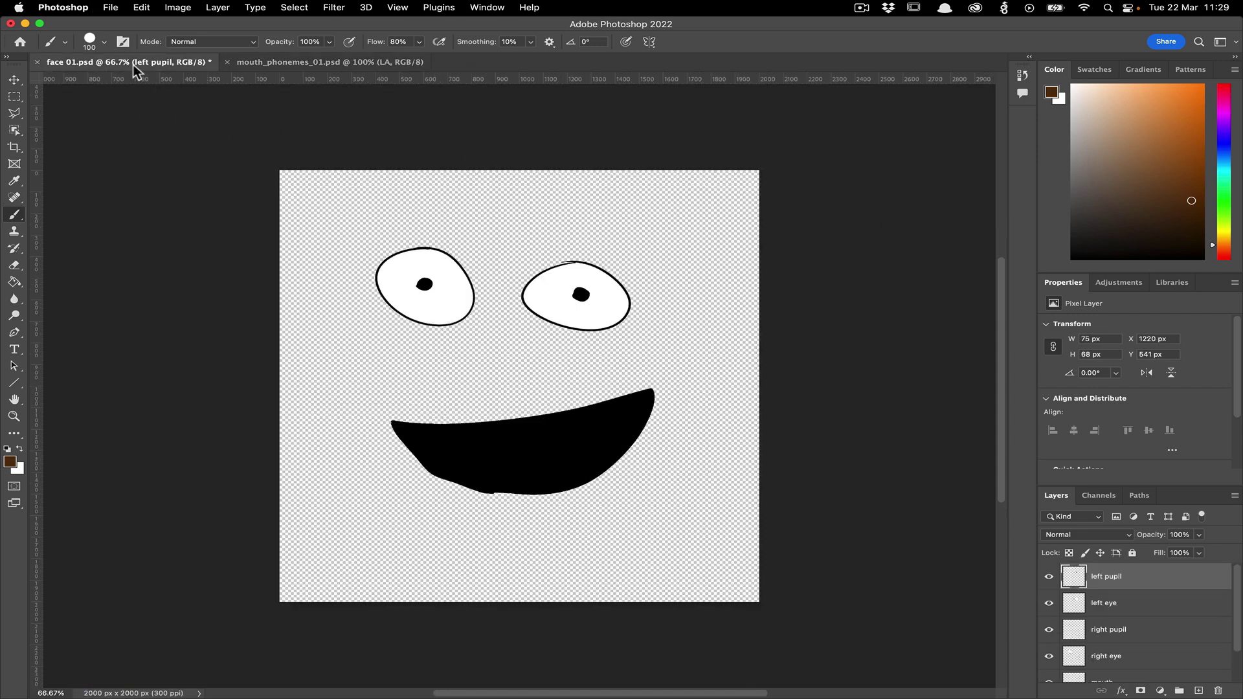
pyautogui.press('cmd+s')
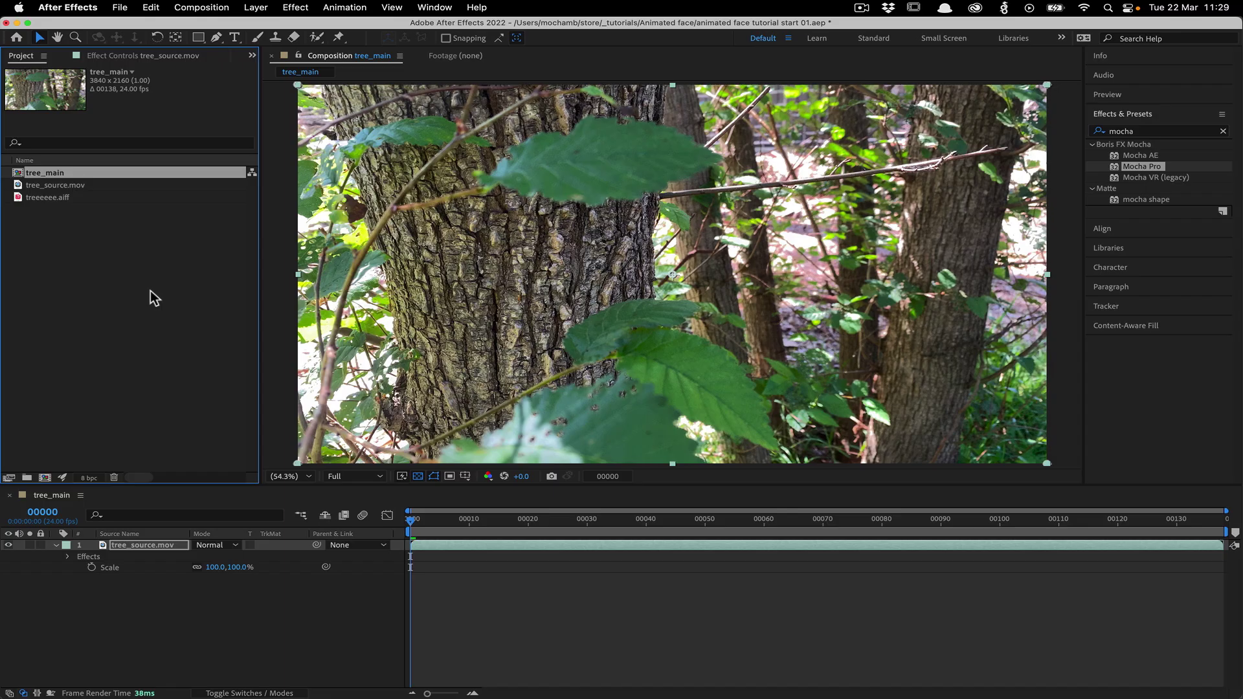
# - Switch to After Effects and import face 01.psd as a composition
pyautogui.click(150, 290)
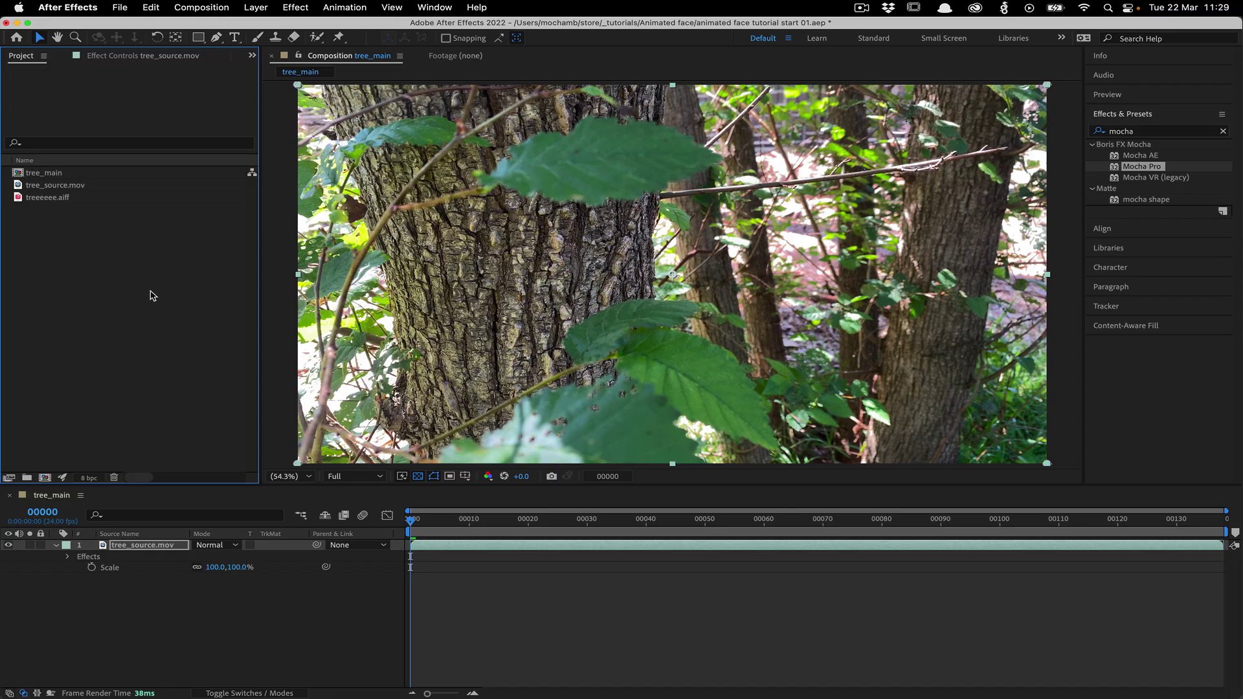
pyautogui.doubleClick(153, 295)
pyautogui.doubleClick(383, 285)
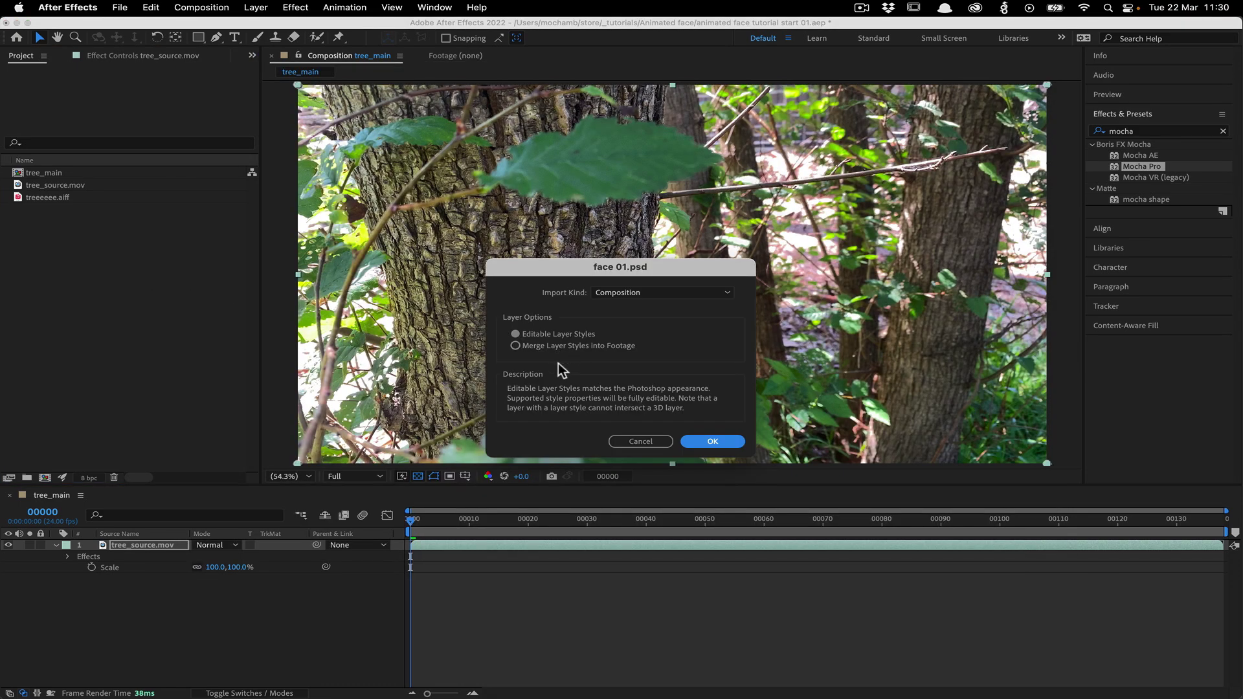
pyautogui.click(683, 293)
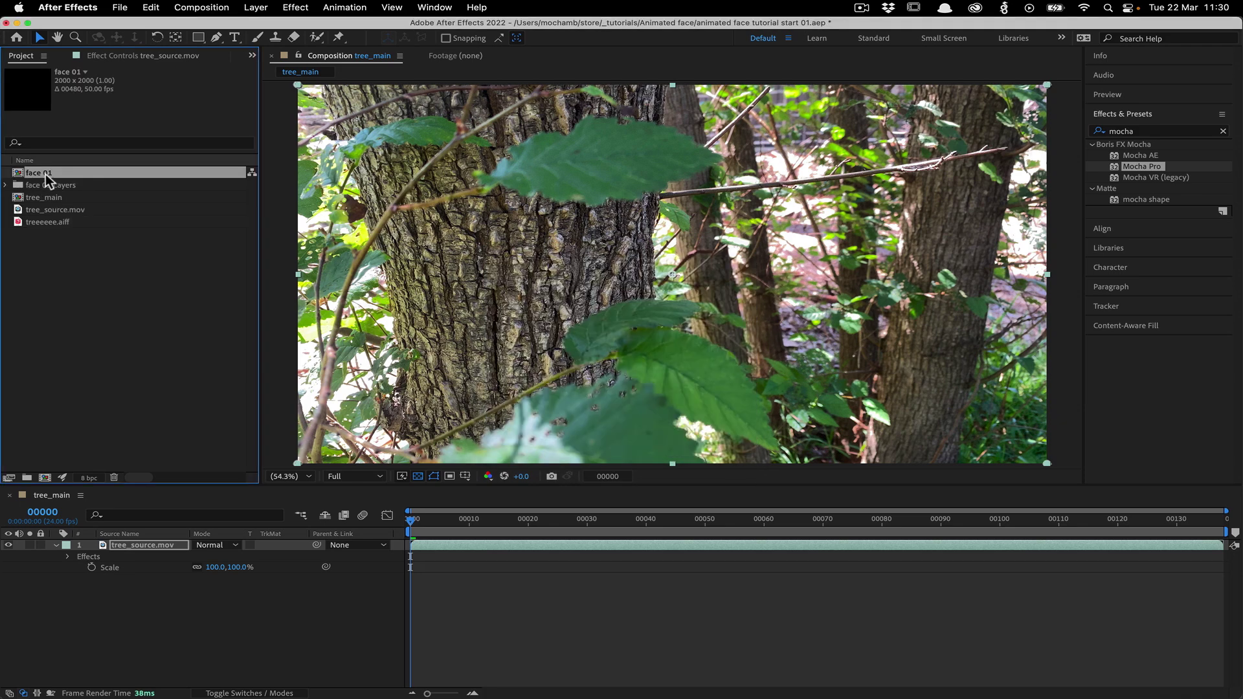
# - Open the face 01 composition and delete its Background and mouth layers
pyautogui.doubleClick(45, 174)
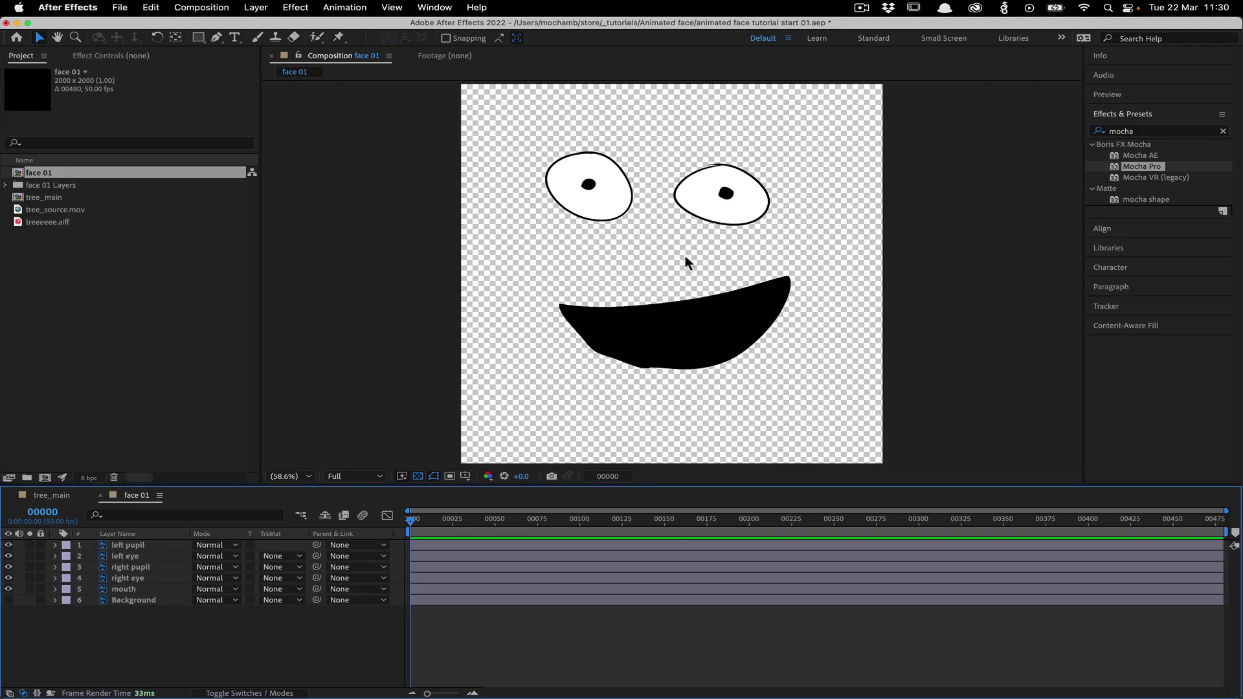
pyautogui.click(134, 598)
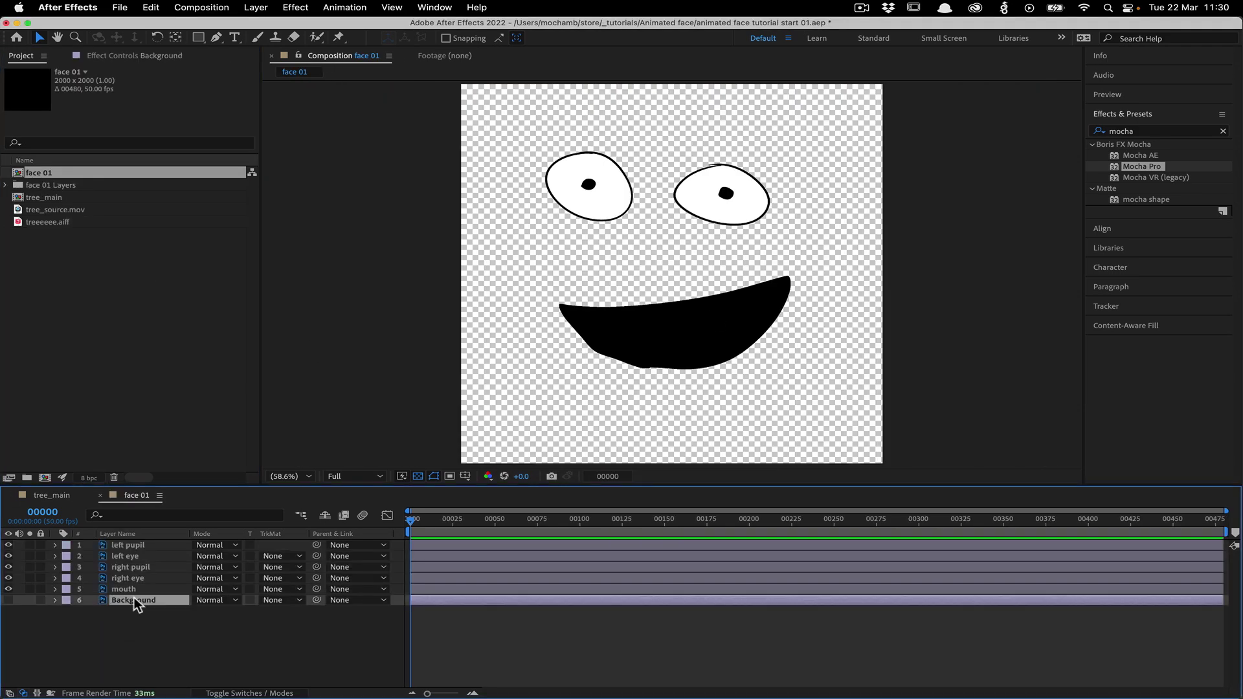
pyautogui.press('Delete')
pyautogui.click(133, 588)
pyautogui.press('Delete')
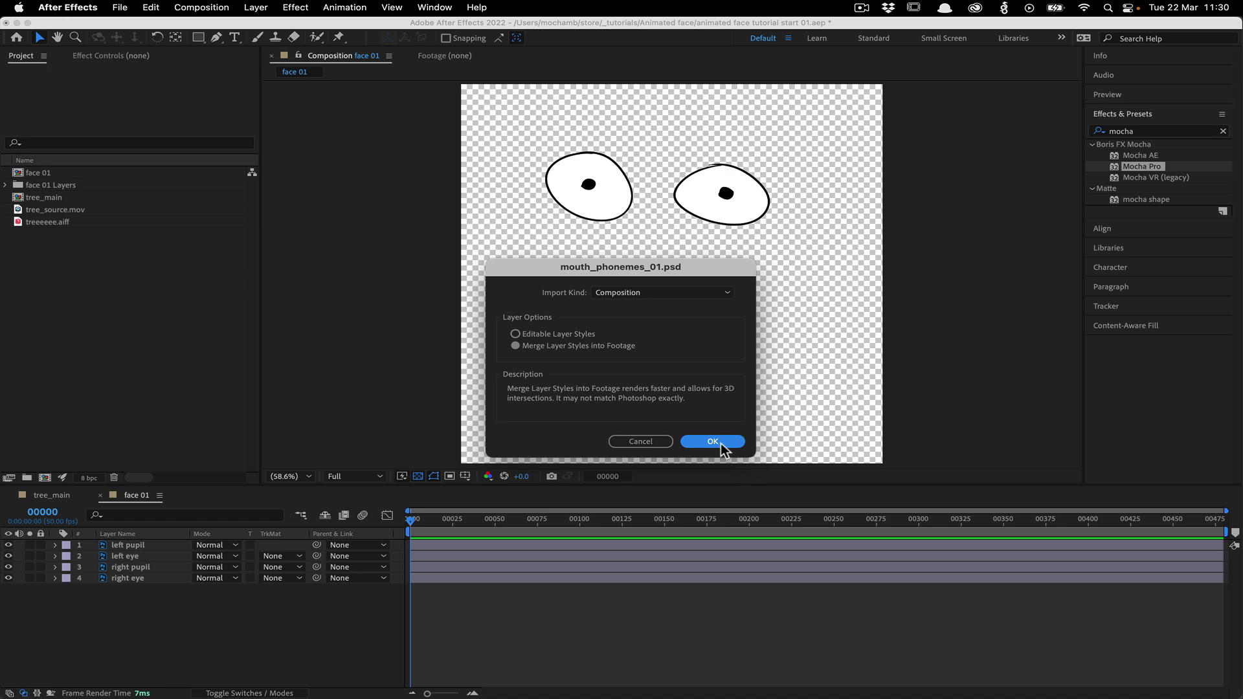
# - Import mouth_phonemes_01.psd as a composition with layer styles merged into footage, and step through its phoneme layers from LA to M,B,P
pyautogui.click(721, 445)
pyautogui.click(141, 546)
pyautogui.click(133, 557)
pyautogui.click(131, 567)
pyautogui.click(129, 578)
pyautogui.click(130, 590)
pyautogui.click(132, 600)
pyautogui.click(134, 612)
pyautogui.click(137, 622)
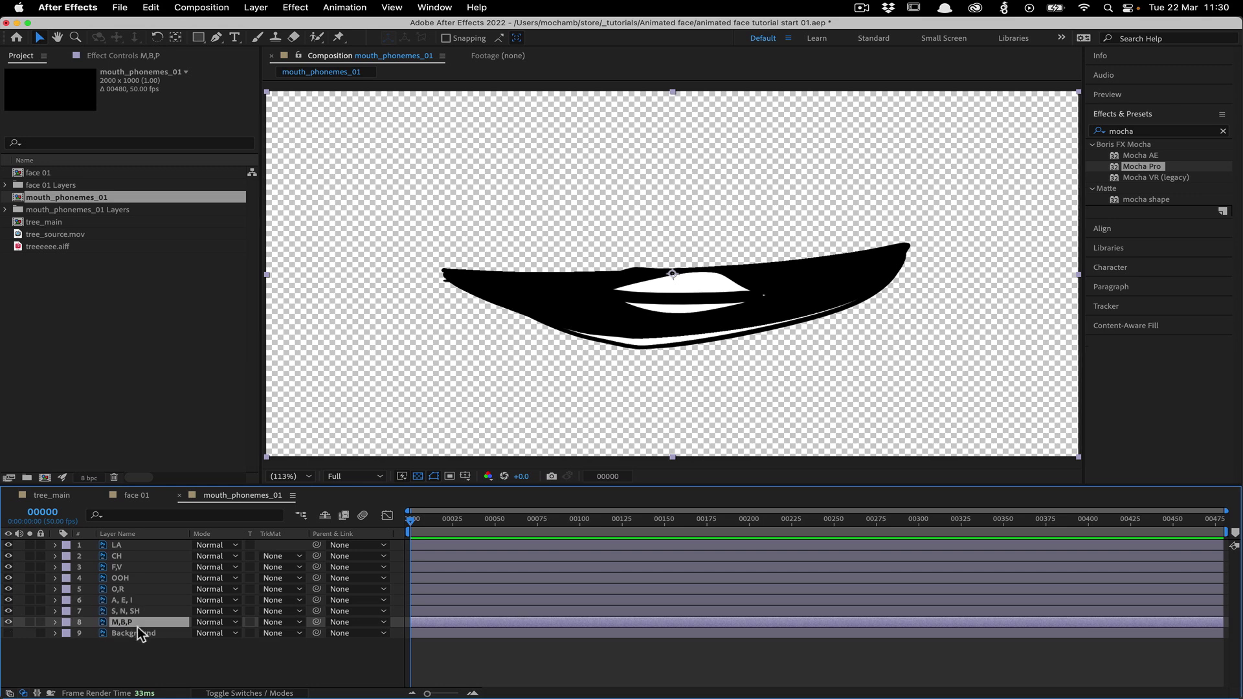
# - Delete the Background layer from the mouth_phonemes_01 composition
pyautogui.click(139, 634)
pyautogui.press('Delete')
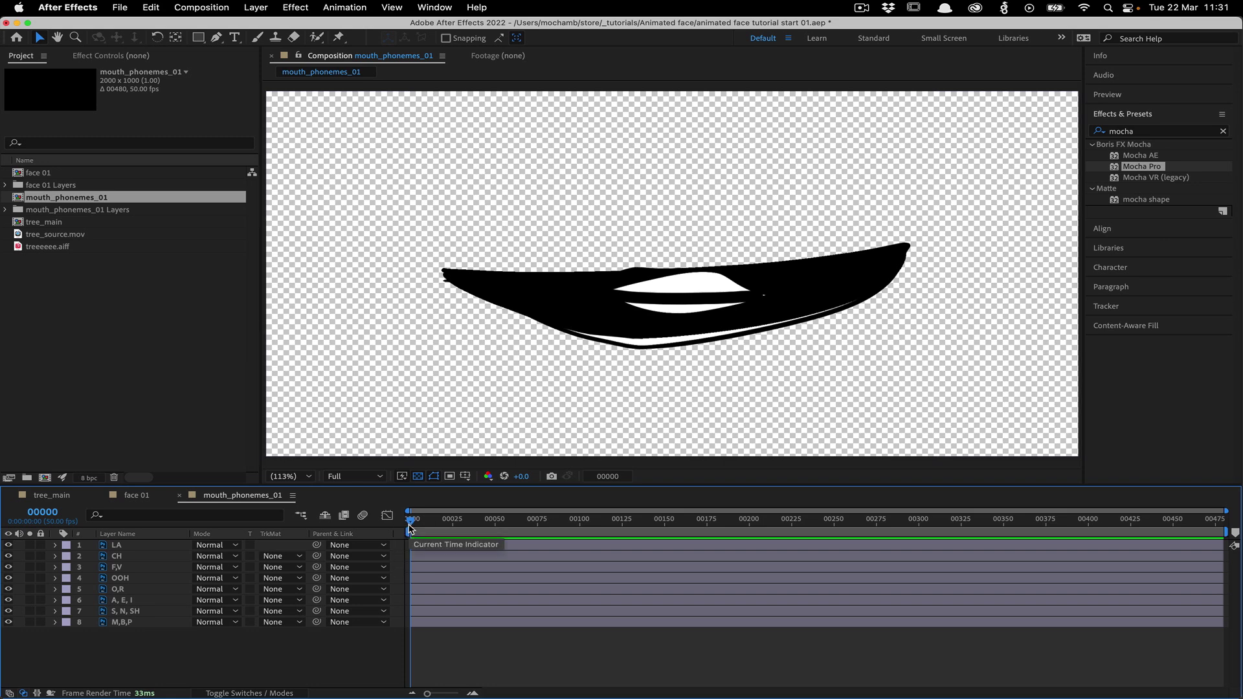
# - Trim all eight phoneme layers in the mouth_phonemes_01 composition to a single frame at frame 0
pyautogui.moveTo(409, 528); pyautogui.dragTo(410, 528)
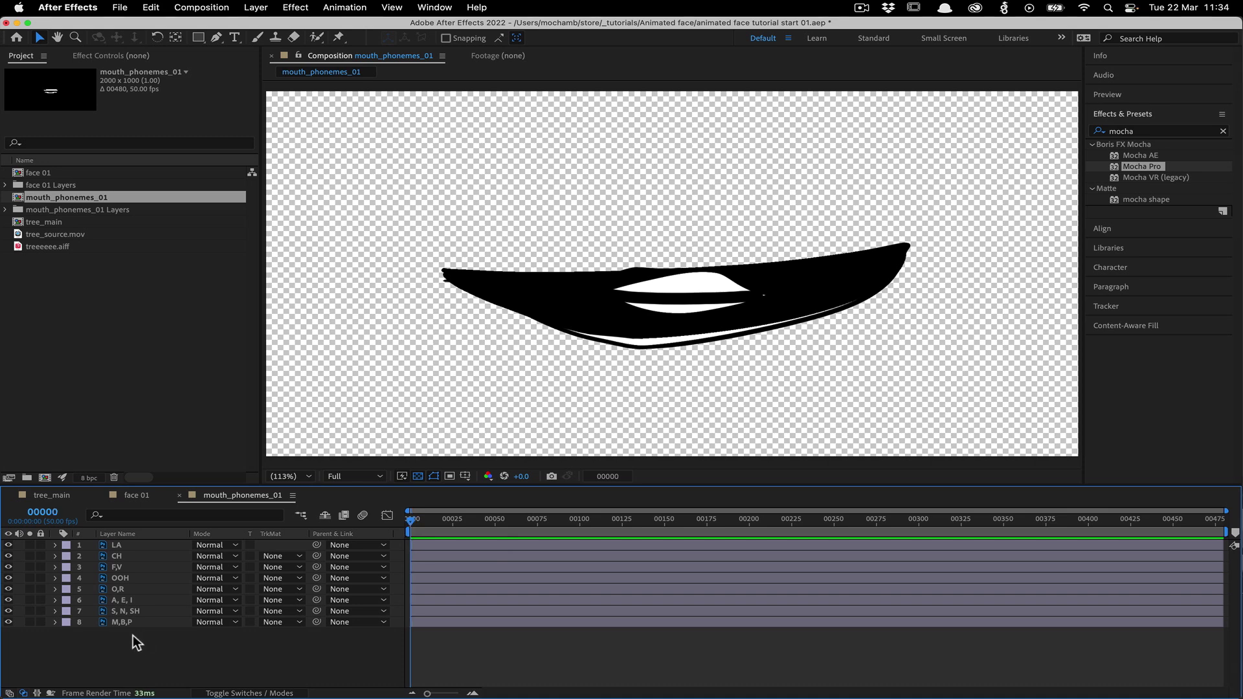
pyautogui.moveTo(133, 634); pyautogui.dragTo(118, 546)
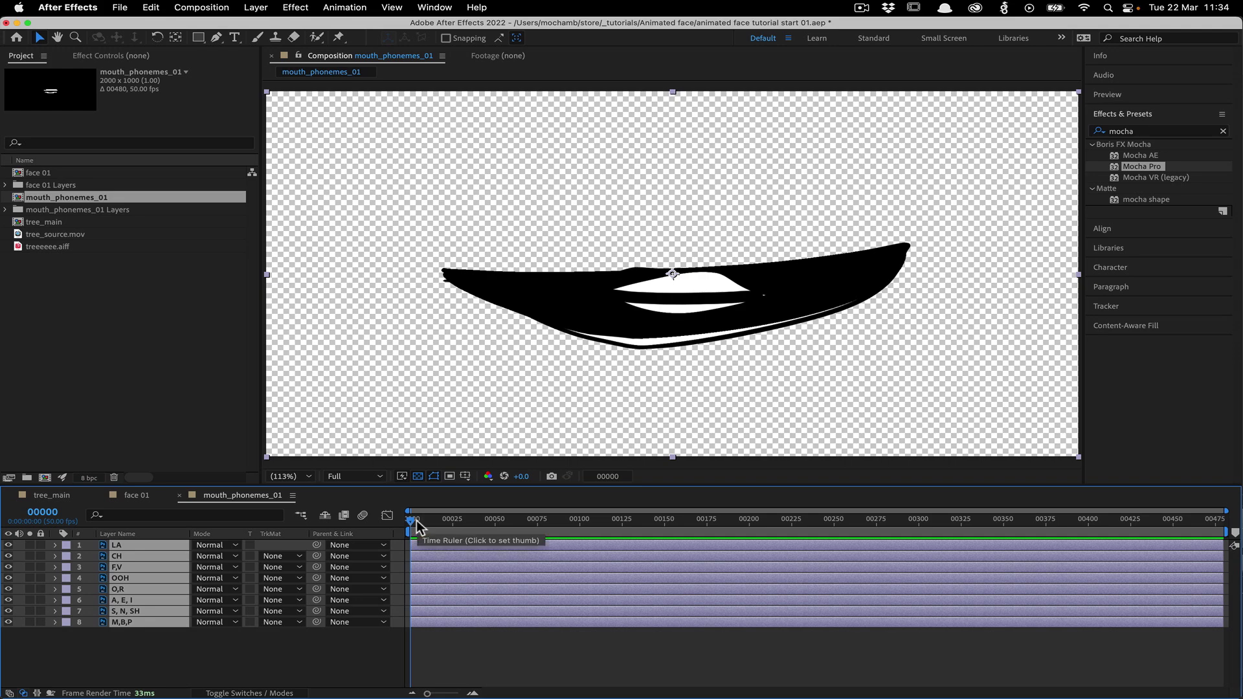
pyautogui.press('alt')
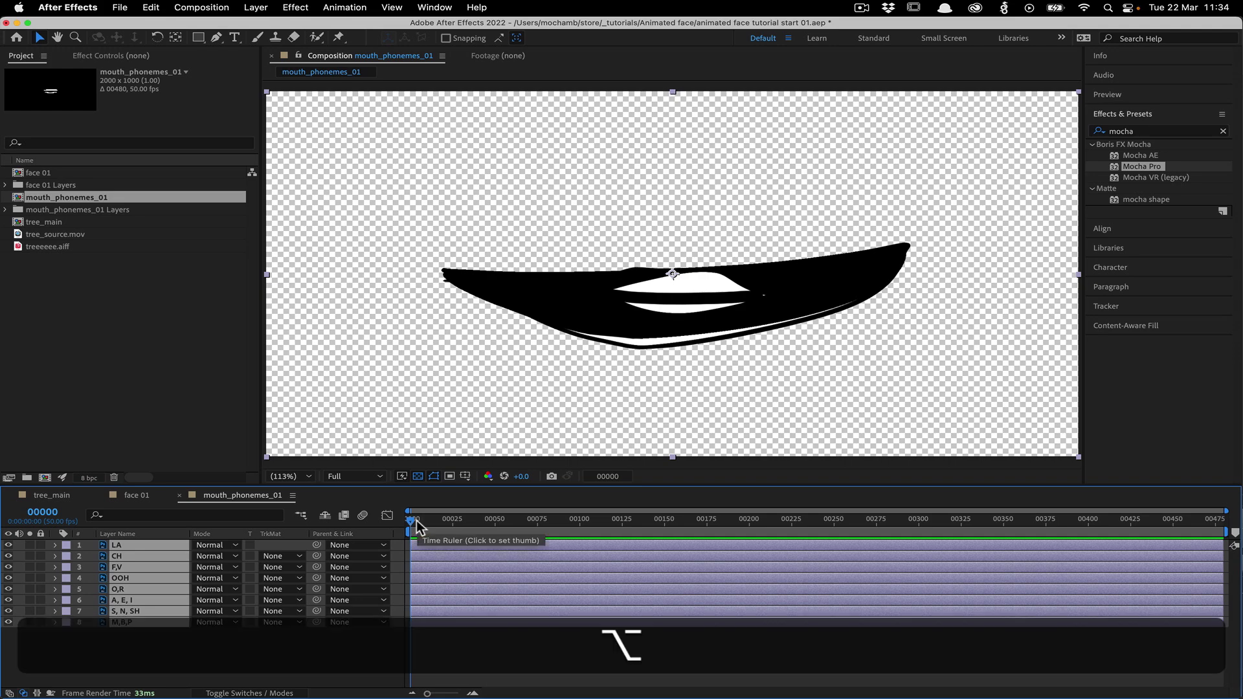
pyautogui.hotkey('alt', ']')
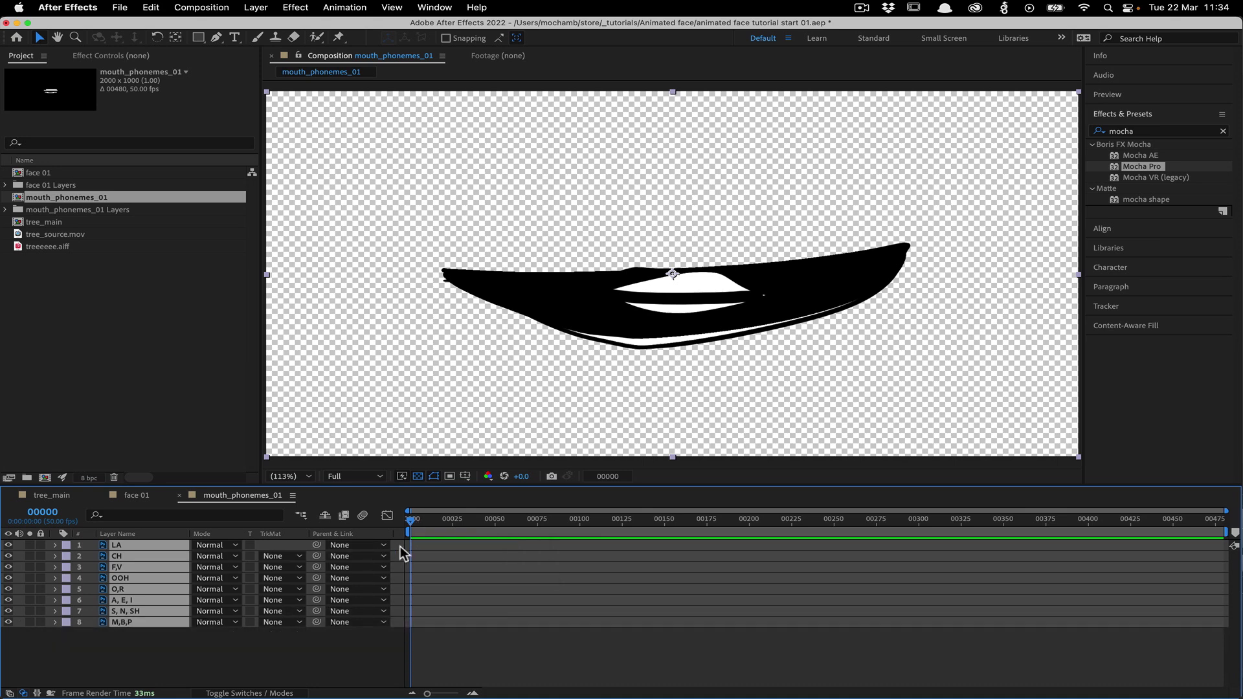
# - Sequence the selected phoneme layers one after another without overlap, using the Sequence Layers keyframe assistant
pyautogui.rightClick(138, 585)
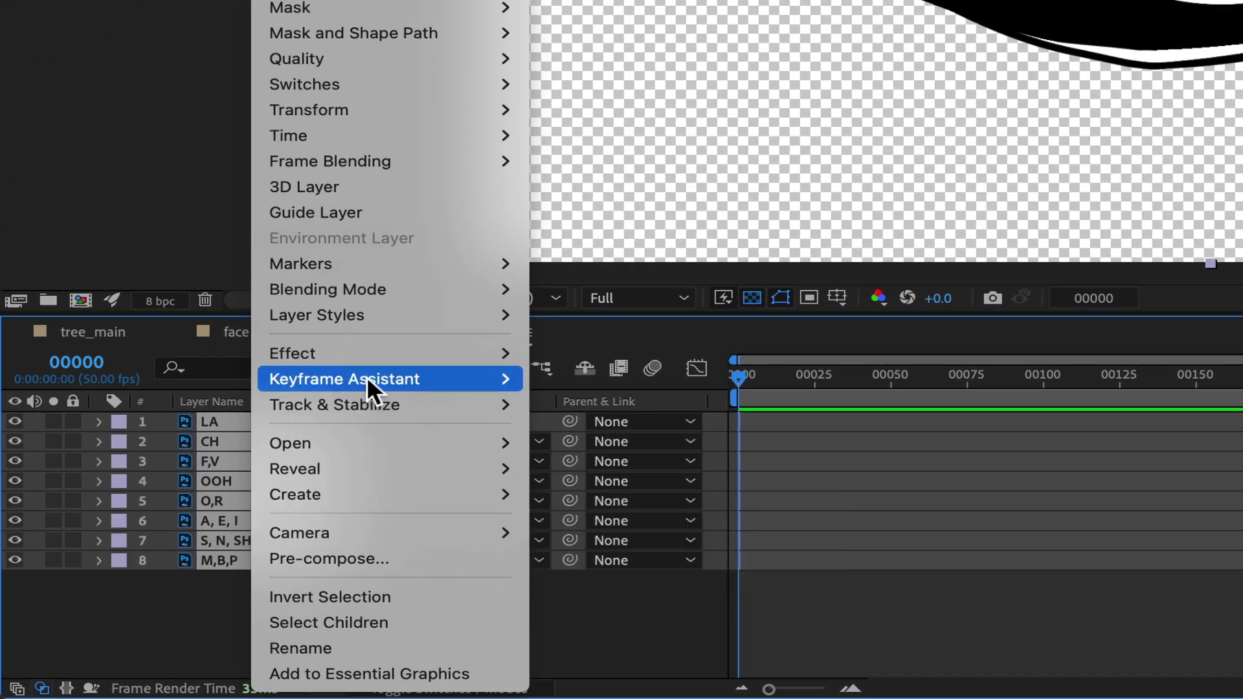
pyautogui.moveTo(368, 376)
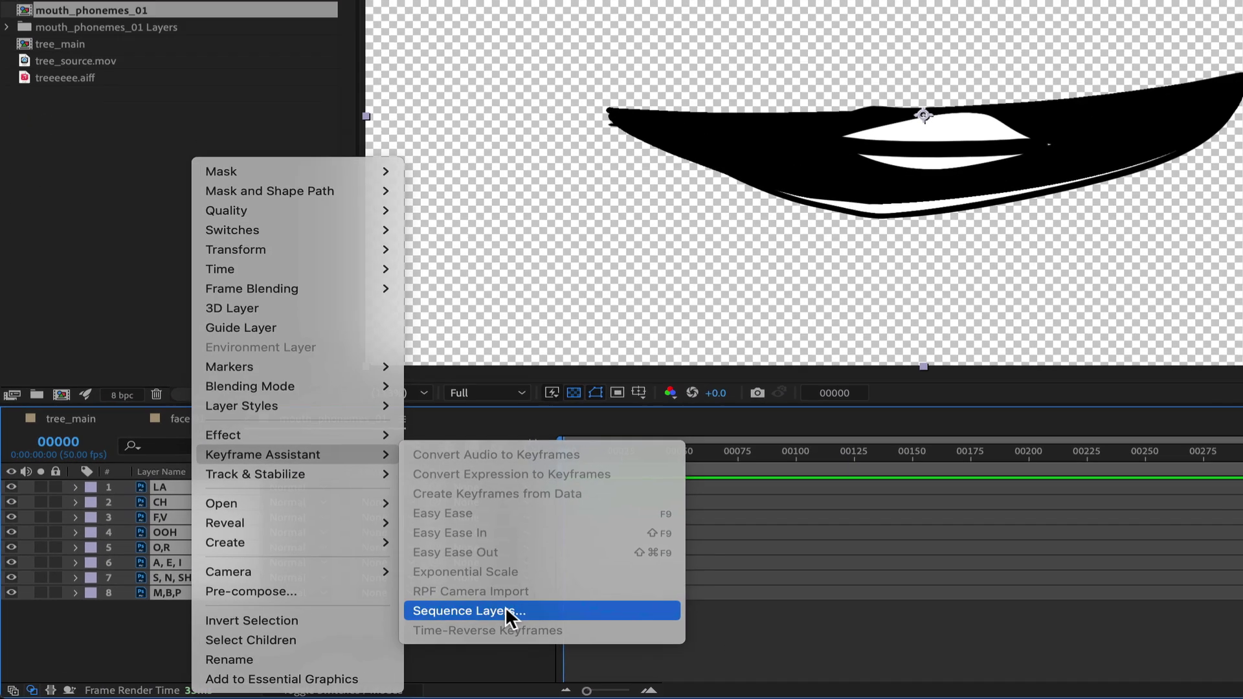
pyautogui.click(664, 584)
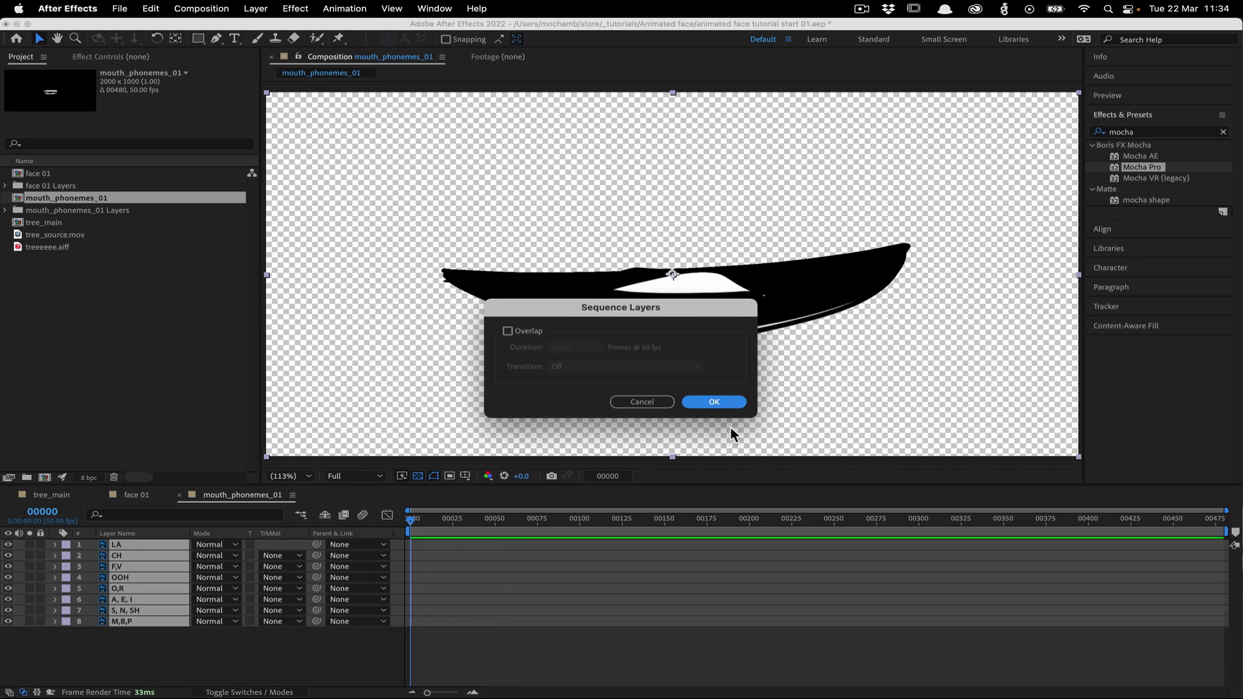
pyautogui.click(714, 402)
# - End the work area at frame 7, trim the composition to it, and return the playhead to frame 0
pyautogui.moveTo(411, 523); pyautogui.dragTo(422, 526)
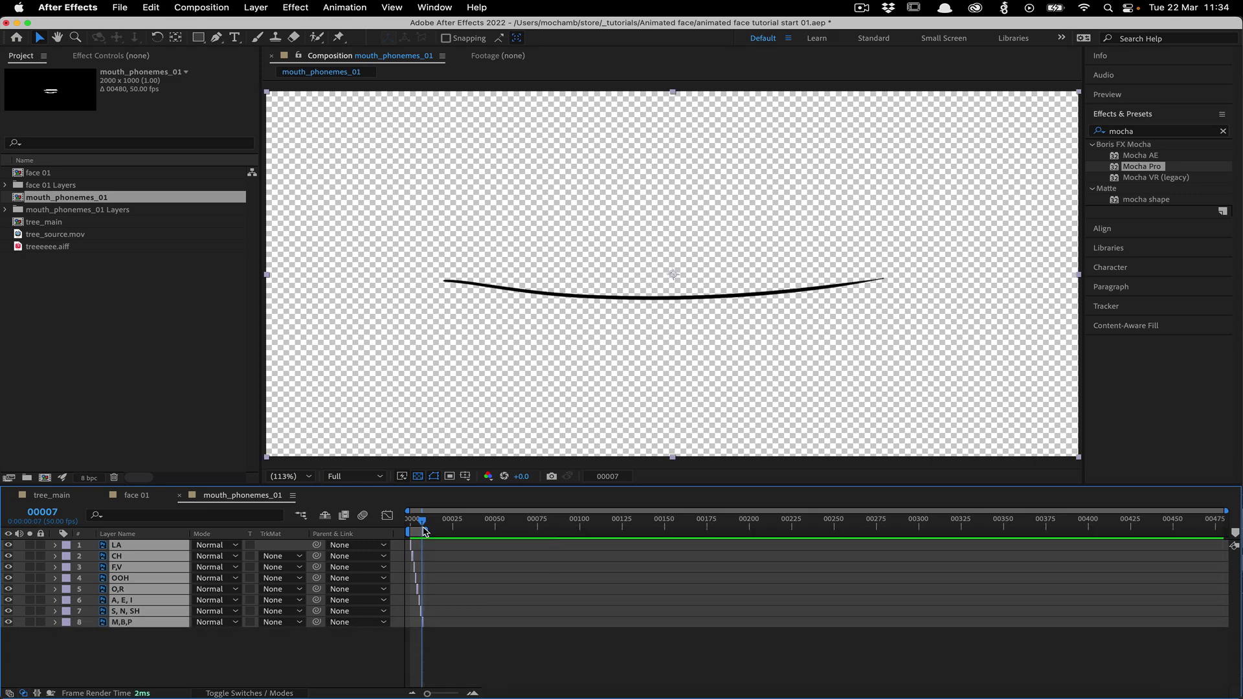
pyautogui.click(200, 8)
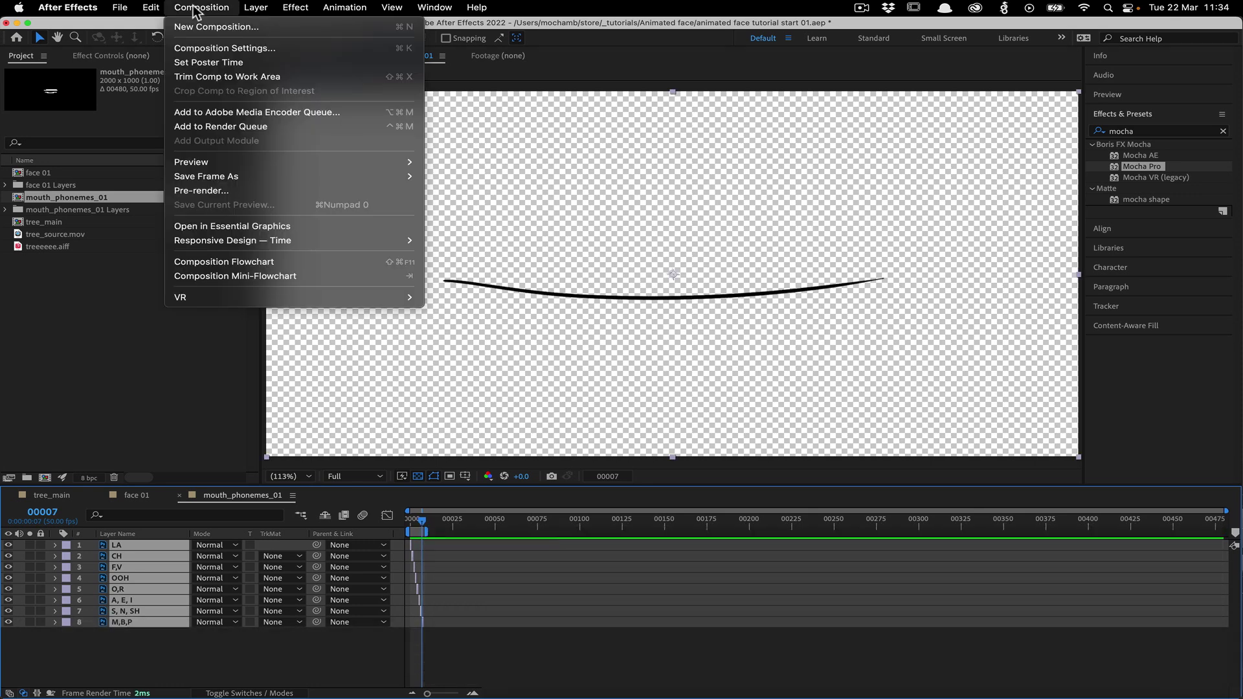
pyautogui.click(210, 76)
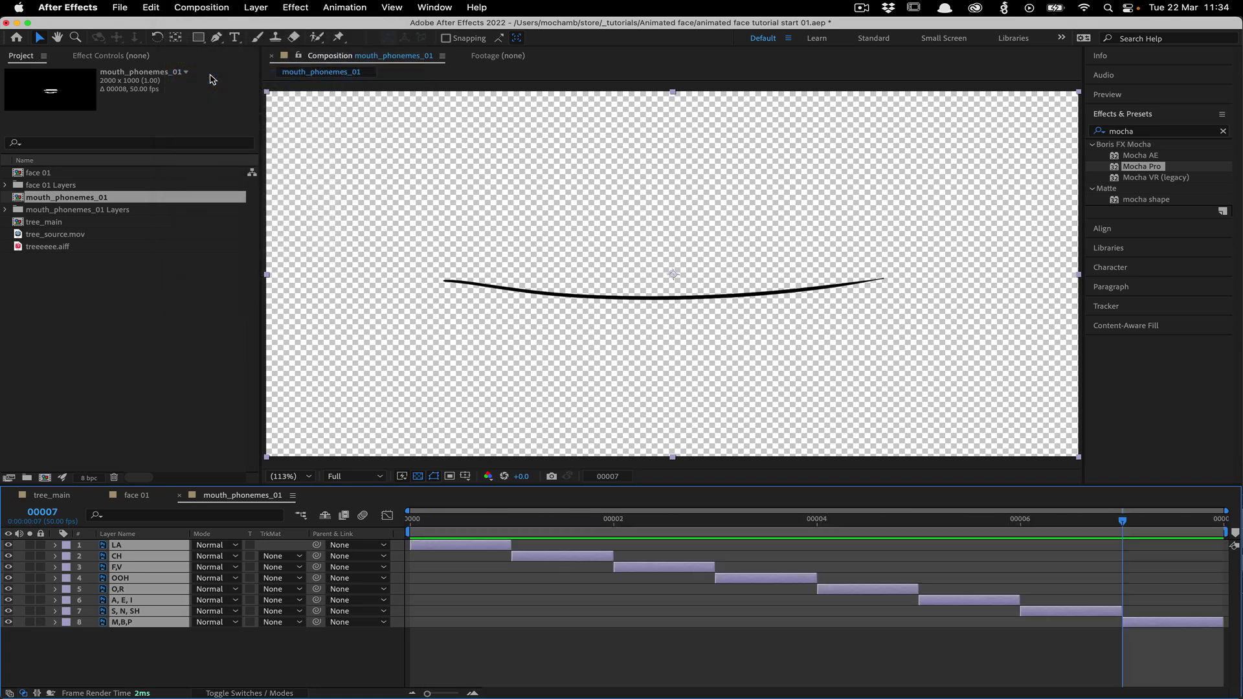
pyautogui.moveTo(1128, 522); pyautogui.dragTo(299, 543)
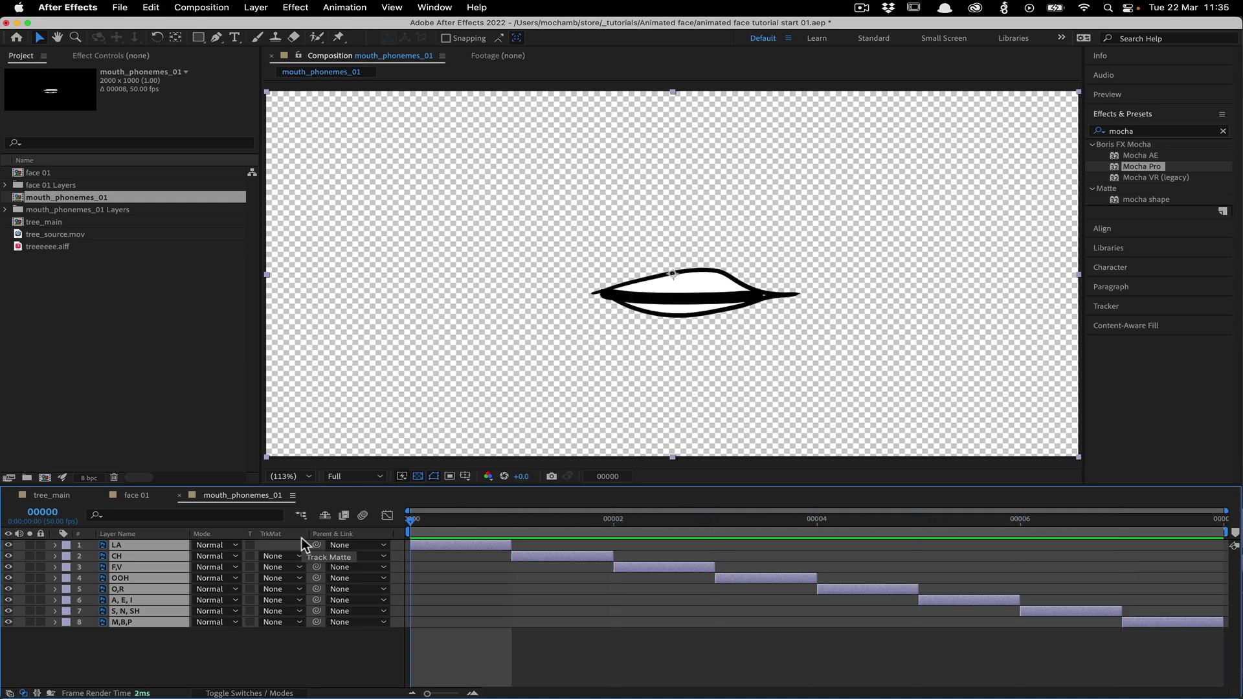
# - Add mouth_phonemes_01 as the lowest layer of the face 01 composition and position the mouth beneath the eyes
pyautogui.click(142, 499)
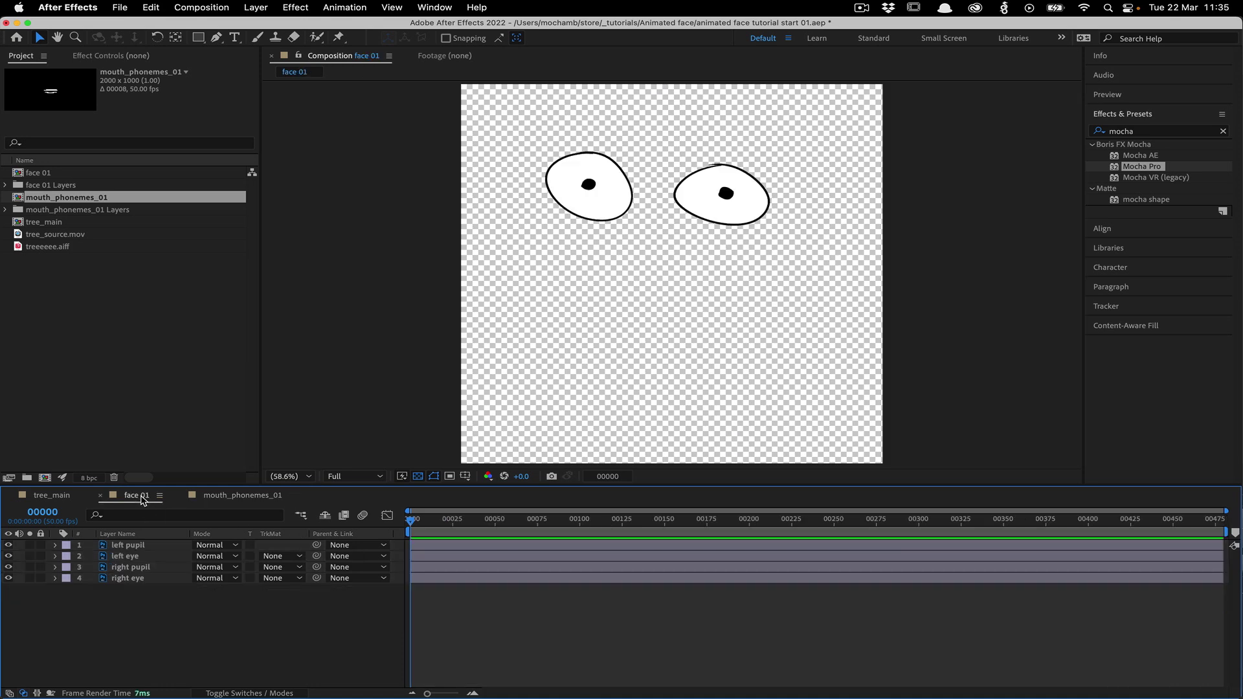
pyautogui.moveTo(61, 196); pyautogui.dragTo(158, 602)
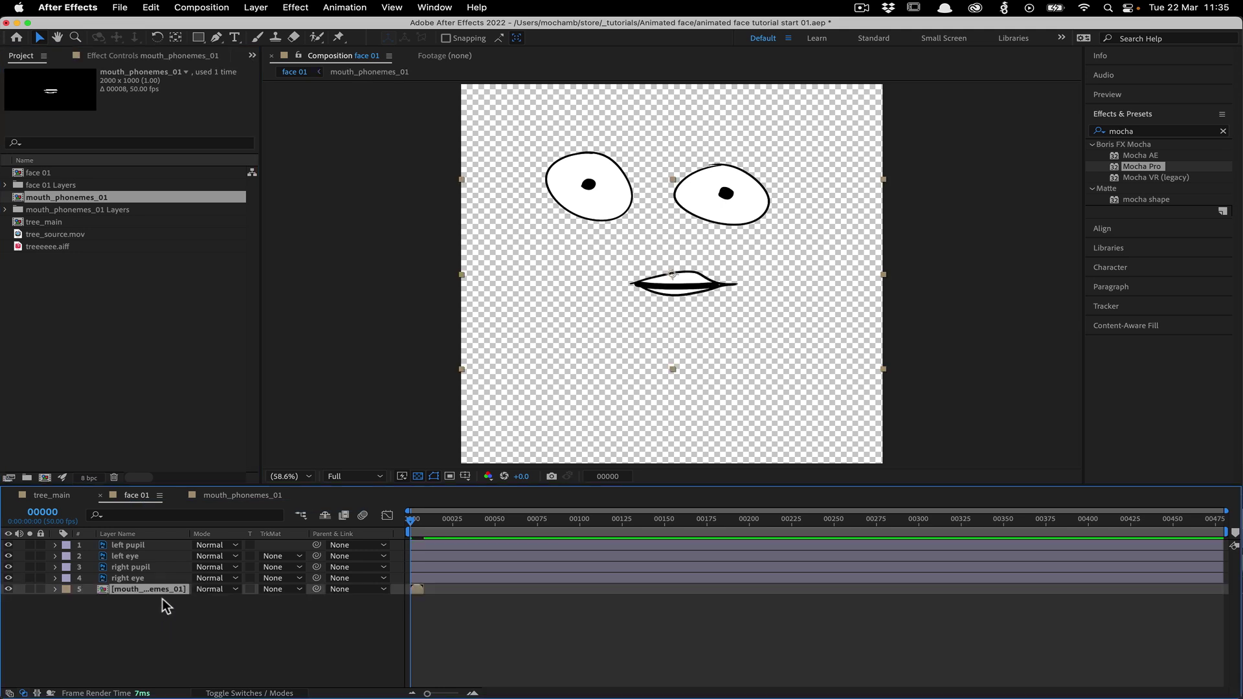
pyautogui.moveTo(671, 288); pyautogui.dragTo(653, 325)
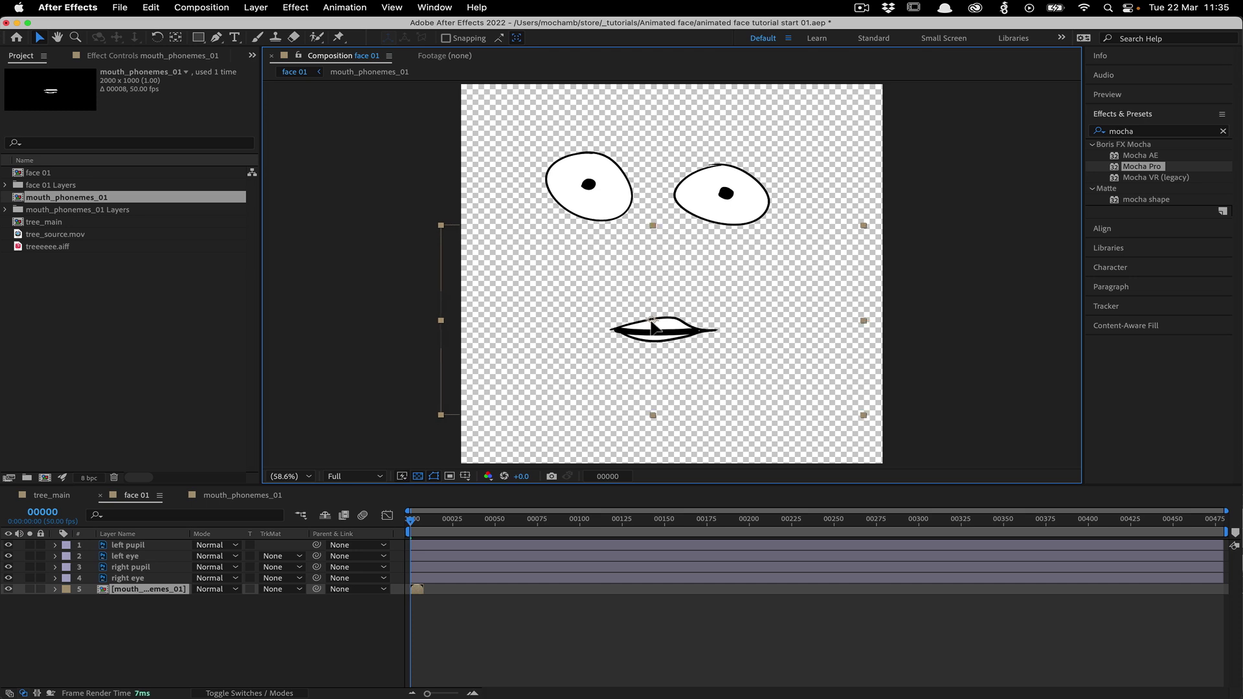
pyautogui.moveTo(417, 529); pyautogui.dragTo(421, 531)
pyautogui.moveTo(651, 320)
pyautogui.mouseDown()
pyautogui.moveTo(669, 320)
pyautogui.moveTo(664, 303)
pyautogui.mouseUp()
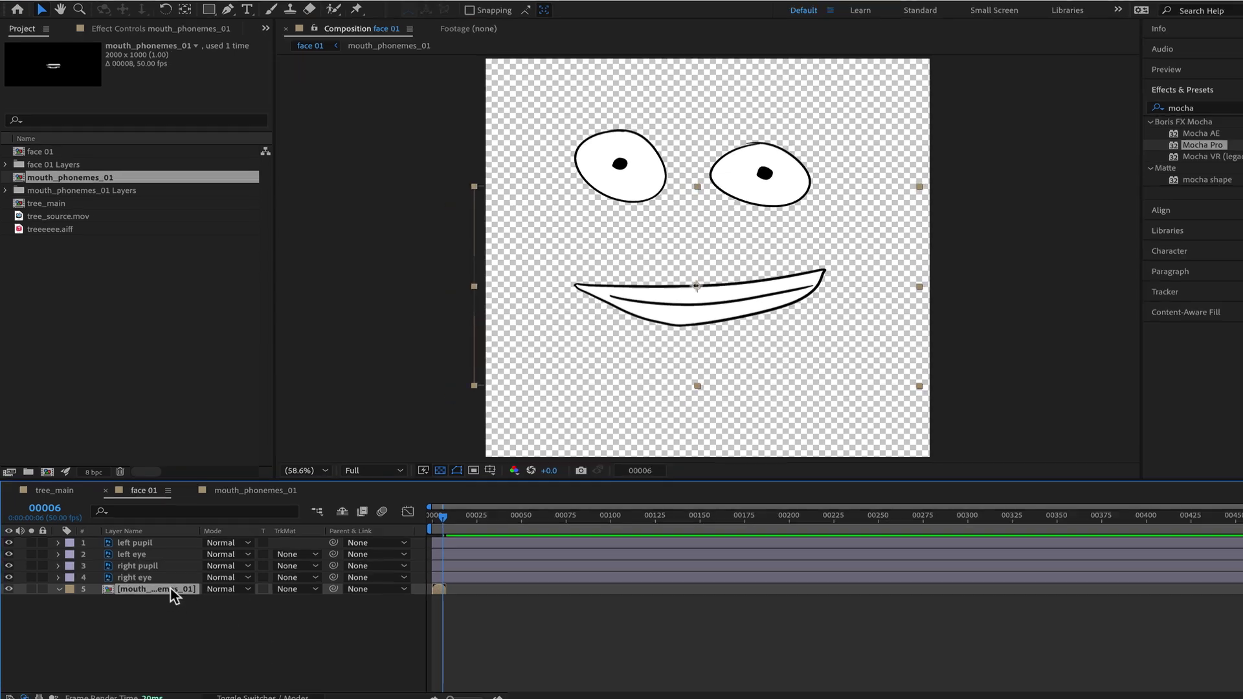
# - Enable time remapping on the mouth_phonemes_01 layer and extend it to the end of the face 01 composition
pyautogui.rightClick(164, 592)
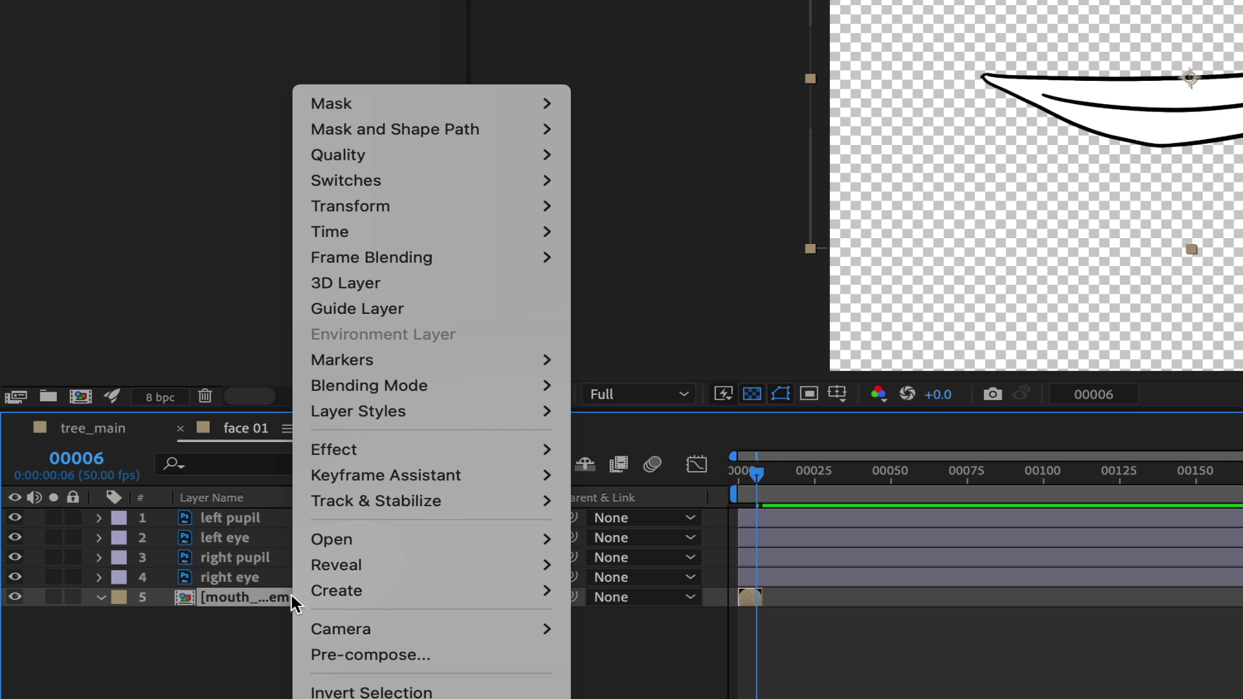
pyautogui.moveTo(544, 233)
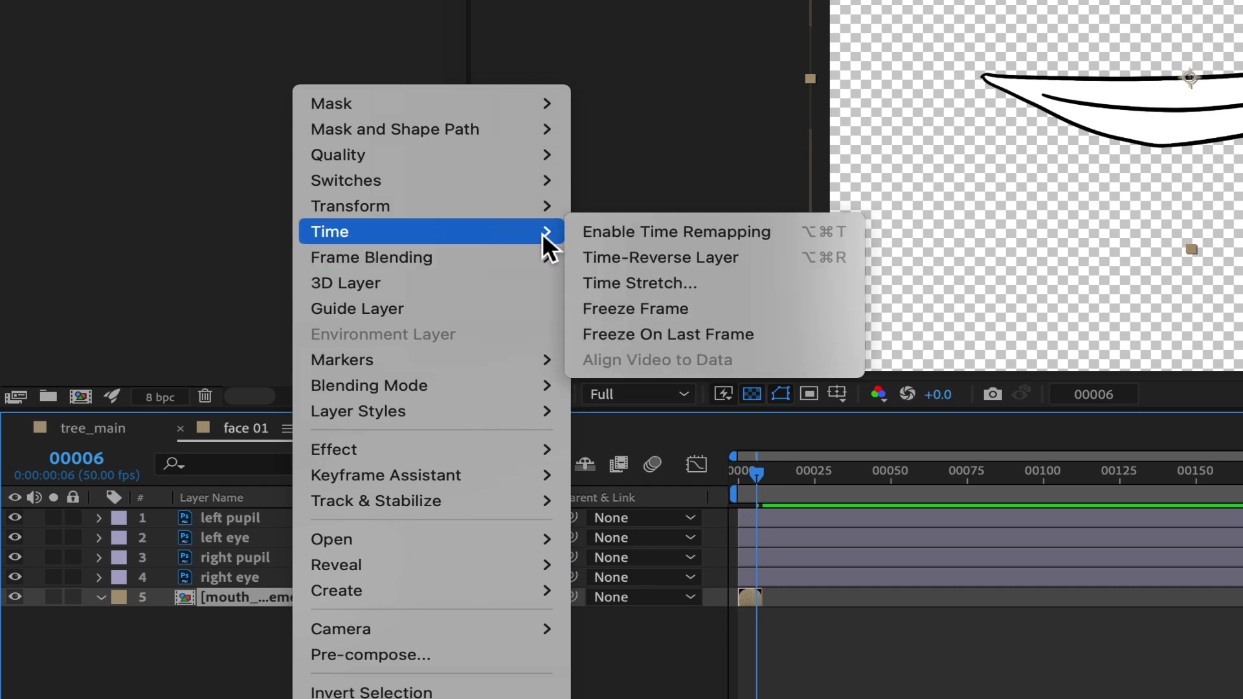
pyautogui.click(697, 232)
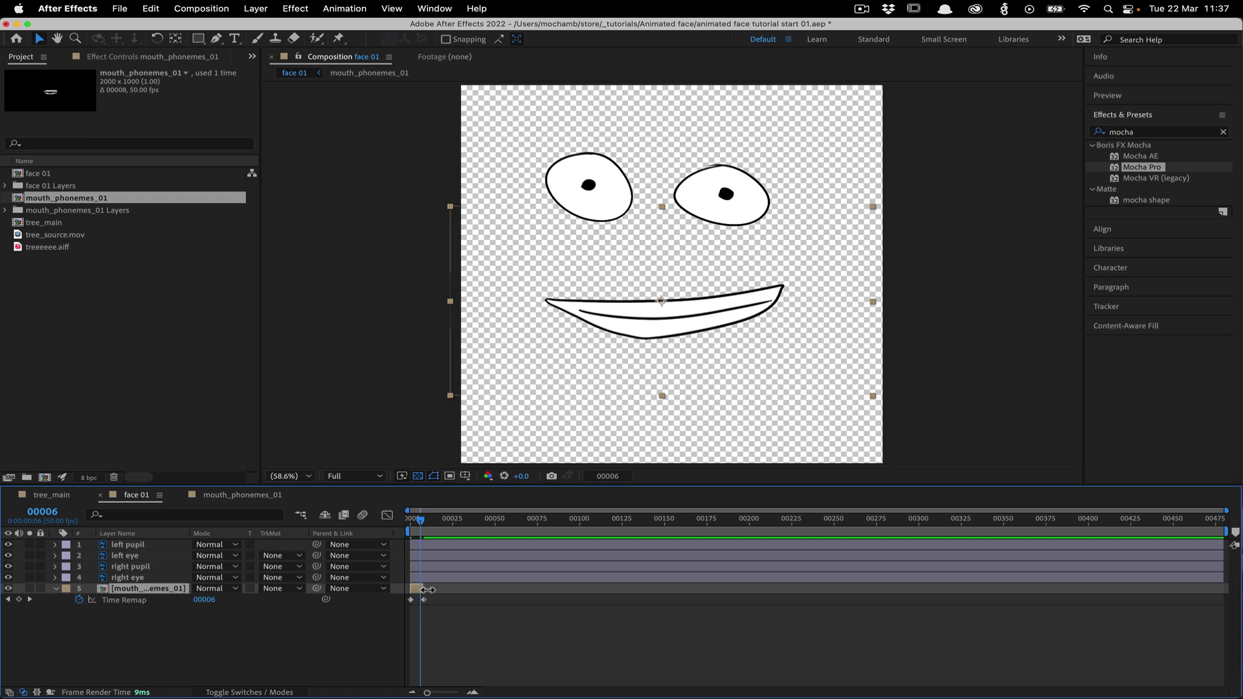
pyautogui.moveTo(427, 589); pyautogui.dragTo(1225, 617)
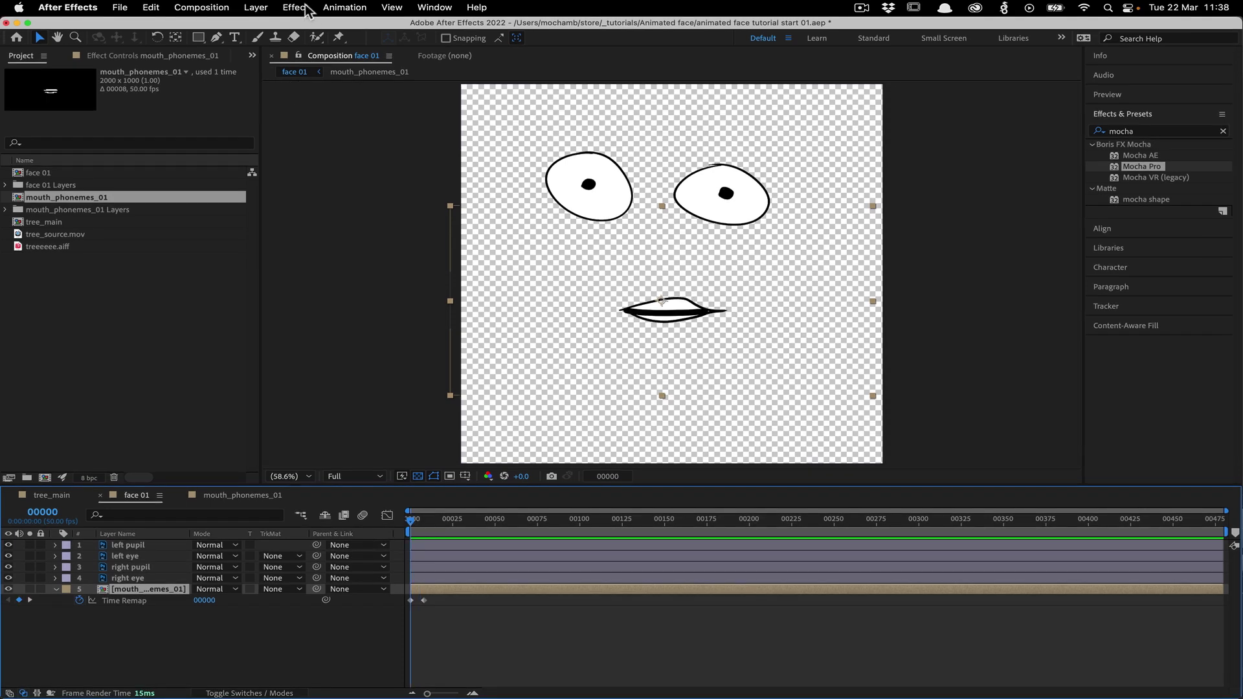
# - Apply a Dropdown Menu Control expression control to the mouth_phonemes_01 layer and show its effect settings
pyautogui.click(295, 7)
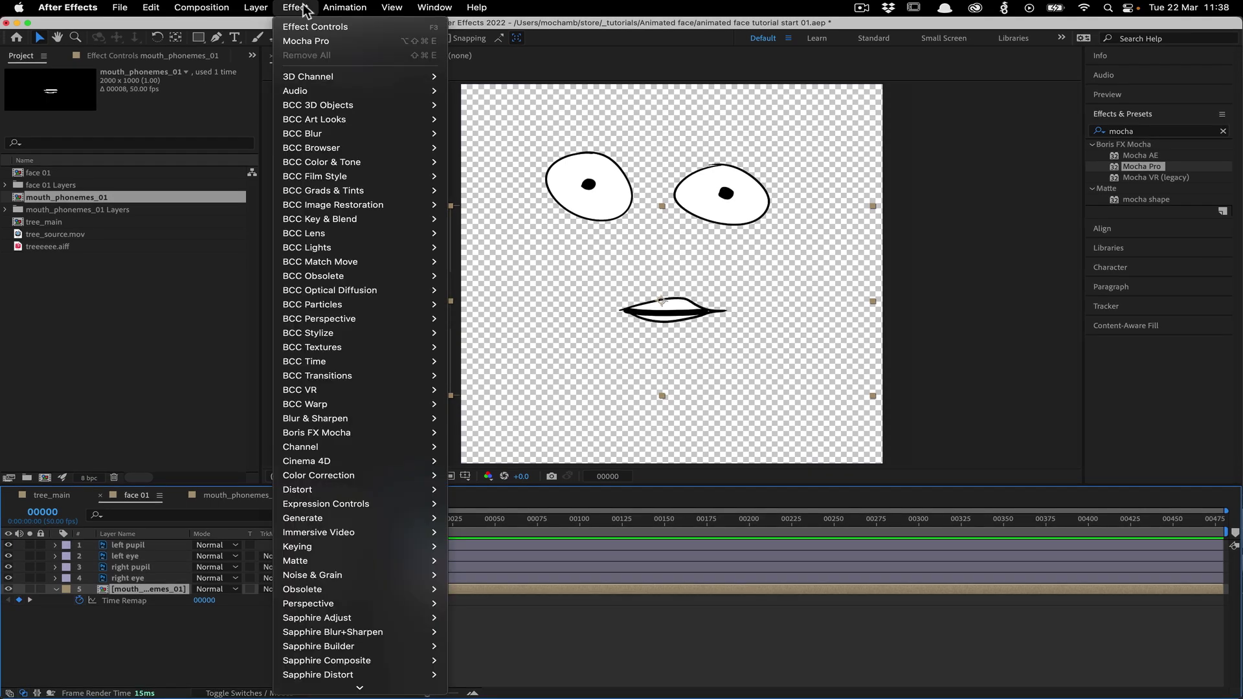
pyautogui.moveTo(376, 498)
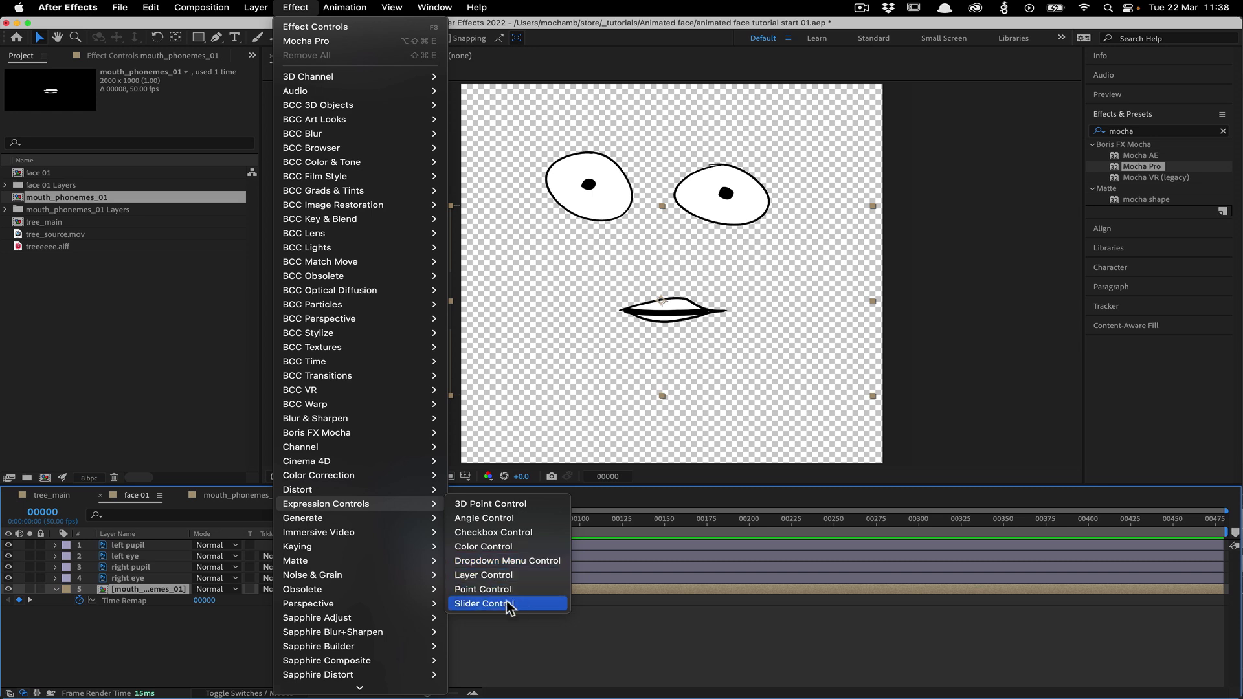
pyautogui.click(492, 564)
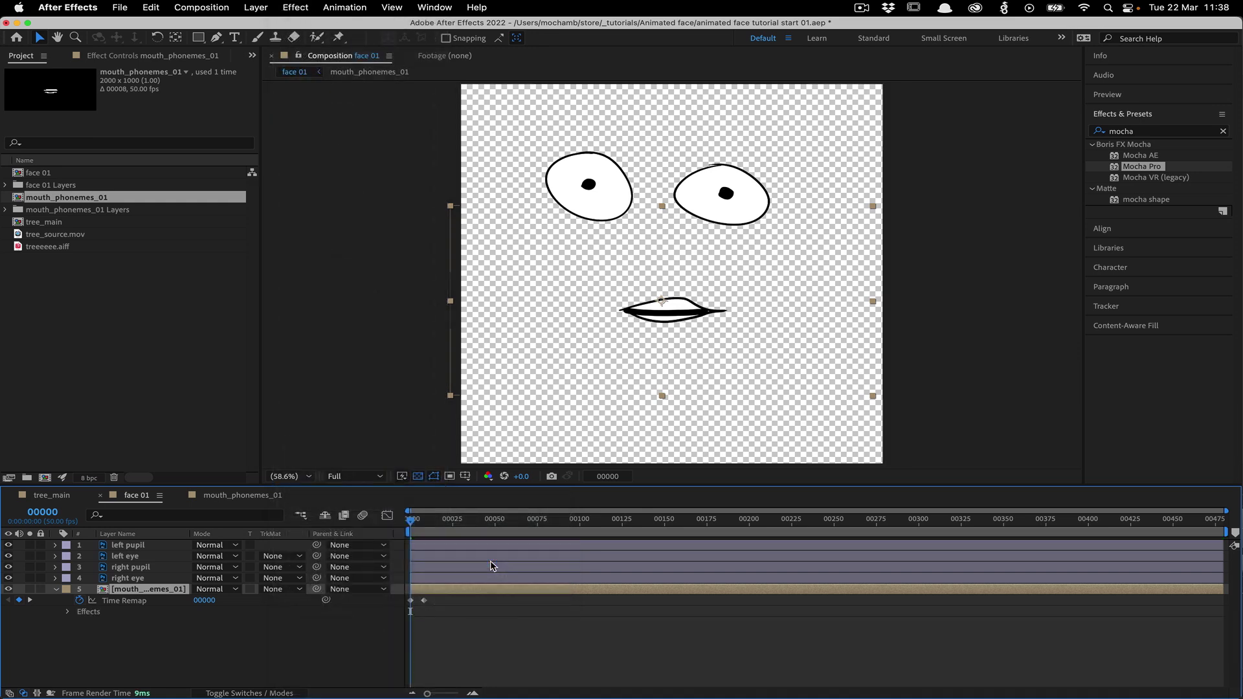
pyautogui.click(67, 611)
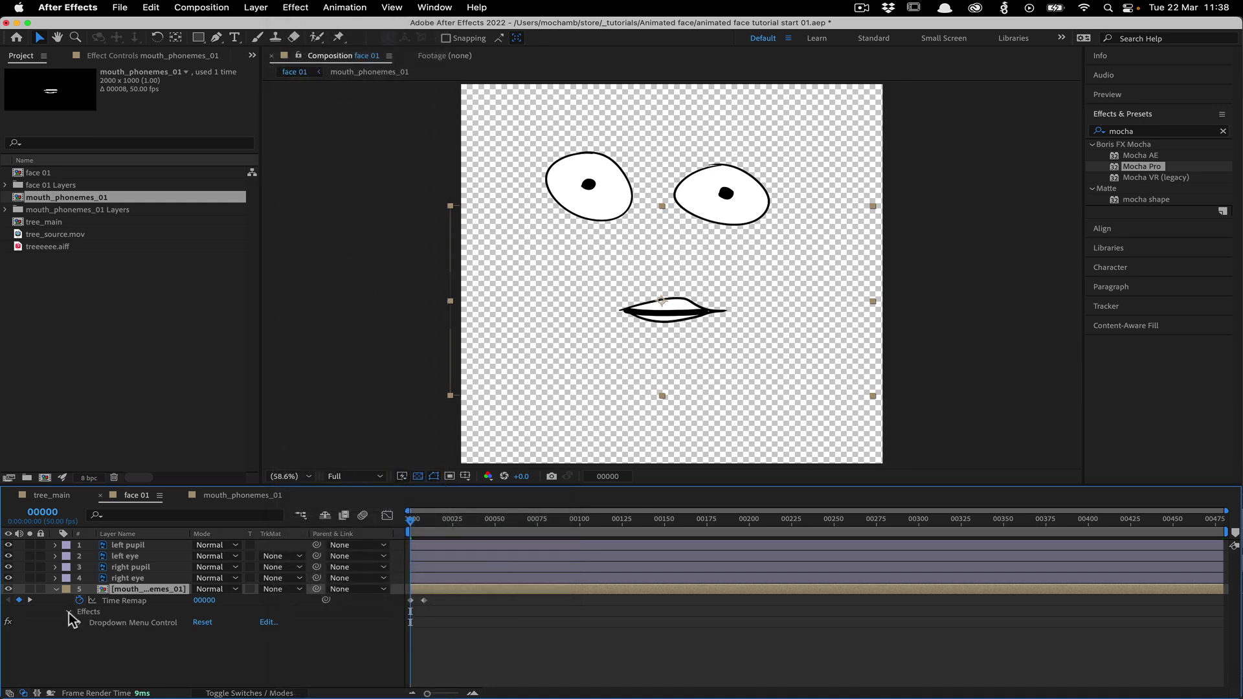
pyautogui.click(97, 58)
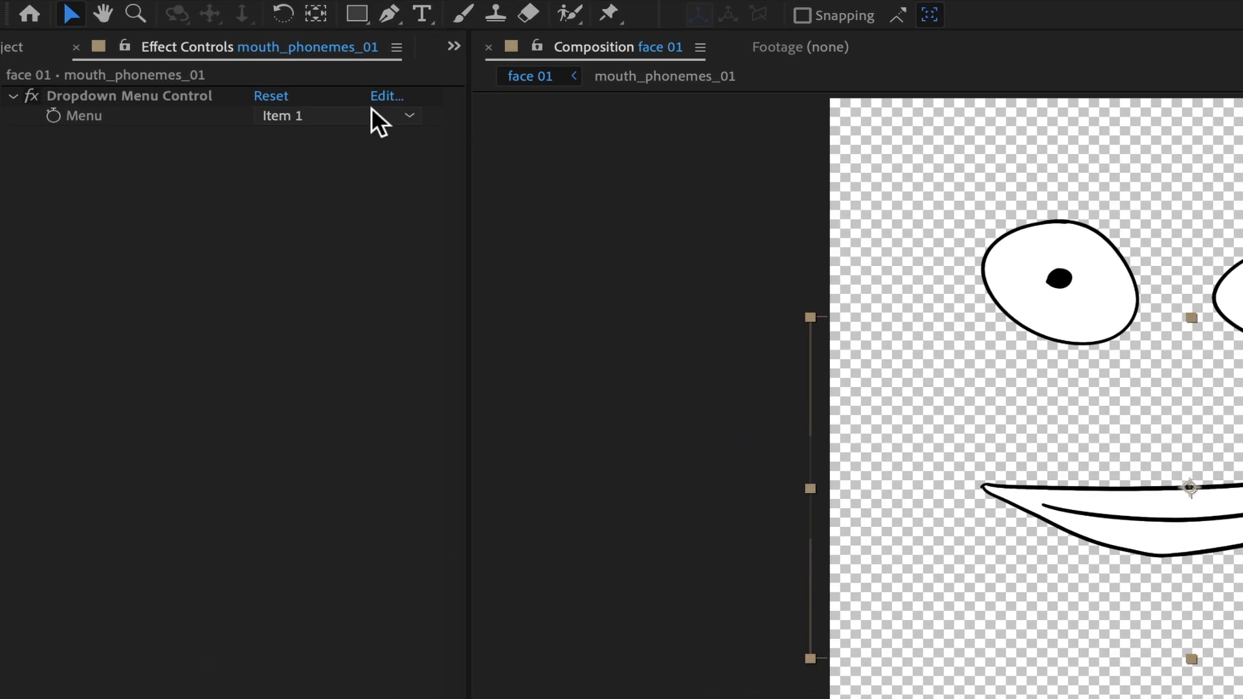
# - Define eight dropdown items in order: "LA"; "CH"; "F, V"; "OOH"; "O,R"; "A, E, I"; "S, N, SH"; "M, B, P"
pyautogui.click(211, 84)
pyautogui.moveTo(1105, 420); pyautogui.dragTo(316, 307)
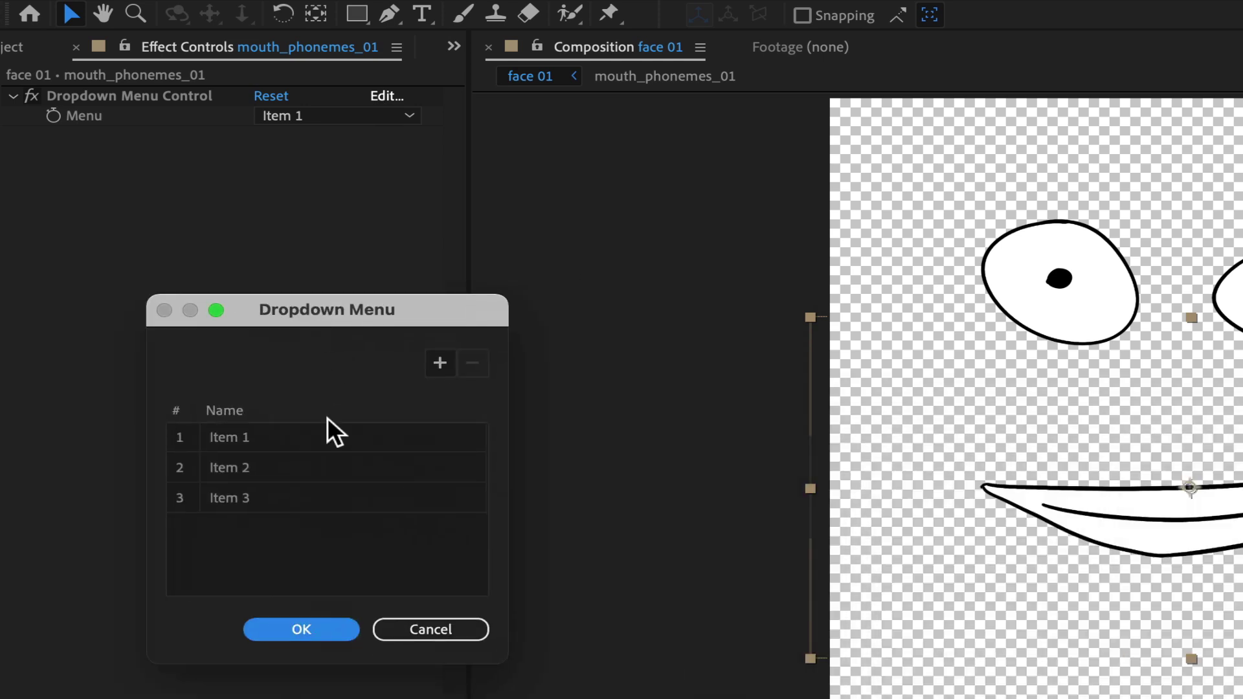
pyautogui.doubleClick(240, 438)
pyautogui.write('LA')
pyautogui.doubleClick(241, 462)
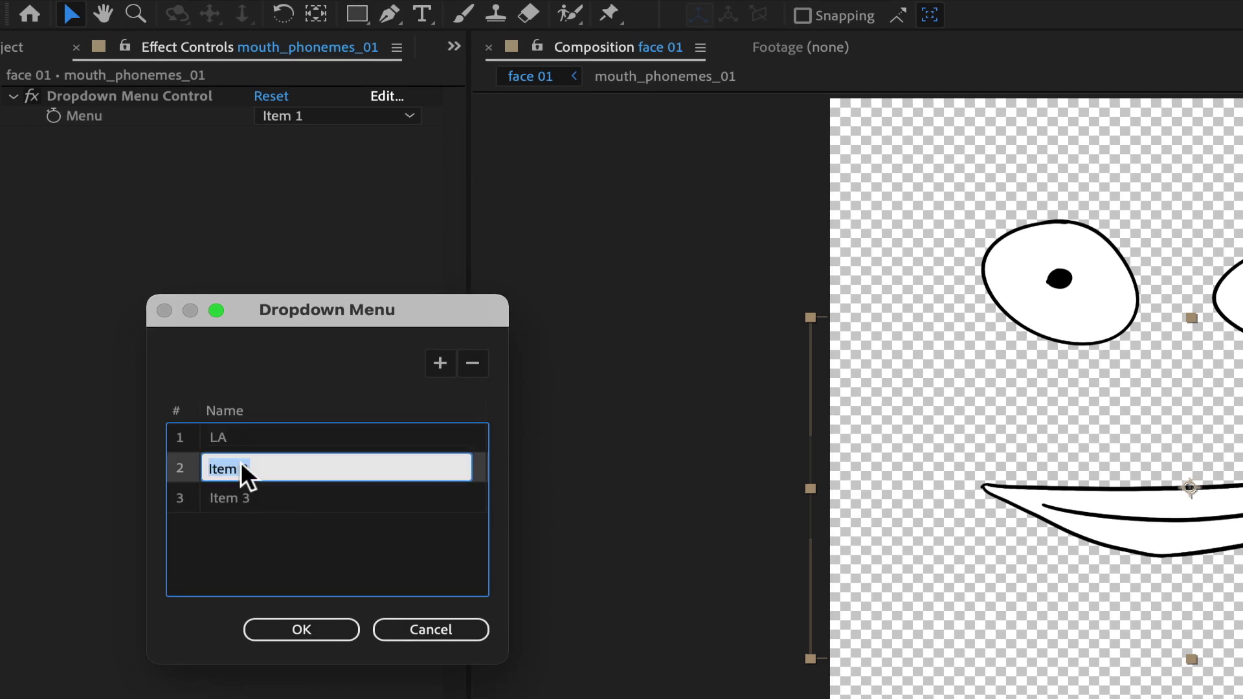
pyautogui.press('BackSpace')
pyautogui.write('CH')
pyautogui.click(239, 499)
pyautogui.doubleClick(238, 499)
pyautogui.write('F, V')
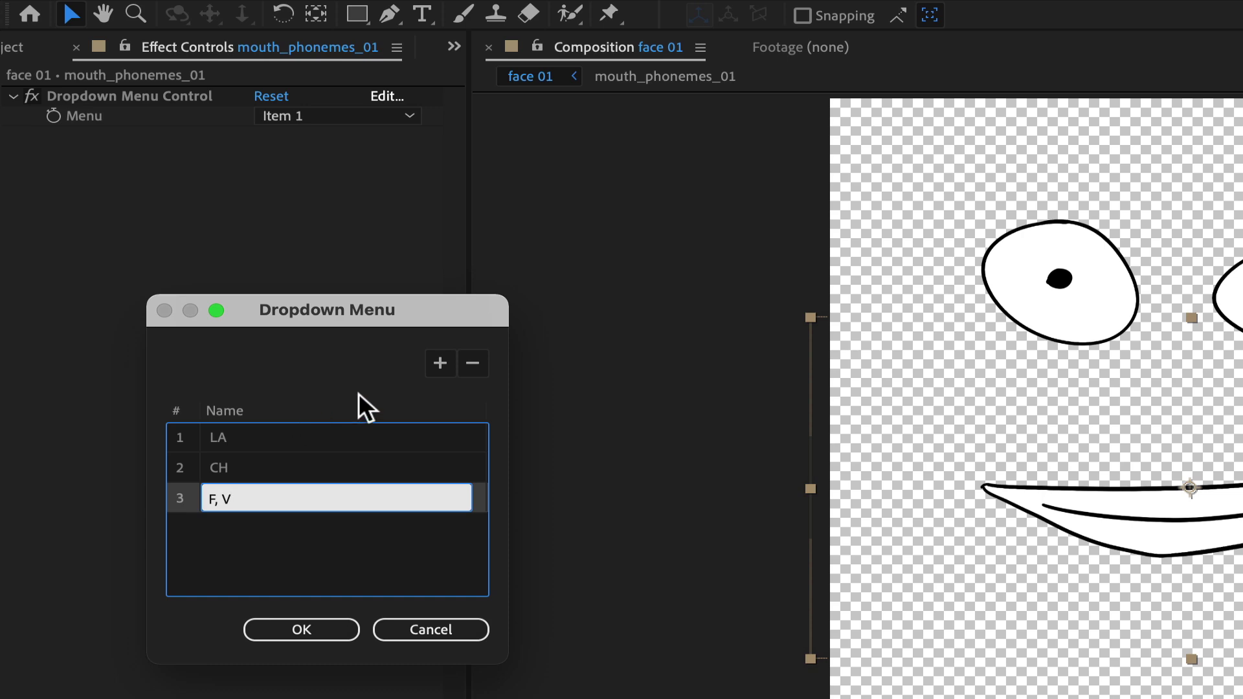
pyautogui.click(440, 363)
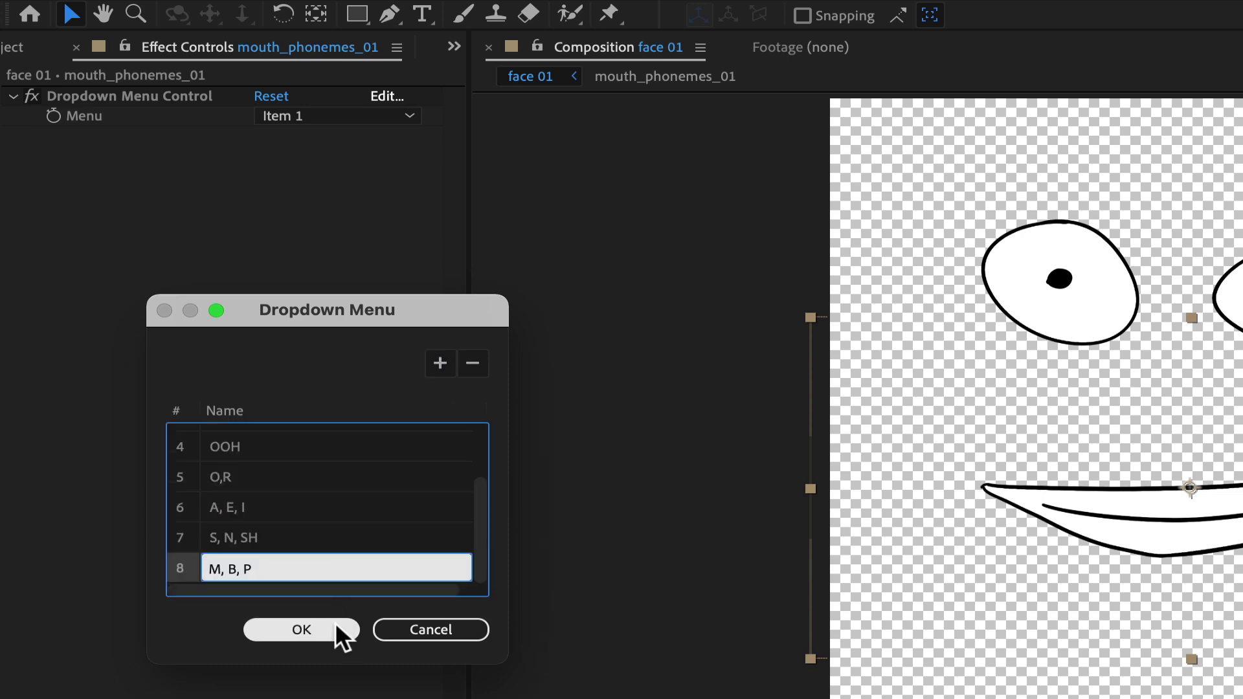
pyautogui.click(339, 623)
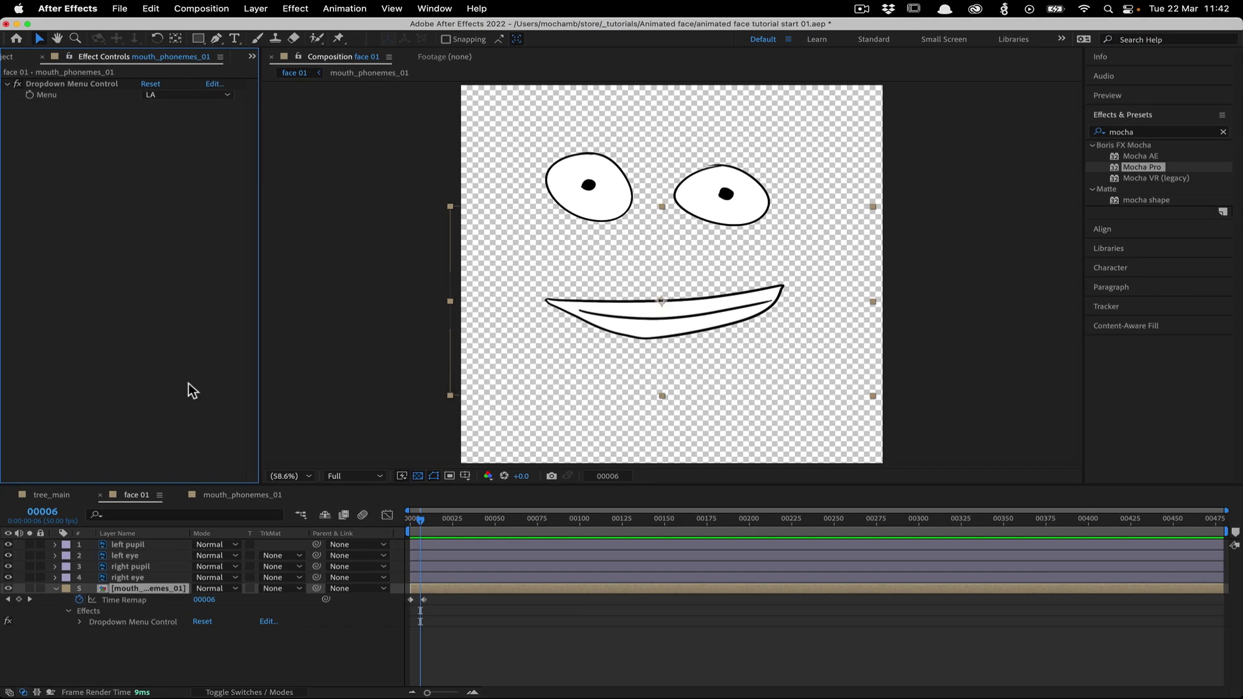
# - Compare the dropdown's phoneme entries with the layer order in the mouth_phonemes_01 composition
pyautogui.click(207, 96)
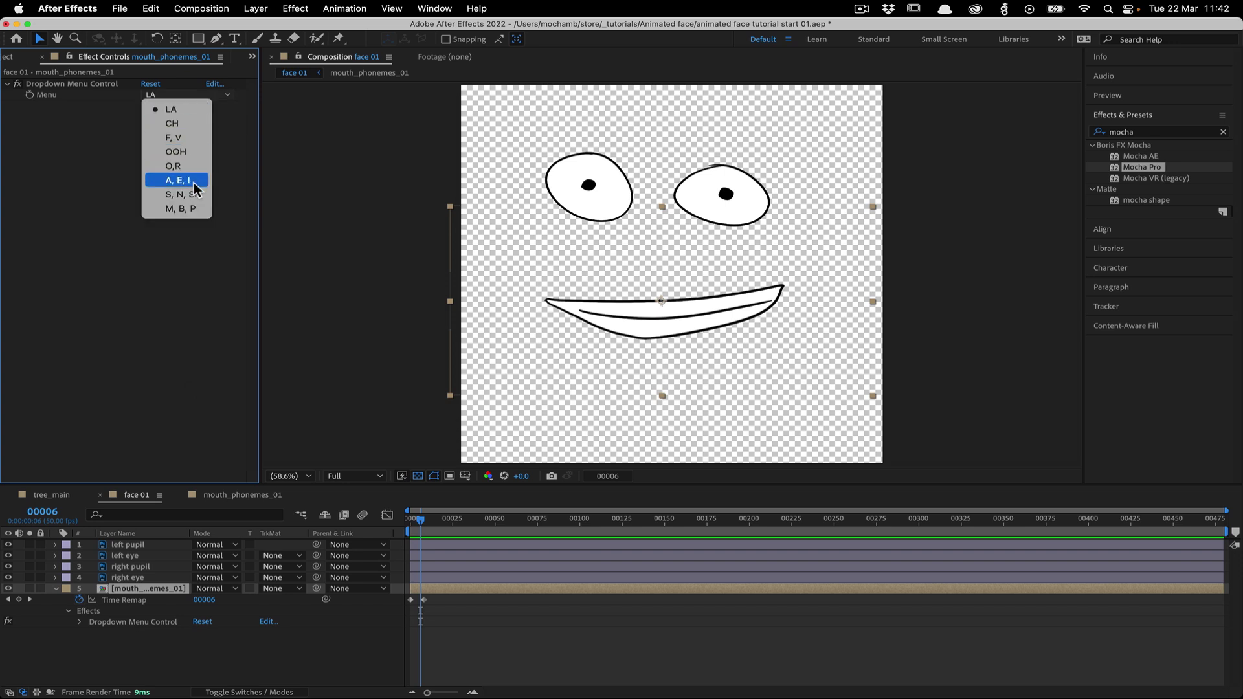
pyautogui.click(194, 210)
pyautogui.click(240, 495)
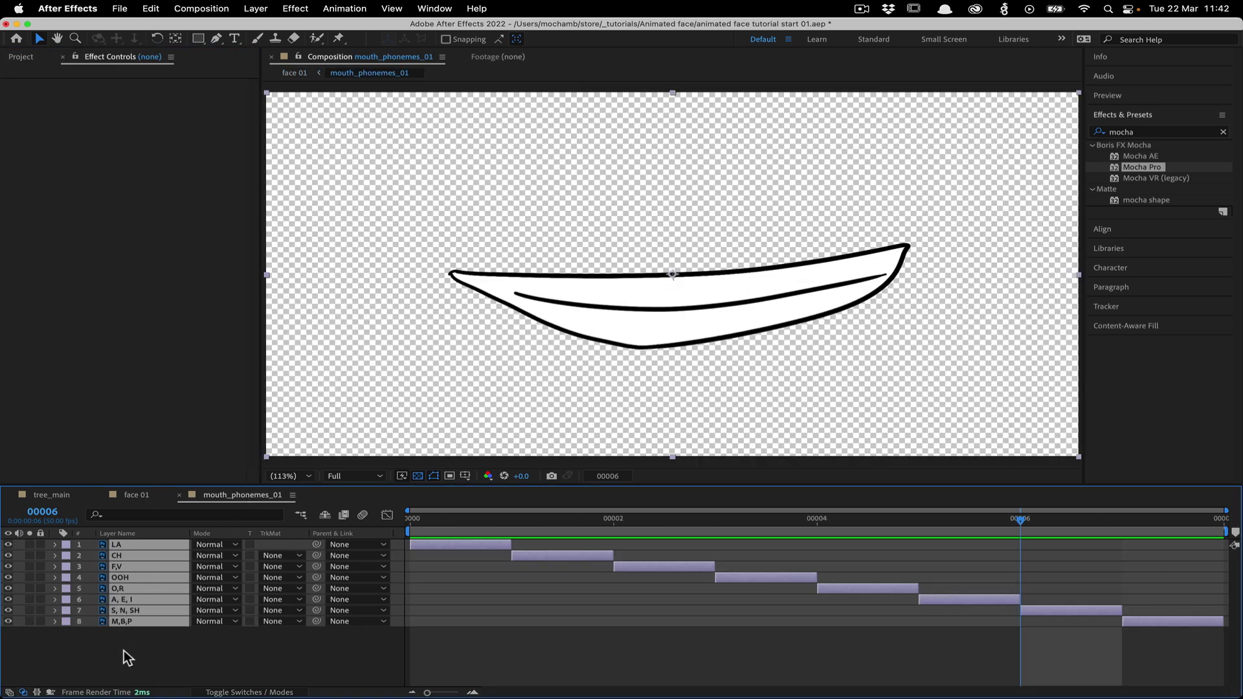
pyautogui.click(124, 495)
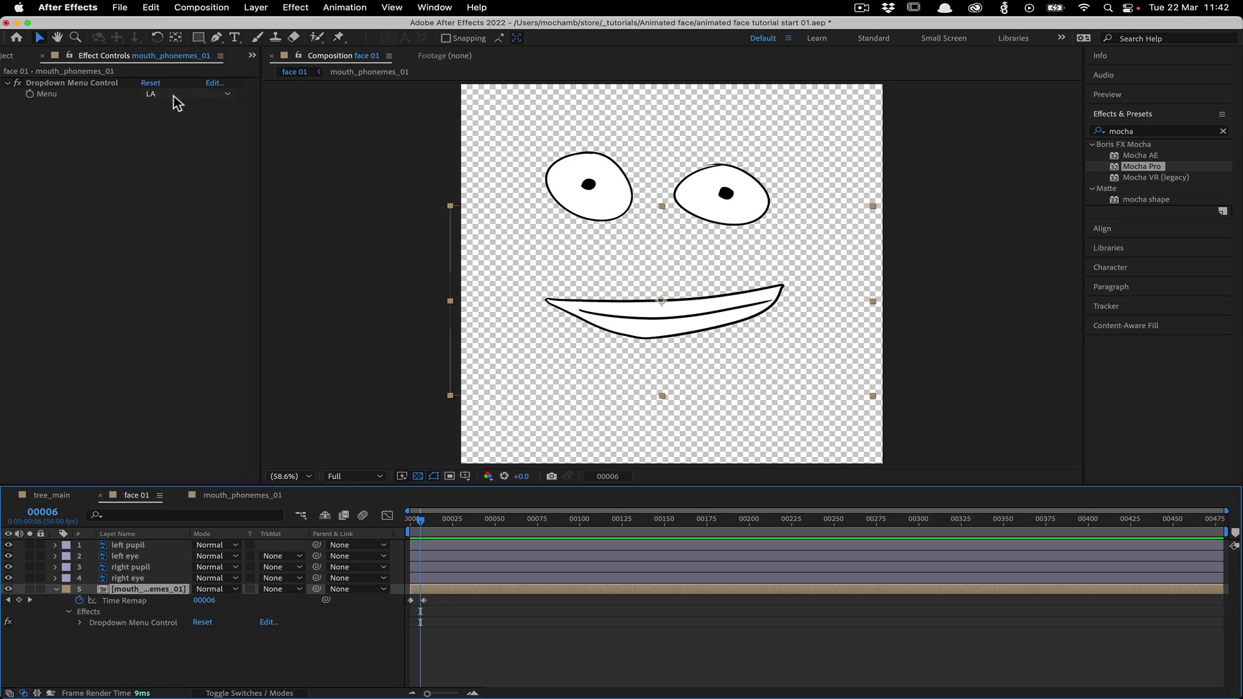
# - Add an expression to the mouth_phonemes_01 layer's Time Remap at frame 0 and link it to the Dropdown Menu Control's Menu property
pyautogui.press('Home')
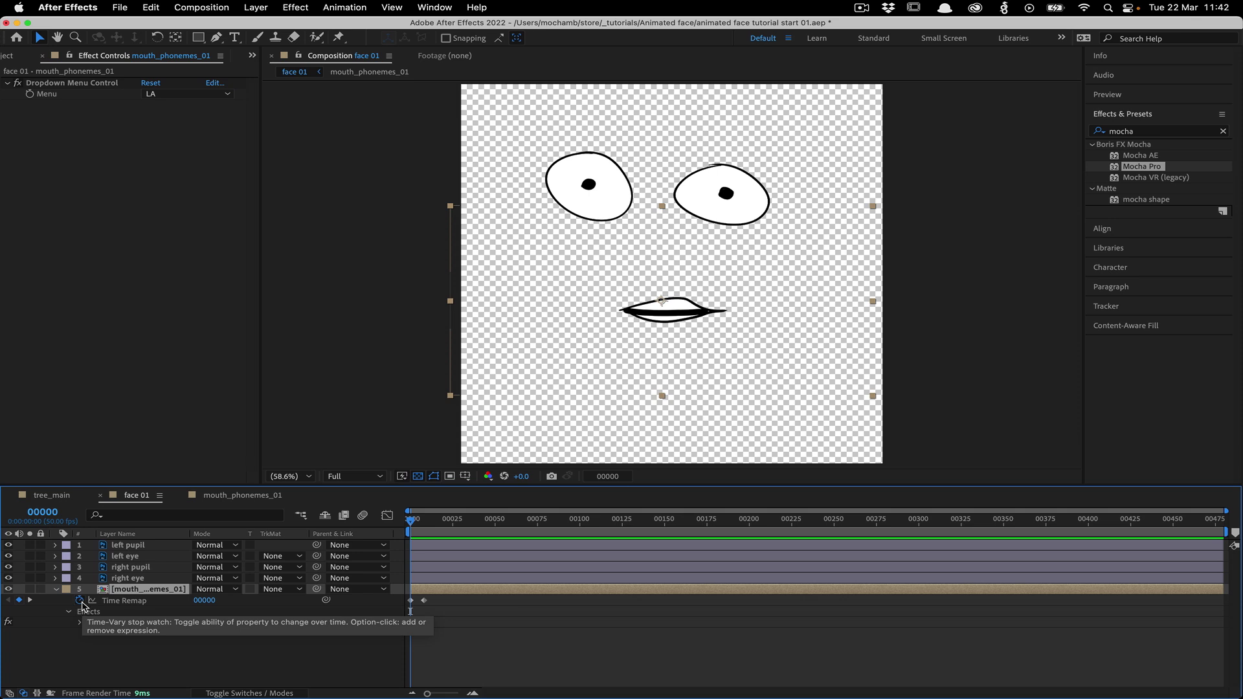
pyautogui.keyDown('alt'); pyautogui.click(80, 602); pyautogui.keyUp('alt')
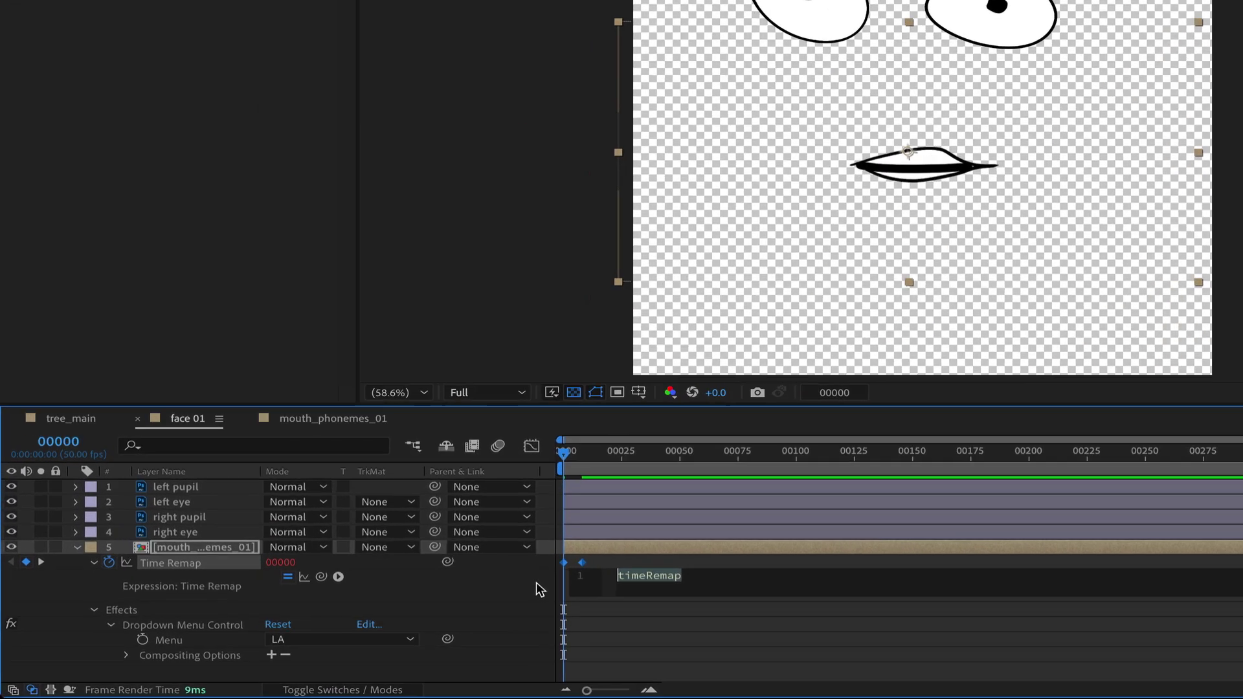
pyautogui.press('BackSpace')
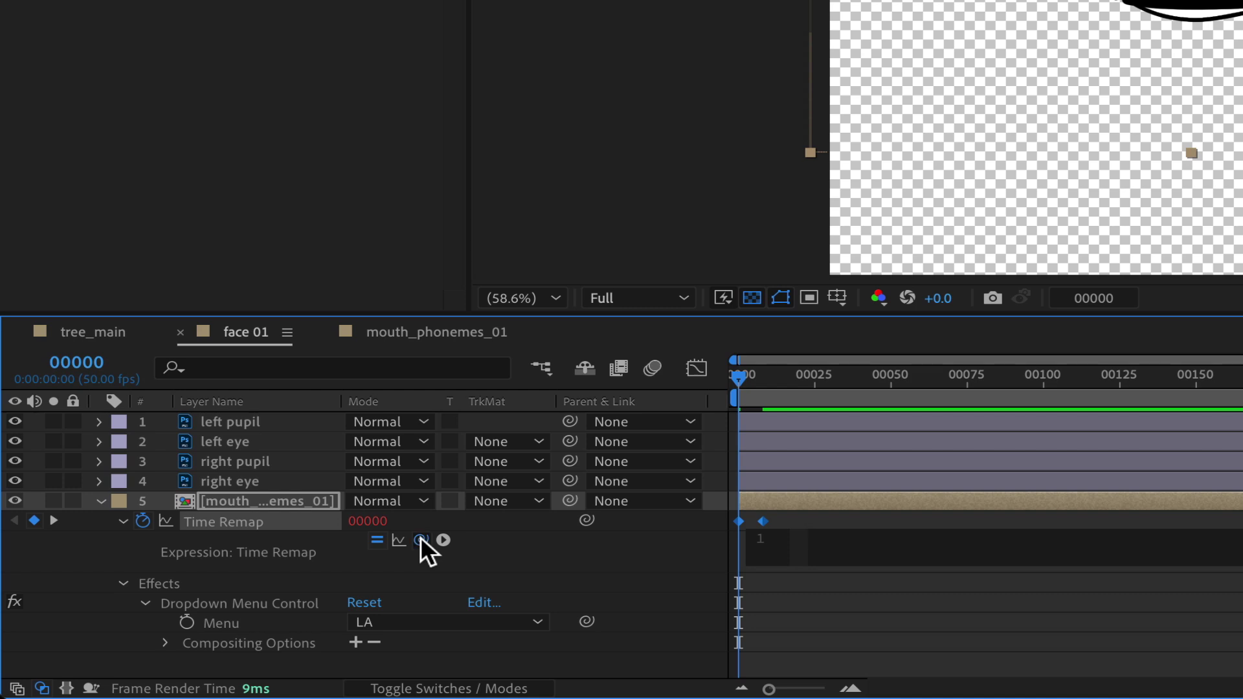
pyautogui.moveTo(387, 571); pyautogui.dragTo(239, 616)
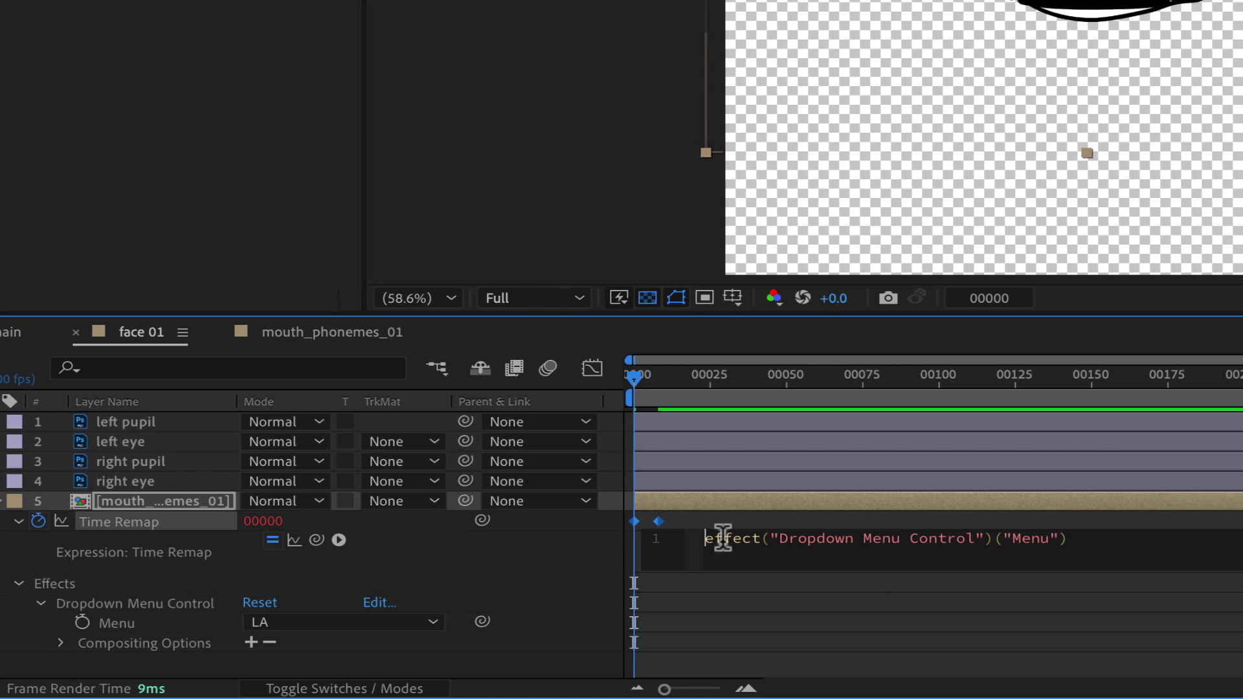
# - Turn the Time Remap expression's first line into selection = effect("Dropdown Menu Control")("Menu"); and start a second line
pyautogui.click(823, 547)
pyautogui.press('Home')
pyautogui.write('selection')
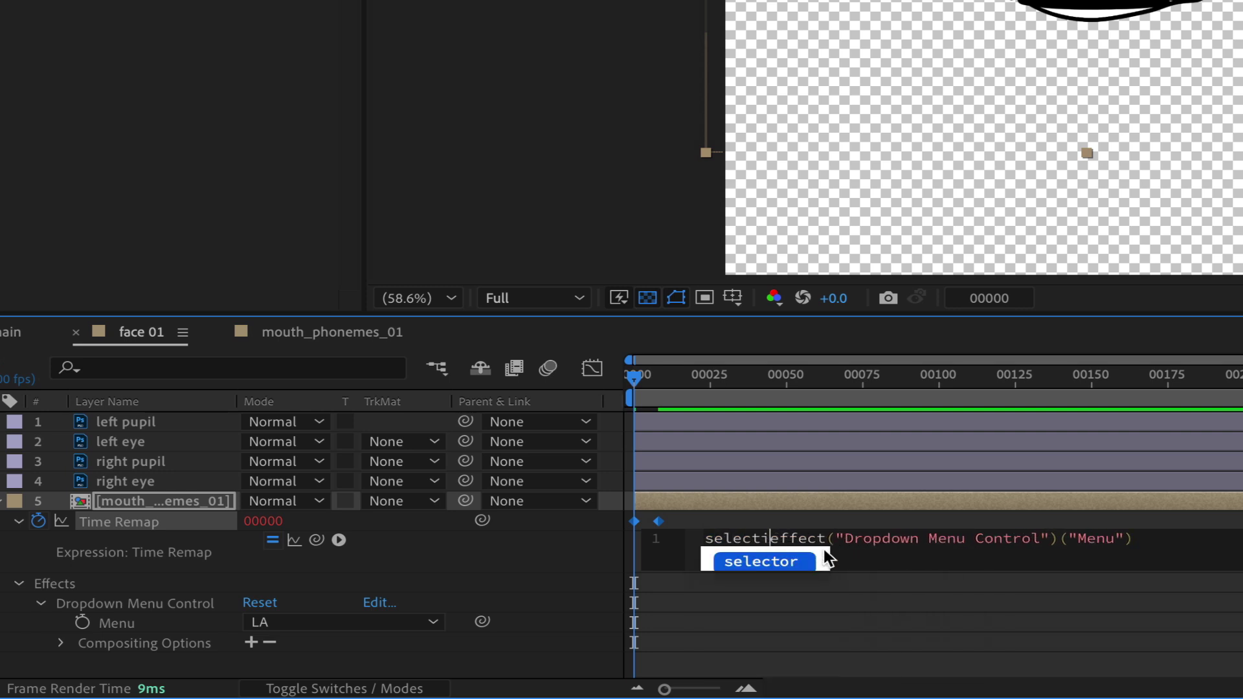
pyautogui.write(' =')
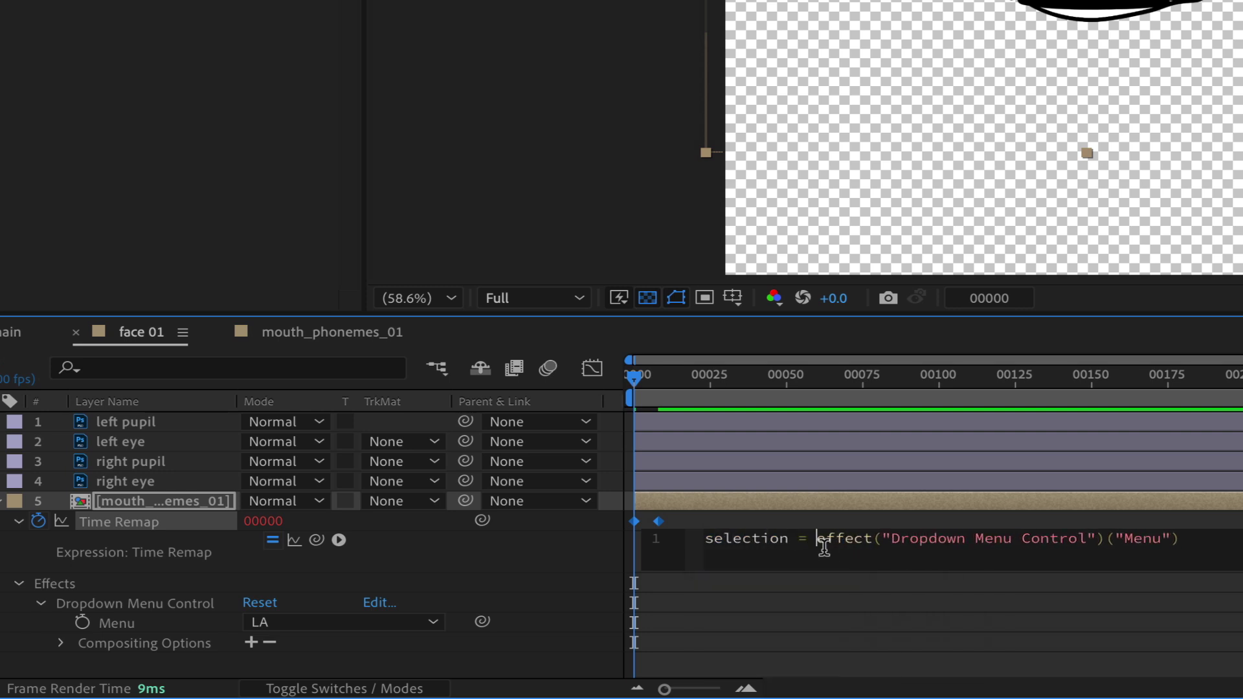
pyautogui.click(1224, 536)
pyautogui.press('Return')
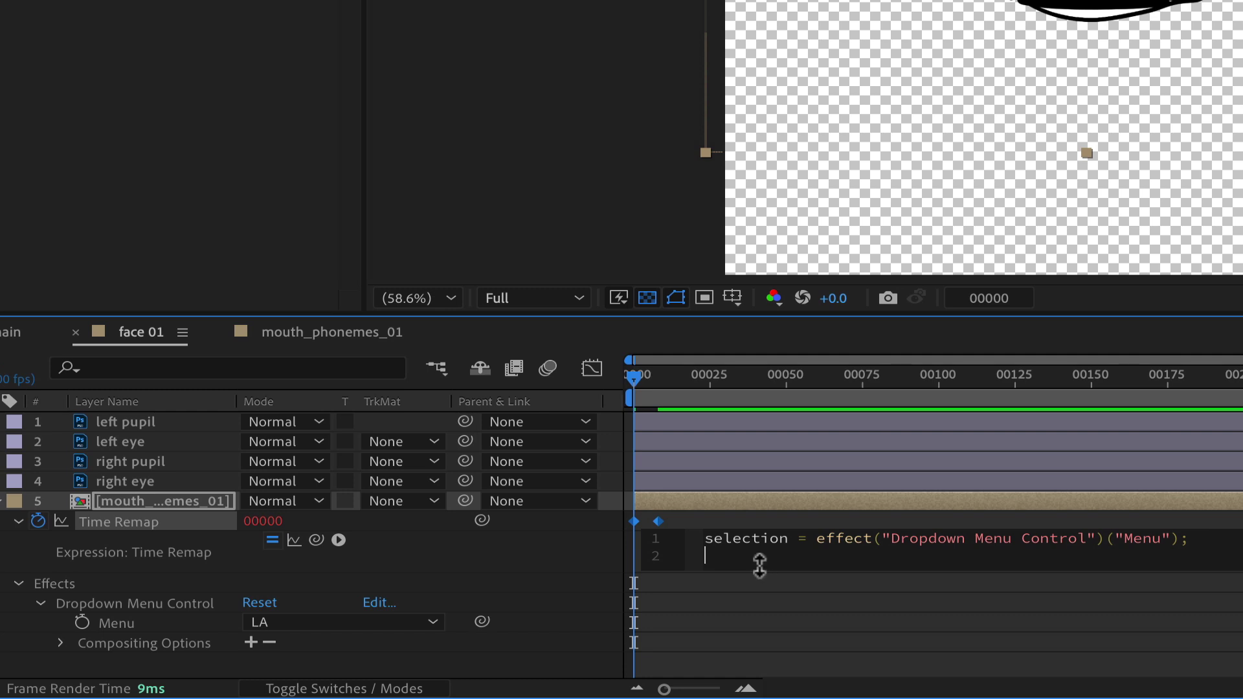
# - Insert the global framesToTime function on the expression's second line with selection as its only argument, and apply the expression
pyautogui.click(337, 539)
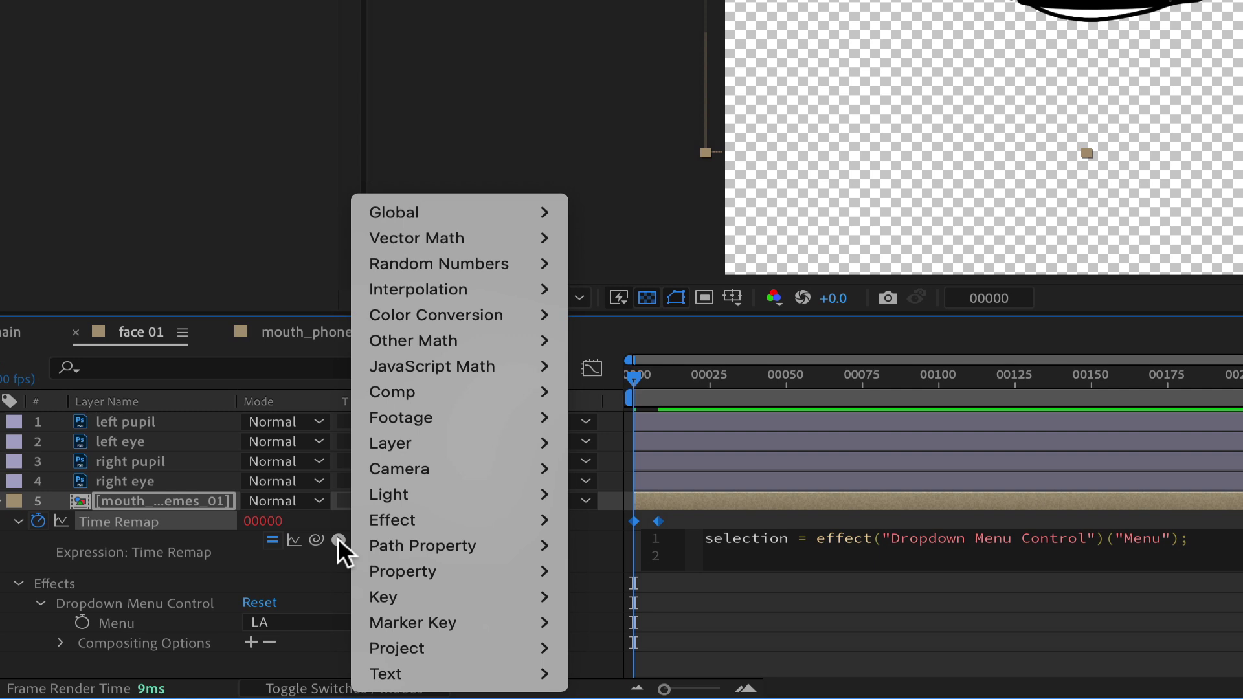
pyautogui.moveTo(503, 219)
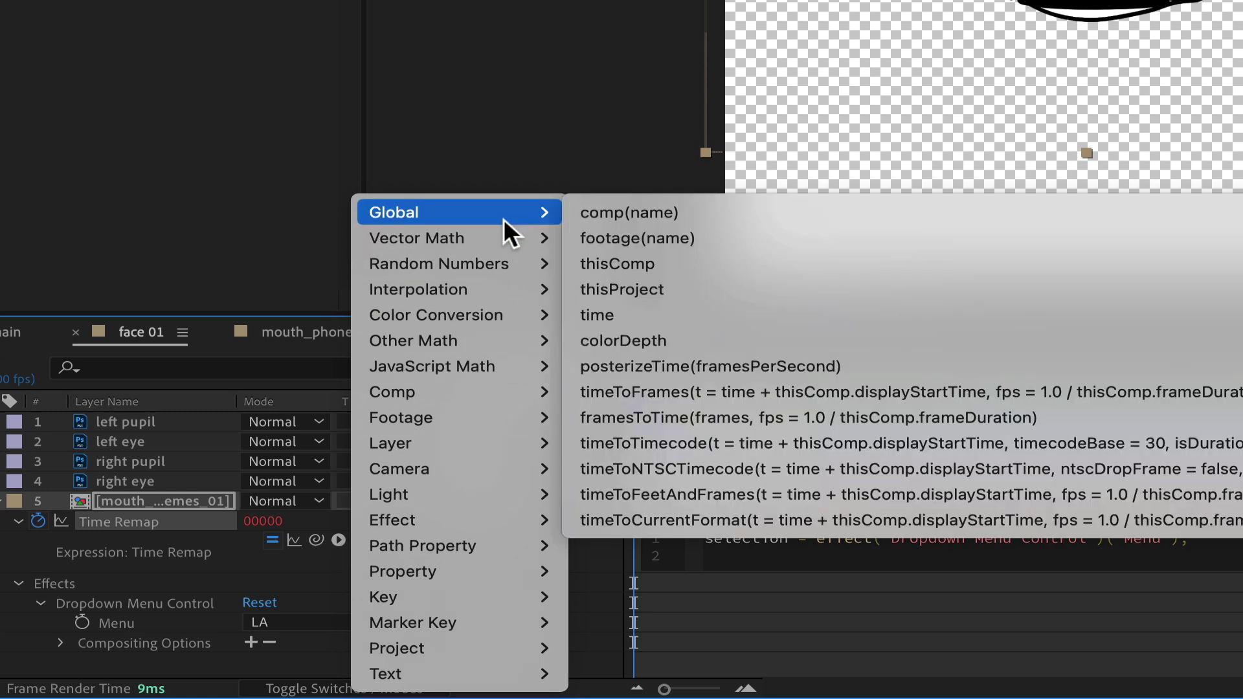
pyautogui.click(740, 411)
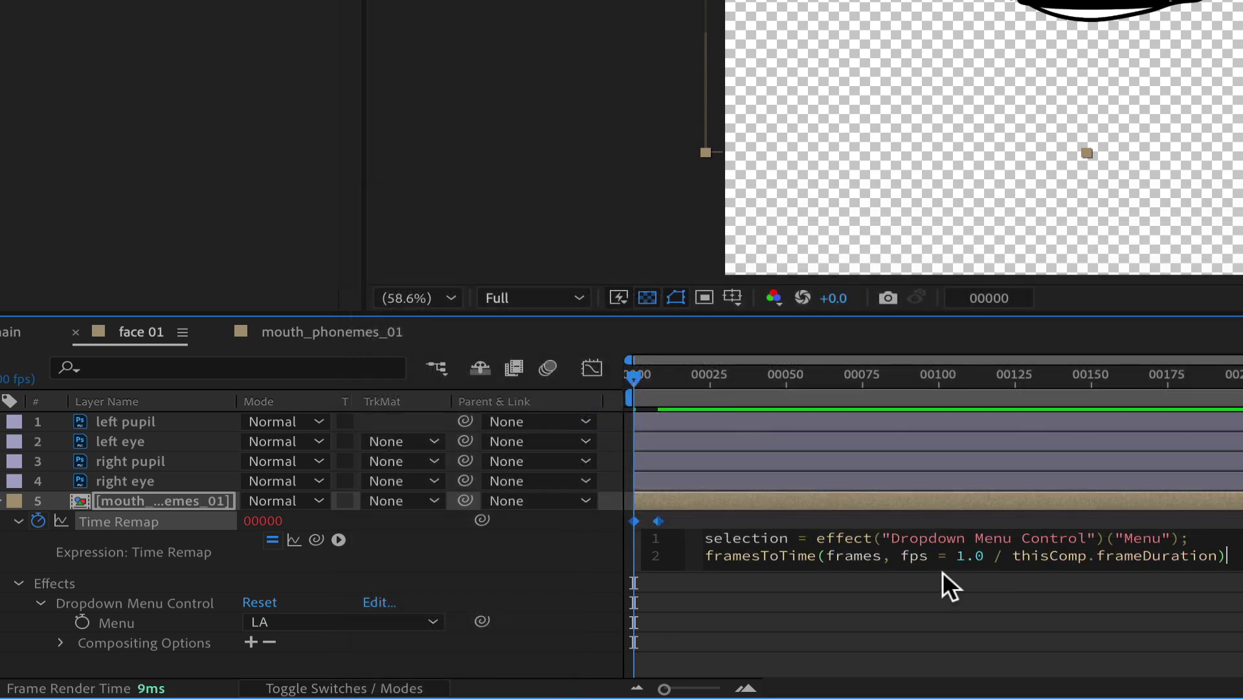
pyautogui.moveTo(829, 556); pyautogui.dragTo(1218, 556)
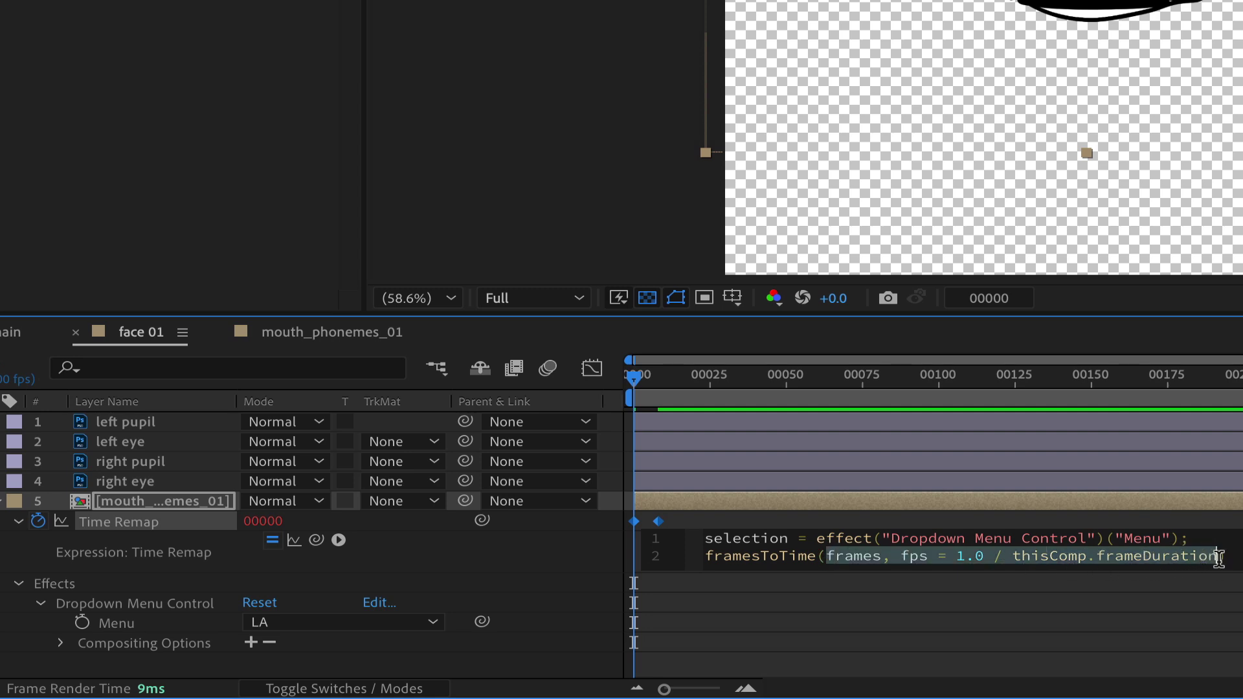
pyautogui.write('selection')
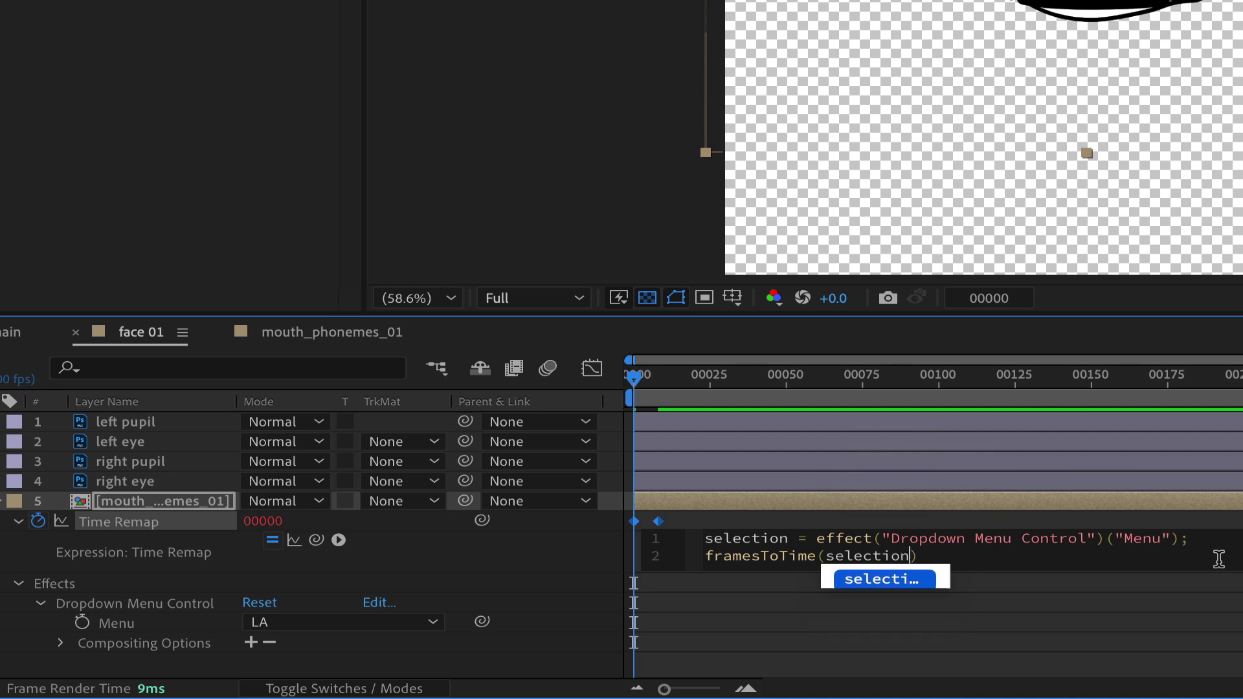
pyautogui.press('Right')
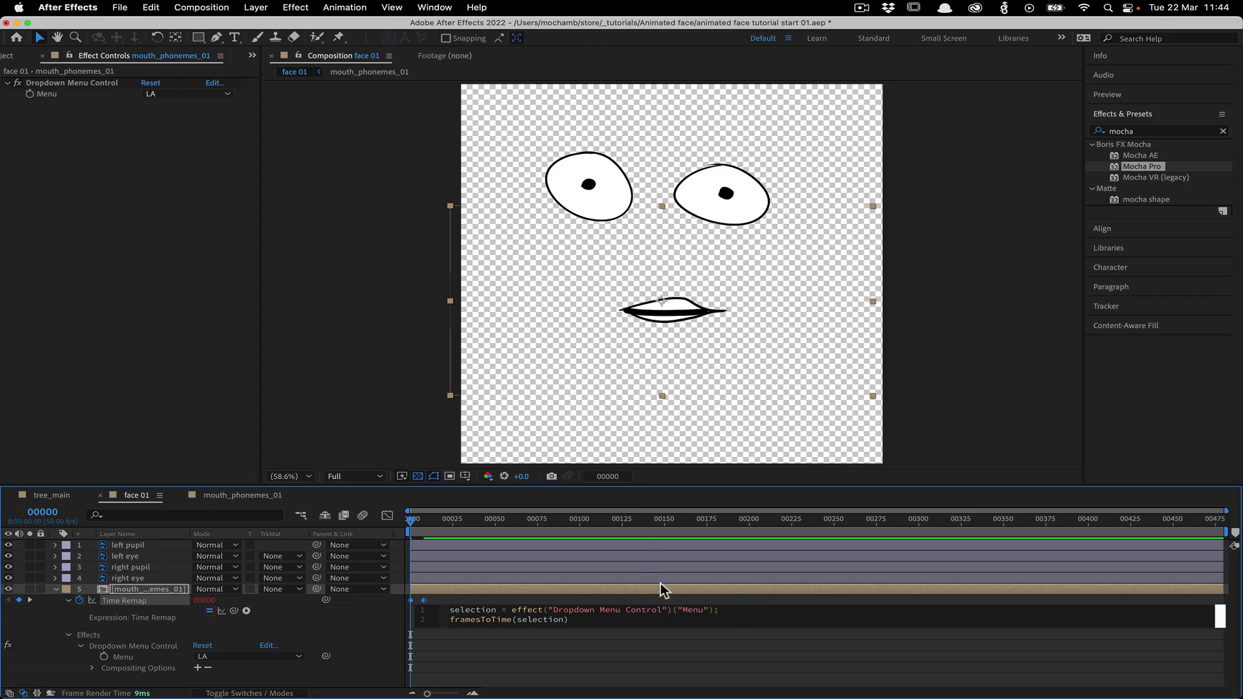
pyautogui.click(380, 387)
pyautogui.click(354, 511)
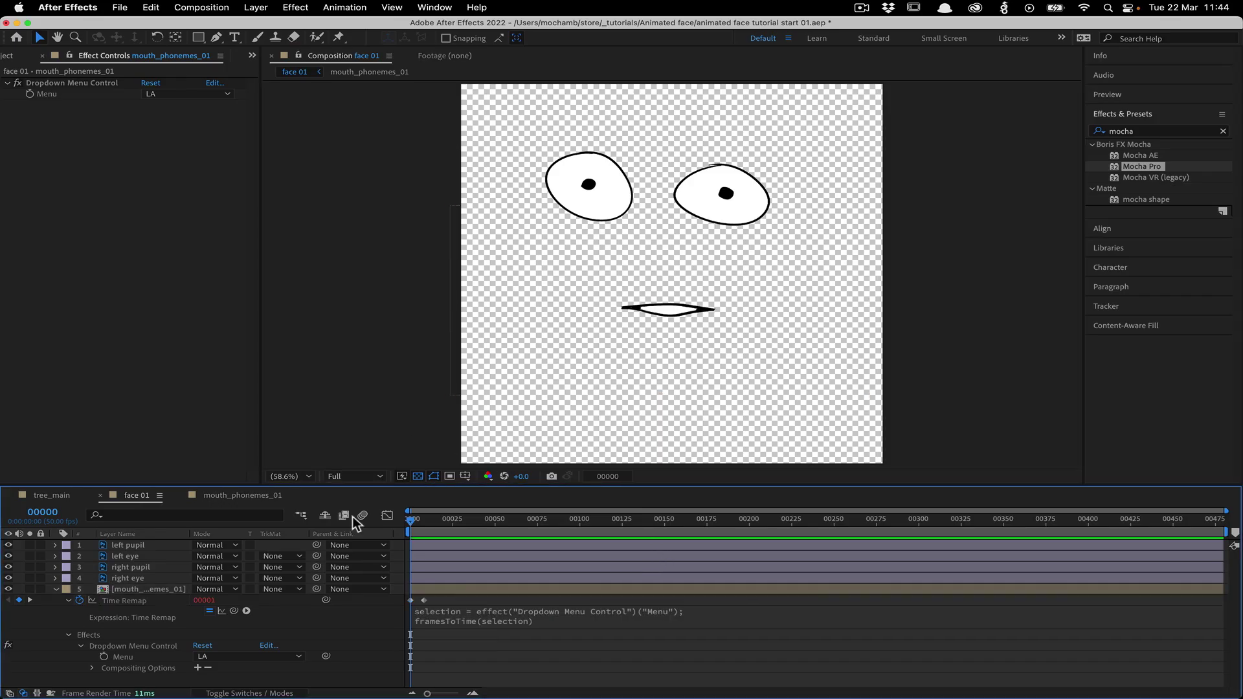
# - Test the mouth shapes by switching the phoneme dropdown to CH, F, V and M, B, P
pyautogui.click(166, 94)
pyautogui.click(173, 114)
pyautogui.click(181, 94)
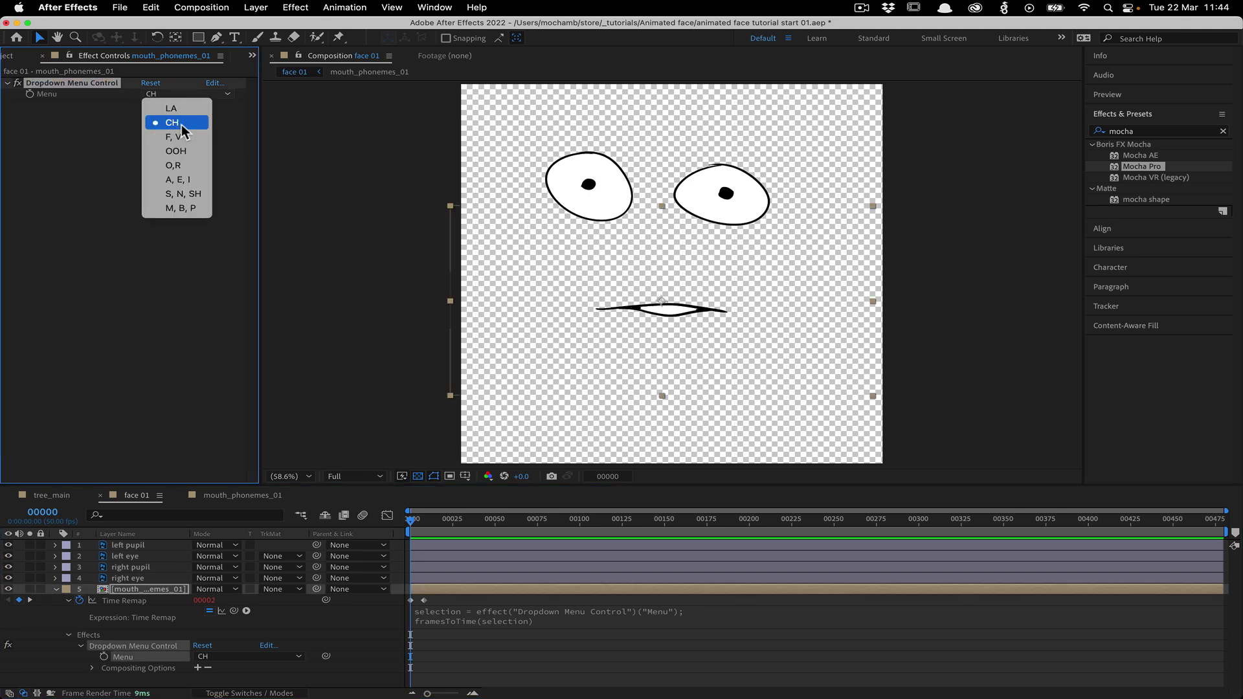
pyautogui.click(181, 136)
pyautogui.click(188, 92)
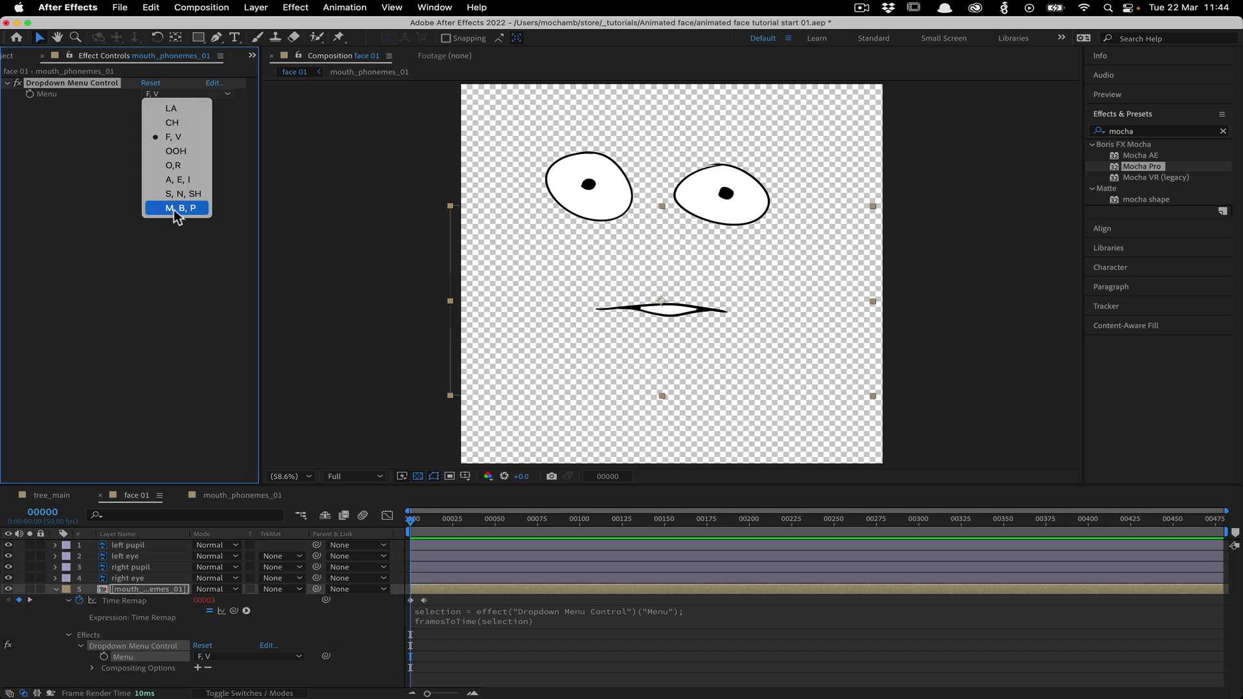
pyautogui.click(173, 210)
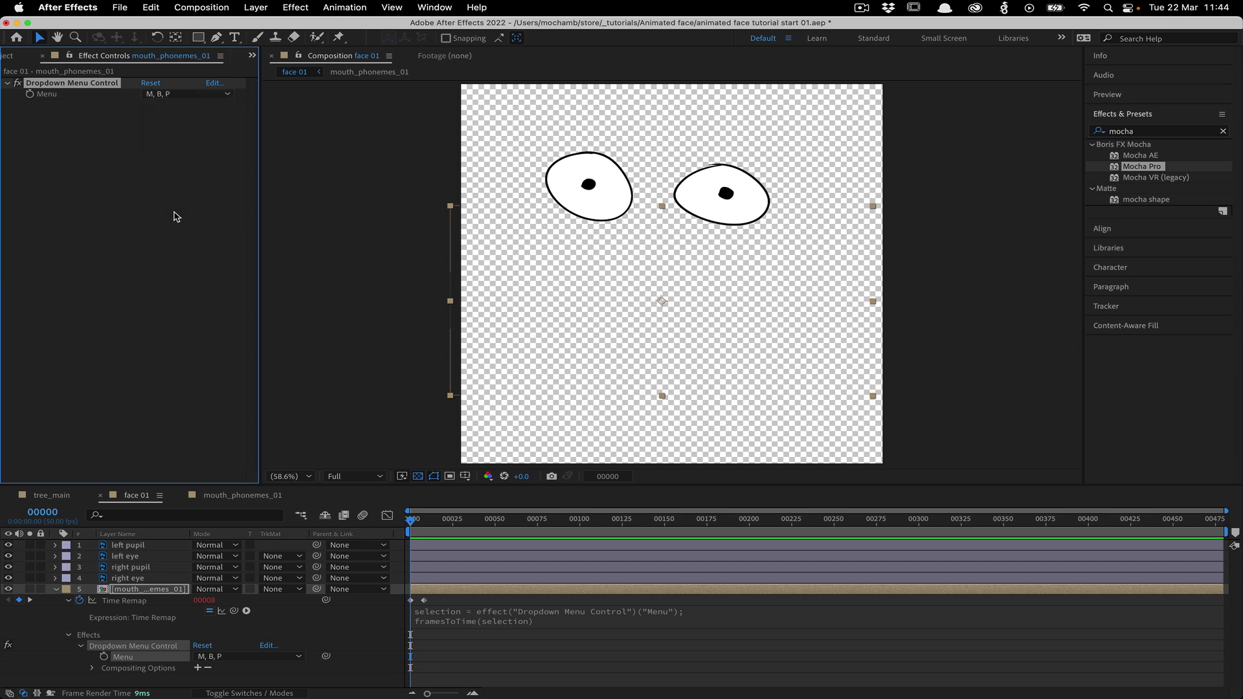
pyautogui.click(172, 92)
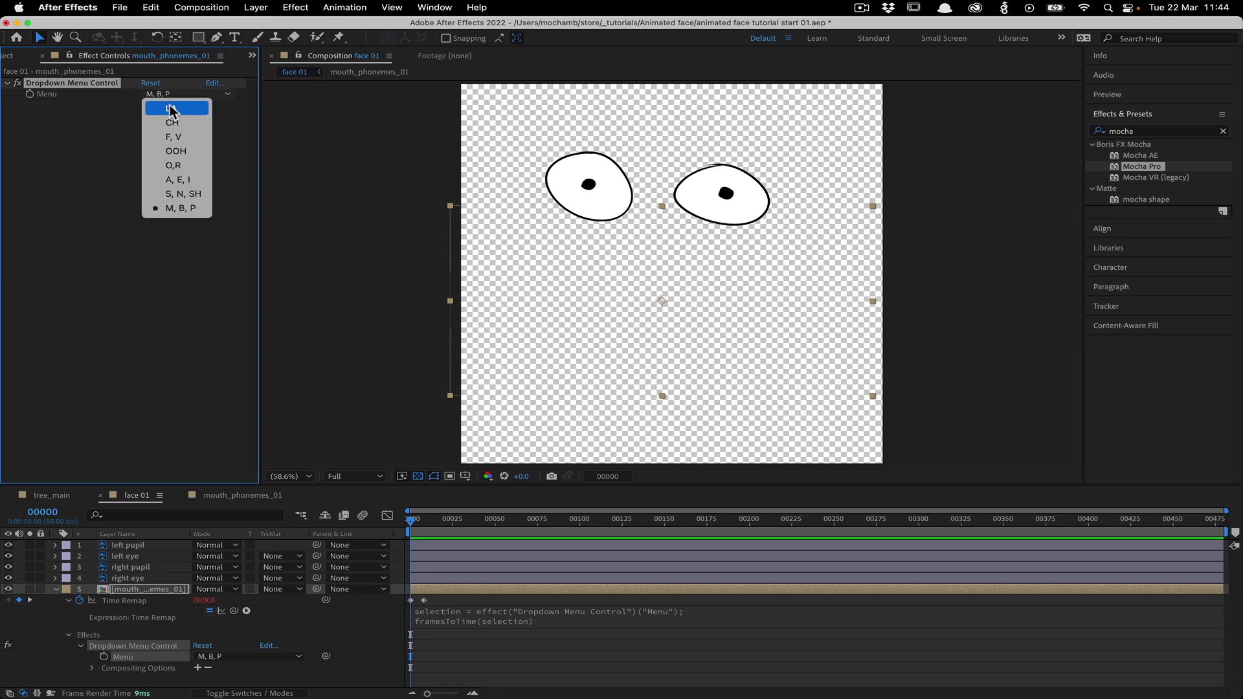
pyautogui.click(245, 496)
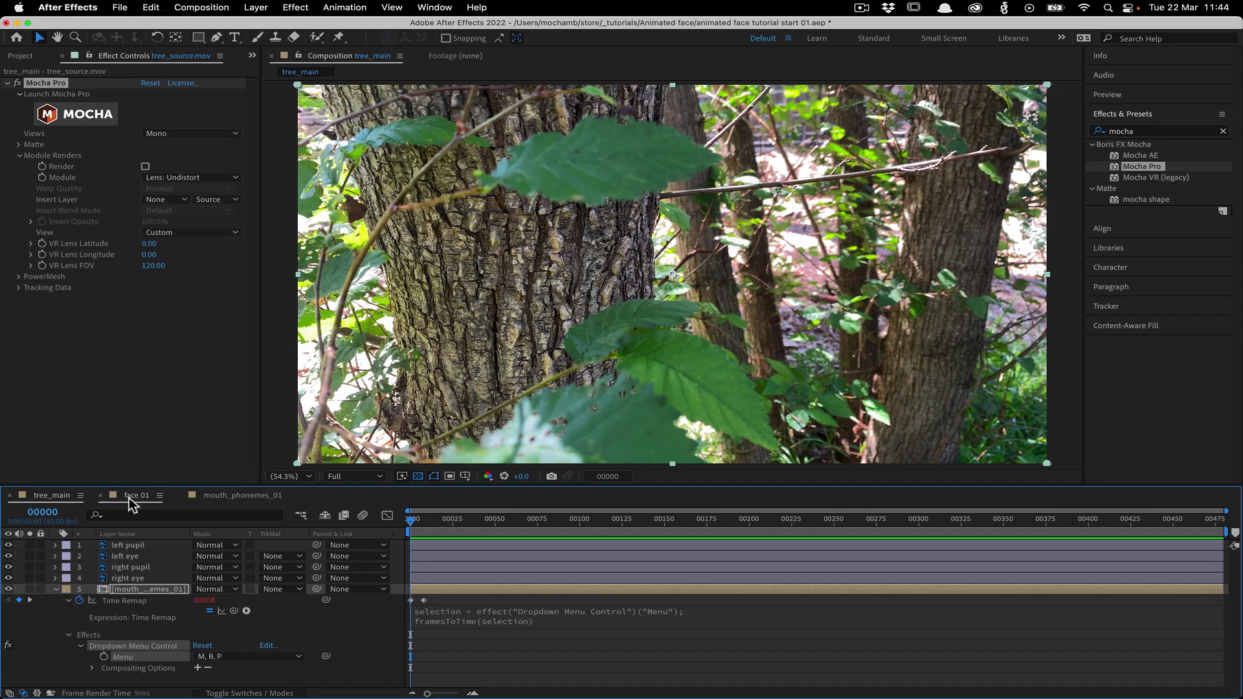
pyautogui.click(130, 499)
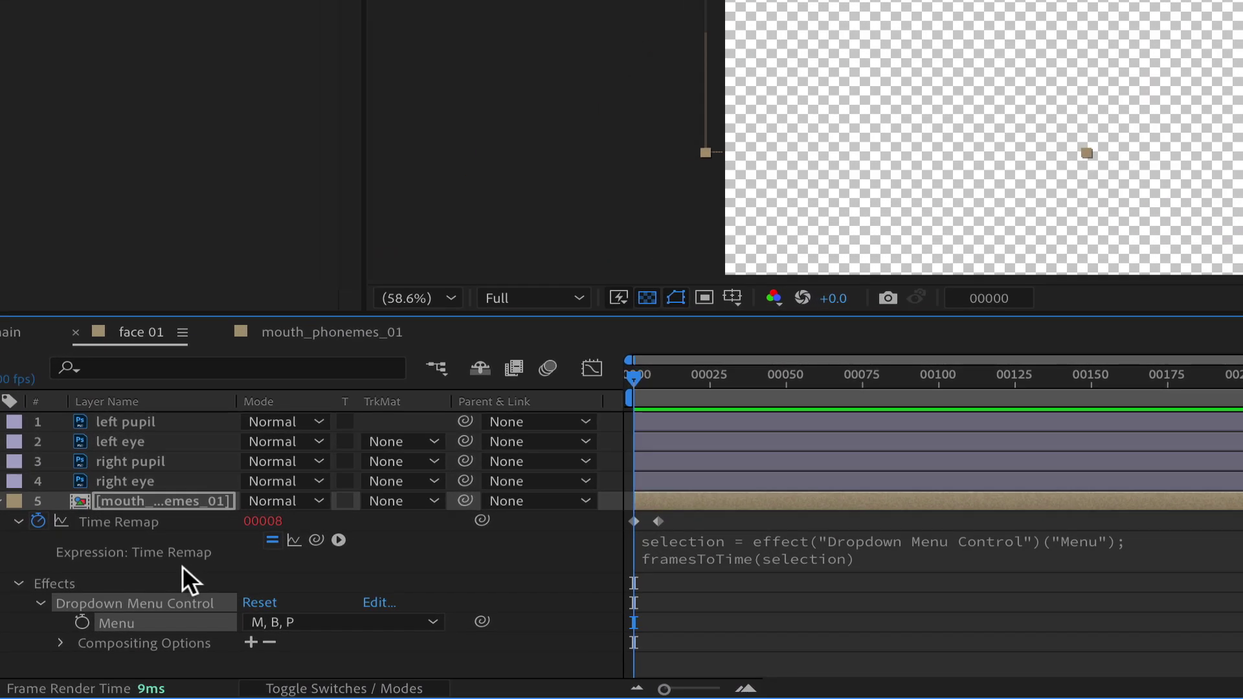
# - Change the second line of the Time Remap expression to framesToTime(selection-1)
pyautogui.click(787, 555)
pyautogui.click(926, 556)
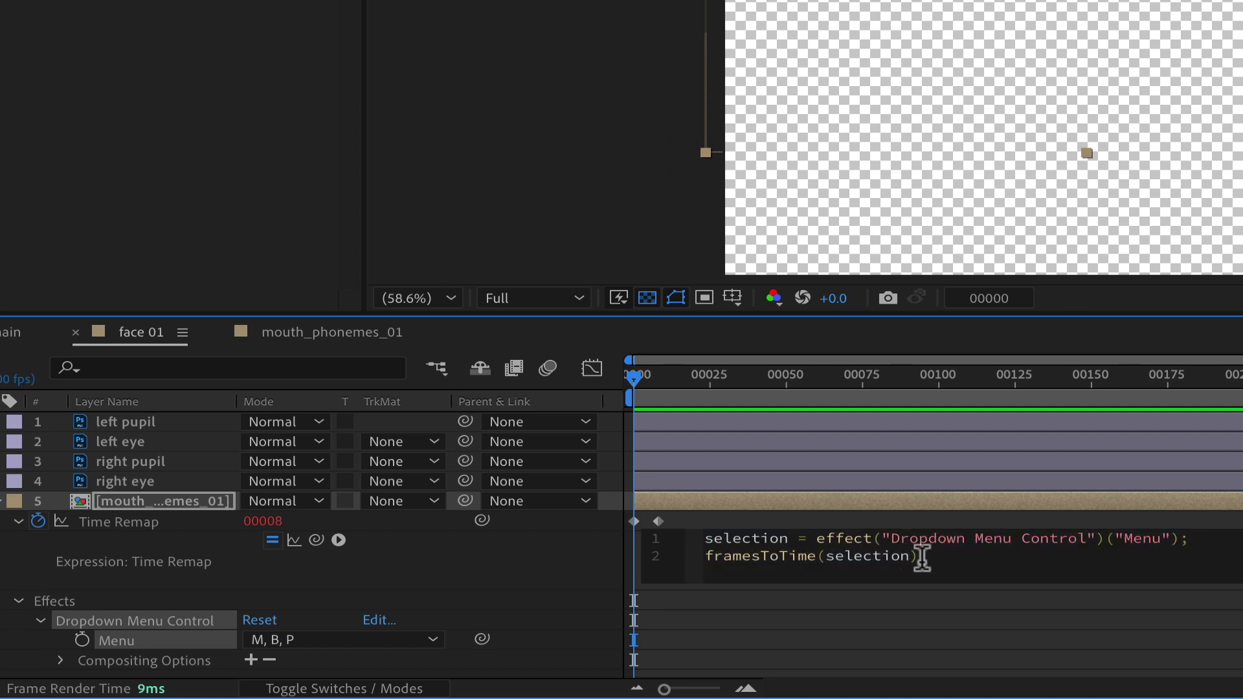
pyautogui.write('-1')
# - Check the corrected expression by switching the phoneme dropdown to LA, A, E, I and OOH
pyautogui.click(187, 94)
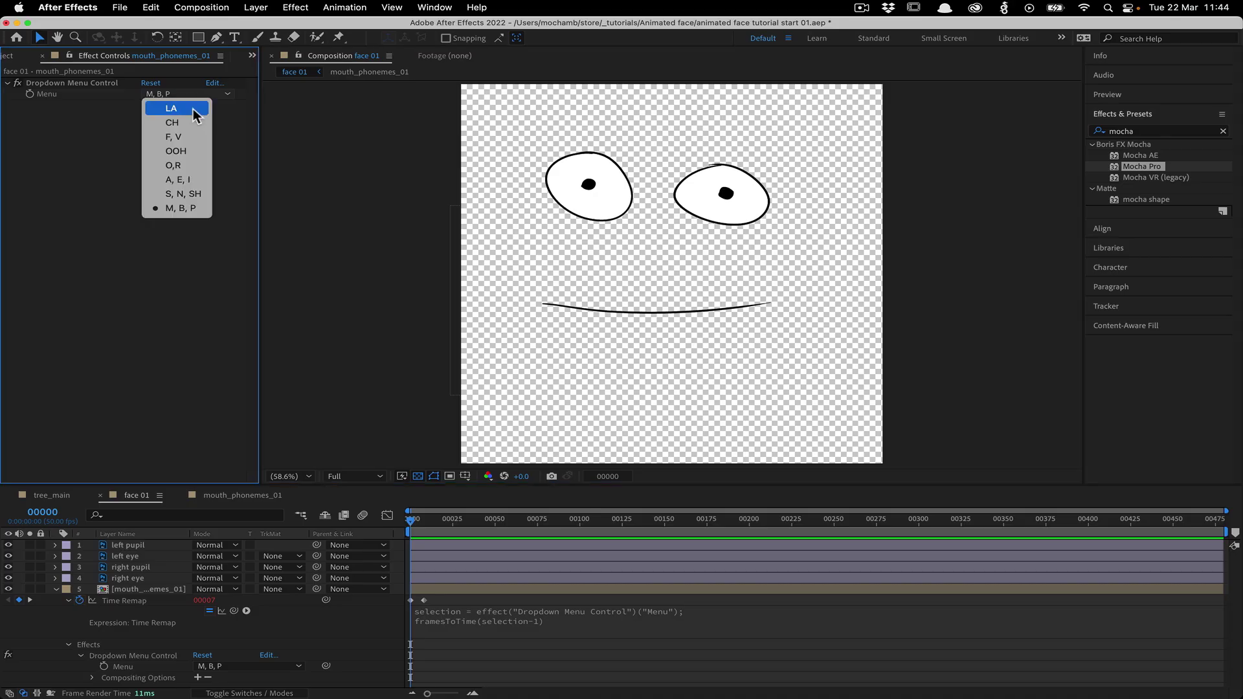
pyautogui.click(193, 100)
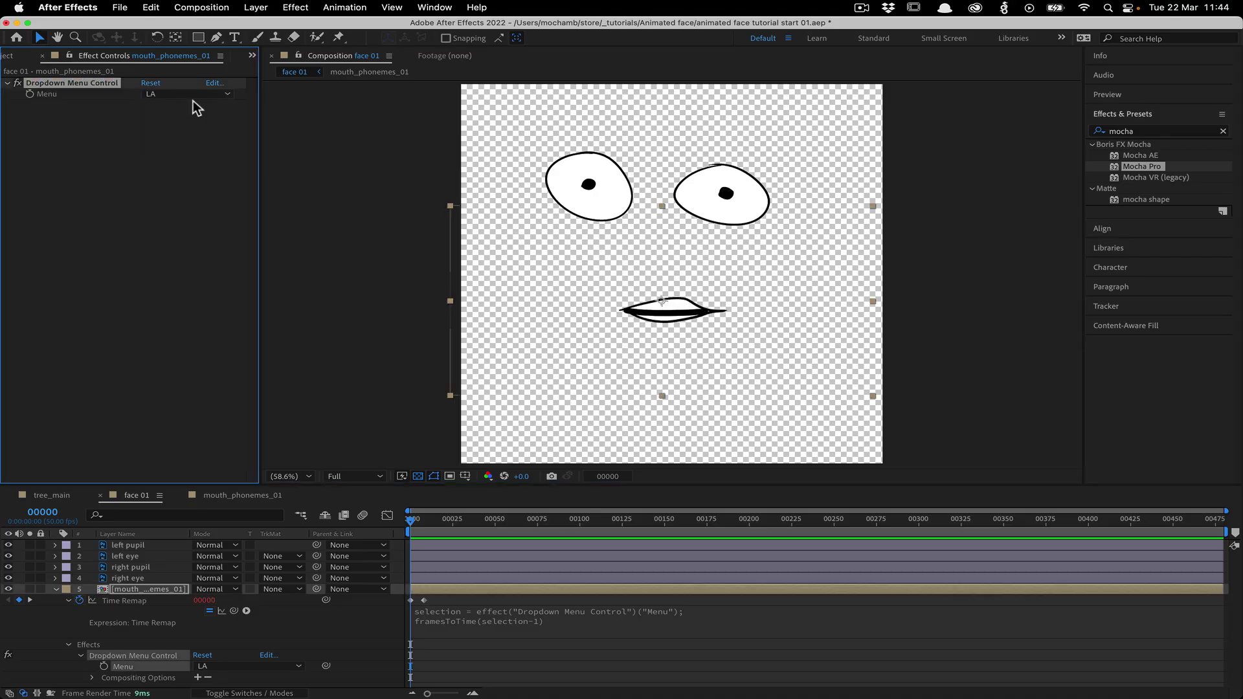
pyautogui.click(192, 95)
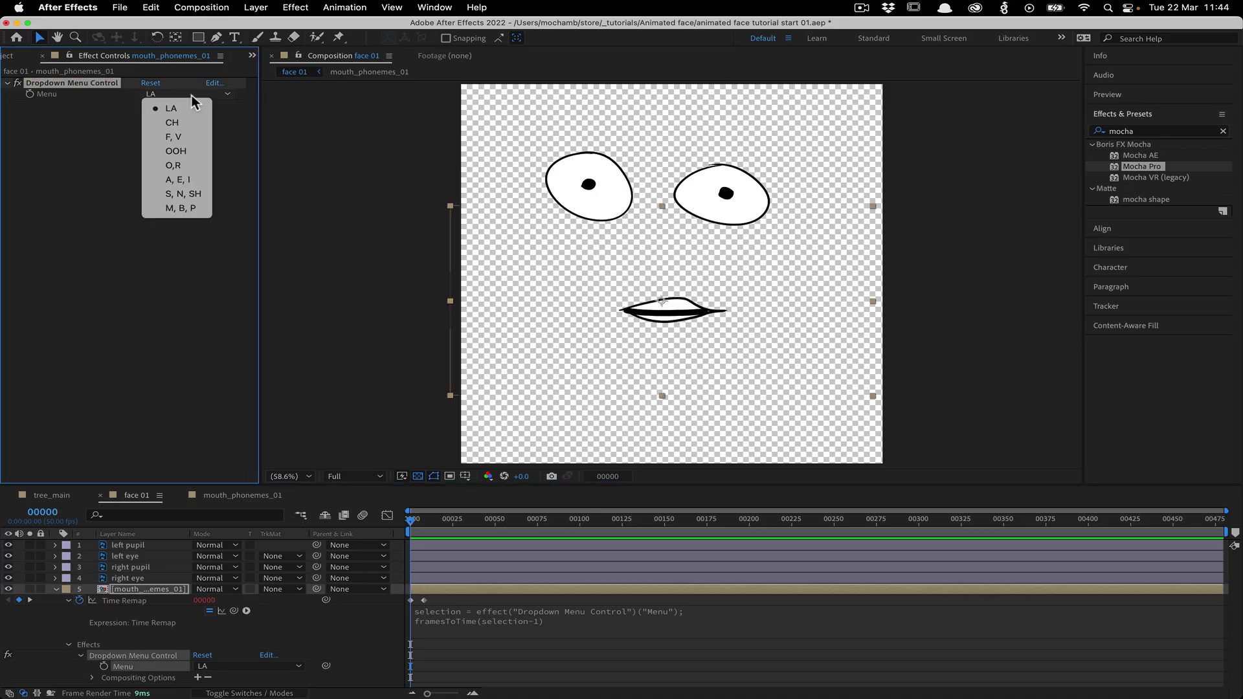
pyautogui.click(176, 183)
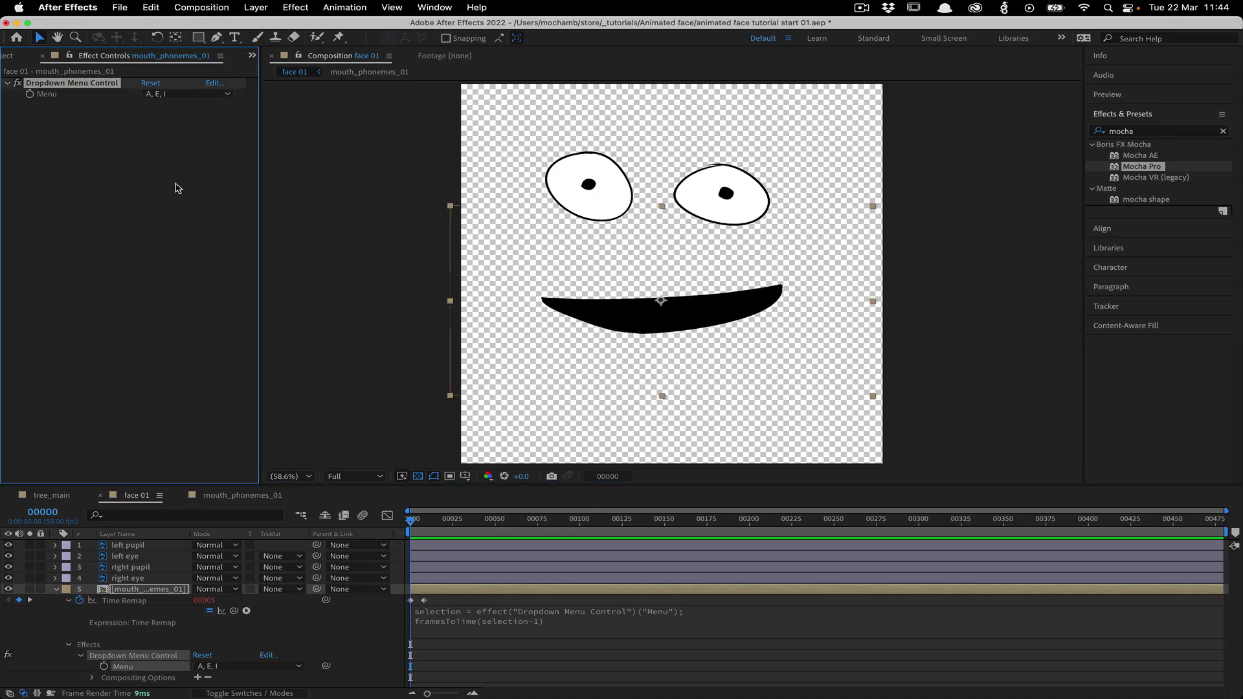
pyautogui.click(189, 98)
pyautogui.click(172, 150)
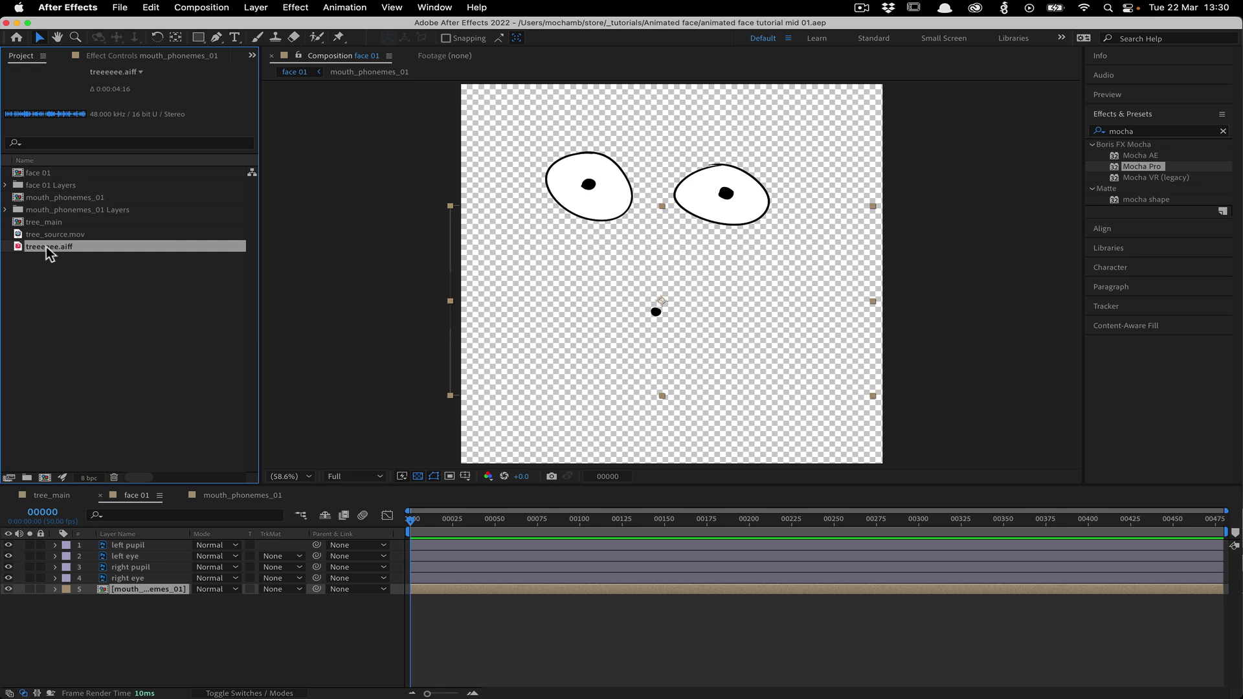
# - Add treeeeee.aiff below the mouth layer in the face 01 composition, preview the audio and return to frame 0
pyautogui.moveTo(46, 247); pyautogui.dragTo(189, 624)
pyautogui.press('space')
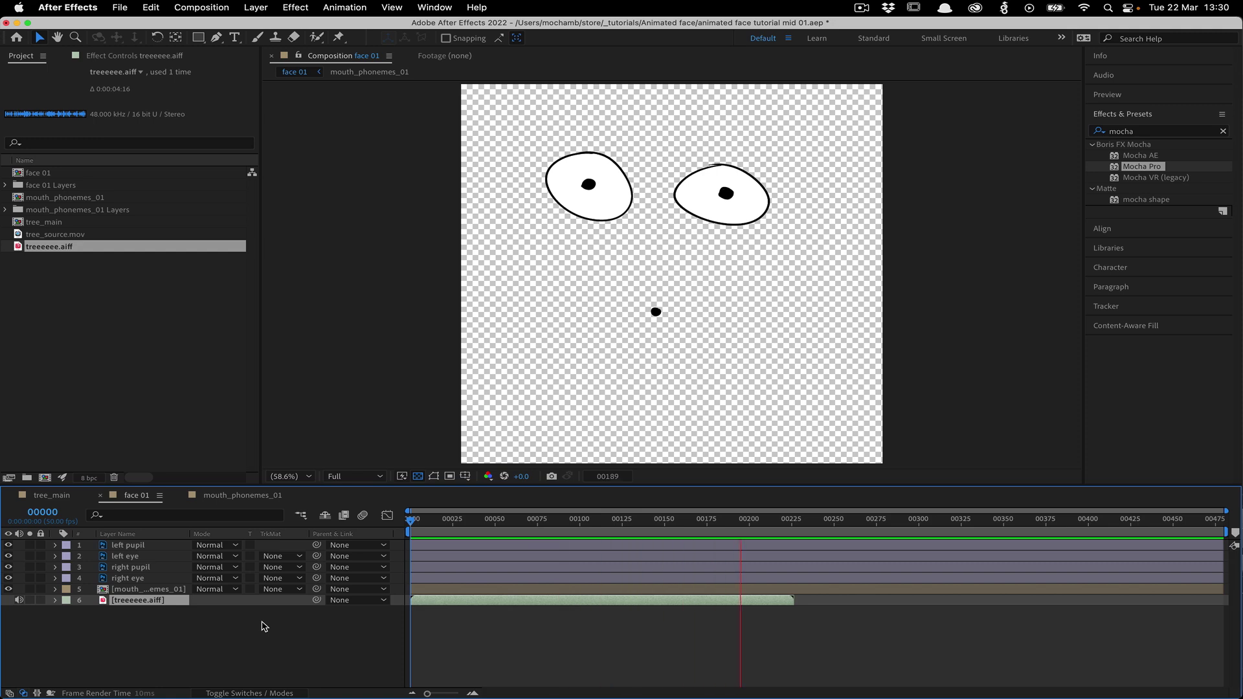
pyautogui.press('space')
pyautogui.click(788, 522)
pyautogui.press('Home')
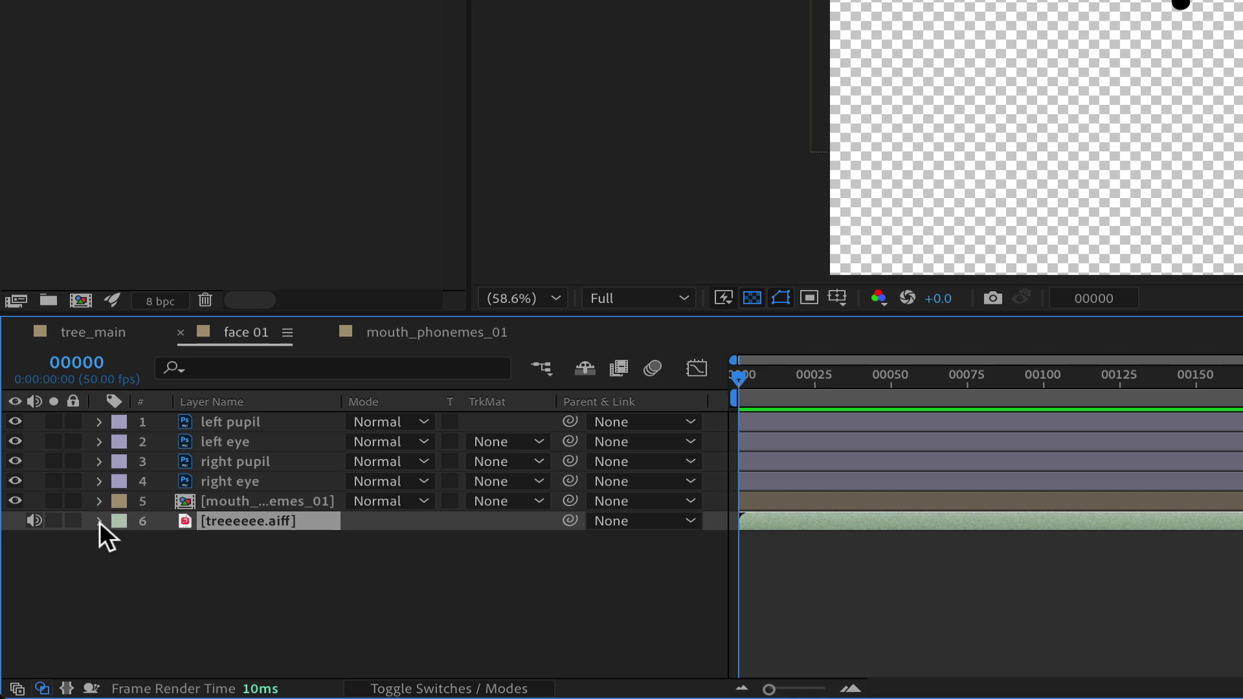
# - Reveal the audio waveform of the treeeeee.aiff layer
pyautogui.click(99, 522)
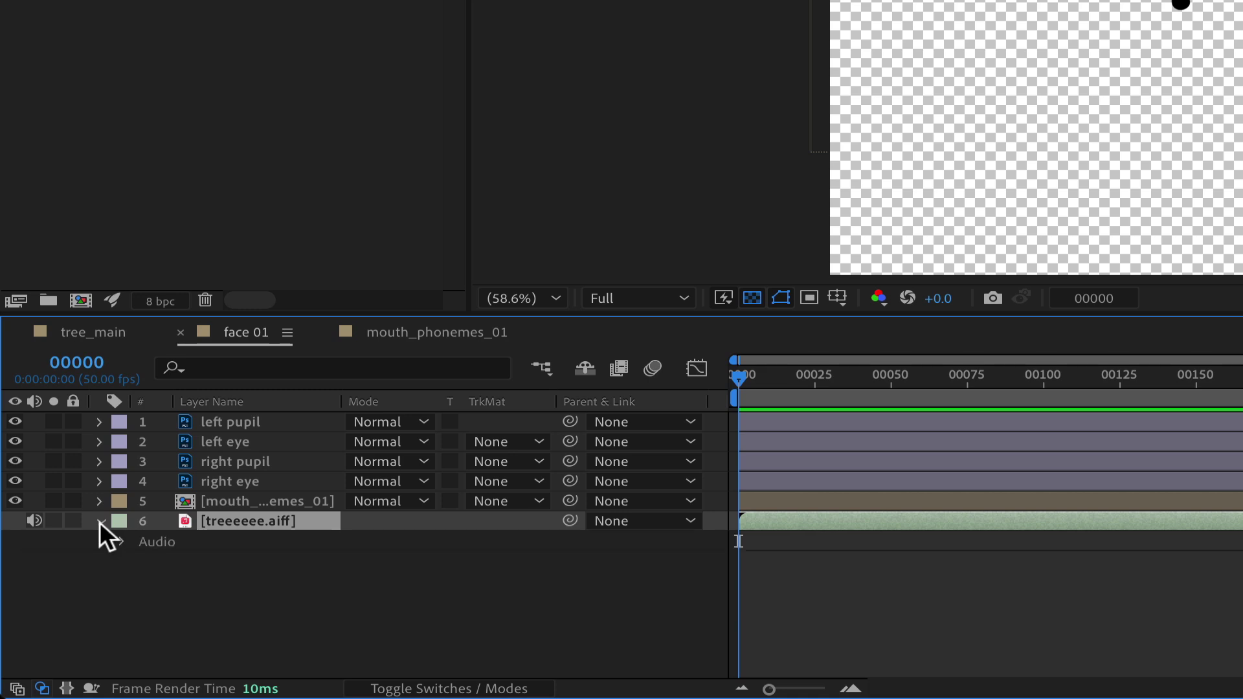
pyautogui.click(122, 542)
pyautogui.click(143, 582)
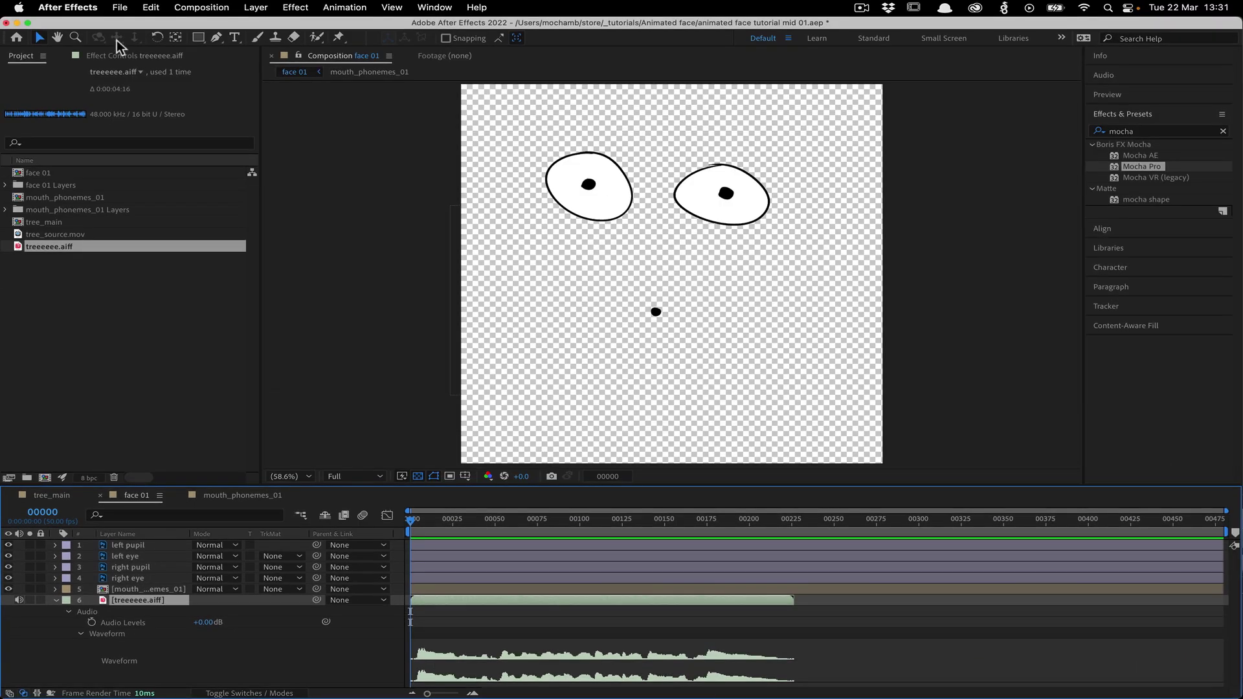
# - Enable keyframing for the mouth_phonemes_01 dropdown's Menu property at frame 5, where the speech begins in the waveform
pyautogui.click(112, 54)
pyautogui.click(138, 589)
pyautogui.moveTo(413, 522); pyautogui.dragTo(421, 531)
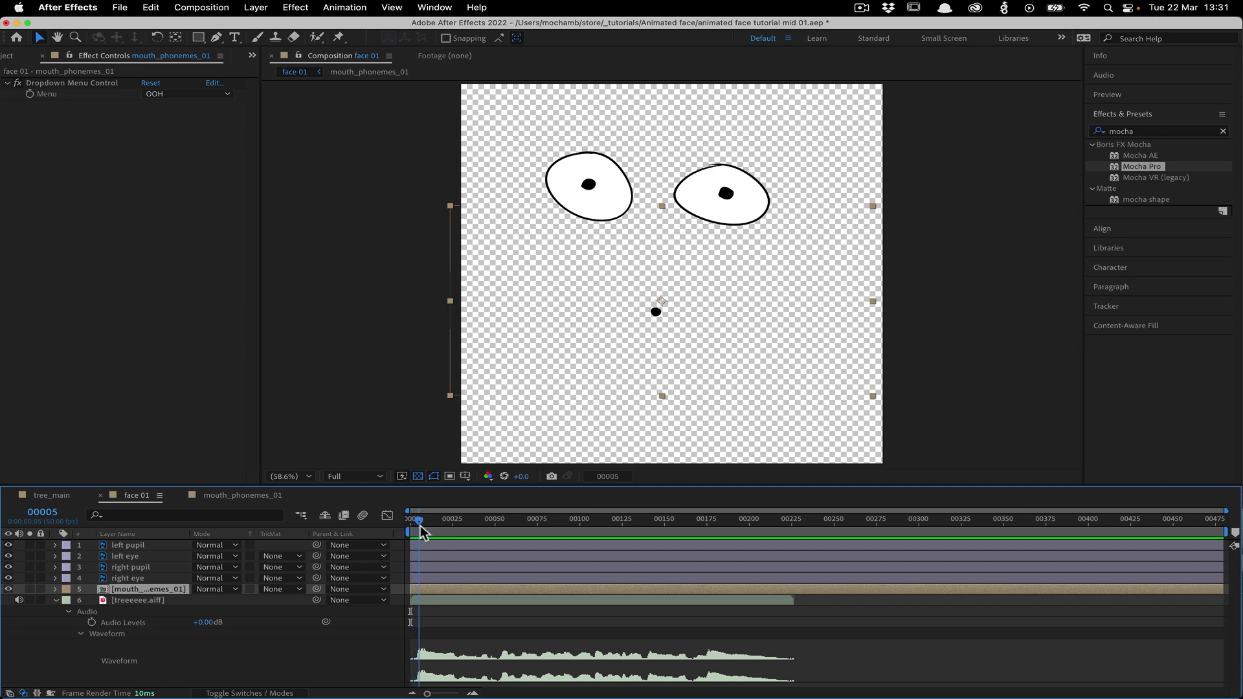
pyautogui.click(29, 95)
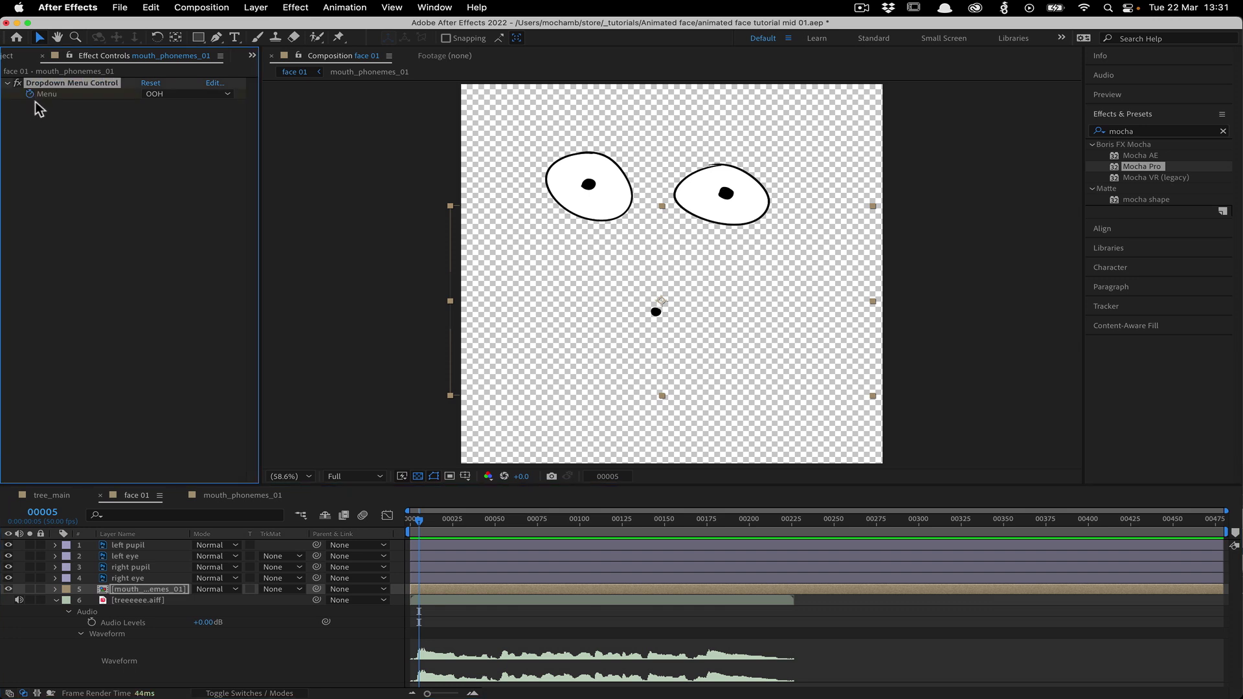
# - Reveal the mouth layer's keyframed properties and set the Menu keyframe at frame 5 to S, N, SH
pyautogui.click(143, 591)
pyautogui.press('u')
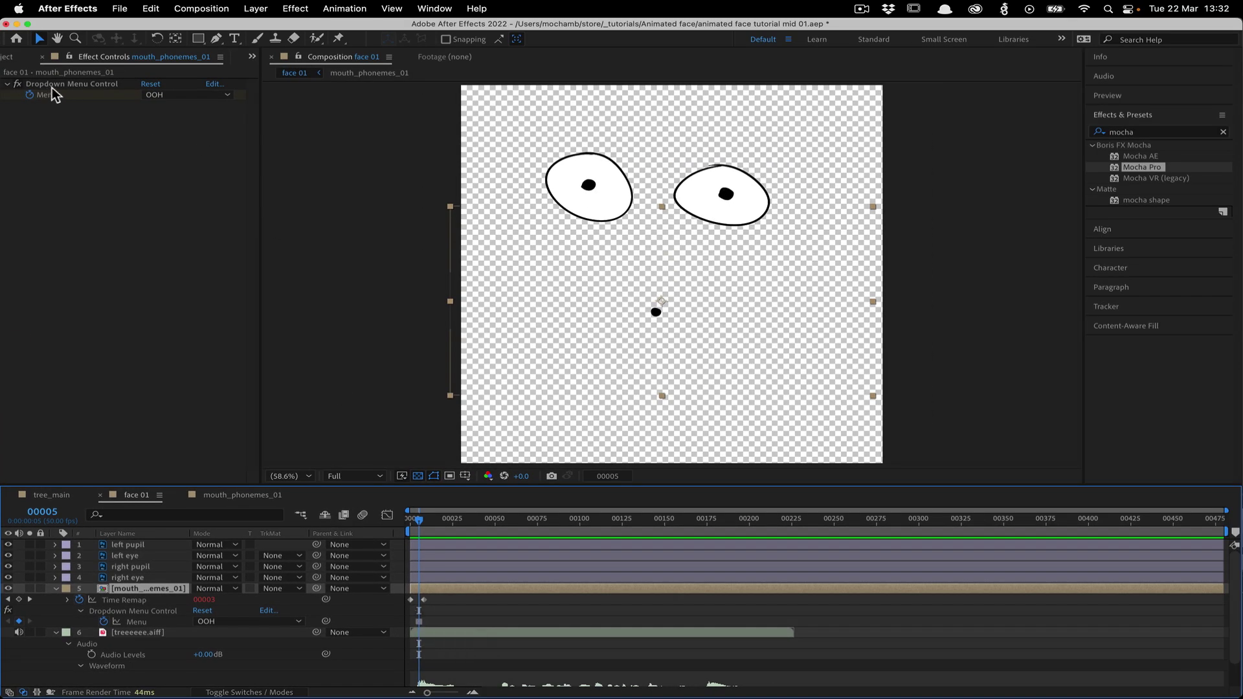
pyautogui.click(190, 94)
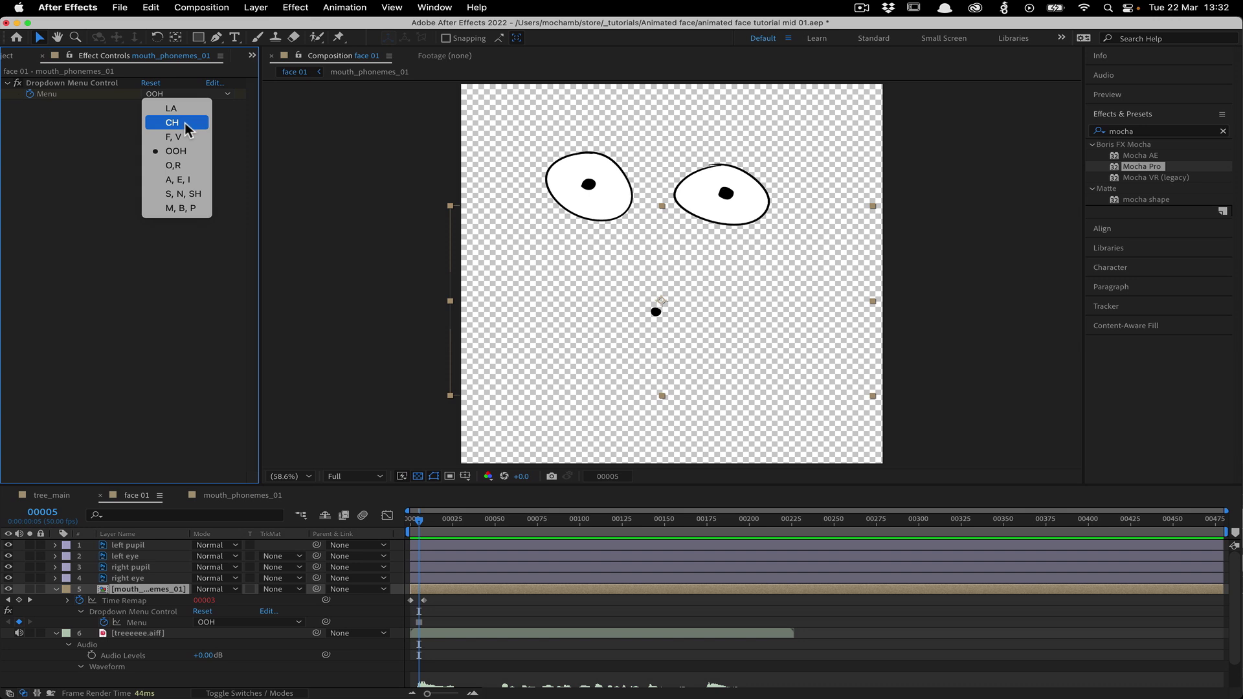
pyautogui.click(186, 194)
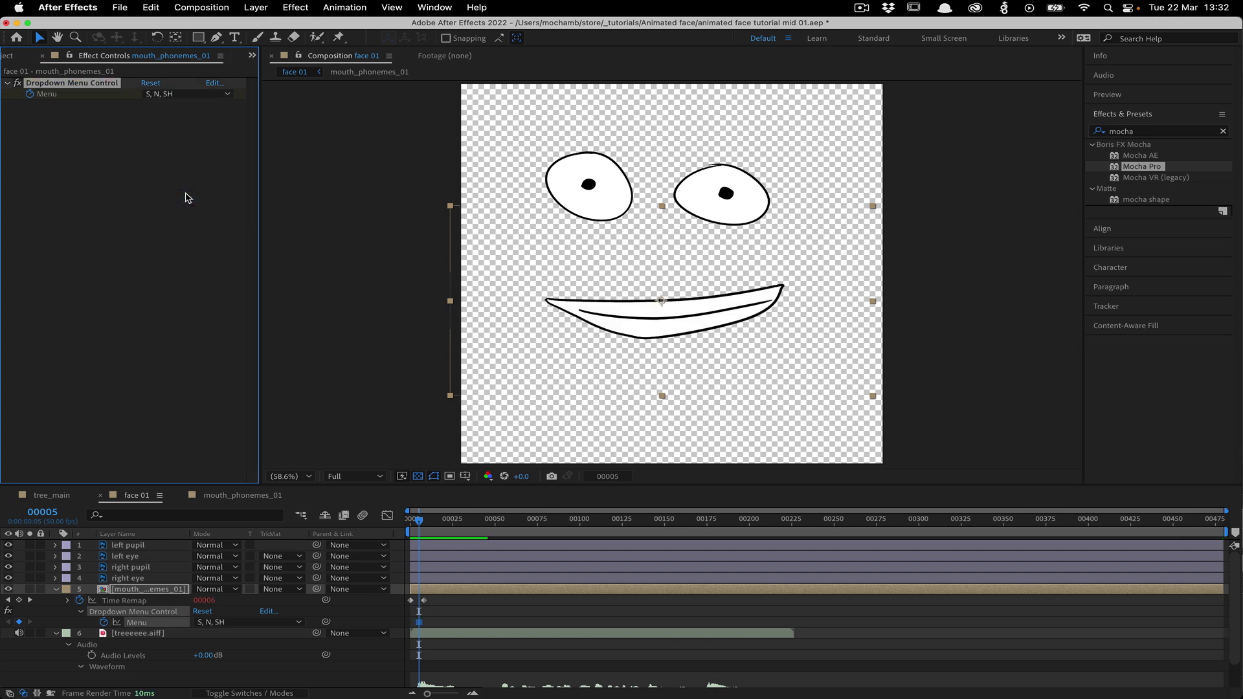
# - Change the mouth's Menu keyframe at frame 5 to A, E, I and key it to M, B, P at frame 0
pyautogui.click(188, 94)
pyautogui.click(184, 182)
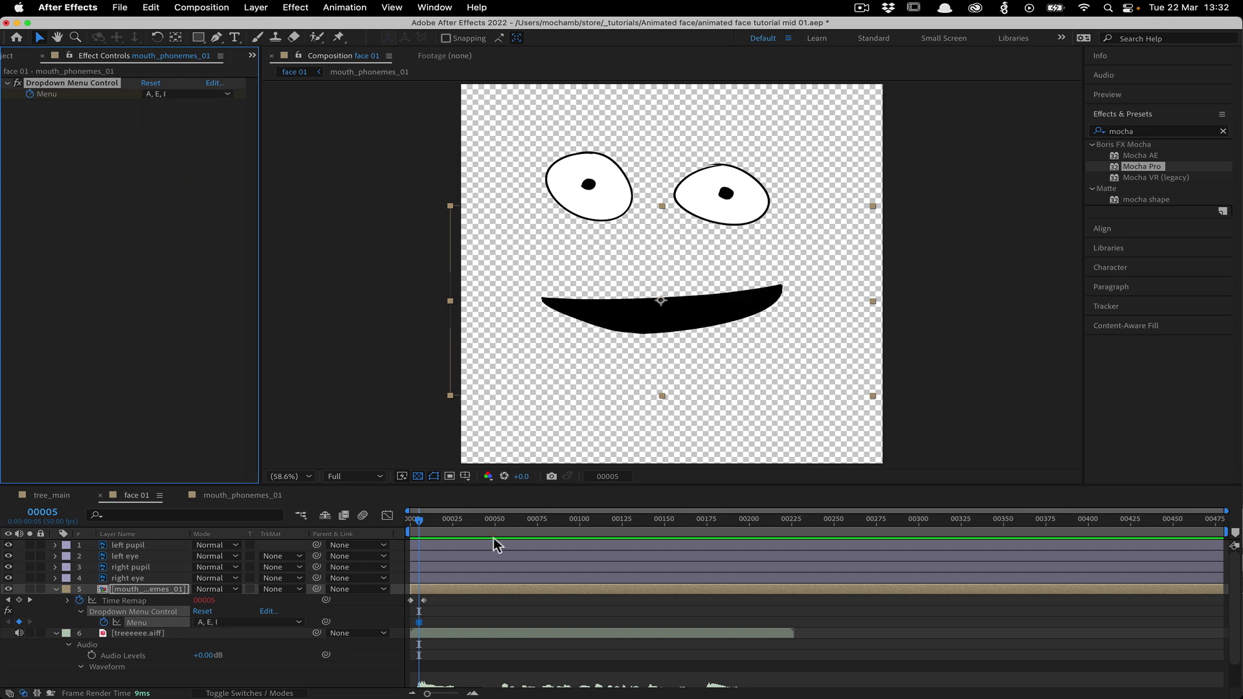
pyautogui.click(415, 520)
pyautogui.moveTo(416, 521); pyautogui.dragTo(391, 520)
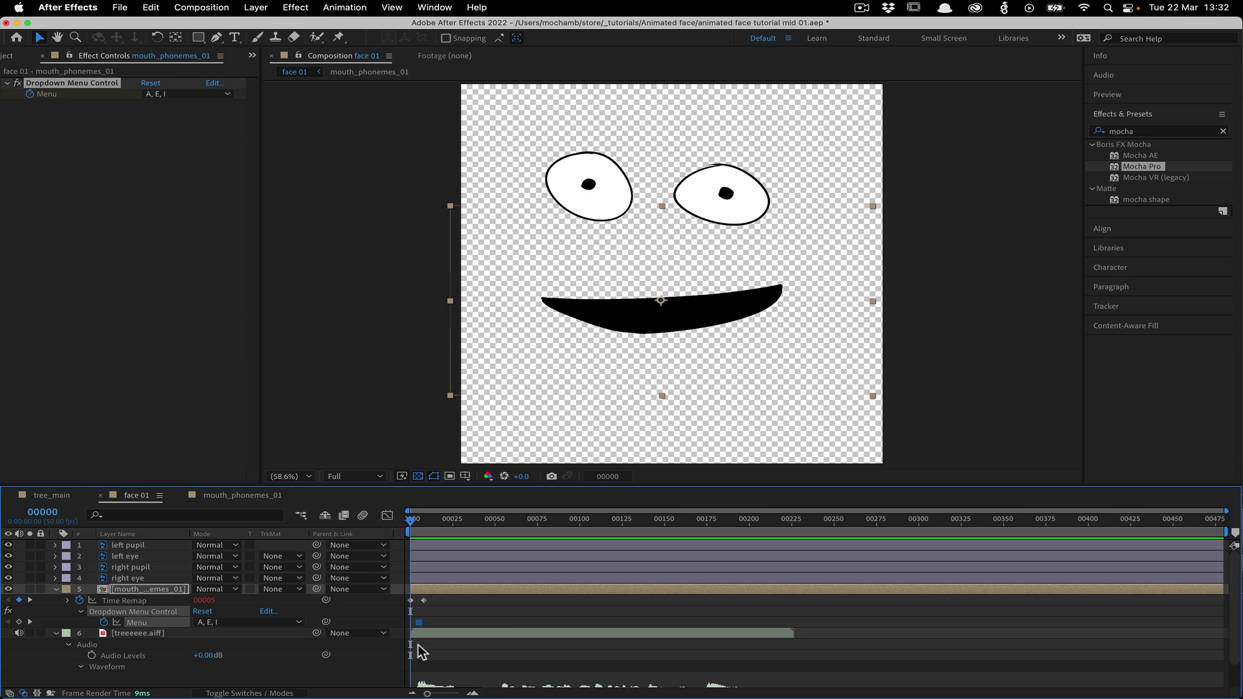
pyautogui.click(176, 96)
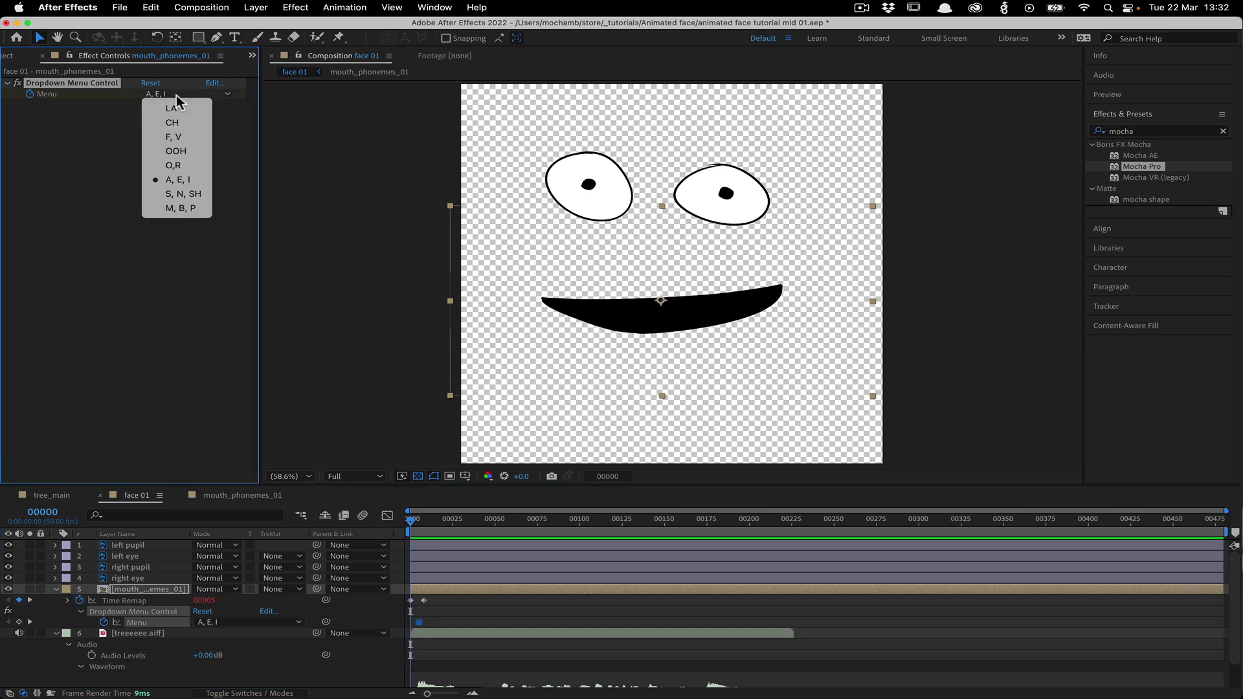
pyautogui.click(183, 211)
# - Key the mouth's Menu property to LA at frame 9 and to O,R at frame 14
pyautogui.moveTo(415, 527); pyautogui.dragTo(428, 528)
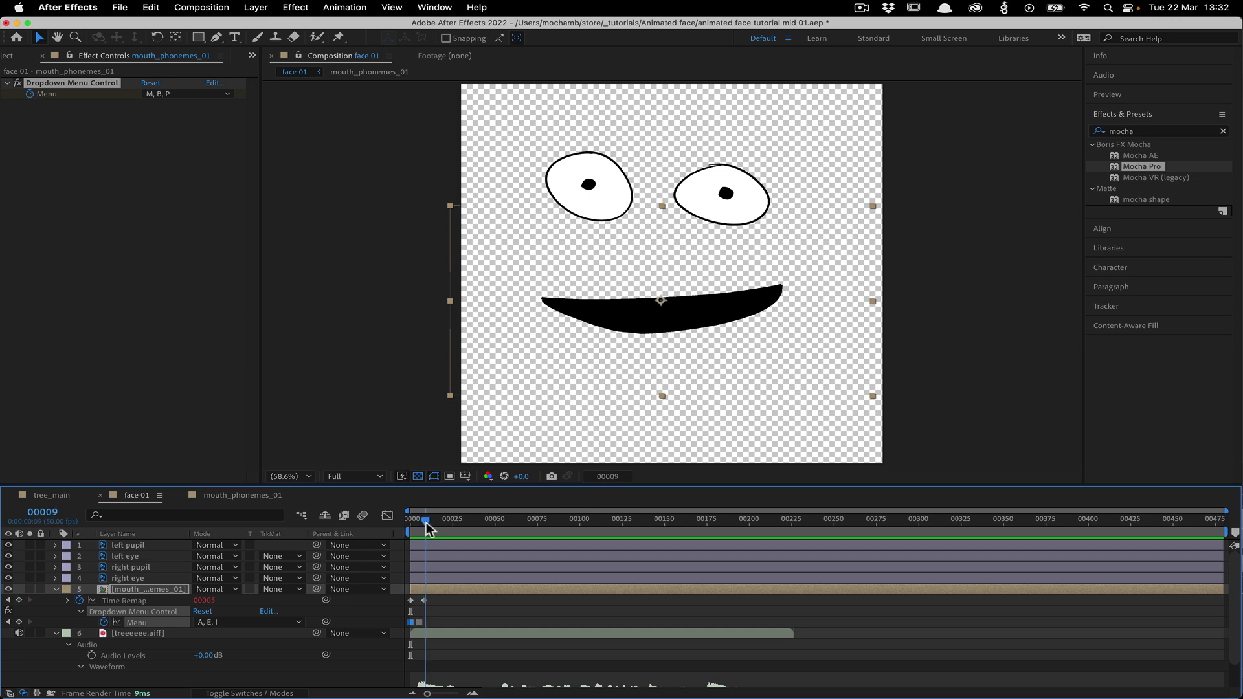
pyautogui.click(173, 93)
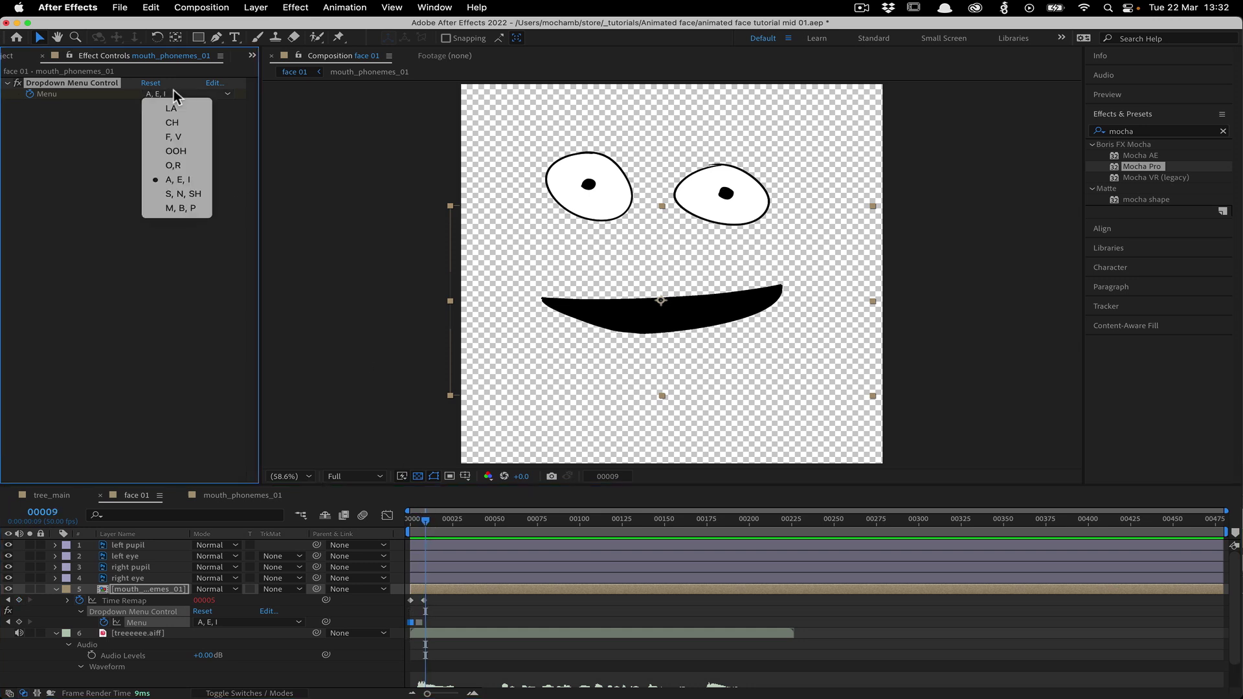
pyautogui.click(172, 108)
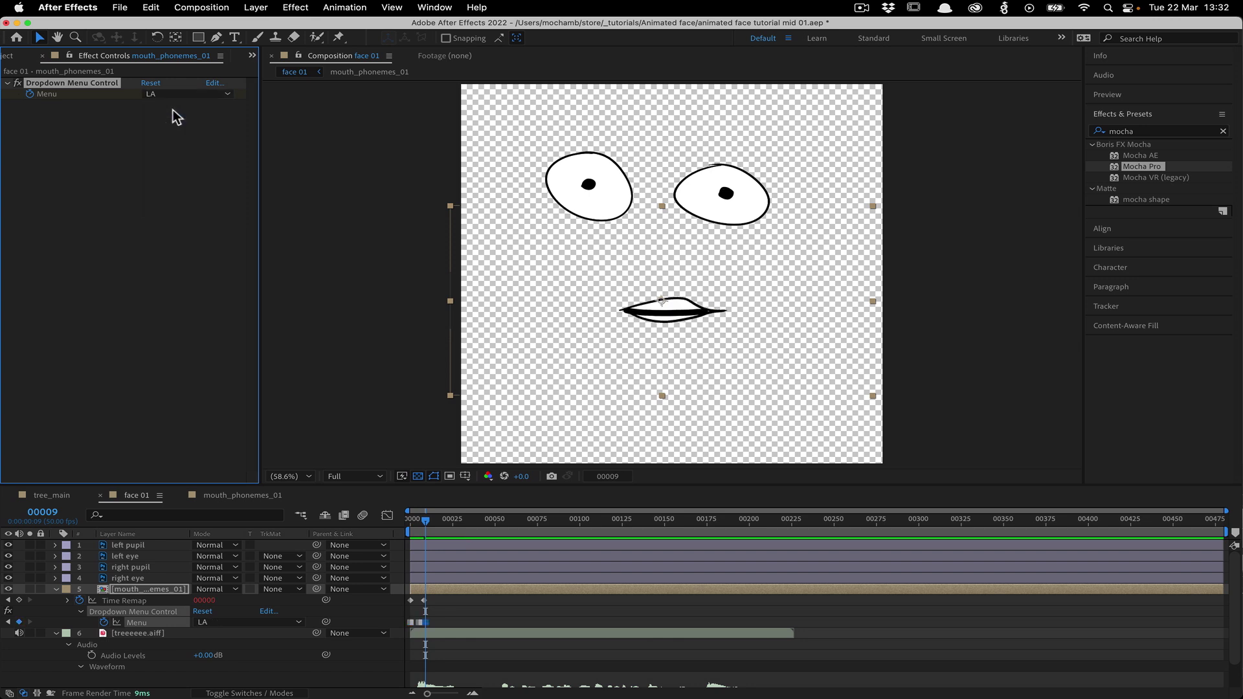
pyautogui.moveTo(425, 529); pyautogui.dragTo(434, 528)
pyautogui.click(173, 94)
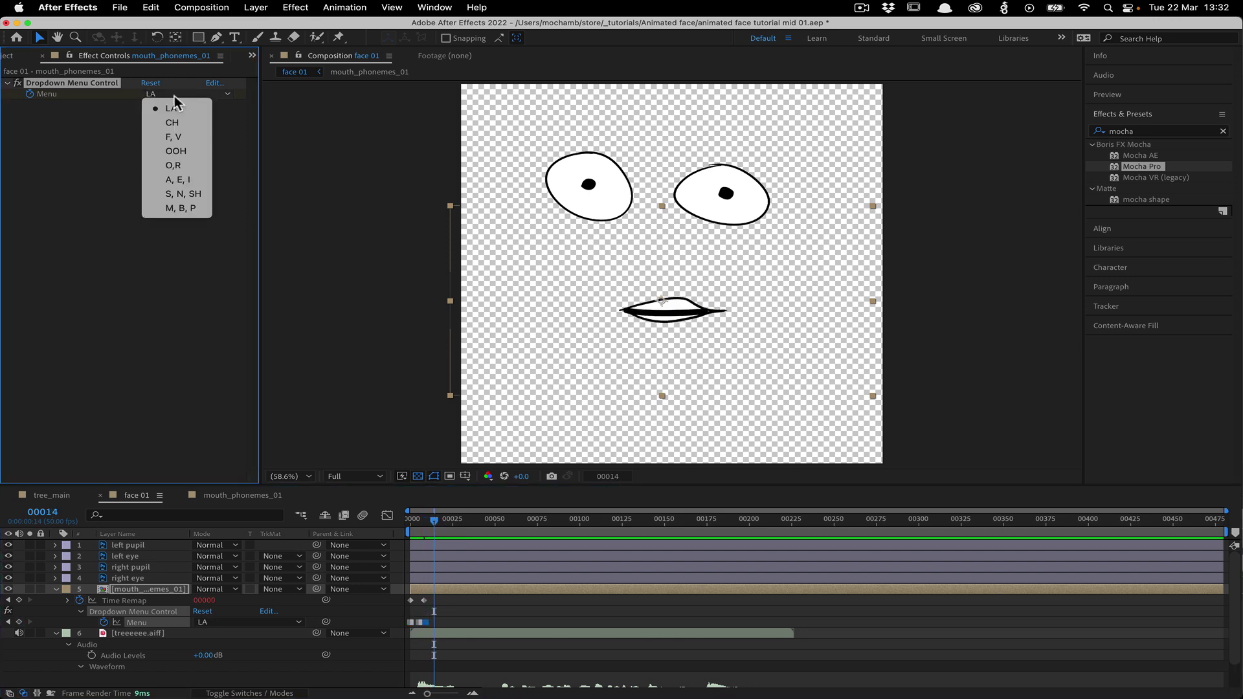
pyautogui.click(183, 171)
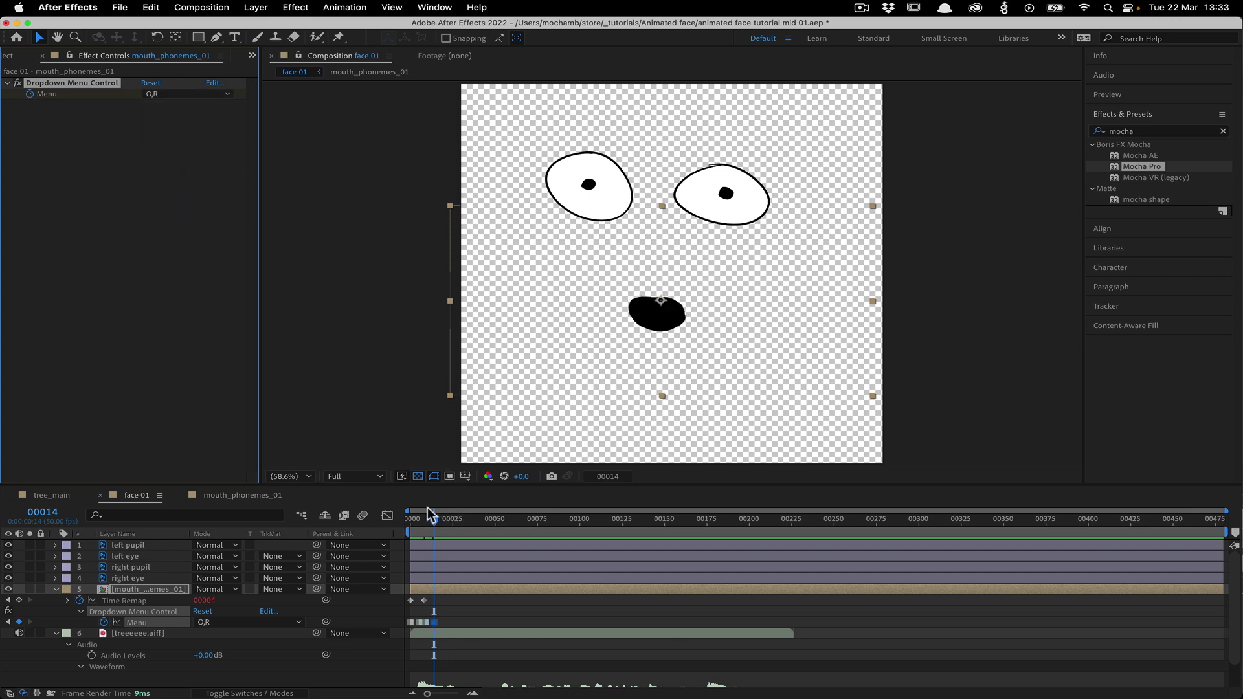
# - Play back the first mouth shapes from frame 0 to check them against the audio
pyautogui.moveTo(435, 520); pyautogui.dragTo(411, 521)
pyautogui.press('space')
pyautogui.press('space')
pyautogui.press('space')
pyautogui.click(473, 520)
pyautogui.press('space')
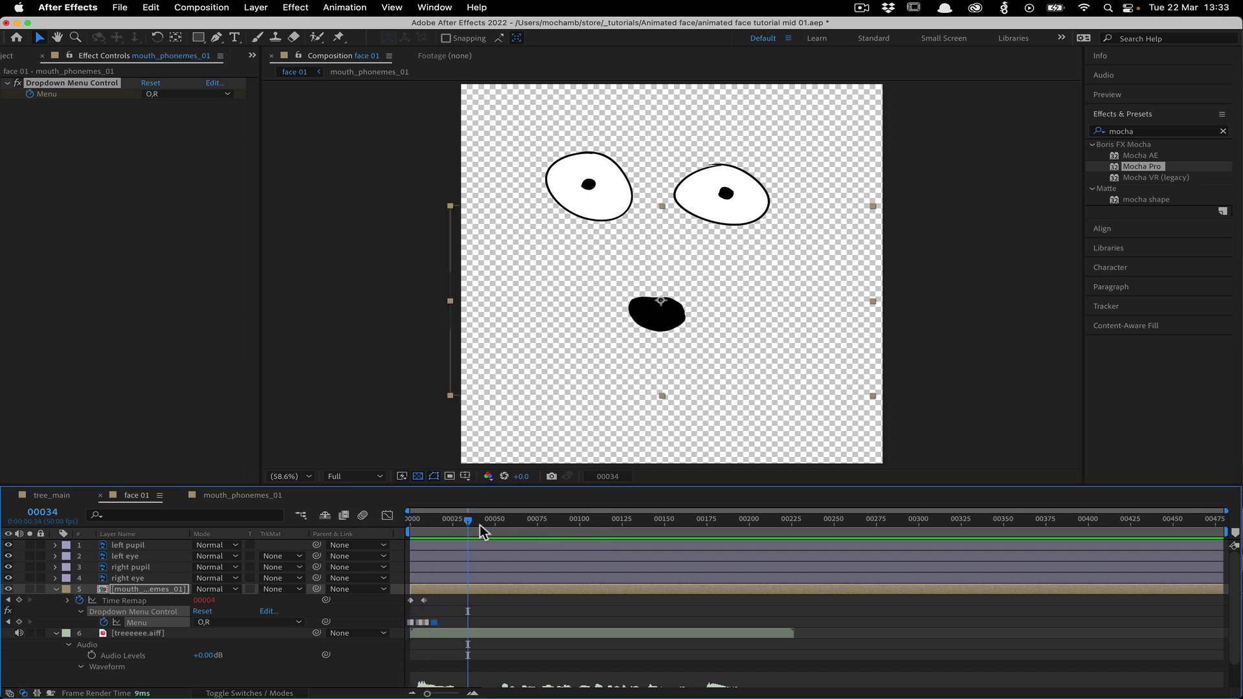
# - Continue keying the mouth's Menu along the waveform beyond frame 14, using the CH, A, E, I and S, N, SH shapes
pyautogui.moveTo(470, 528); pyautogui.dragTo(478, 479)
pyautogui.click(187, 93)
pyautogui.click(171, 123)
pyautogui.click(187, 94)
pyautogui.click(181, 184)
pyautogui.click(188, 94)
pyautogui.click(181, 194)
# - Key further M, B, P and O,R mouth shapes up to about frame 60 and play back the lip sync
pyautogui.press('space')
pyautogui.click(187, 94)
pyautogui.click(181, 208)
pyautogui.click(187, 94)
pyautogui.click(173, 165)
pyautogui.click(188, 94)
pyautogui.click(184, 209)
pyautogui.press('space')
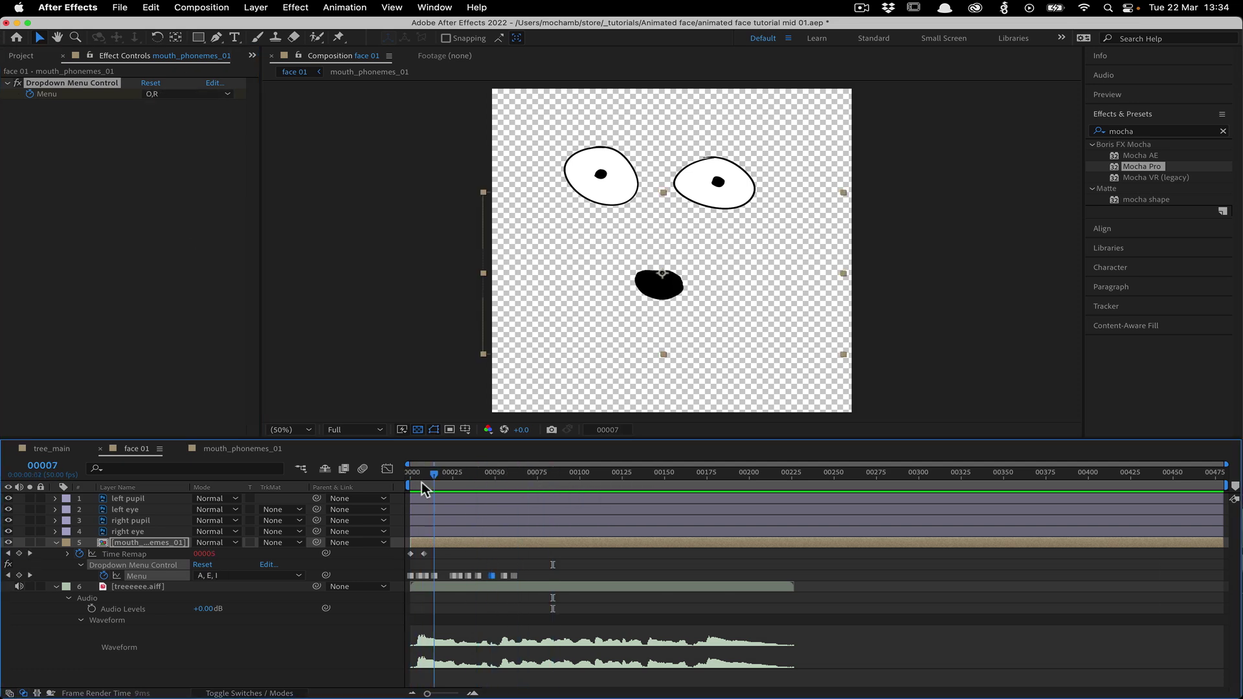
# - Key the mouth's Menu to A, E, I at about frame 65 and to M, B, P at about frame 78
pyautogui.press('space')
pyautogui.click(521, 480)
pyautogui.click(187, 94)
pyautogui.click(184, 184)
pyautogui.click(543, 479)
pyautogui.click(187, 94)
pyautogui.click(183, 208)
# - Key S, N, SH at about frame 82 and an A, E, I mouth shape positioned at about frame 101
pyautogui.click(609, 479)
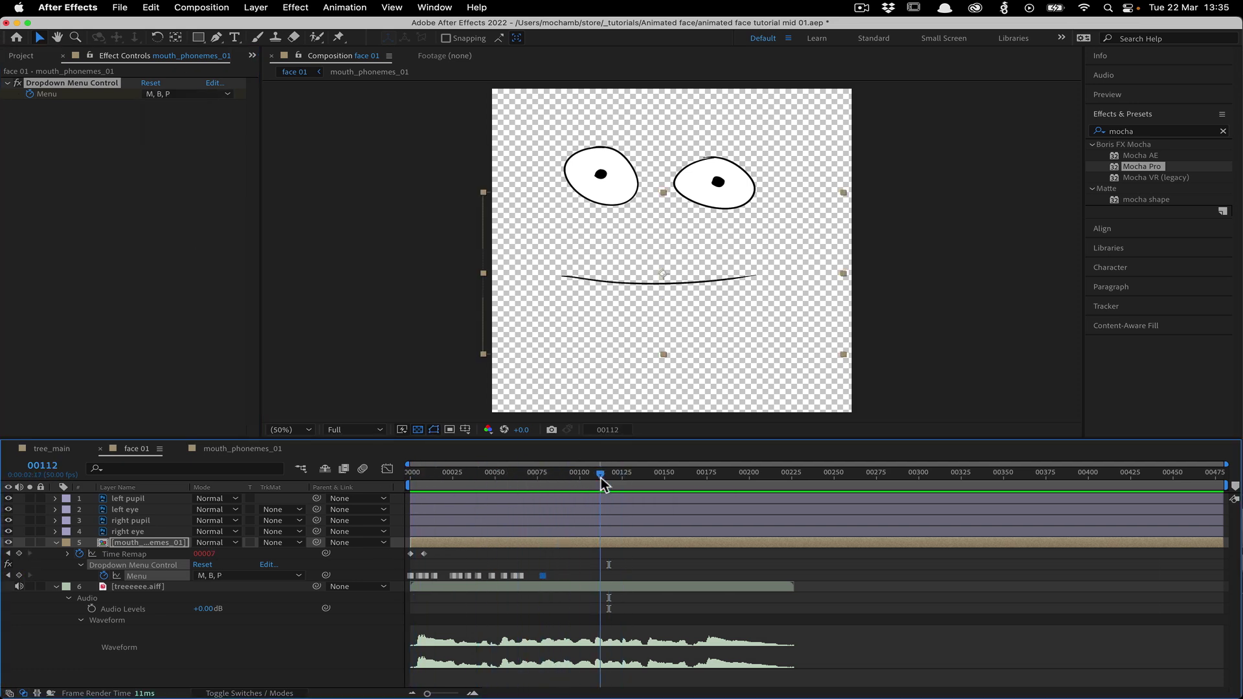
pyautogui.click(188, 94)
pyautogui.click(183, 182)
pyautogui.press('space')
pyautogui.click(550, 479)
pyautogui.click(188, 94)
pyautogui.click(181, 191)
pyautogui.click(558, 479)
pyautogui.moveTo(596, 576); pyautogui.dragTo(581, 575)
# - Preview the lip sync from about frame 67 and key another A, E, I mouth shape
pyautogui.click(524, 480)
pyautogui.press('space')
pyautogui.click(187, 94)
pyautogui.click(184, 184)
pyautogui.click(589, 479)
# - Key A, E, I and M, B, P mouth shapes from about frame 137 onward, ending with A, E, I at frame 157
pyautogui.click(655, 479)
pyautogui.click(188, 94)
pyautogui.click(497, 470)
pyautogui.click(643, 479)
pyautogui.click(185, 94)
pyautogui.click(173, 182)
pyautogui.click(180, 208)
pyautogui.click(677, 479)
pyautogui.click(184, 180)
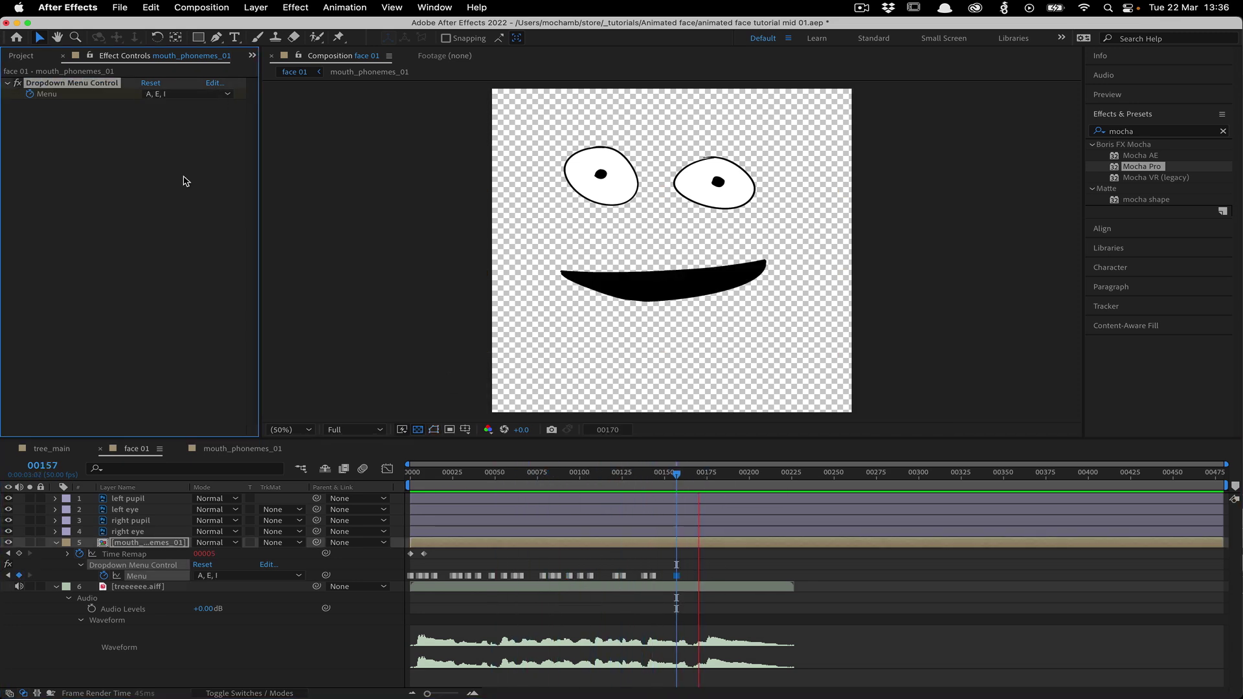
# - Add a mouth keyframe near frame 171, A, E, I near frame 180 and a closing M, B, P near frame 215
pyautogui.click(700, 480)
pyautogui.click(183, 96)
pyautogui.click(711, 479)
pyautogui.click(195, 95)
pyautogui.click(184, 180)
pyautogui.click(775, 479)
pyautogui.click(183, 95)
pyautogui.click(173, 209)
# - Play back the lip sync from several points between frame 0 and about frame 150 to check its timing
pyautogui.press('space')
pyautogui.click(589, 477)
pyautogui.press('space')
pyautogui.click(412, 479)
pyautogui.press('space')
pyautogui.click(522, 481)
pyautogui.press('space')
pyautogui.click(618, 480)
pyautogui.click(663, 480)
pyautogui.press('space')
pyautogui.press('space')
# - Shift the Menu keyframes near frames 157 and 171 a few frames earlier
pyautogui.moveTo(676, 575); pyautogui.dragTo(673, 575)
pyautogui.click(696, 479)
pyautogui.moveTo(701, 575); pyautogui.dragTo(695, 575)
# - Play the whole lip sync from the start, return to frame 0 and save the project
pyautogui.moveTo(629, 479); pyautogui.dragTo(357, 477)
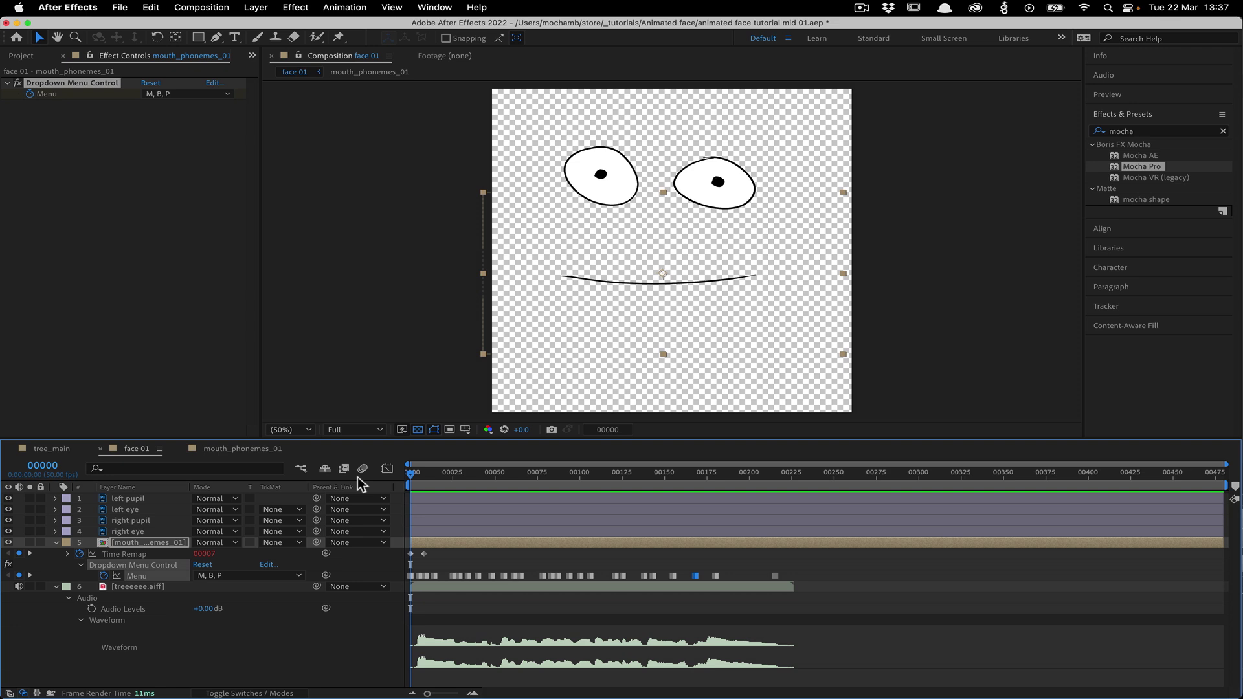
pyautogui.press('space')
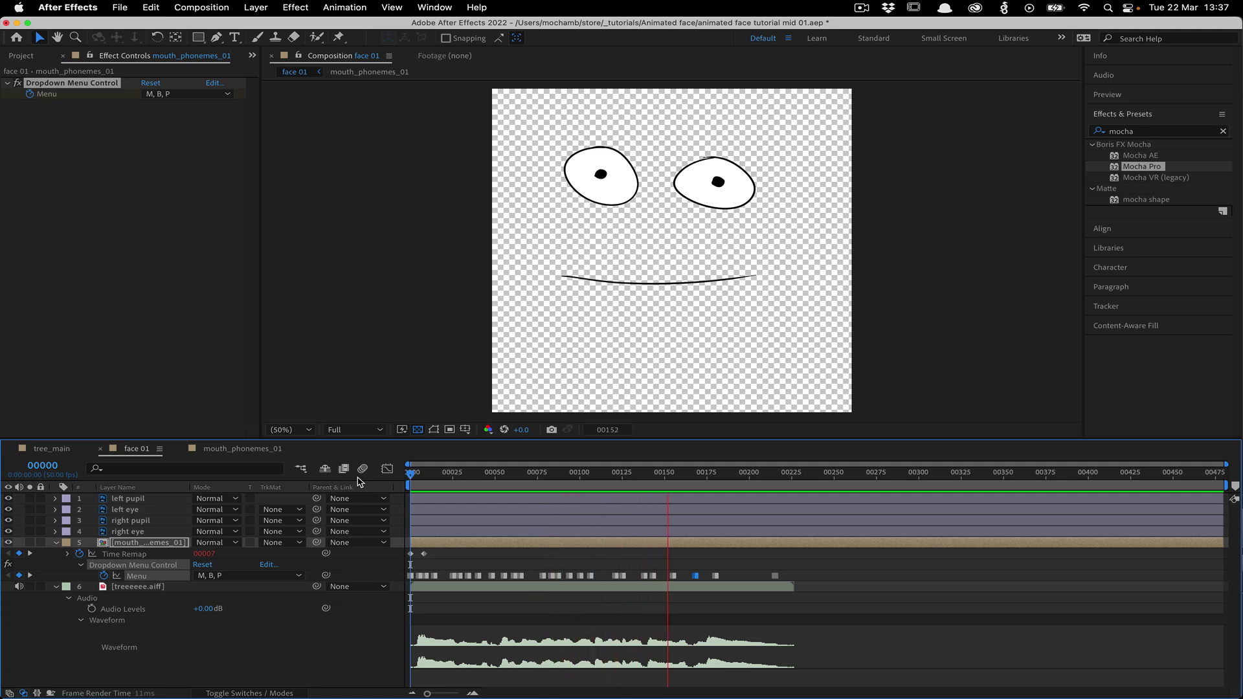
pyautogui.press('space')
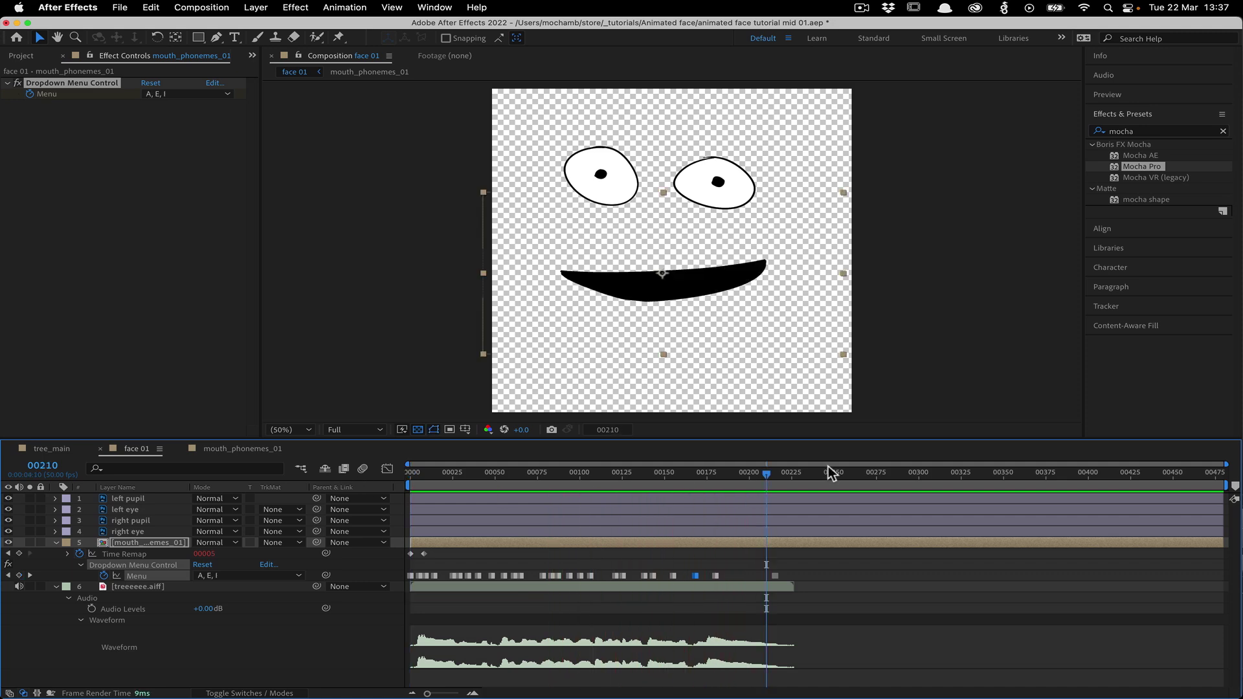
pyautogui.moveTo(769, 476); pyautogui.dragTo(397, 487)
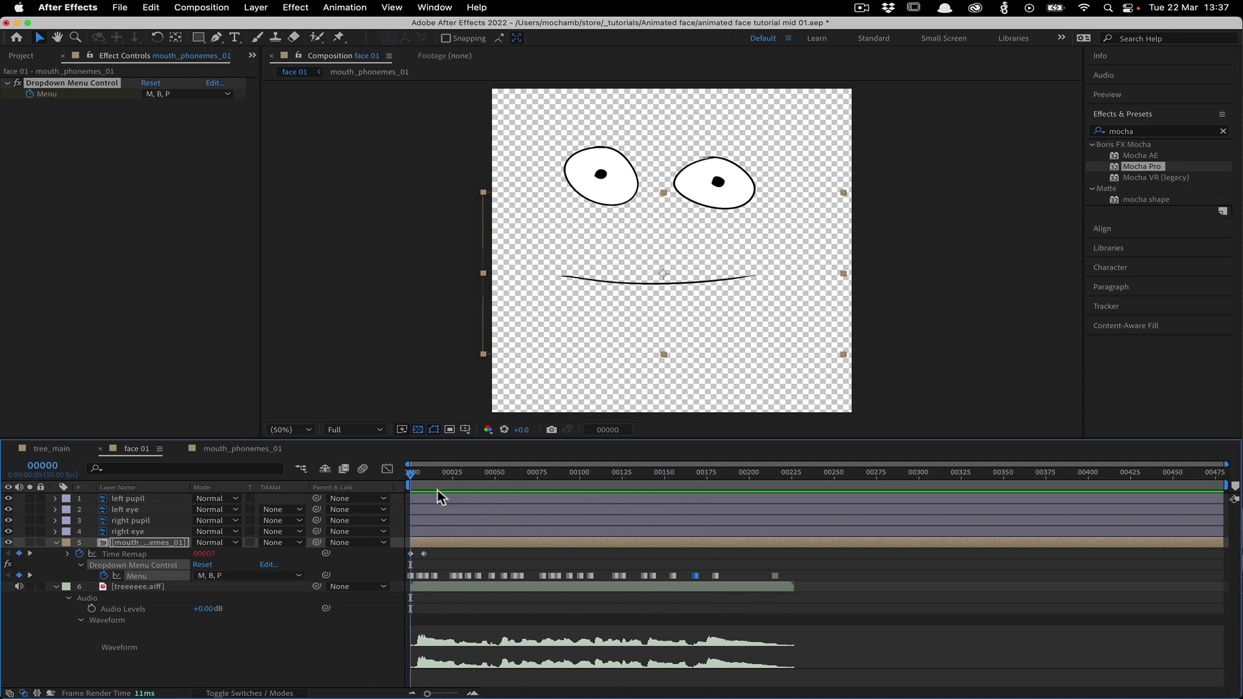
pyautogui.press('super+s')
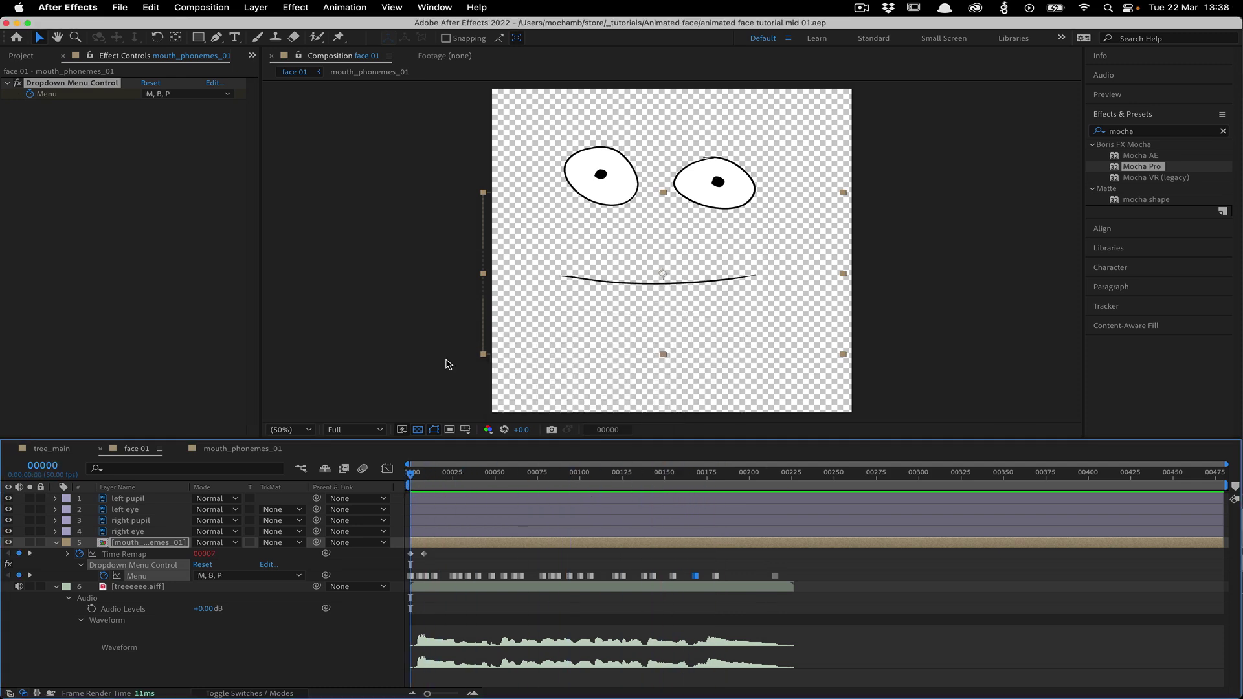
# - Place the face 01 composition below tree_source.mov in tree_main and set it as the Mocha Pro effect's Insert Layer
pyautogui.click(52, 448)
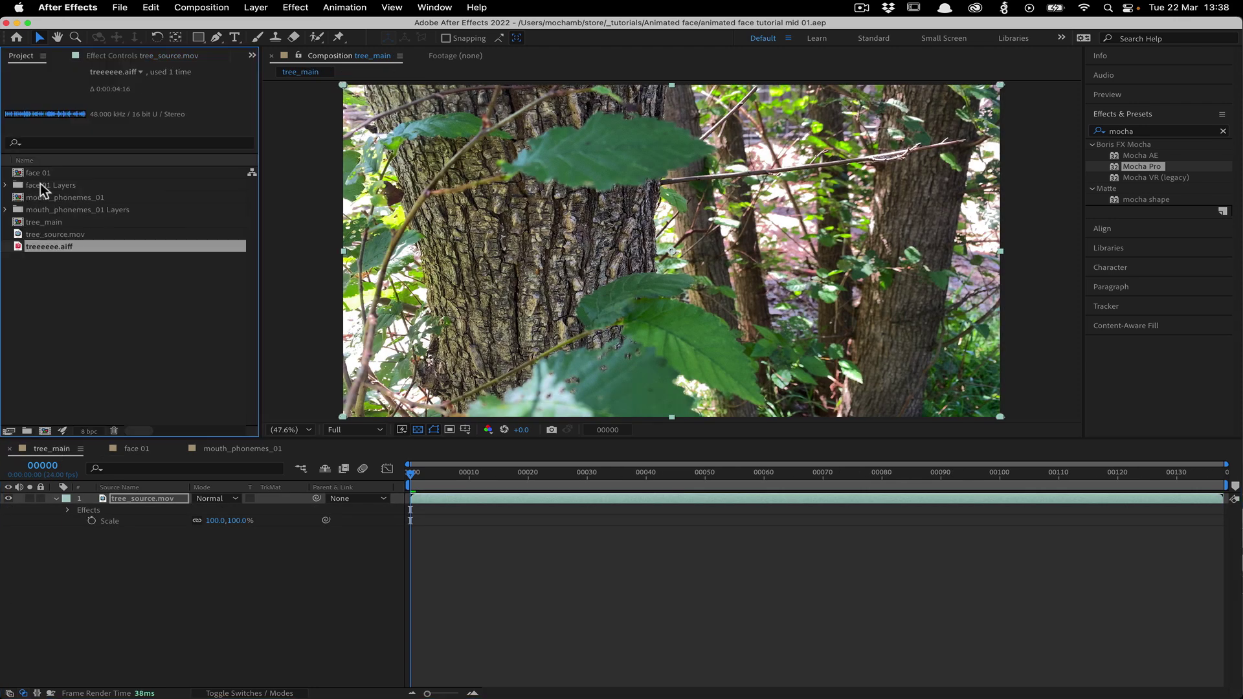
pyautogui.moveTo(39, 172); pyautogui.dragTo(180, 558)
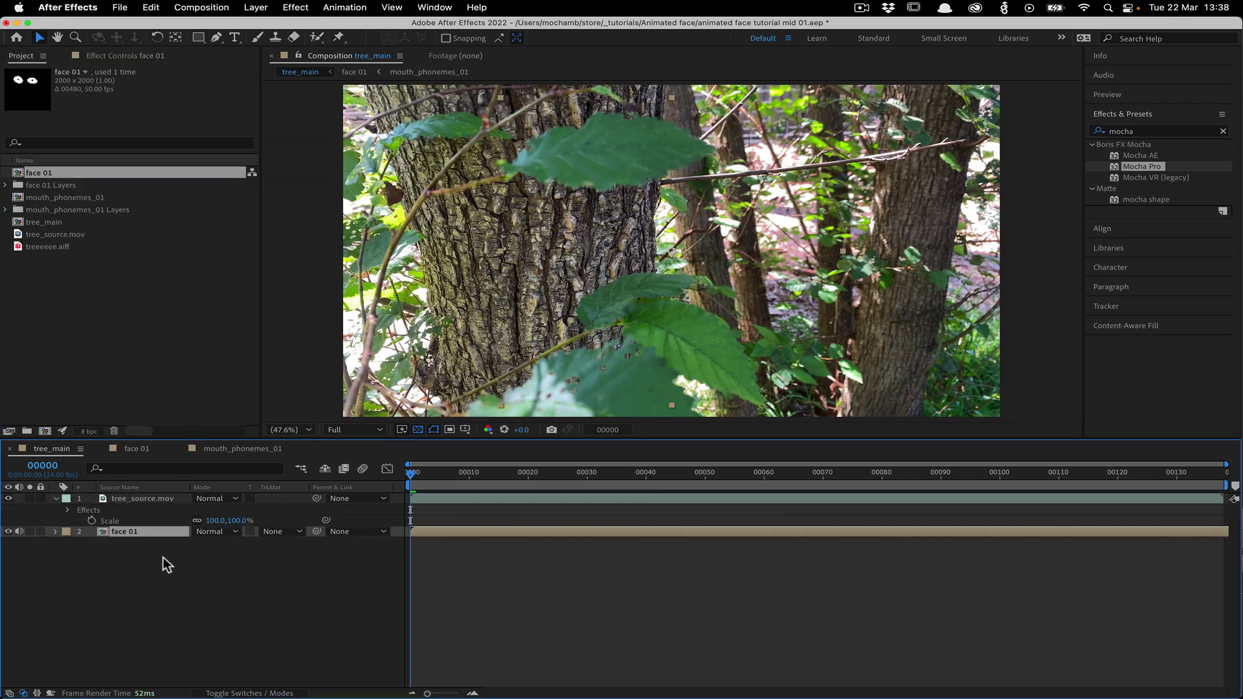
pyautogui.click(144, 500)
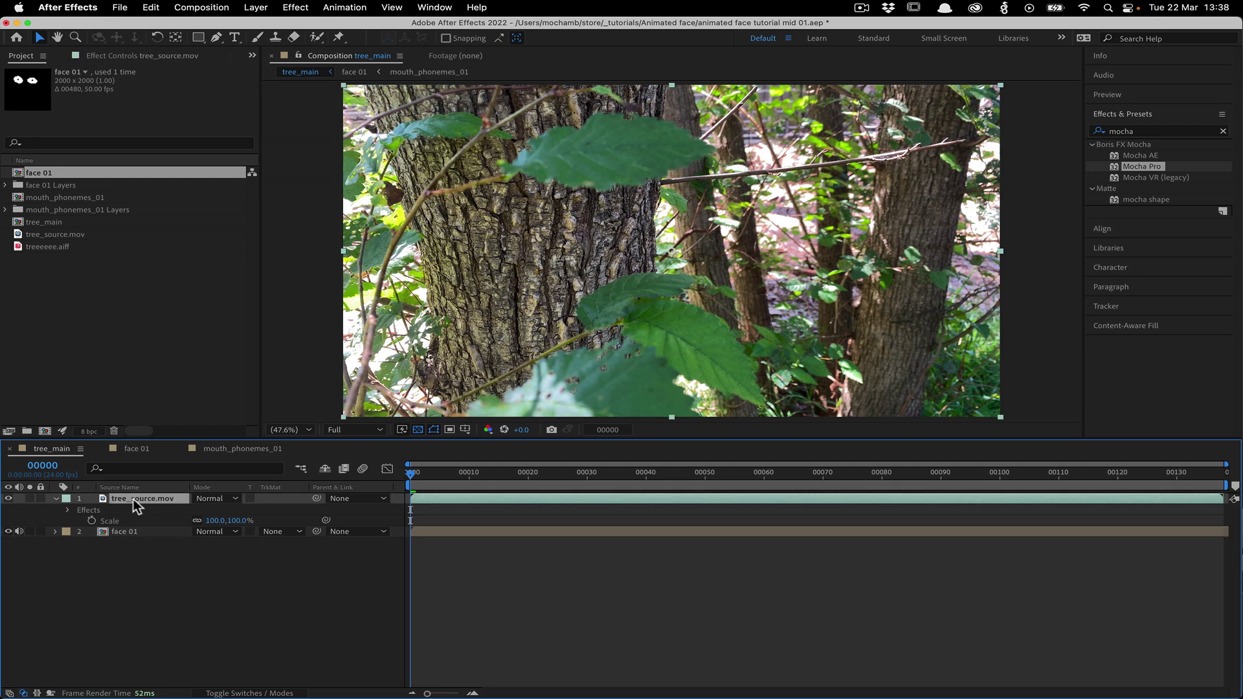
pyautogui.click(94, 57)
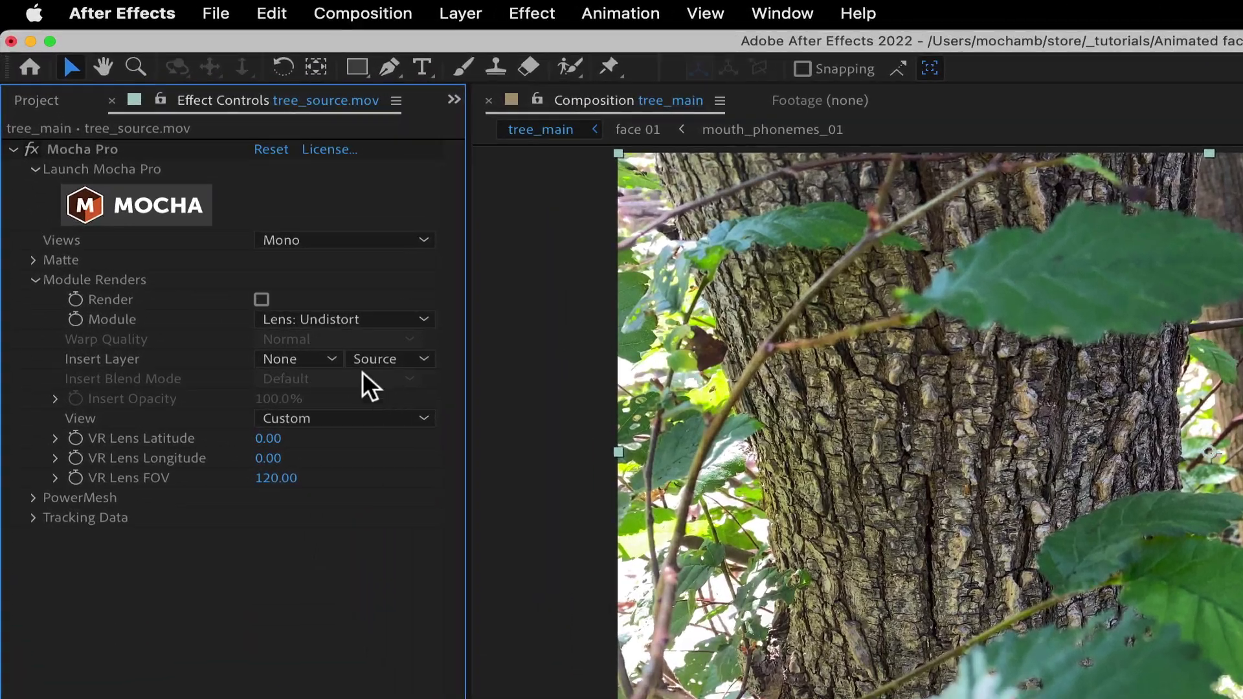
pyautogui.click(304, 359)
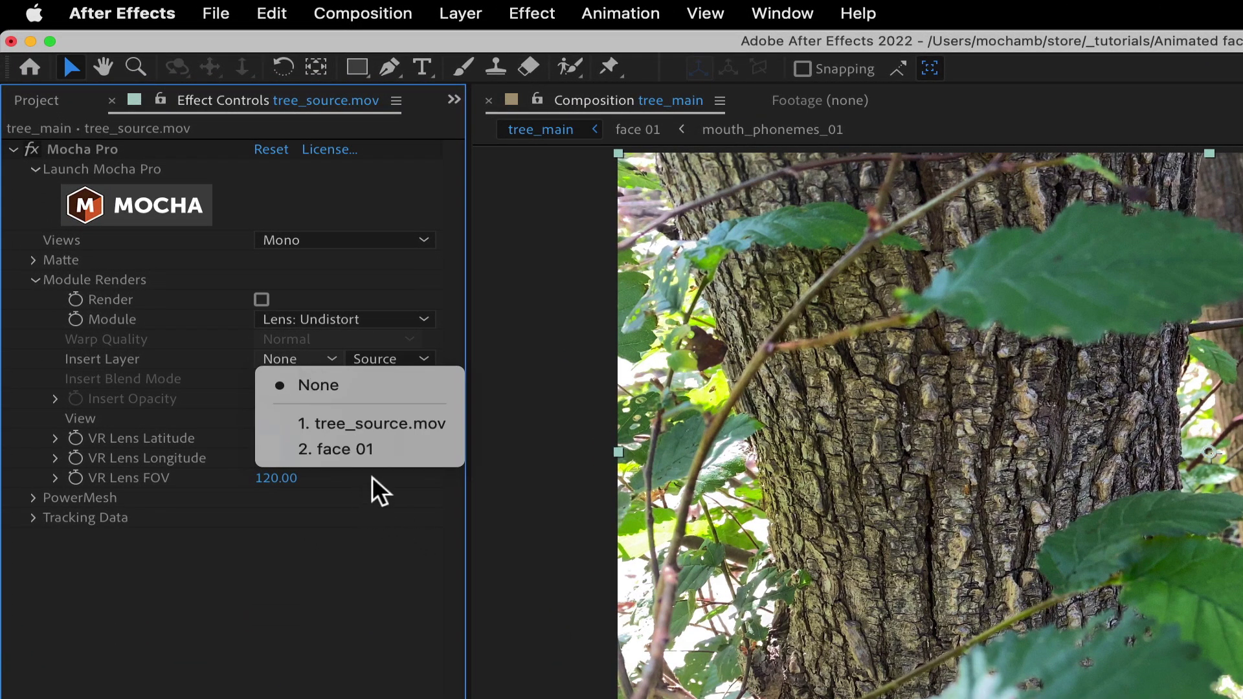
pyautogui.click(363, 452)
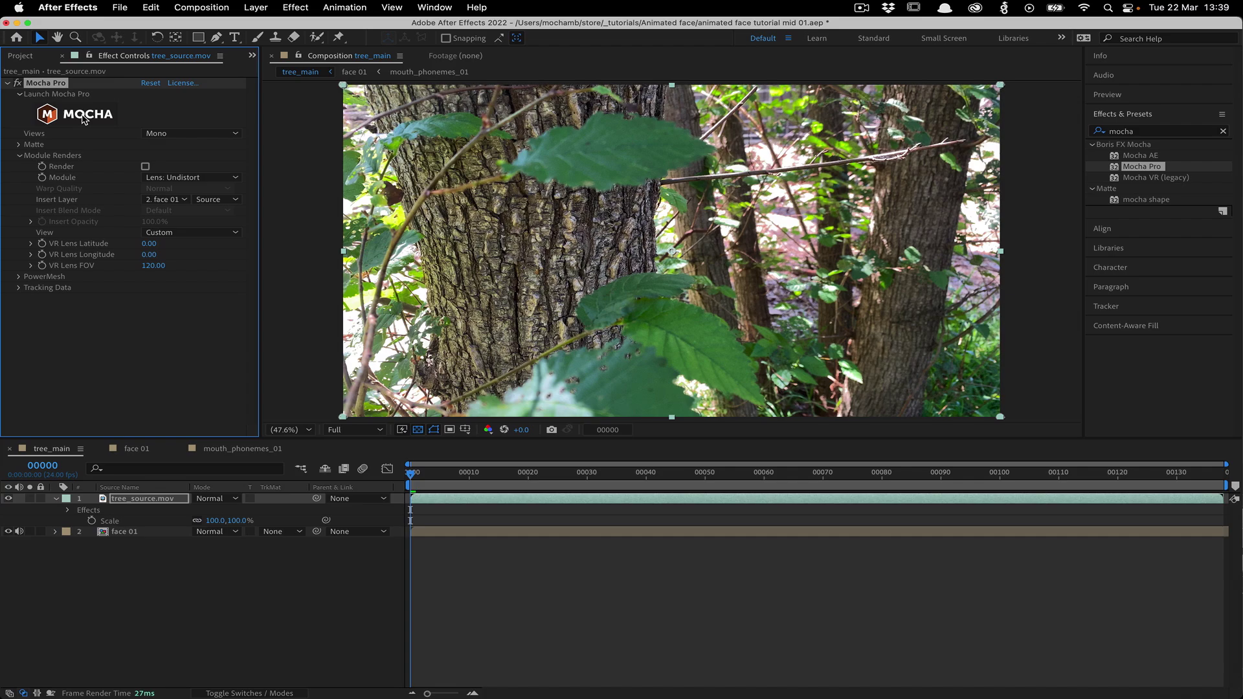
# - Launch Mocha Pro and set the trunk track layer's insert clip to Insert Layer, working at frame 89
pyautogui.click(83, 116)
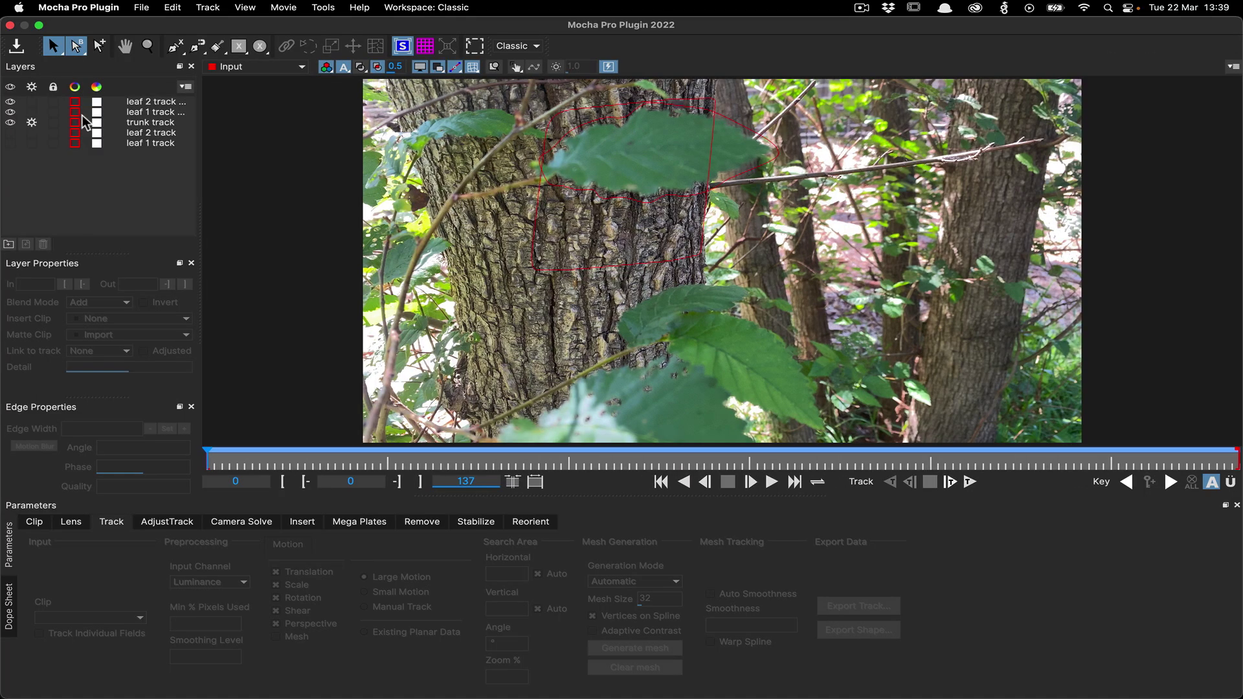
pyautogui.click(139, 123)
pyautogui.moveTo(207, 461); pyautogui.dragTo(878, 484)
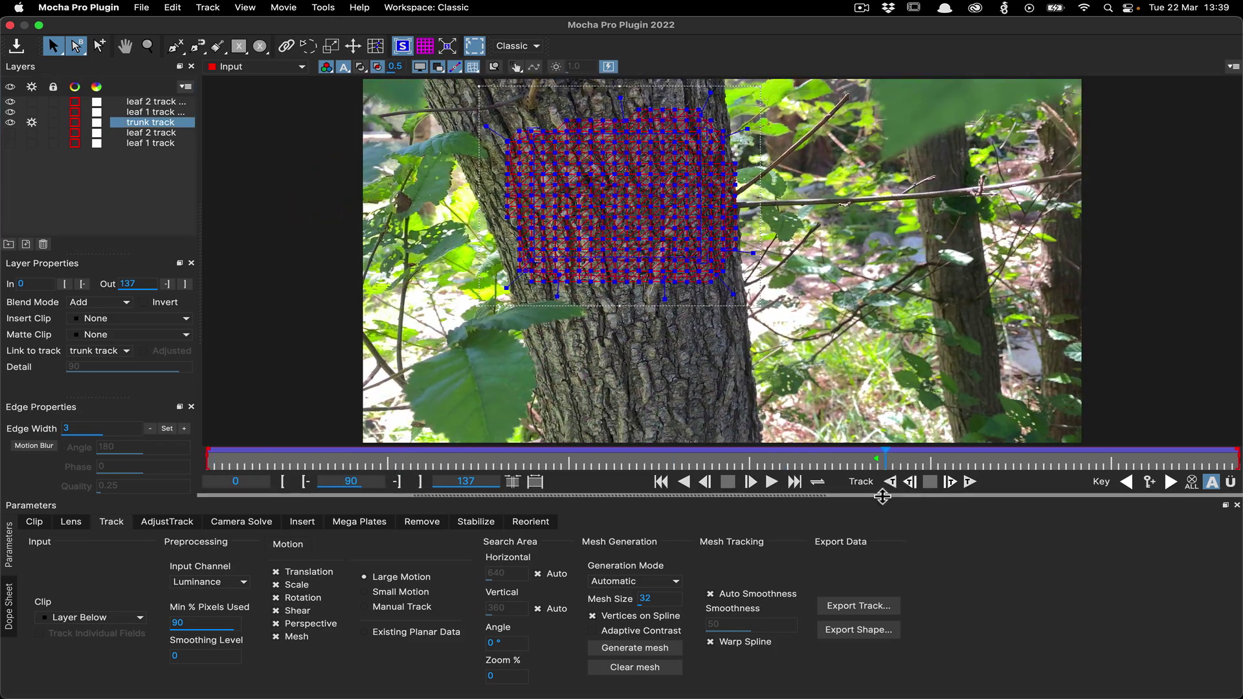
pyautogui.click(304, 525)
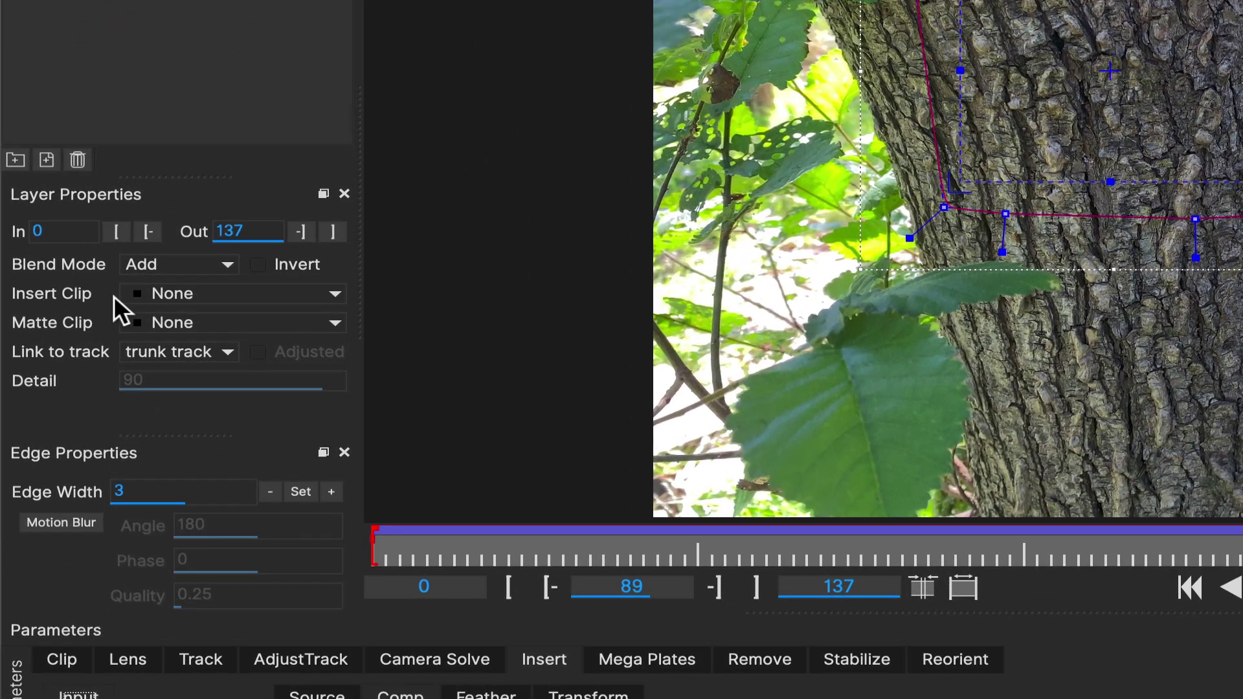
pyautogui.click(201, 294)
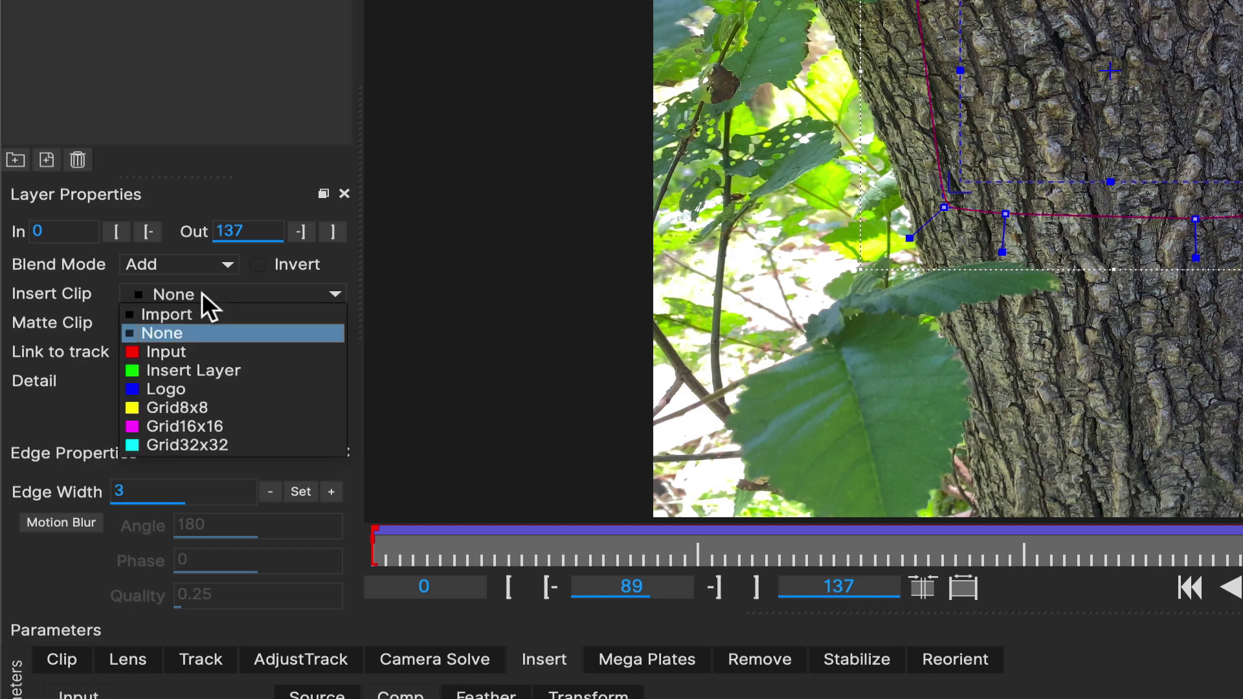
pyautogui.click(208, 367)
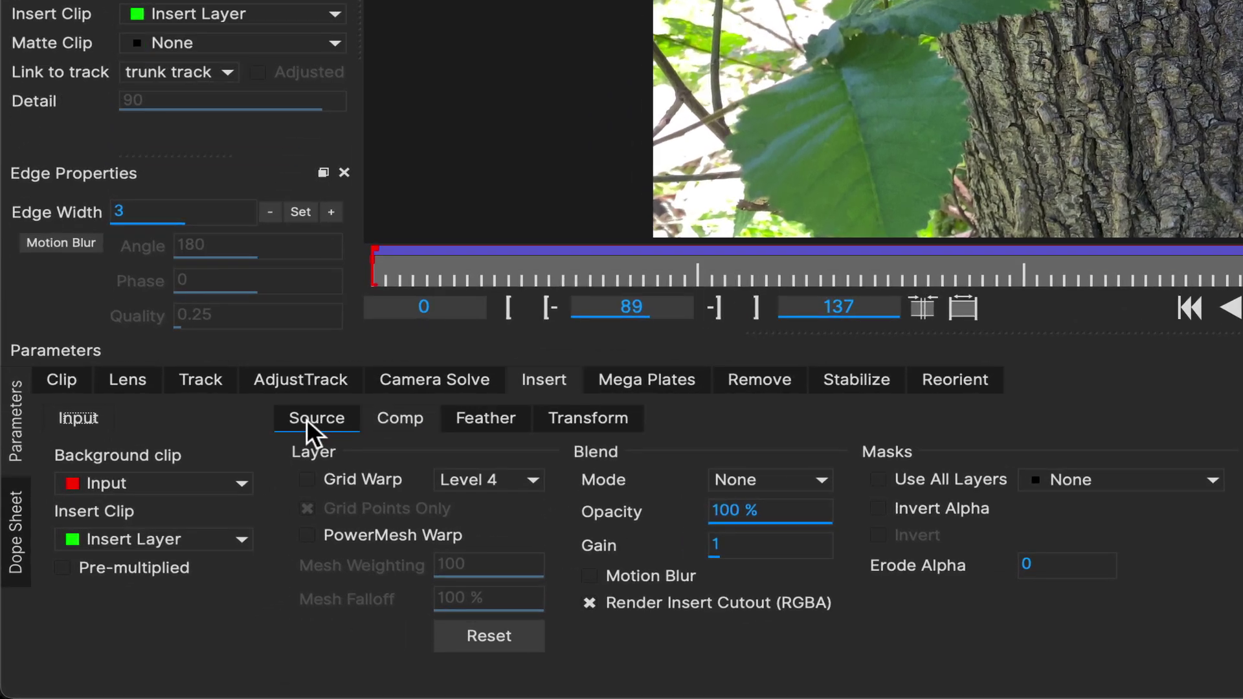
# - Scale and position the insert surface so the face fills more of the tree trunk
pyautogui.click(170, 543)
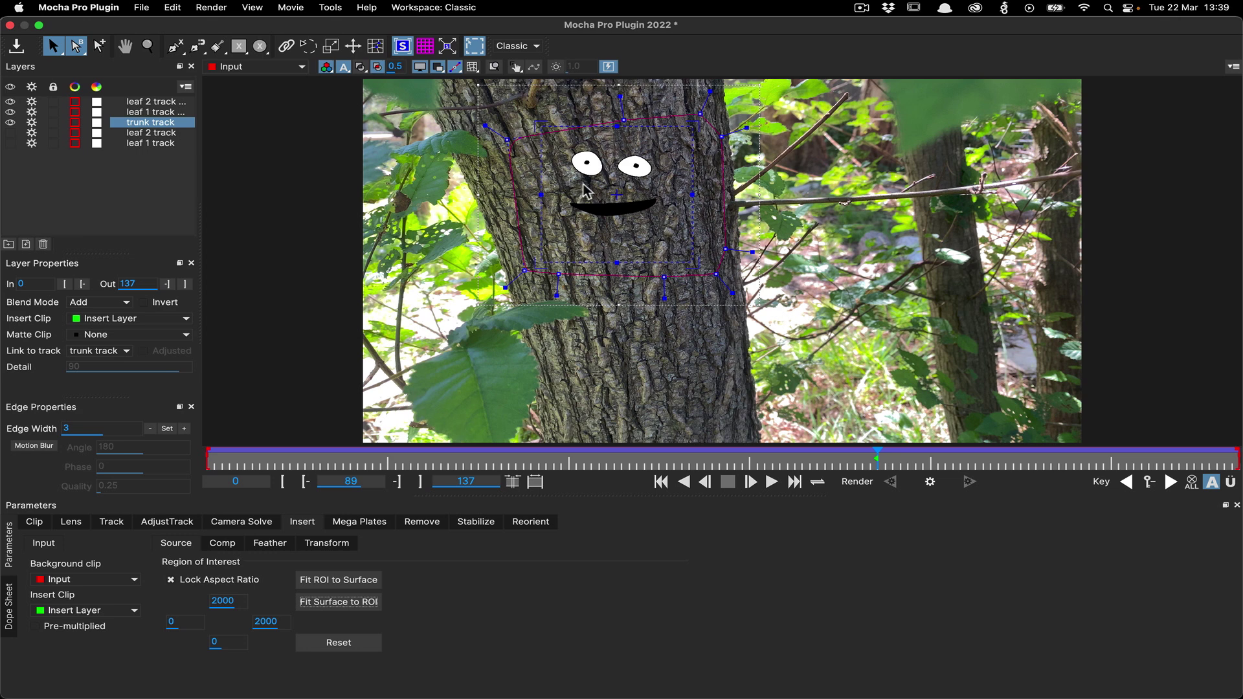
pyautogui.press('shift')
pyautogui.moveTo(695, 261); pyautogui.dragTo(626, 224)
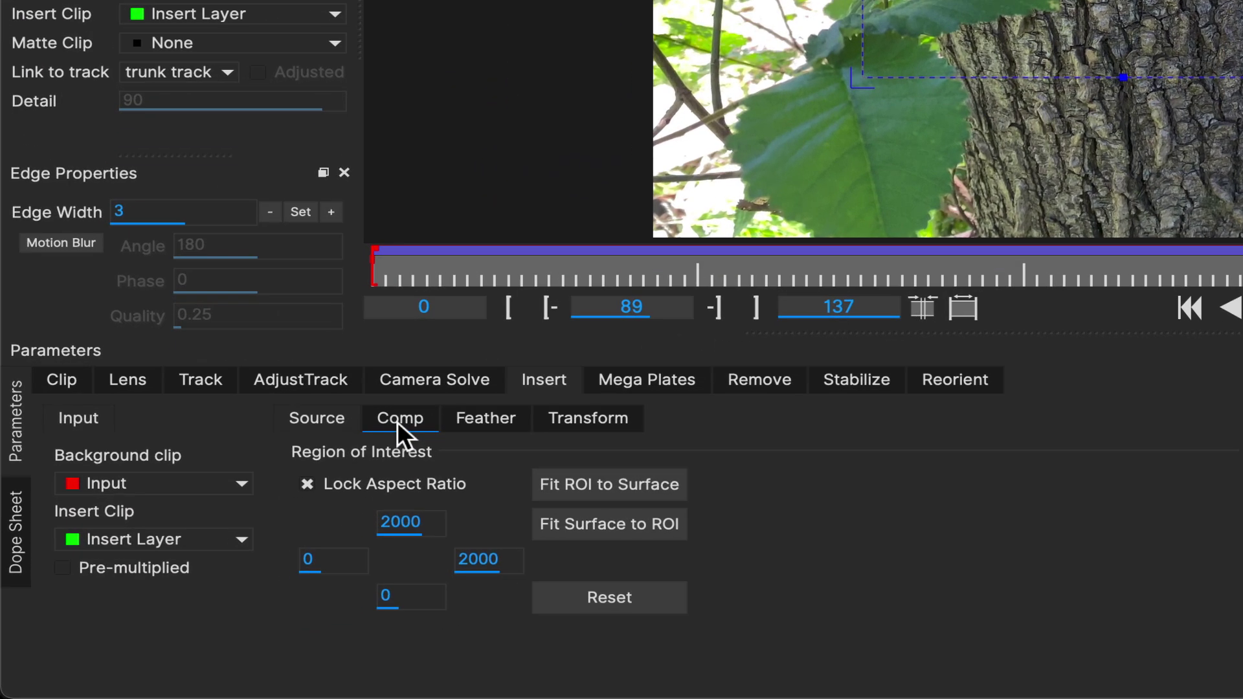
# - Enable PowerMesh Warp for the face insert and scrub through the clip to check how it follows the trunk
pyautogui.click(234, 537)
pyautogui.click(336, 536)
pyautogui.moveTo(874, 459); pyautogui.dragTo(1164, 459)
pyautogui.moveTo(1036, 452); pyautogui.dragTo(863, 460)
pyautogui.moveTo(634, 457); pyautogui.dragTo(297, 450)
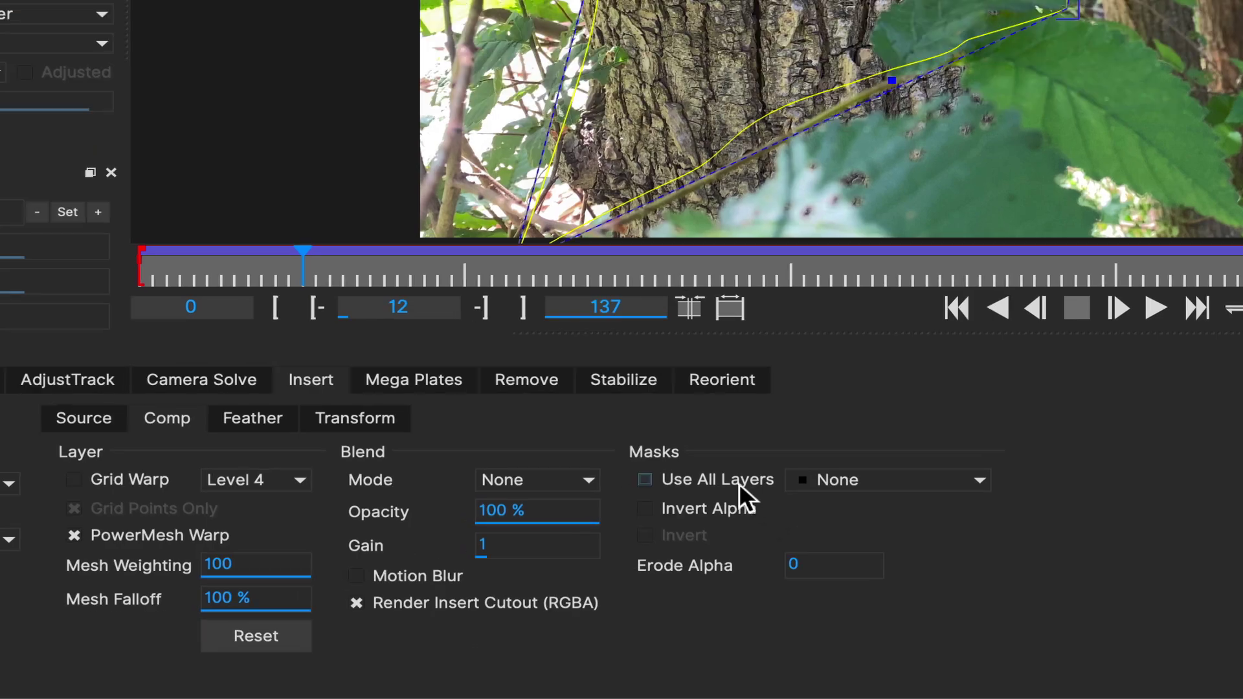
# - Use all layers as masks for the face insert and scrub through the clip to check the leaf occlusion
pyautogui.click(541, 578)
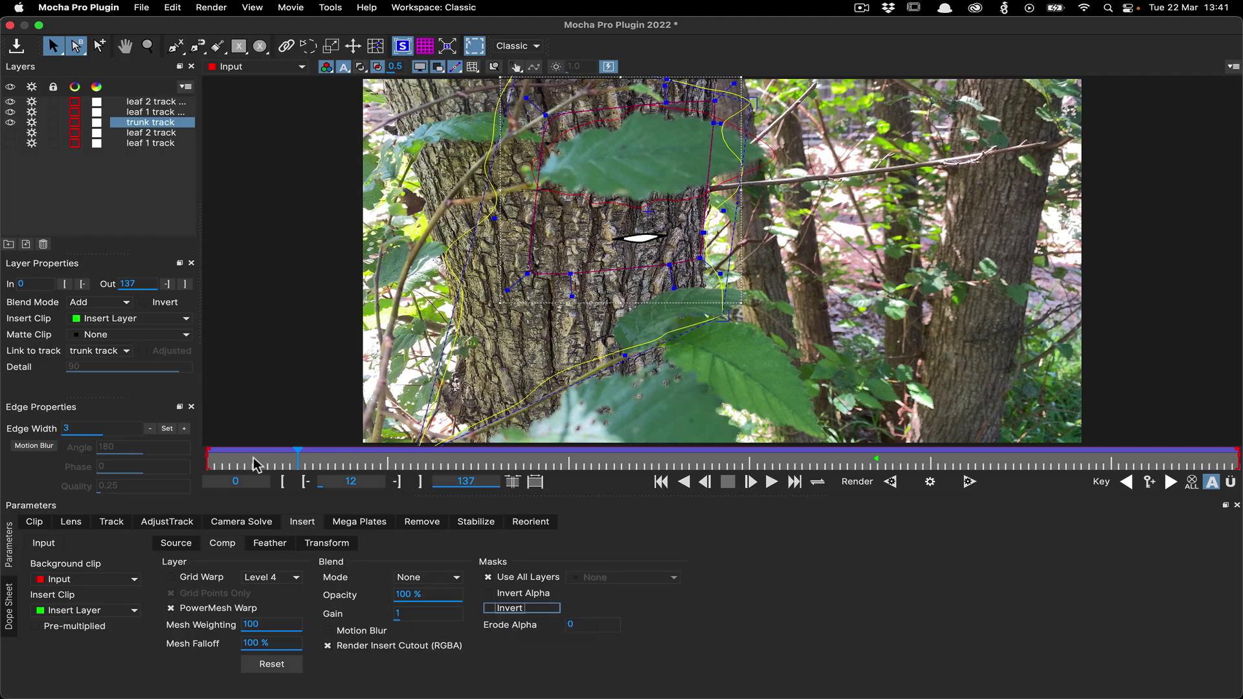
pyautogui.moveTo(297, 458); pyautogui.dragTo(990, 487)
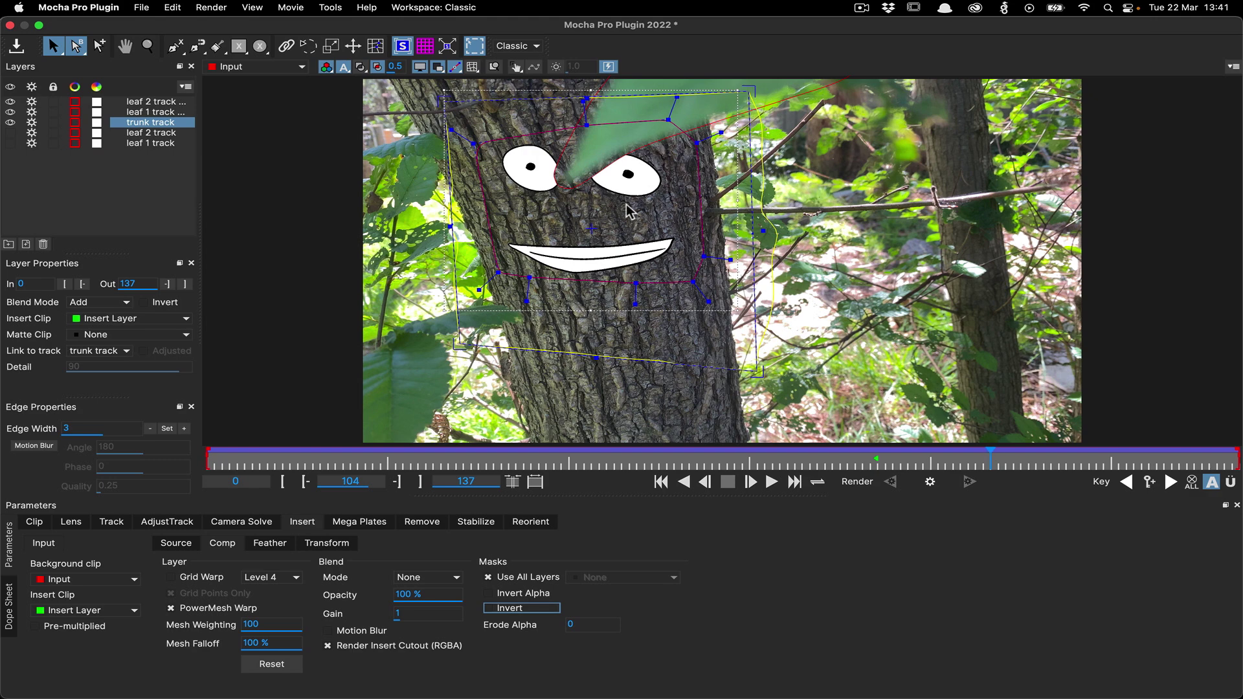
pyautogui.click(627, 160)
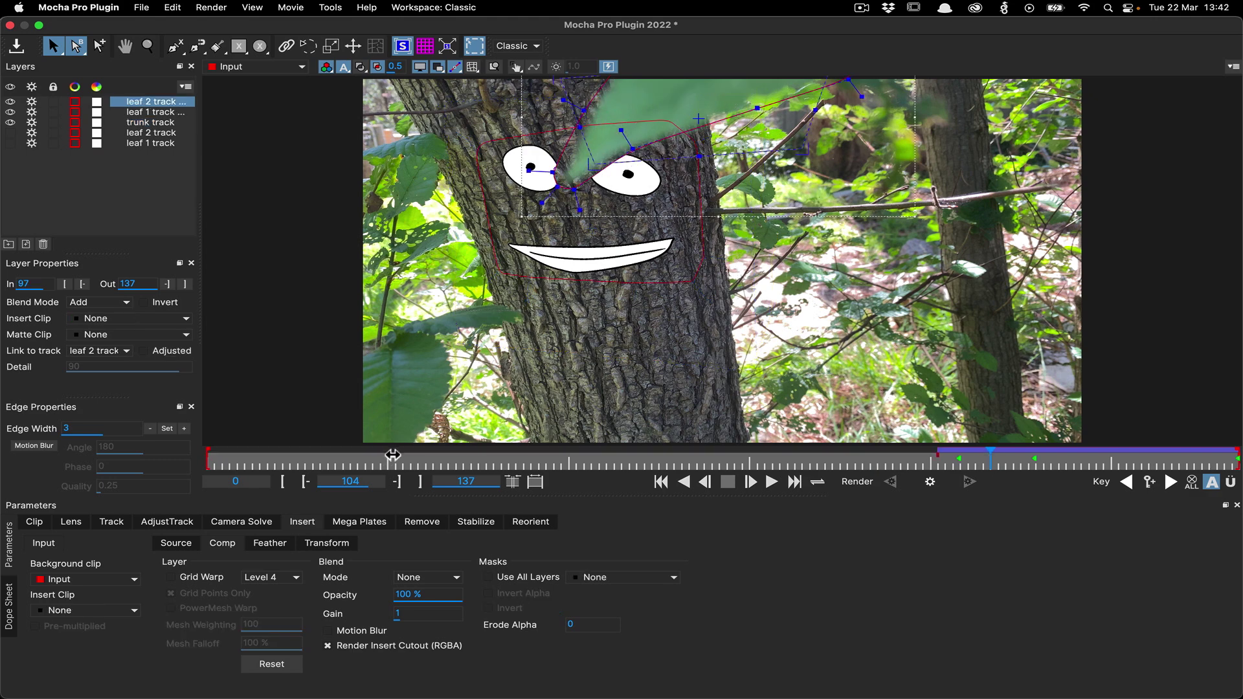
pyautogui.moveTo(442, 454); pyautogui.dragTo(86, 456)
# - Turn off the visibility of the two topmost leaf track mask layers at frame 0
pyautogui.click(11, 123)
pyautogui.click(10, 123)
pyautogui.click(10, 112)
pyautogui.click(10, 102)
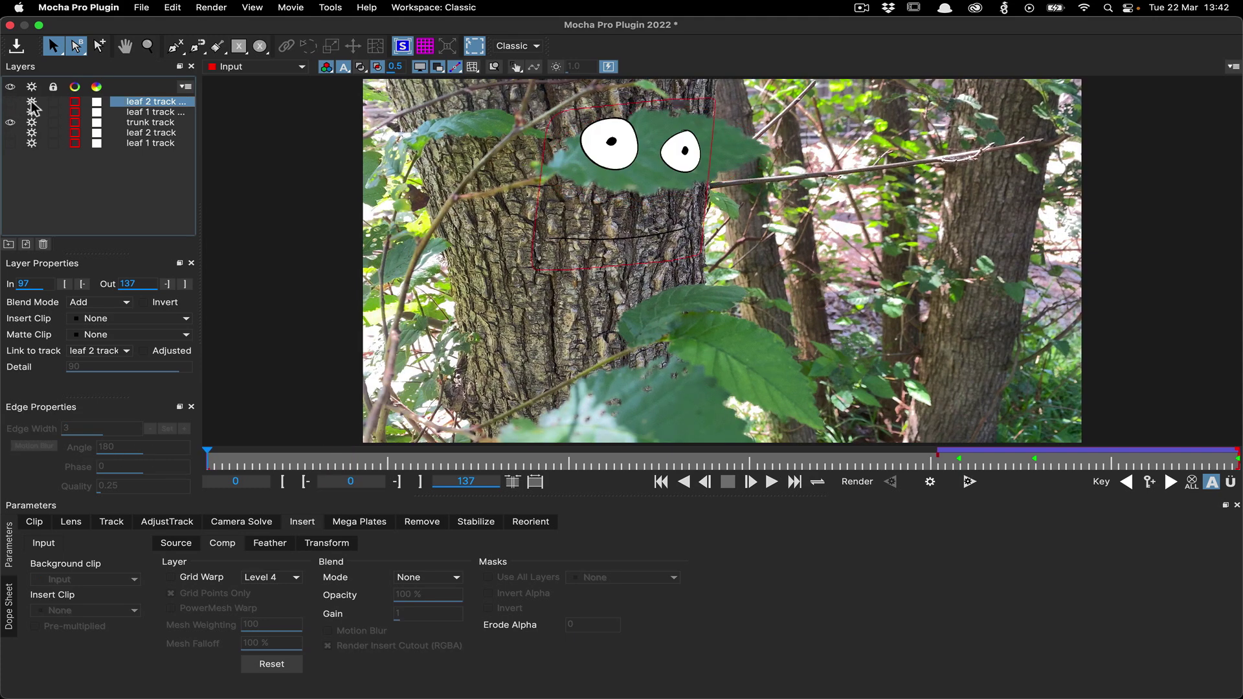
# - Set the trunk track layer's insert clip to None and hide its mesh overlay
pyautogui.click(148, 122)
pyautogui.click(98, 319)
pyautogui.click(91, 340)
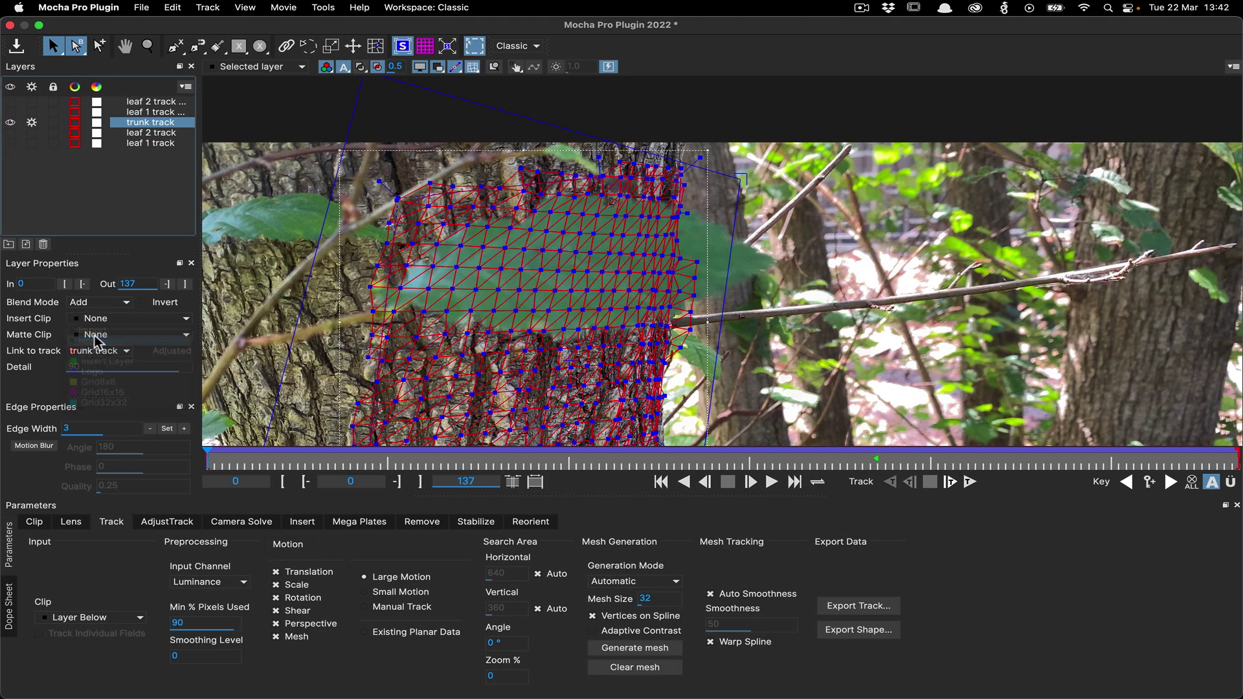
pyautogui.click(459, 68)
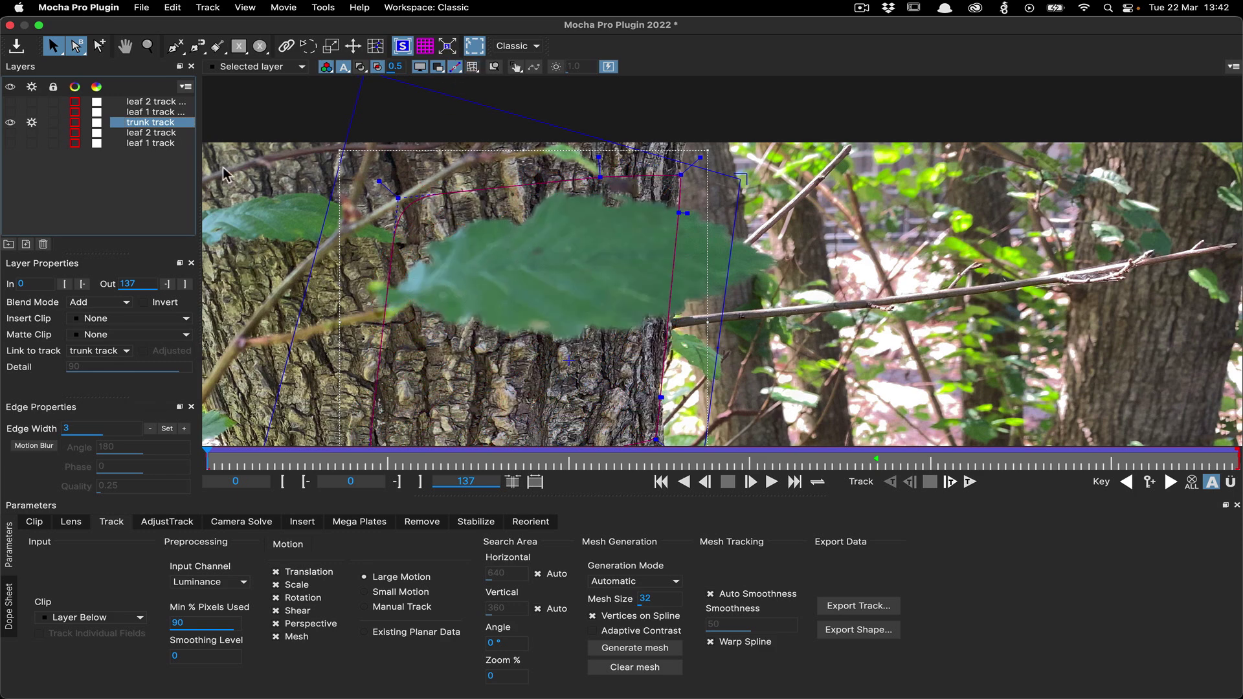
# - Draw a closed spline around the edge of the large leaf covering the upper trunk and refine its outline
pyautogui.click(175, 49)
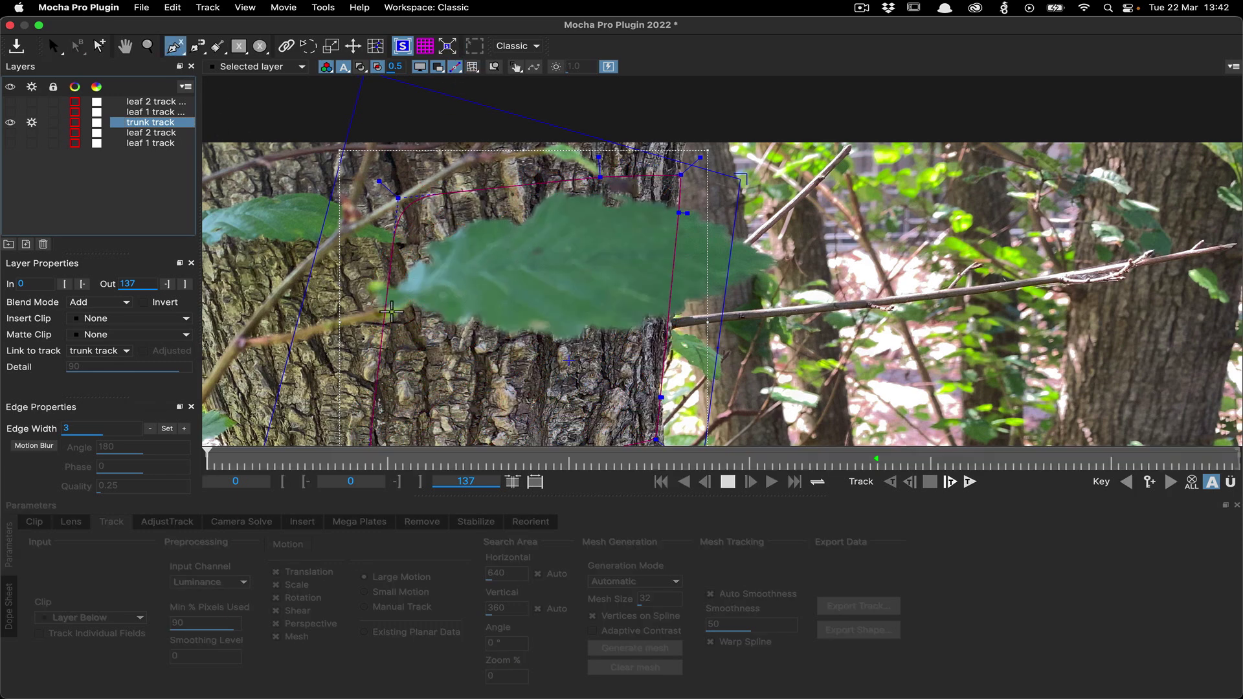
pyautogui.click(380, 296)
pyautogui.click(395, 288)
pyautogui.click(401, 278)
pyautogui.click(411, 279)
pyautogui.click(412, 265)
pyautogui.click(443, 239)
pyautogui.click(473, 221)
pyautogui.click(576, 199)
pyautogui.click(623, 204)
pyautogui.click(686, 208)
pyautogui.click(709, 226)
pyautogui.click(776, 267)
pyautogui.click(750, 277)
pyautogui.click(719, 279)
pyautogui.click(696, 300)
pyautogui.click(661, 317)
pyautogui.click(623, 327)
pyautogui.click(558, 338)
pyautogui.click(511, 329)
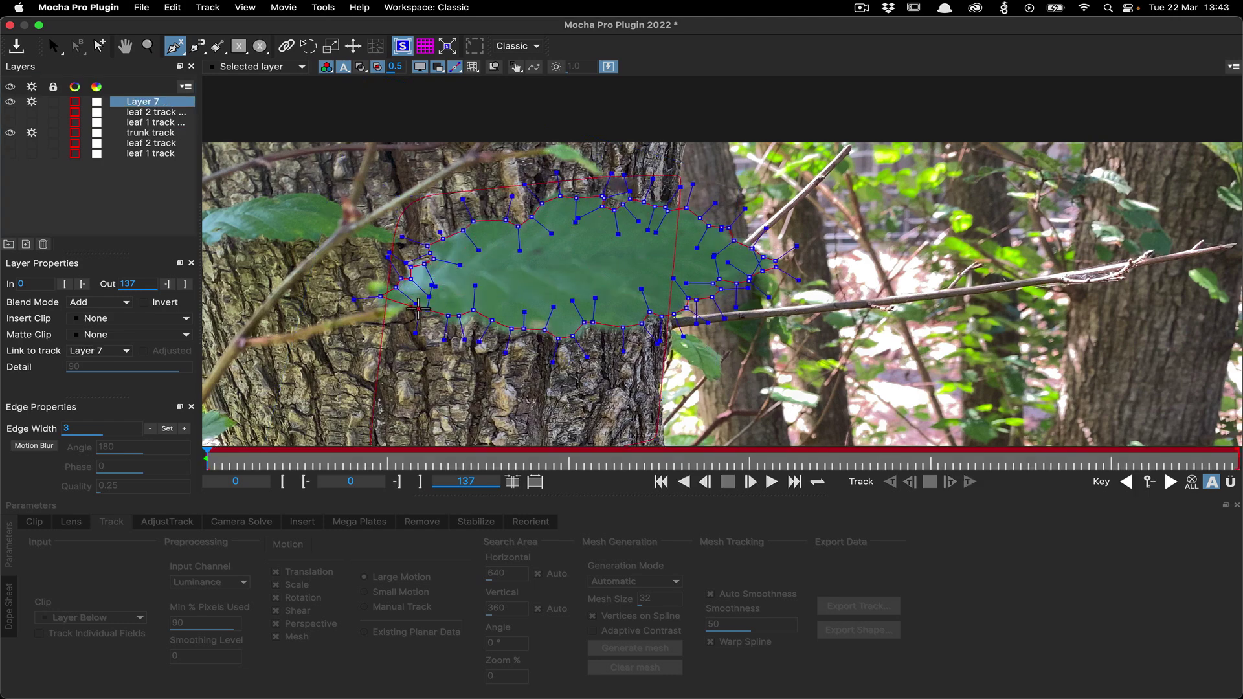
pyautogui.click(448, 315)
pyautogui.rightClick(409, 299)
pyautogui.moveTo(694, 184); pyautogui.dragTo(692, 188)
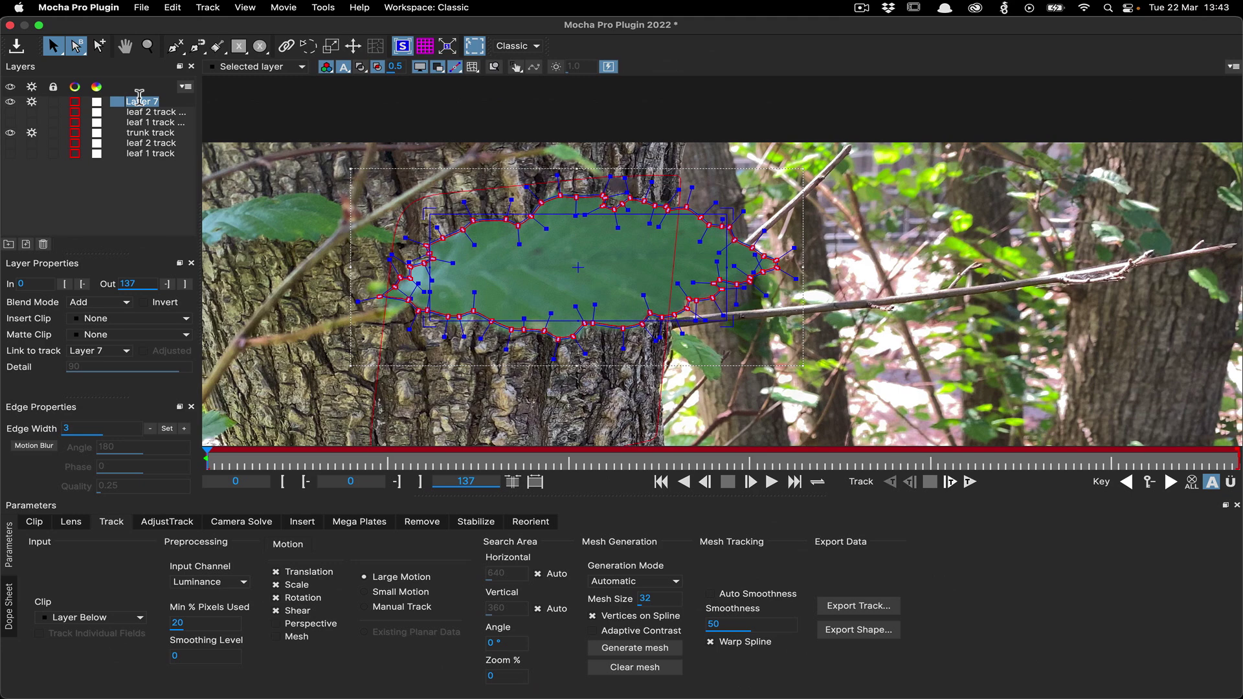
# - Rename the new spline layer "leaf 1 roto" and link it to leaf 1 track
pyautogui.write('leaf 1 roto')
pyautogui.press('Return')
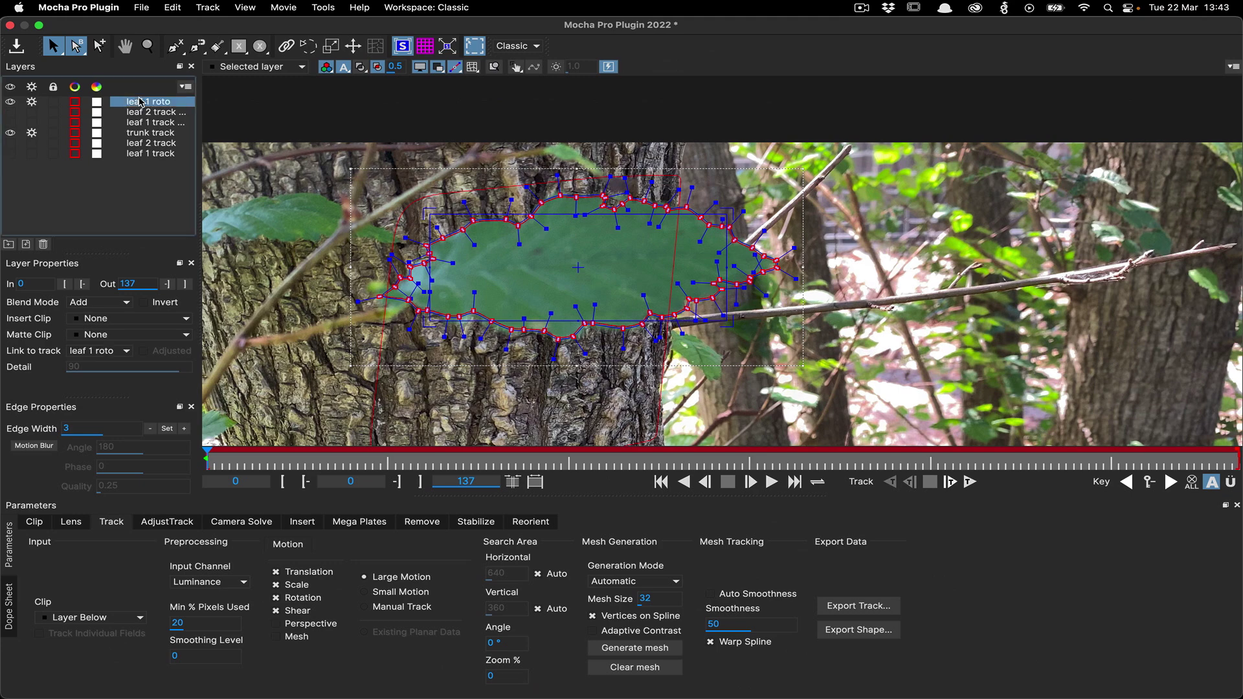
pyautogui.click(117, 351)
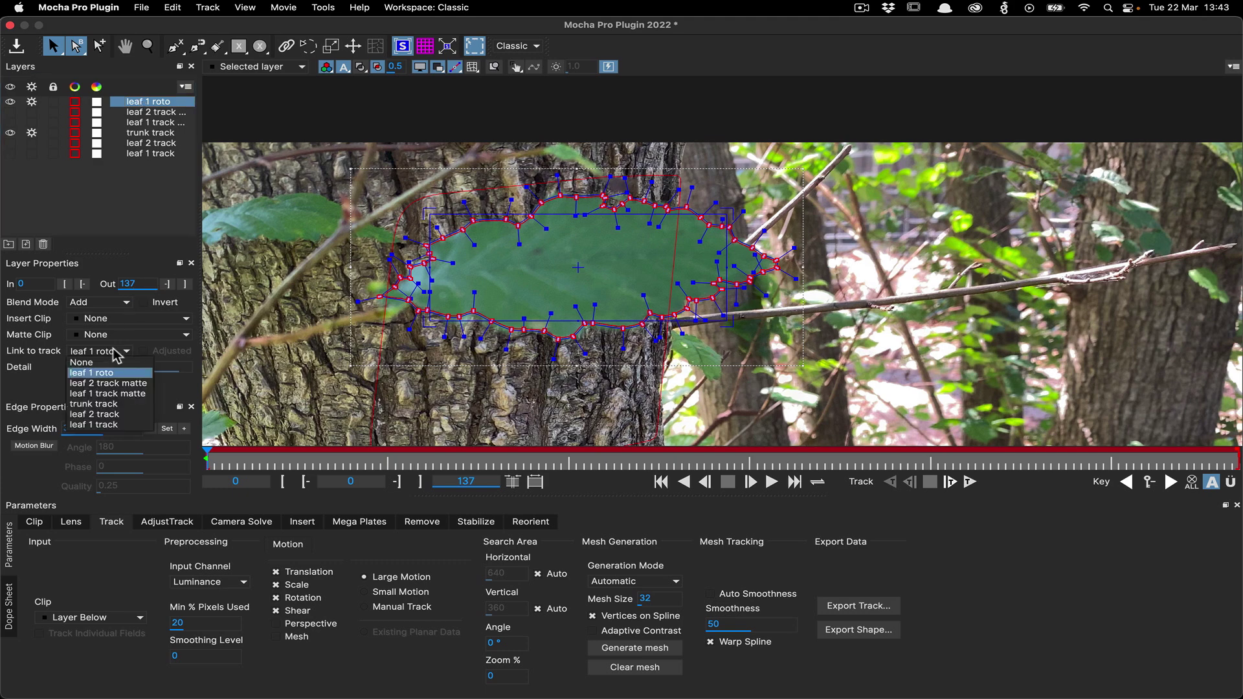
pyautogui.click(106, 426)
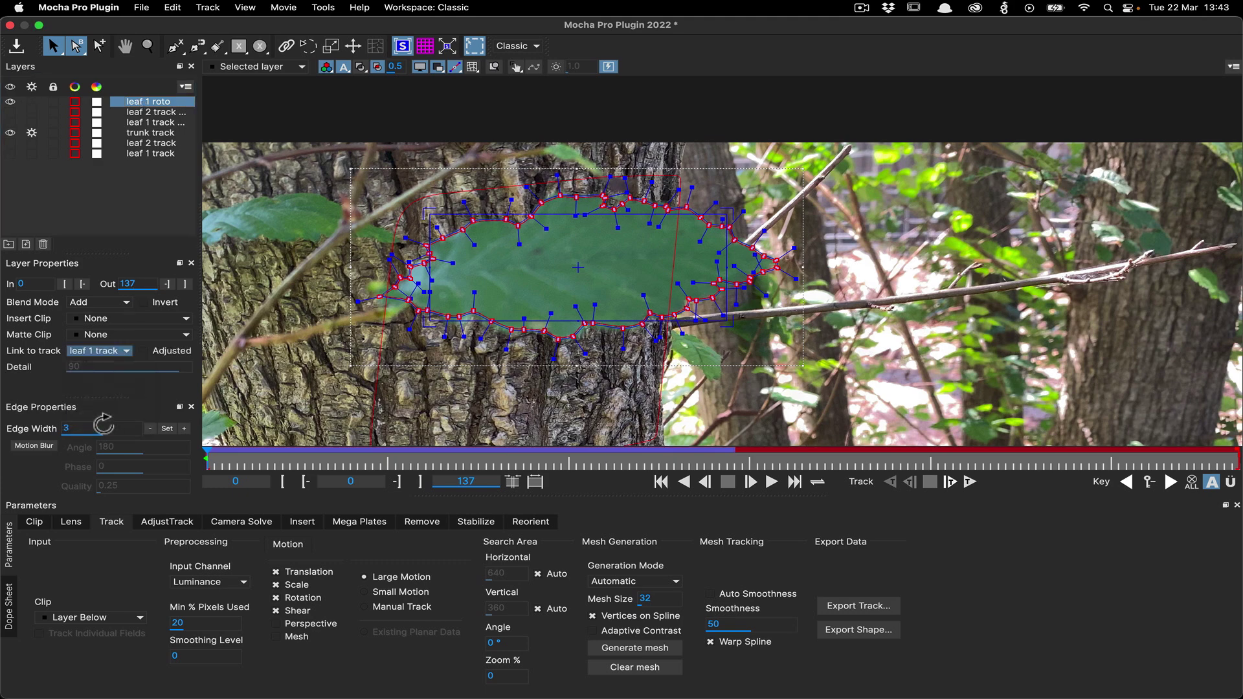
# - At frame 54, shift the upper-edge points of the leaf 1 roto spline up to match the leaf
pyautogui.moveTo(209, 464); pyautogui.dragTo(611, 483)
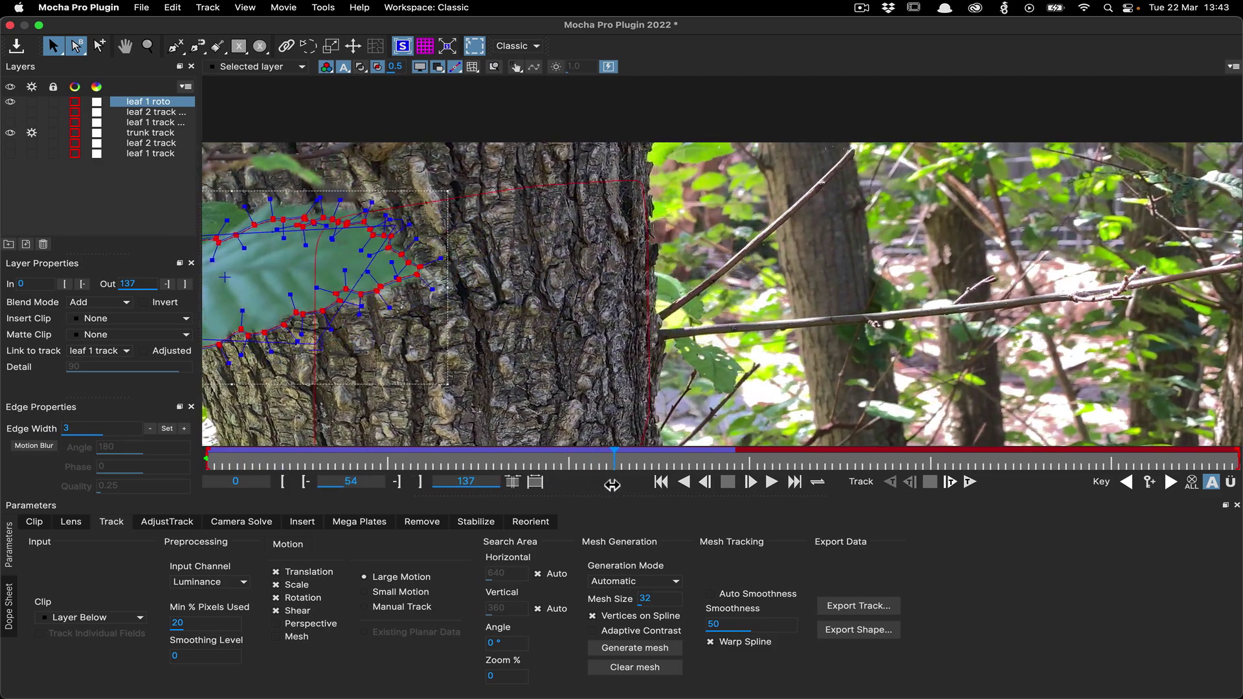
pyautogui.click(288, 219)
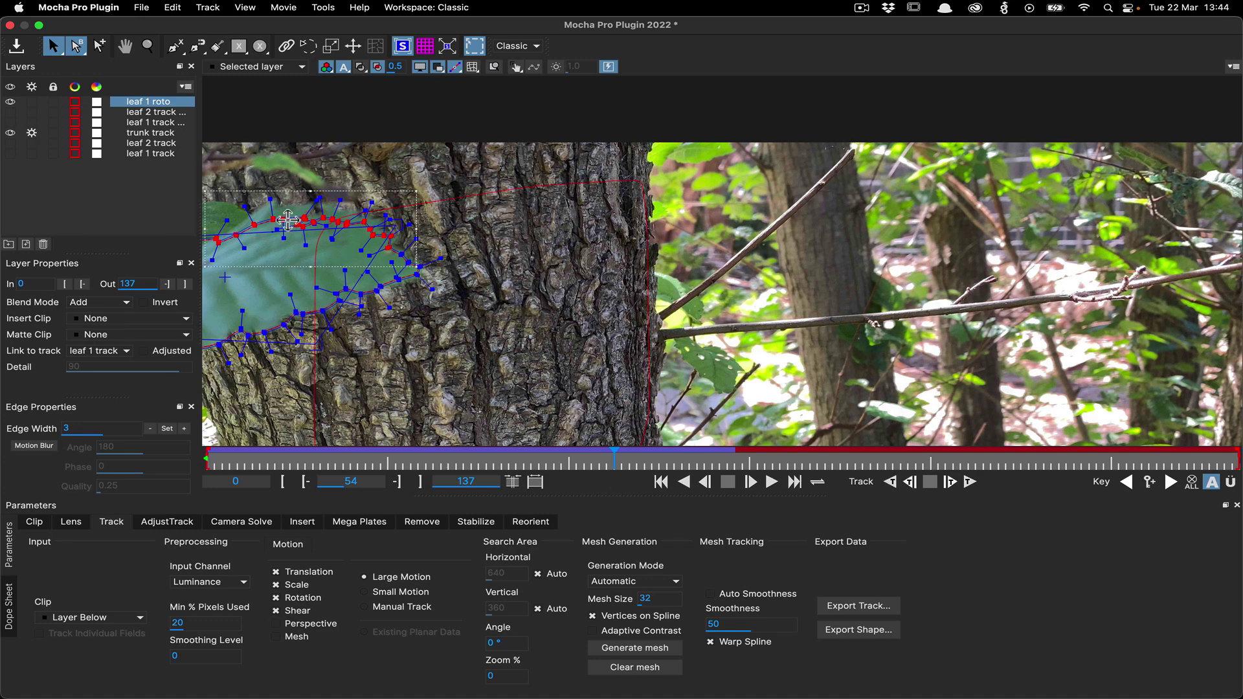
pyautogui.moveTo(287, 219); pyautogui.dragTo(286, 209)
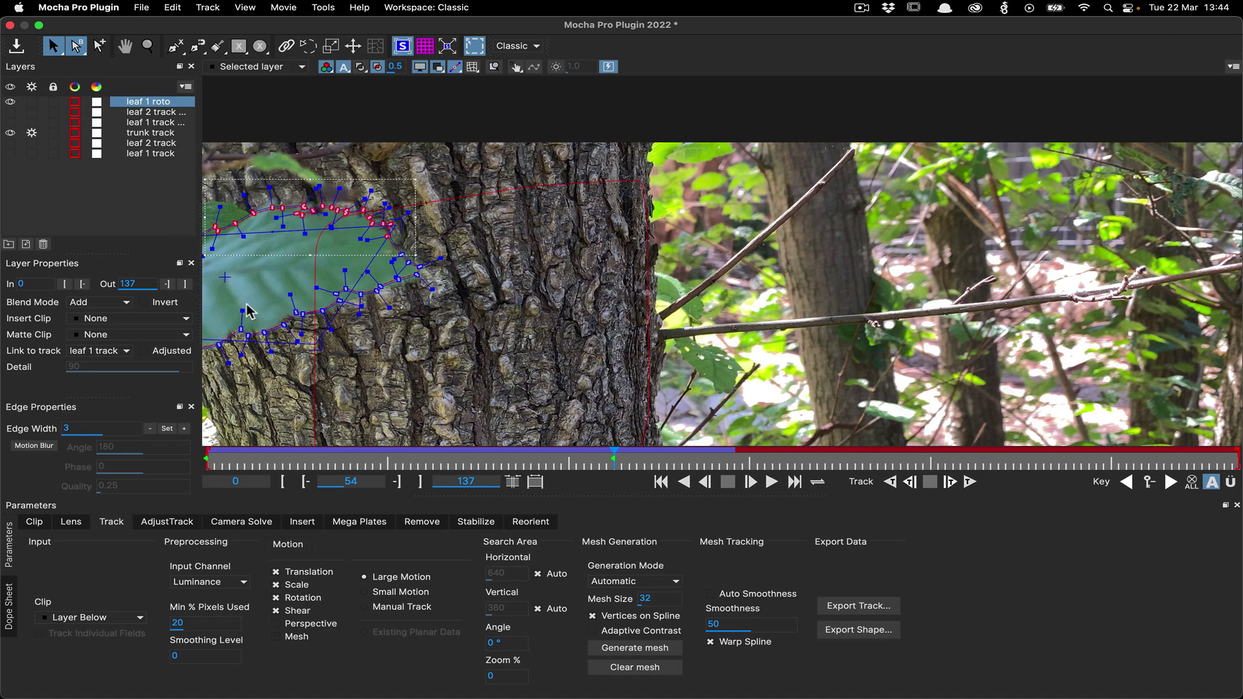
# - Set the trunk track's insert clip back to the insert layer and scrub through the clip to check the leaf occlusion
pyautogui.click(145, 133)
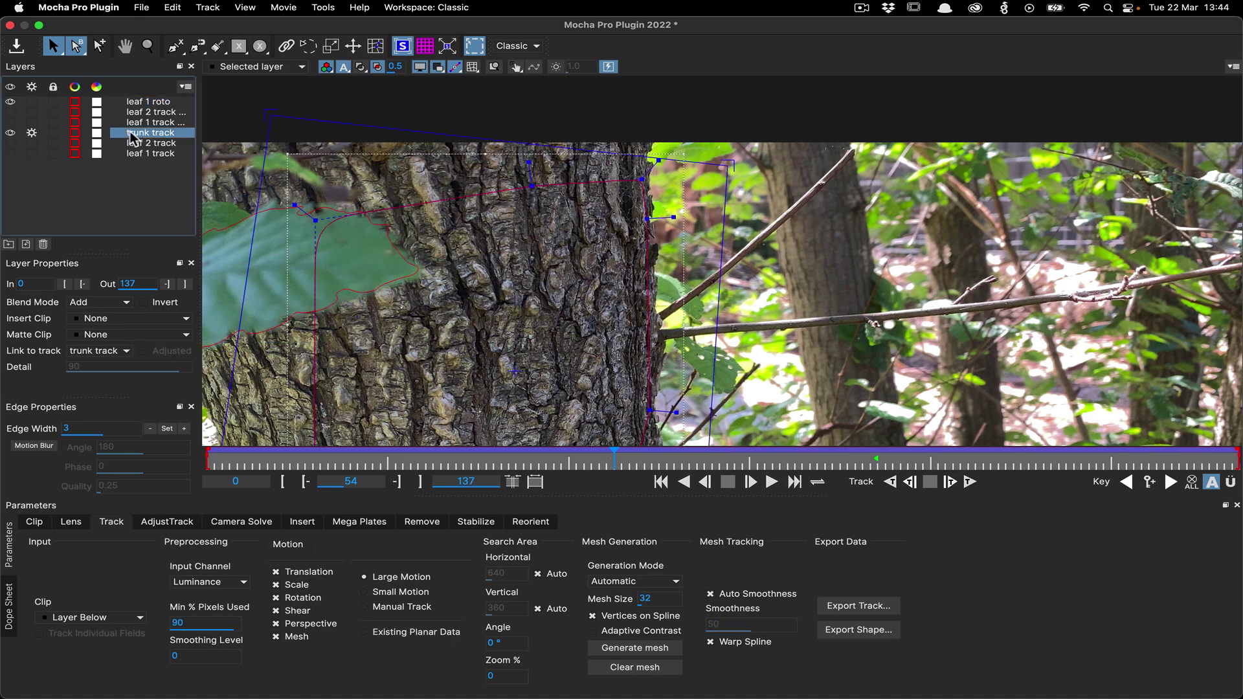
pyautogui.click(108, 334)
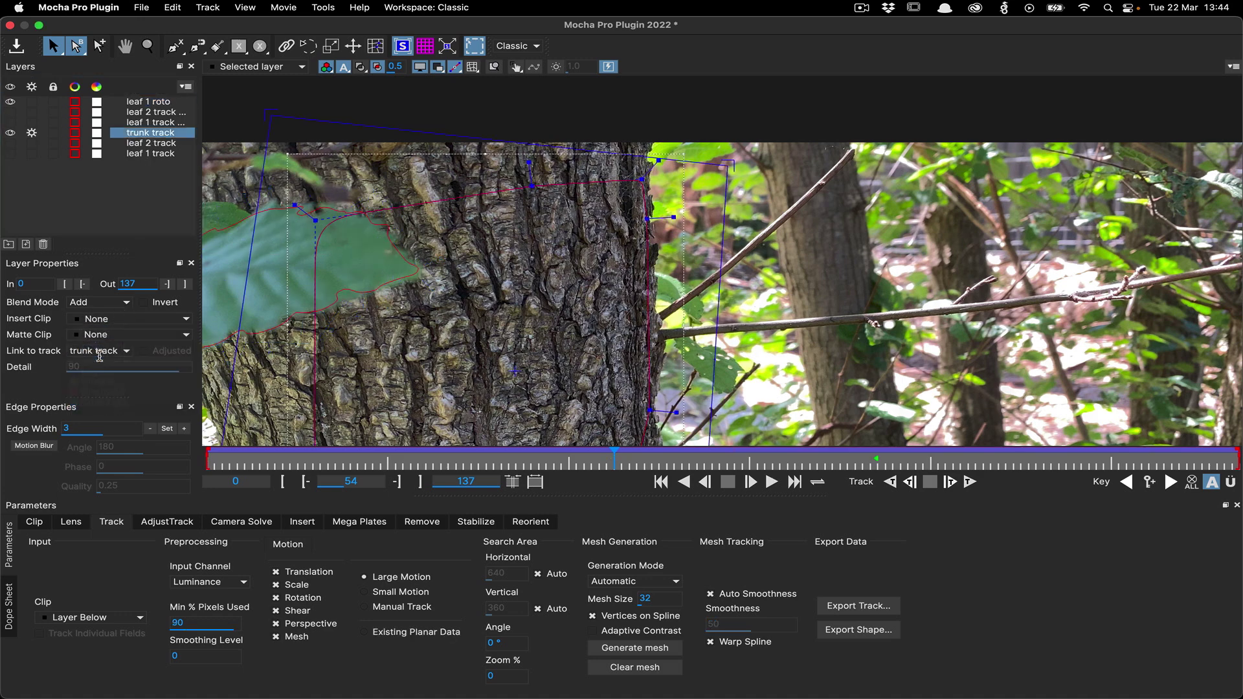
pyautogui.click(100, 359)
pyautogui.click(405, 267)
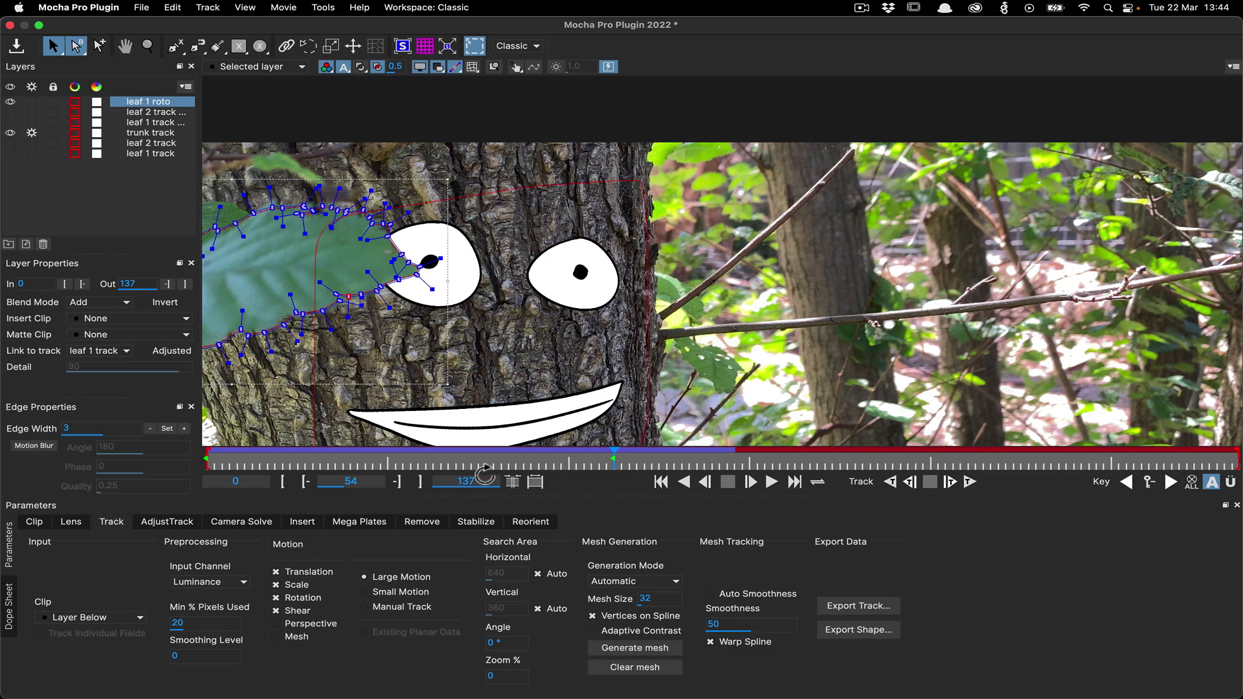
pyautogui.moveTo(602, 457)
pyautogui.mouseDown()
pyautogui.moveTo(277, 455)
pyautogui.moveTo(1237, 456)
pyautogui.mouseUp()
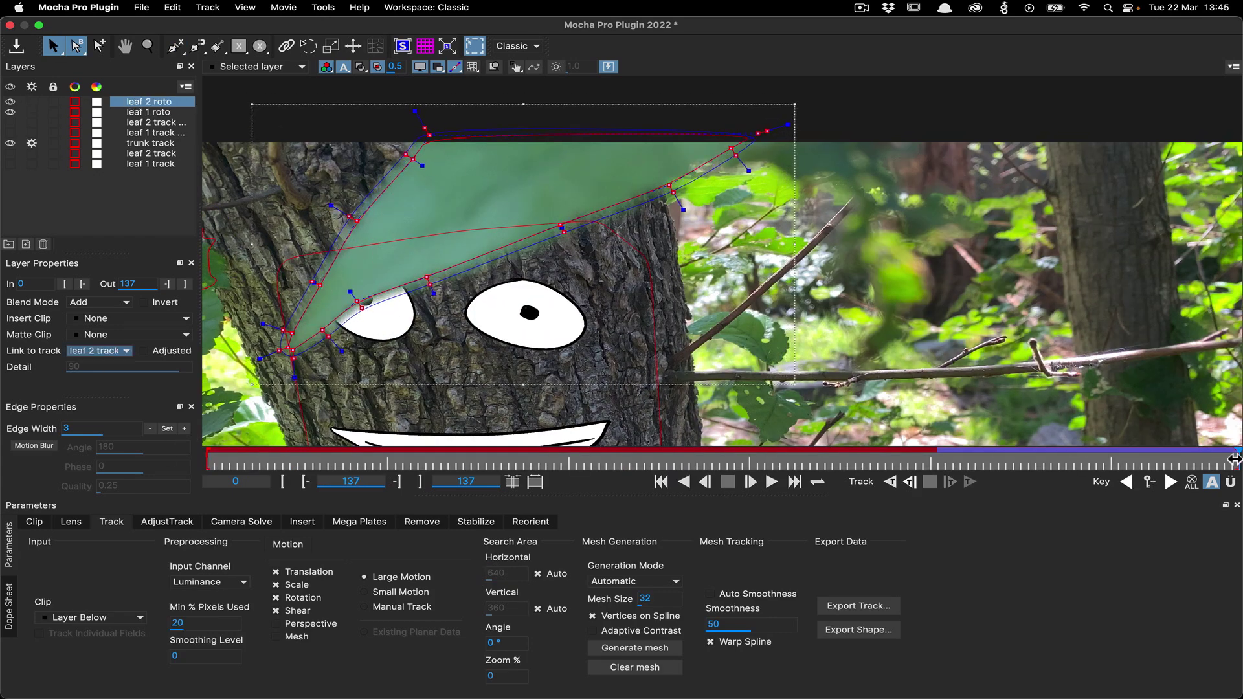
pyautogui.moveTo(971, 470); pyautogui.dragTo(955, 471)
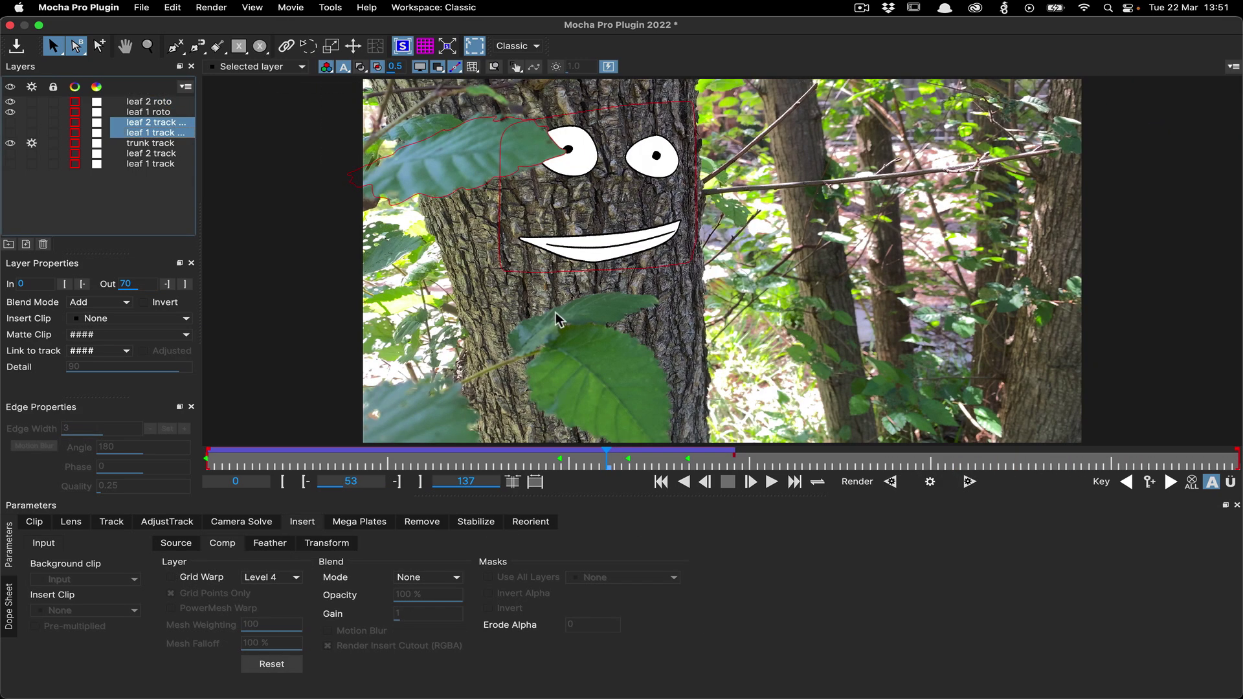
# - Move the two leaf track matte layers below the trunk track and select the trunk track
pyautogui.moveTo(144, 126); pyautogui.dragTo(139, 150)
pyautogui.click(149, 104)
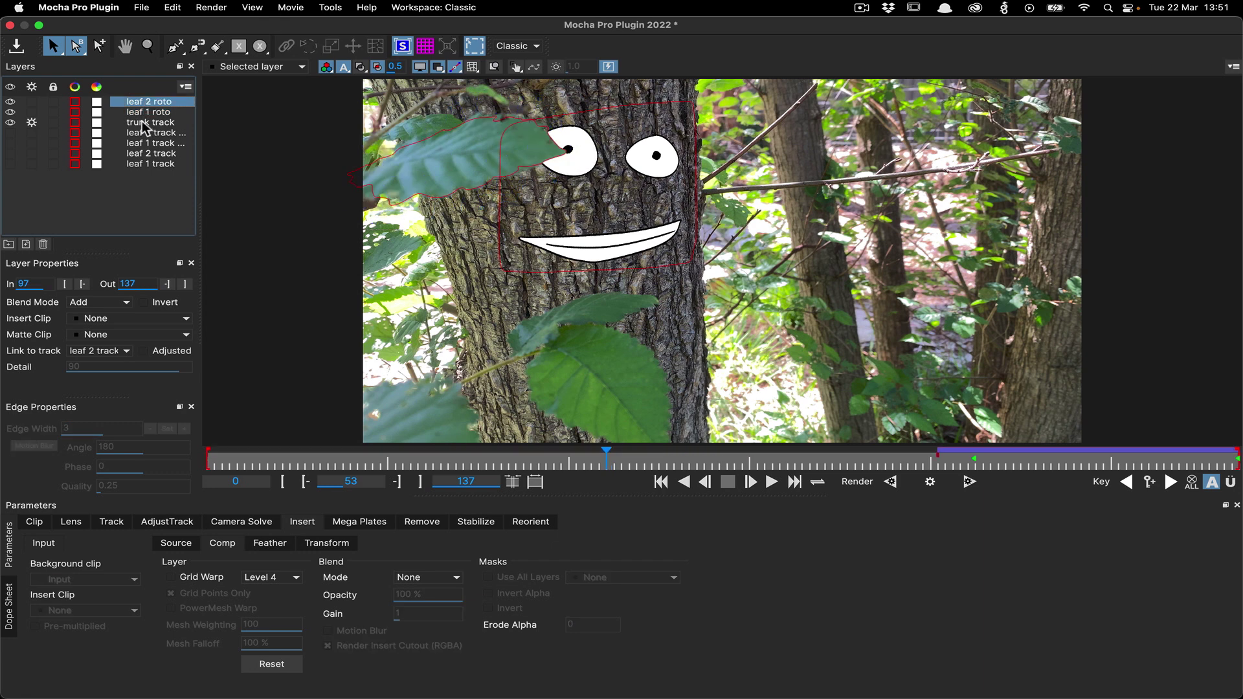
pyautogui.click(142, 122)
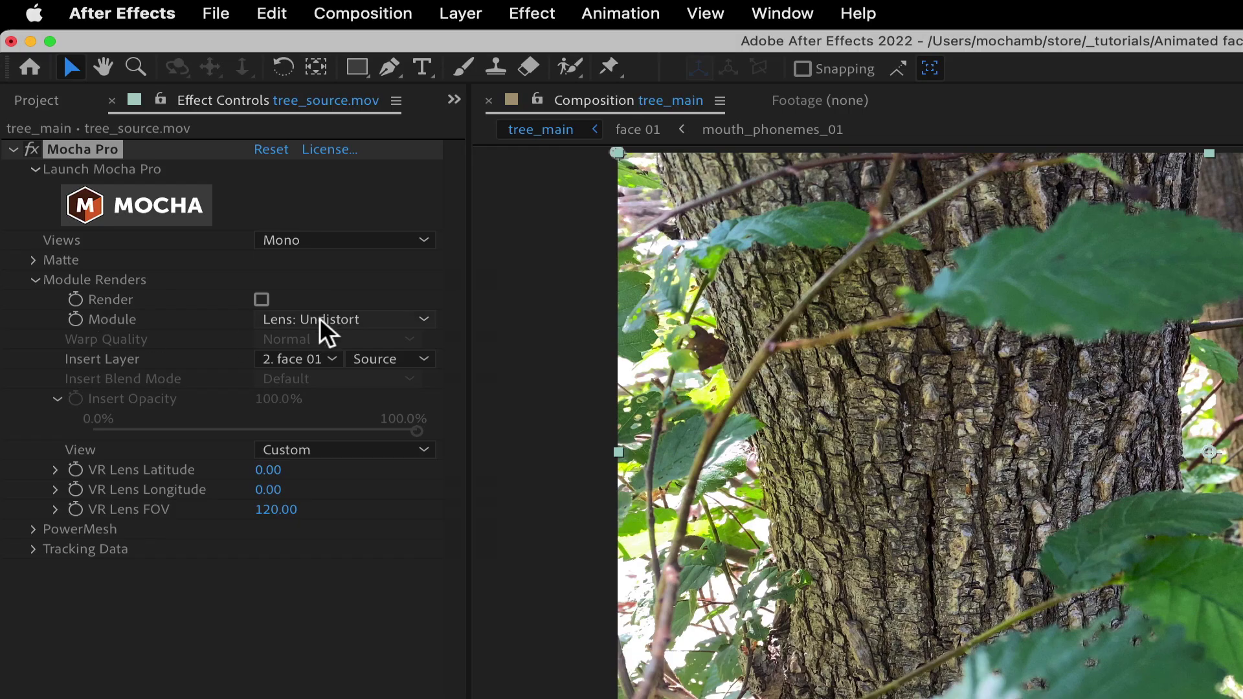
# - In After Effects, set the Mocha Pro render module to Insert: Composite and enable Render
pyautogui.click(321, 317)
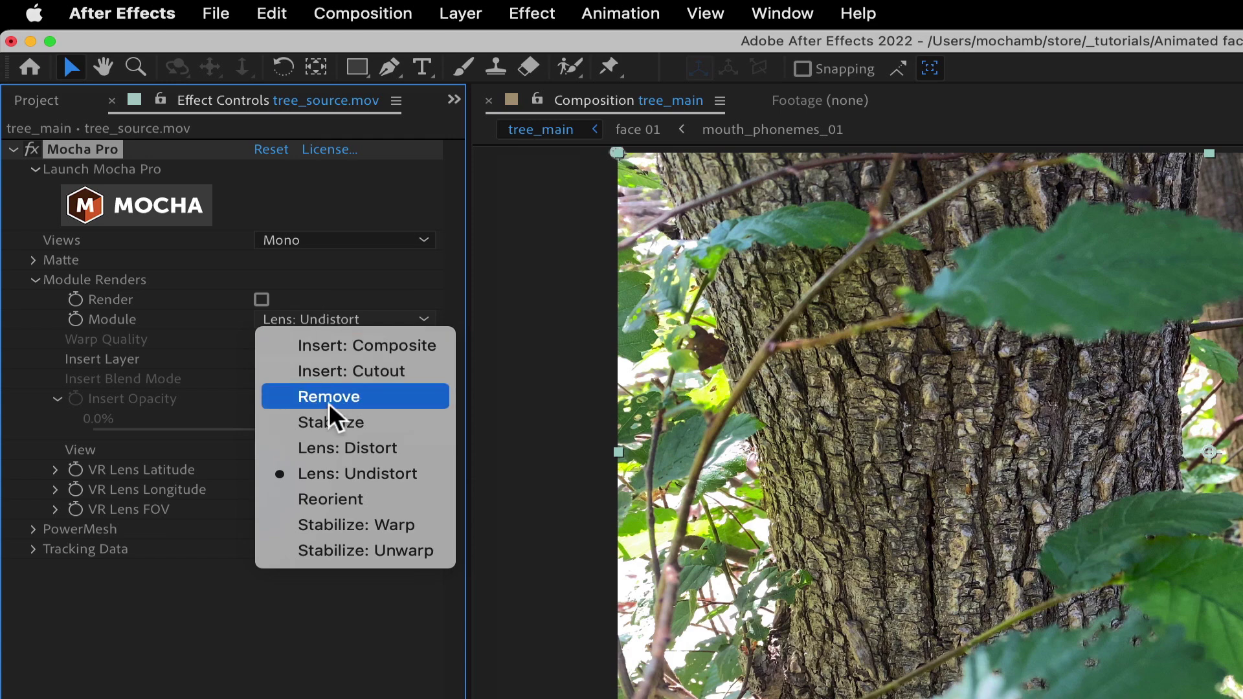
pyautogui.click(355, 345)
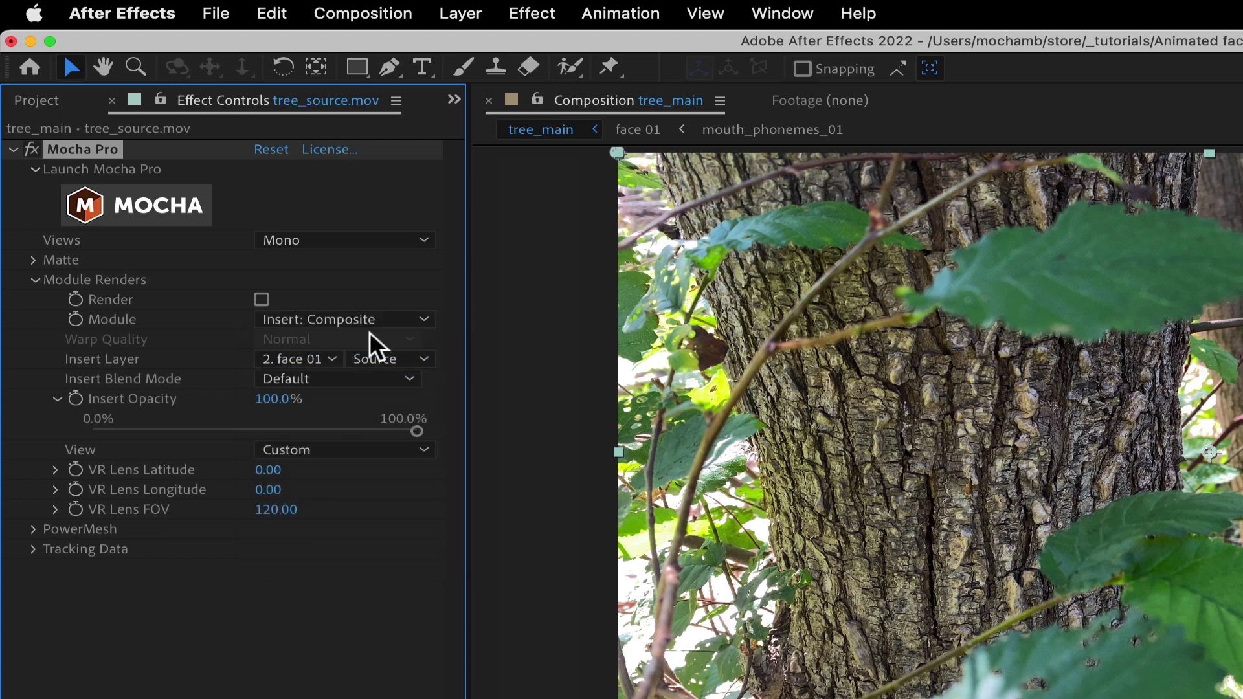
pyautogui.click(262, 299)
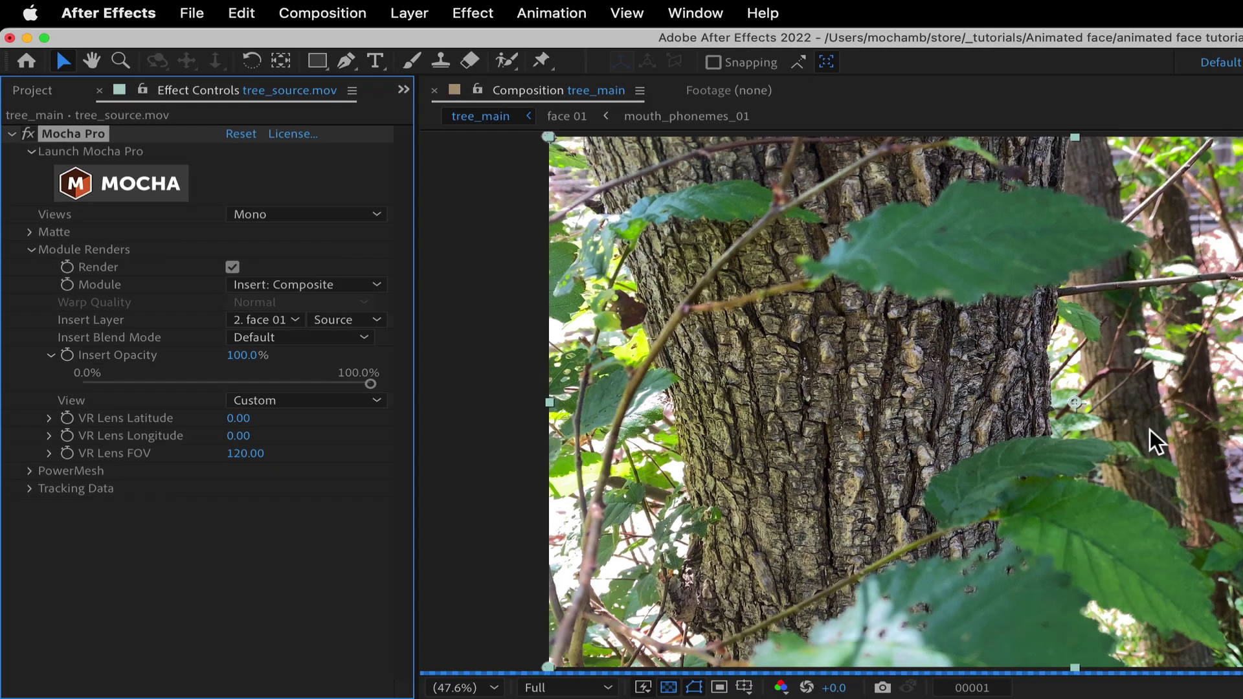
# - Scrub and play the tree_main composition to check the rendered face insert on the trunk
pyautogui.moveTo(683, 473); pyautogui.dragTo(919, 478)
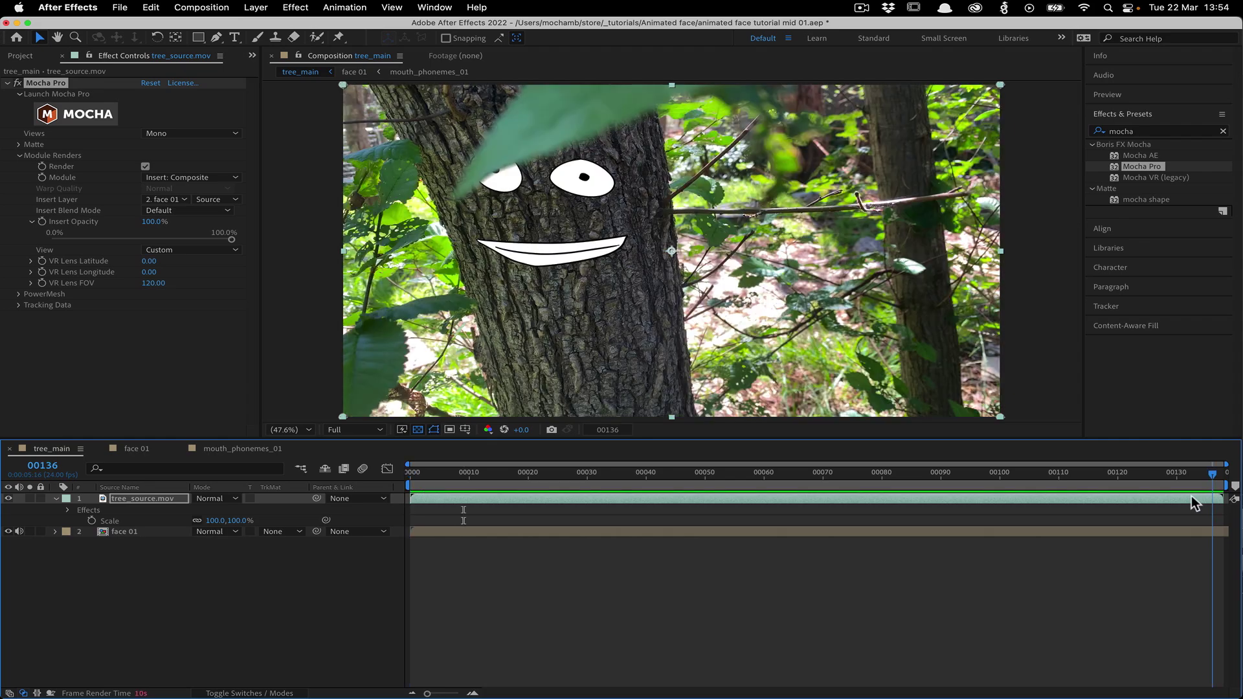
pyautogui.moveTo(1191, 479); pyautogui.dragTo(426, 480)
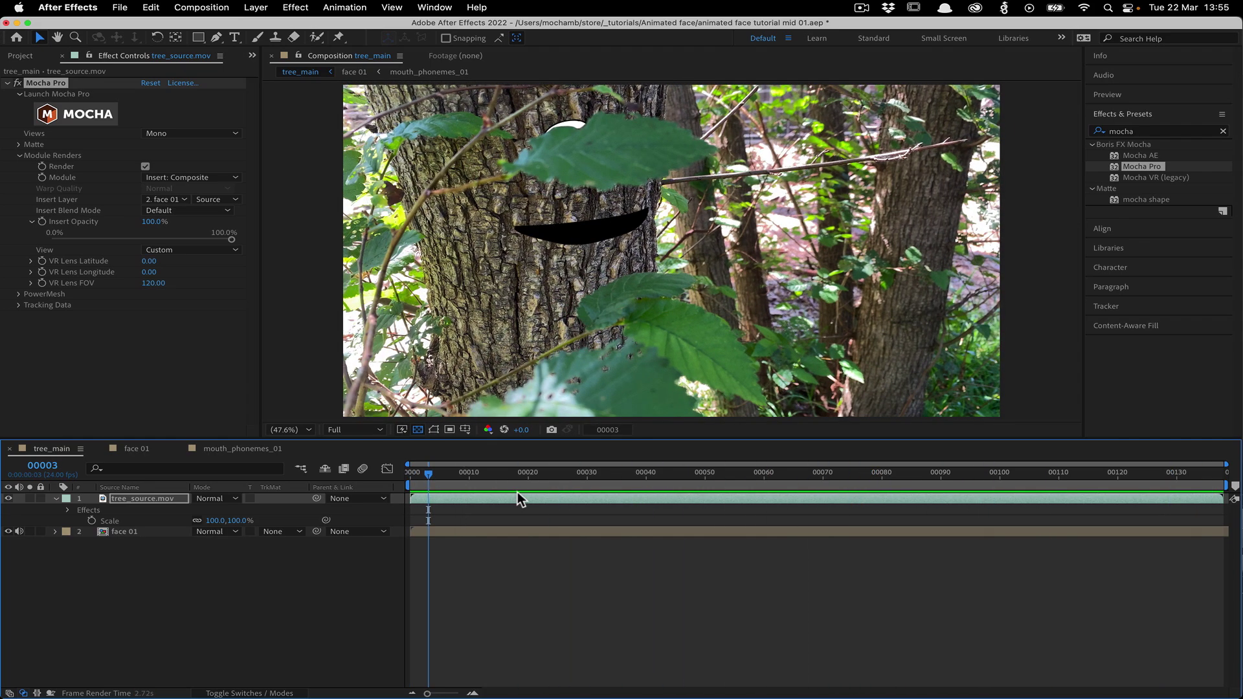
pyautogui.press('space')
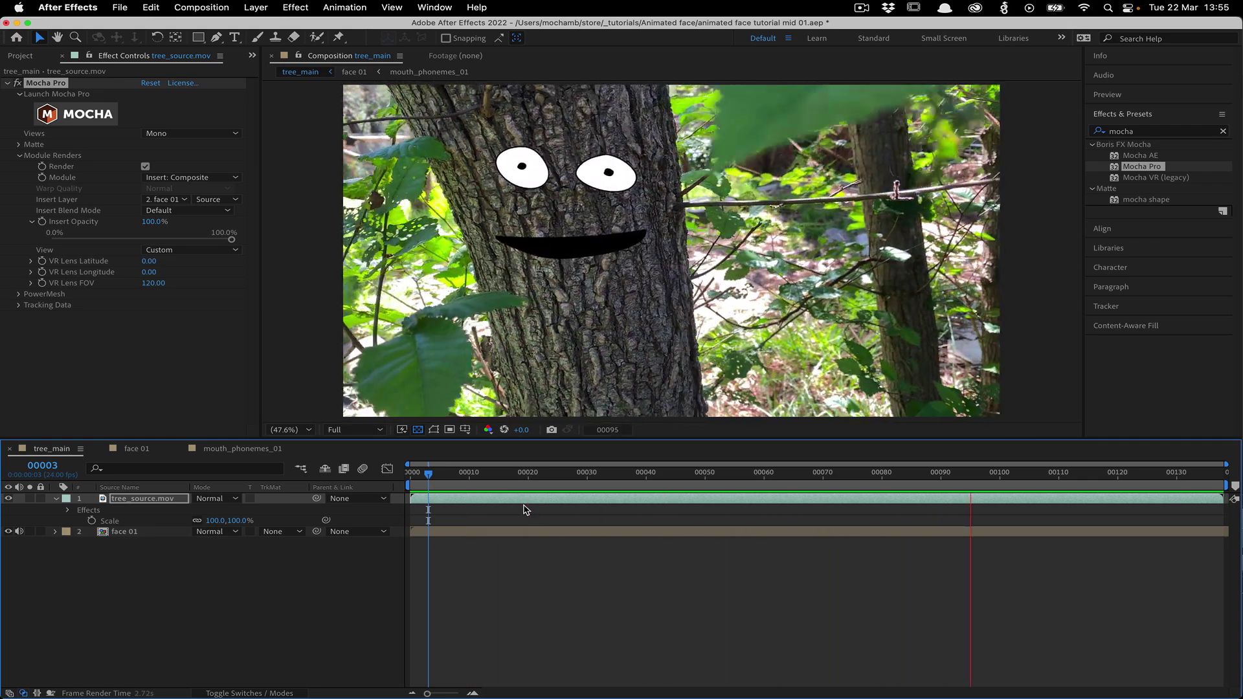
pyautogui.press('space')
pyautogui.moveTo(1040, 475); pyautogui.dragTo(711, 479)
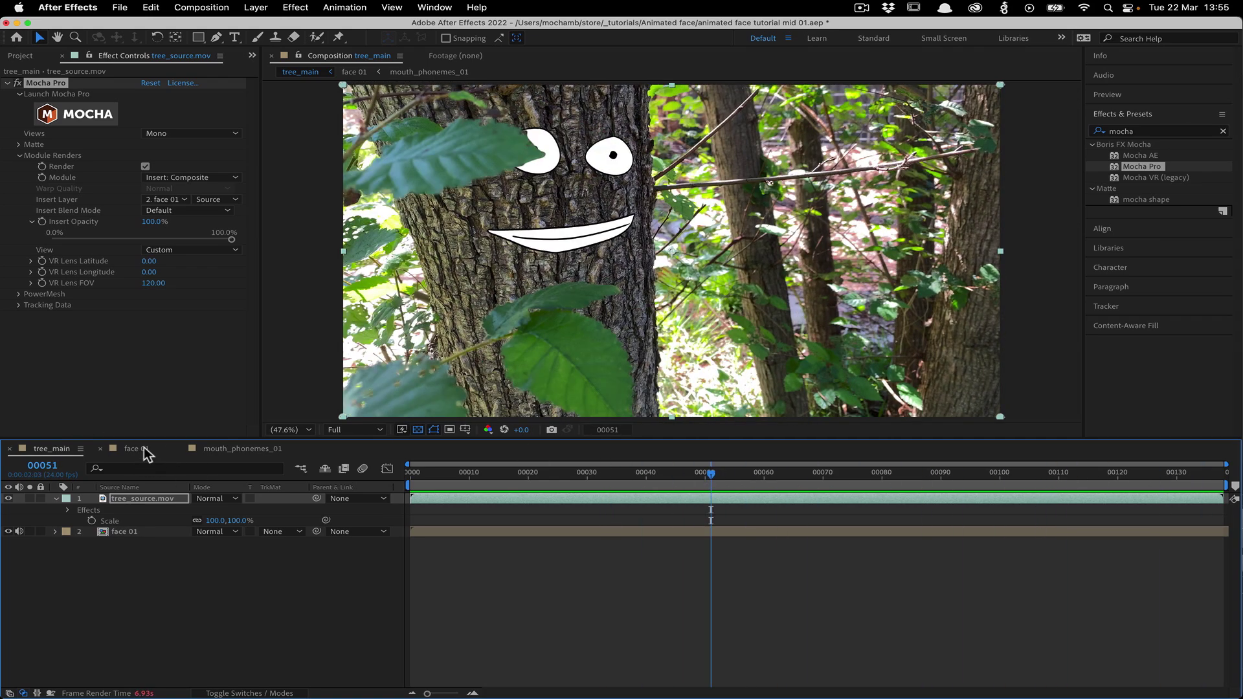
pyautogui.press('Home')
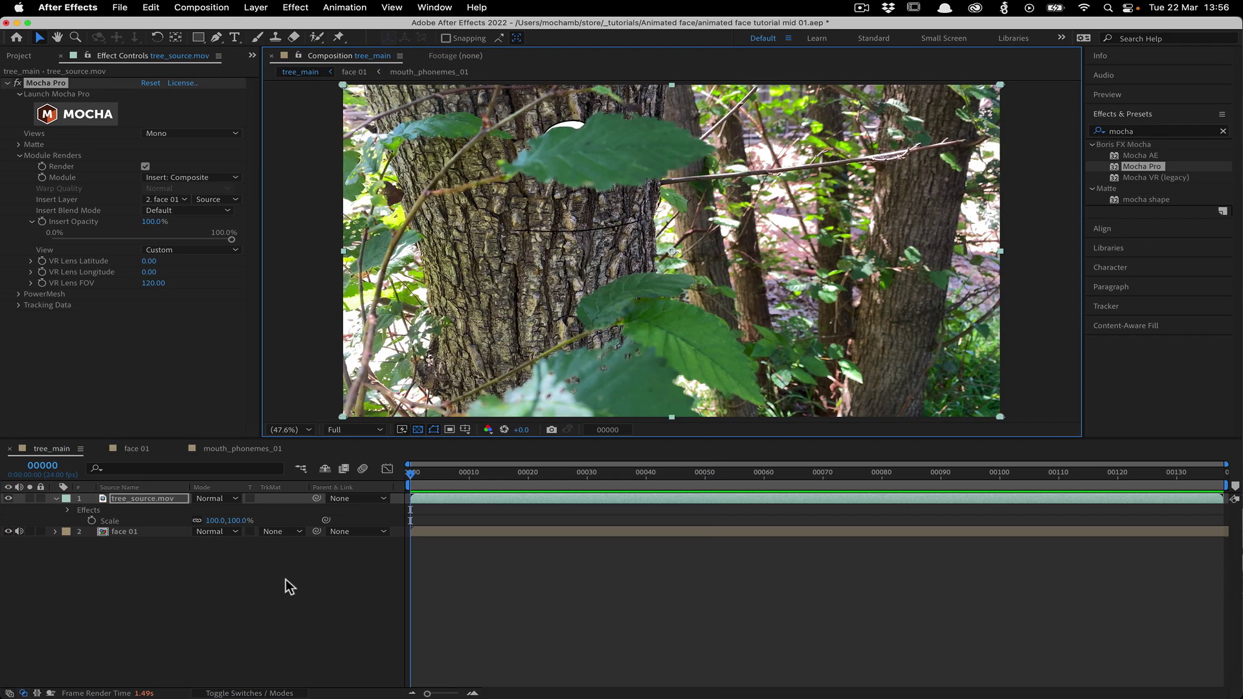
pyautogui.moveTo(417, 474); pyautogui.dragTo(976, 498)
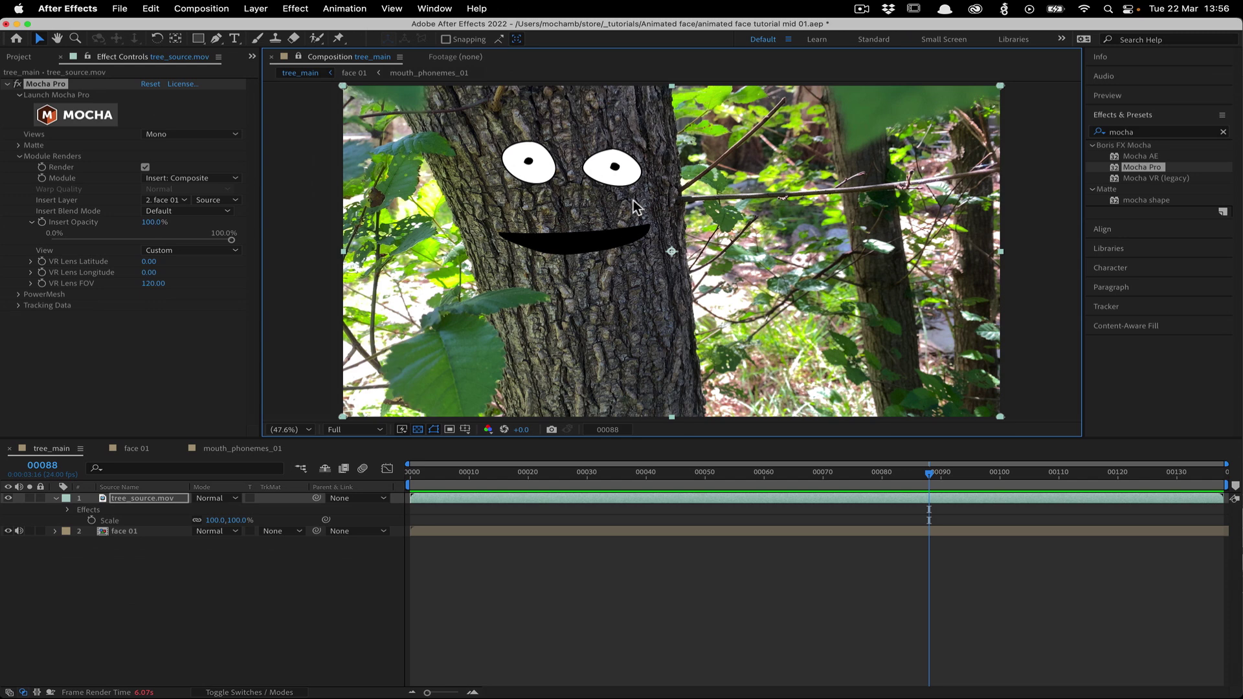
# - Open the face 01 composition and dock its viewer beside the tree_main viewer so both are visible
pyautogui.doubleClick(123, 530)
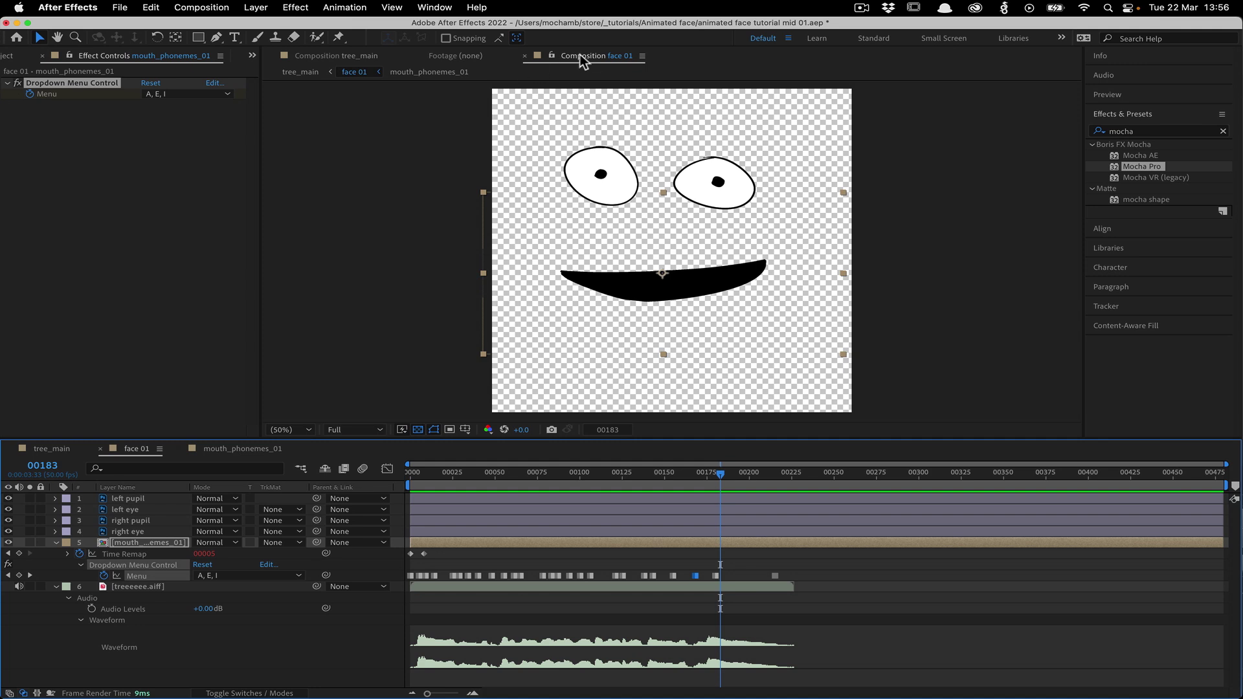
pyautogui.moveTo(570, 53); pyautogui.dragTo(1061, 242)
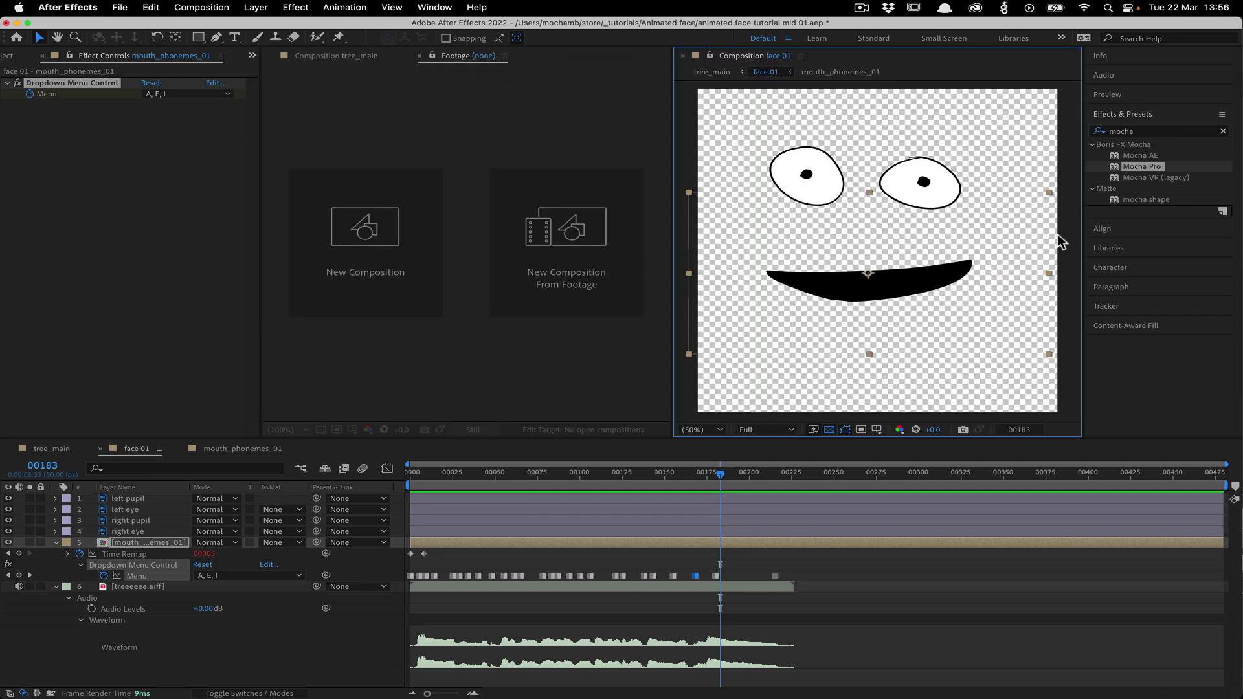
pyautogui.click(343, 57)
# - Return to frame 0 and move the right pupil layer directly below the left pupil layer
pyautogui.moveTo(724, 477); pyautogui.dragTo(416, 481)
pyautogui.press('Home')
pyautogui.click(132, 500)
pyautogui.keyDown('super'); pyautogui.click(130, 521); pyautogui.keyUp('super')
pyautogui.moveTo(131, 521); pyautogui.dragTo(122, 506)
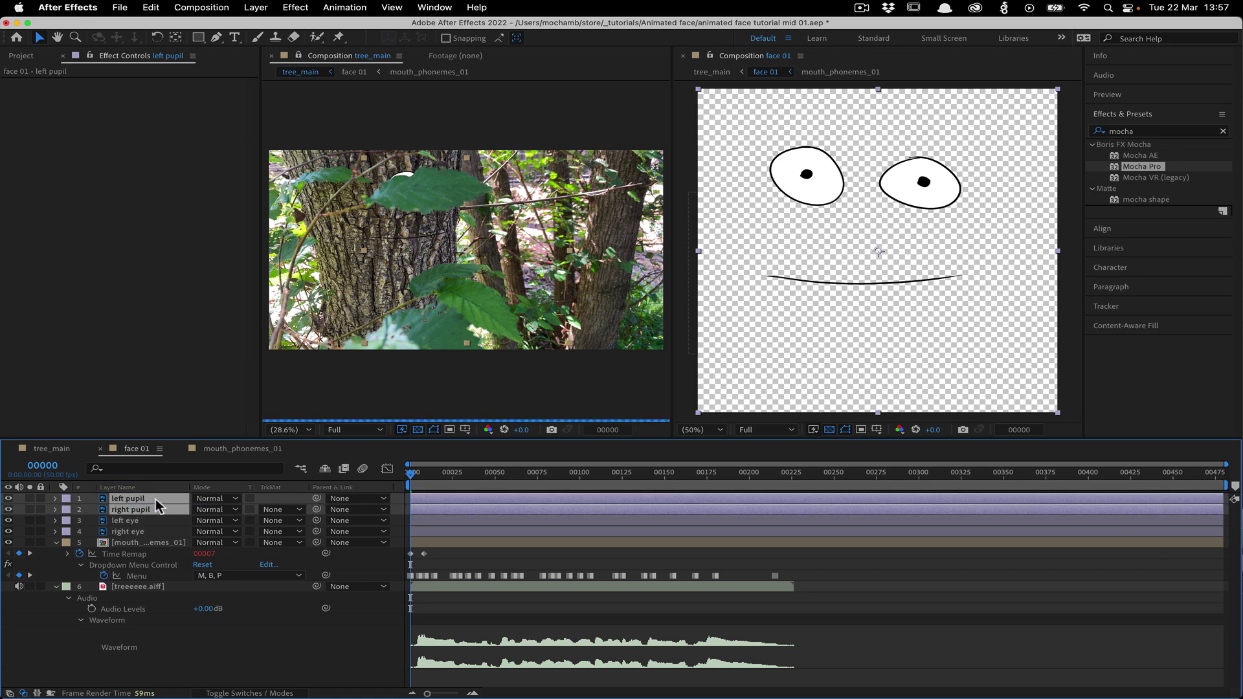
# - Add a null object named "pupil parent" to face 01 and position it between the eyes
pyautogui.click(189, 650)
pyautogui.rightClick(188, 651)
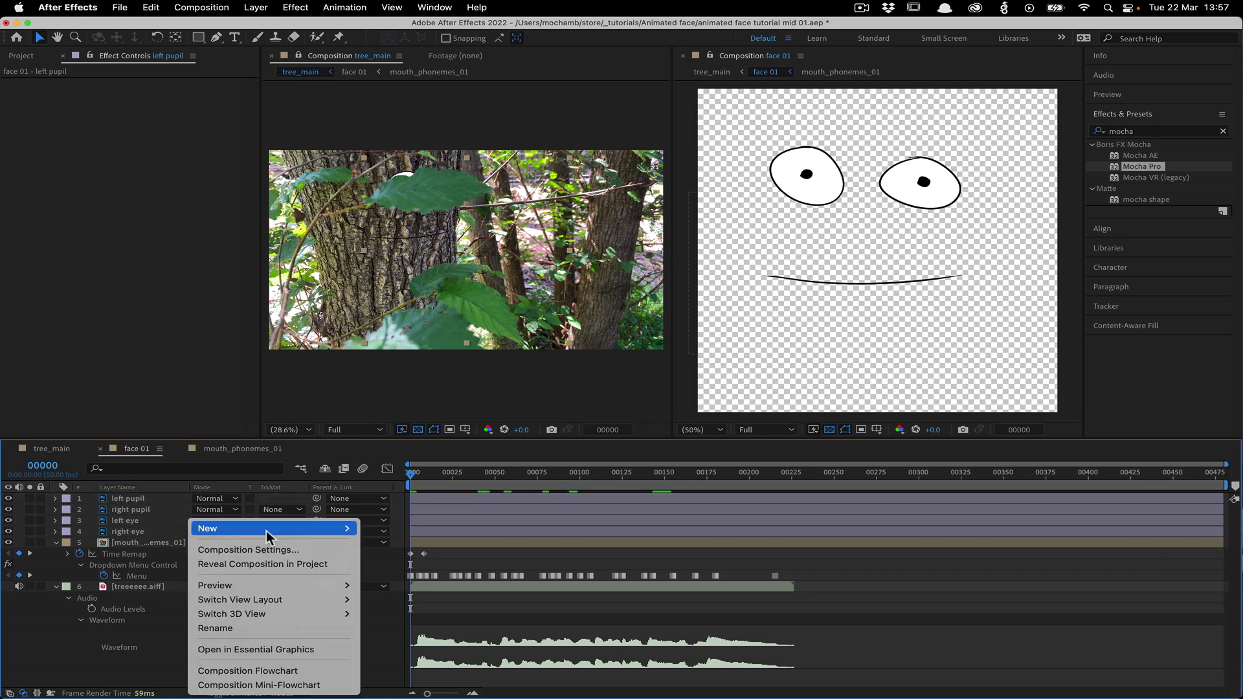
pyautogui.moveTo(262, 528)
pyautogui.click(416, 605)
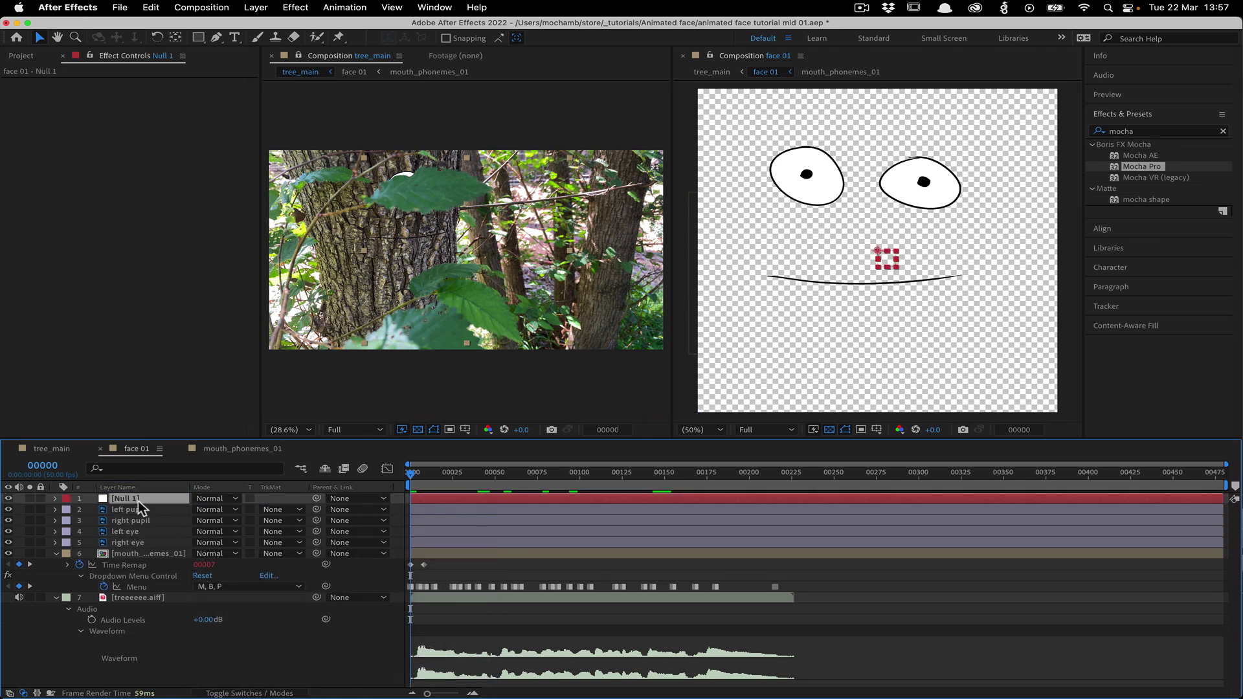
pyautogui.press('Return')
pyautogui.write('pupil parent')
pyautogui.press('Return')
pyautogui.moveTo(877, 254); pyautogui.dragTo(863, 180)
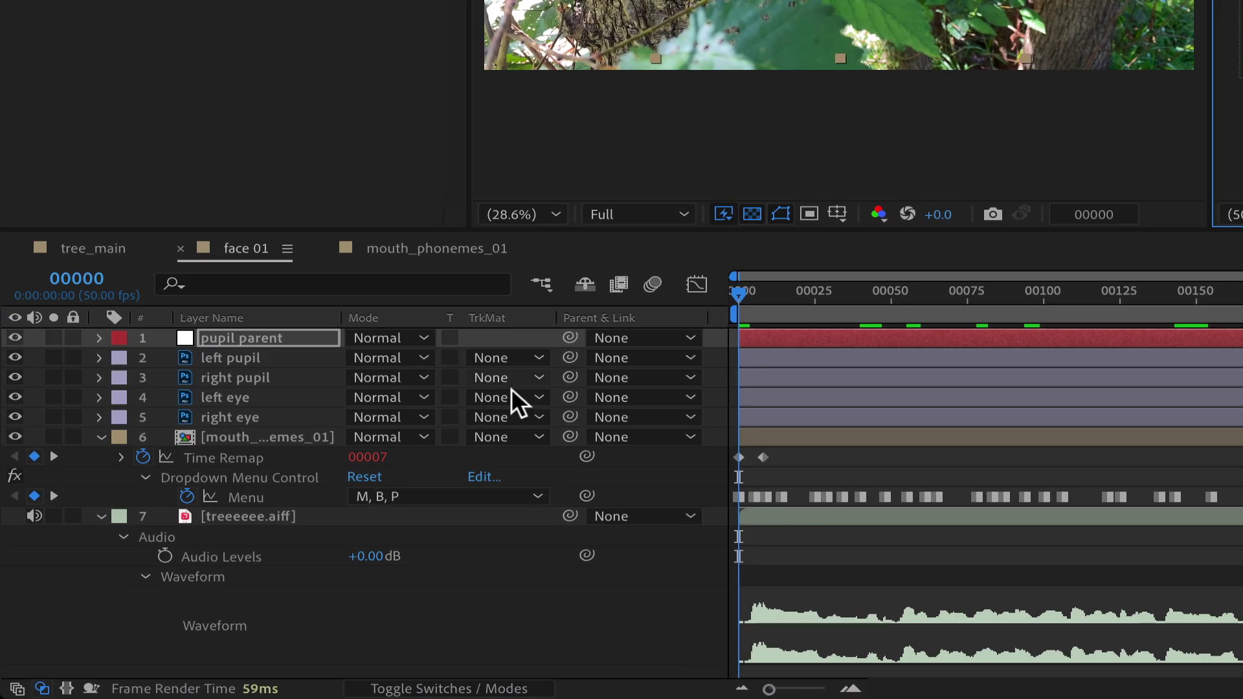
# - Parent the left pupil and right pupil layers to pupil parent, lock both, and select the null
pyautogui.click(143, 511)
pyautogui.keyDown('shift'); pyautogui.click(263, 377); pyautogui.keyUp('shift')
pyautogui.moveTo(570, 378); pyautogui.dragTo(280, 347)
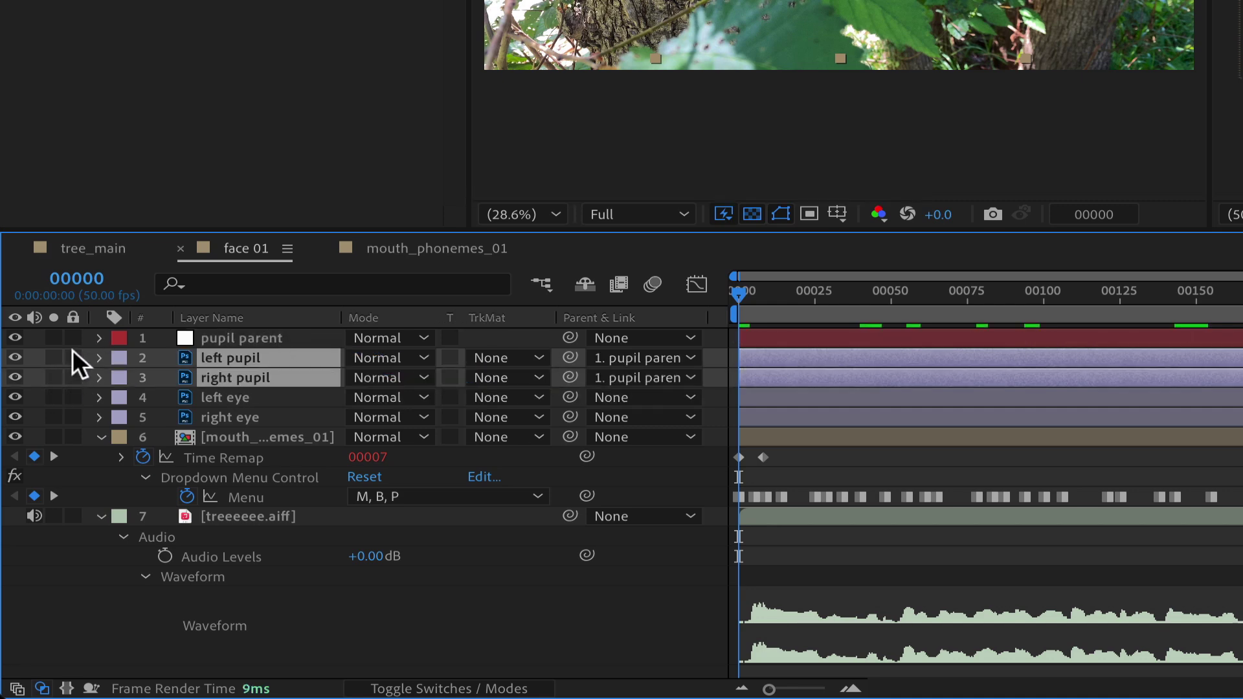
pyautogui.moveTo(74, 357); pyautogui.dragTo(72, 375)
pyautogui.click(243, 340)
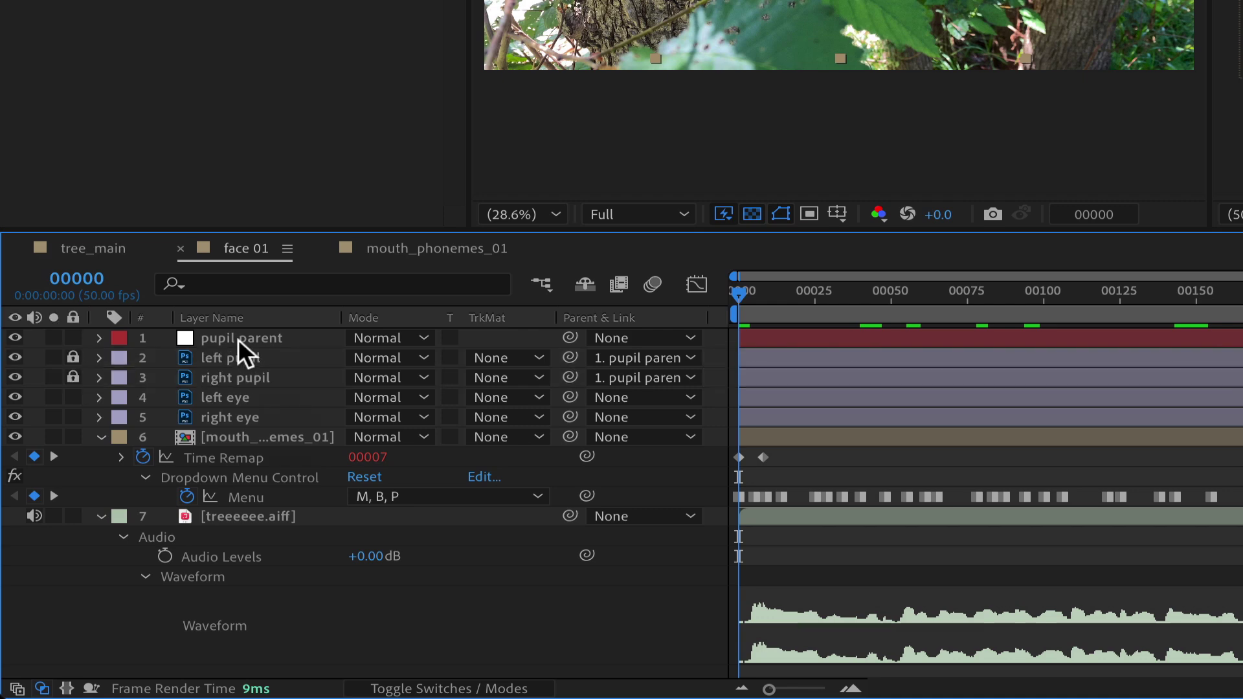
# - Add a second null named "eye parent" directly below pupil parent and position it between the eyes in face 01
pyautogui.moveTo(865, 186); pyautogui.dragTo(852, 184)
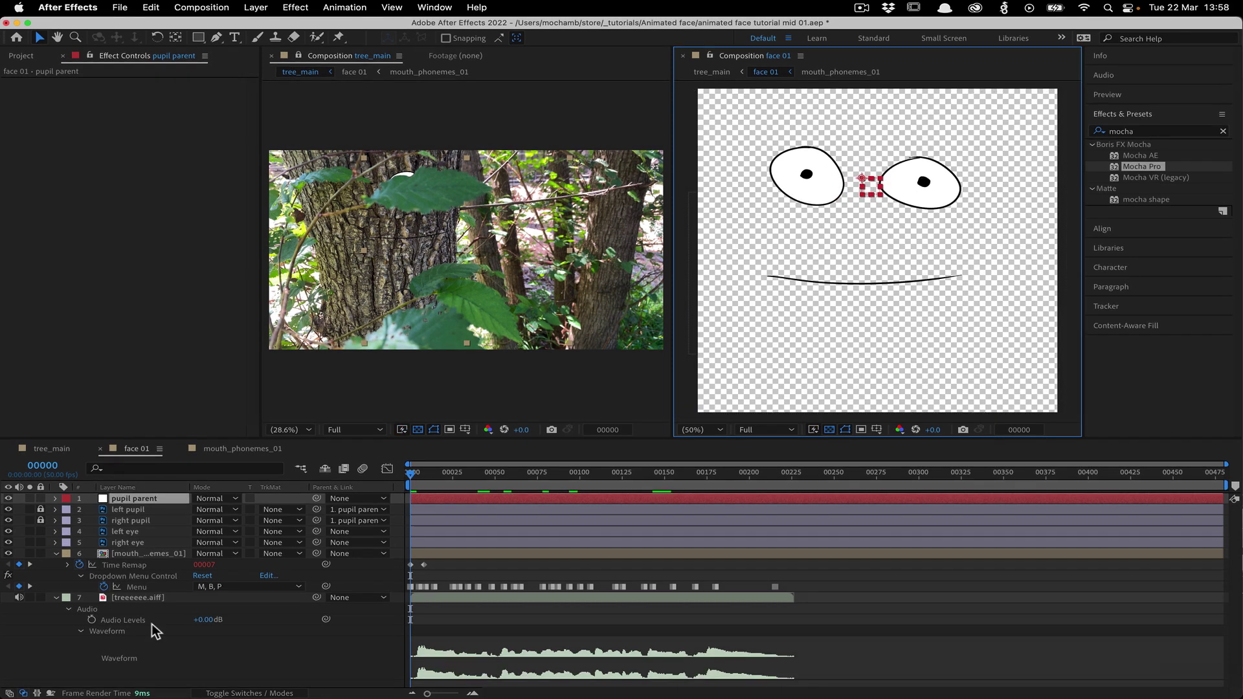
pyautogui.press('super+alt+shift+y')
pyautogui.press('Return')
pyautogui.write('ent')
pyautogui.press('Return')
pyautogui.moveTo(120, 499); pyautogui.dragTo(123, 514)
pyautogui.click(127, 543)
pyautogui.click(128, 499)
pyautogui.click(129, 510)
pyautogui.click(877, 251)
pyautogui.moveTo(878, 251); pyautogui.dragTo(863, 178)
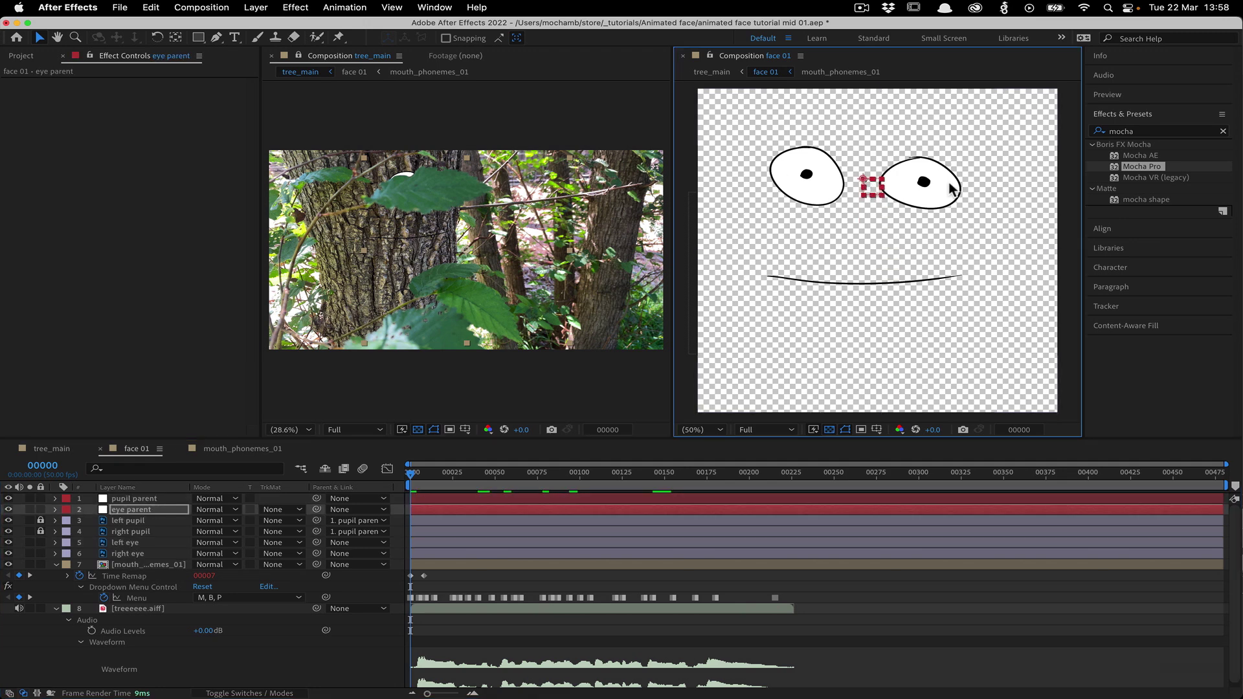
# - Parent the left eye and right eye layers to eye parent, lock both, and select the pupil parent null
pyautogui.click(129, 543)
pyautogui.keyDown('shift'); pyautogui.click(128, 553); pyautogui.keyUp('shift')
pyautogui.moveTo(317, 553); pyautogui.dragTo(170, 510)
pyautogui.moveTo(41, 542); pyautogui.dragTo(40, 554)
pyautogui.click(129, 511)
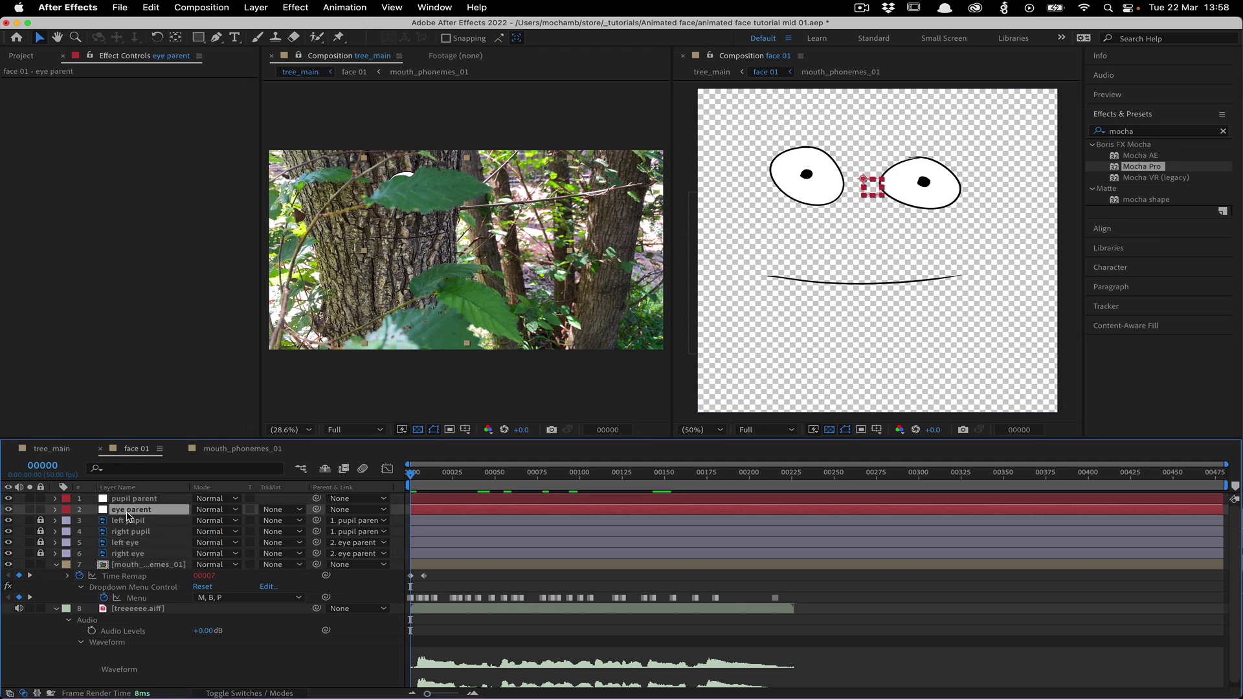
pyautogui.moveTo(868, 189); pyautogui.dragTo(864, 186)
pyautogui.click(491, 500)
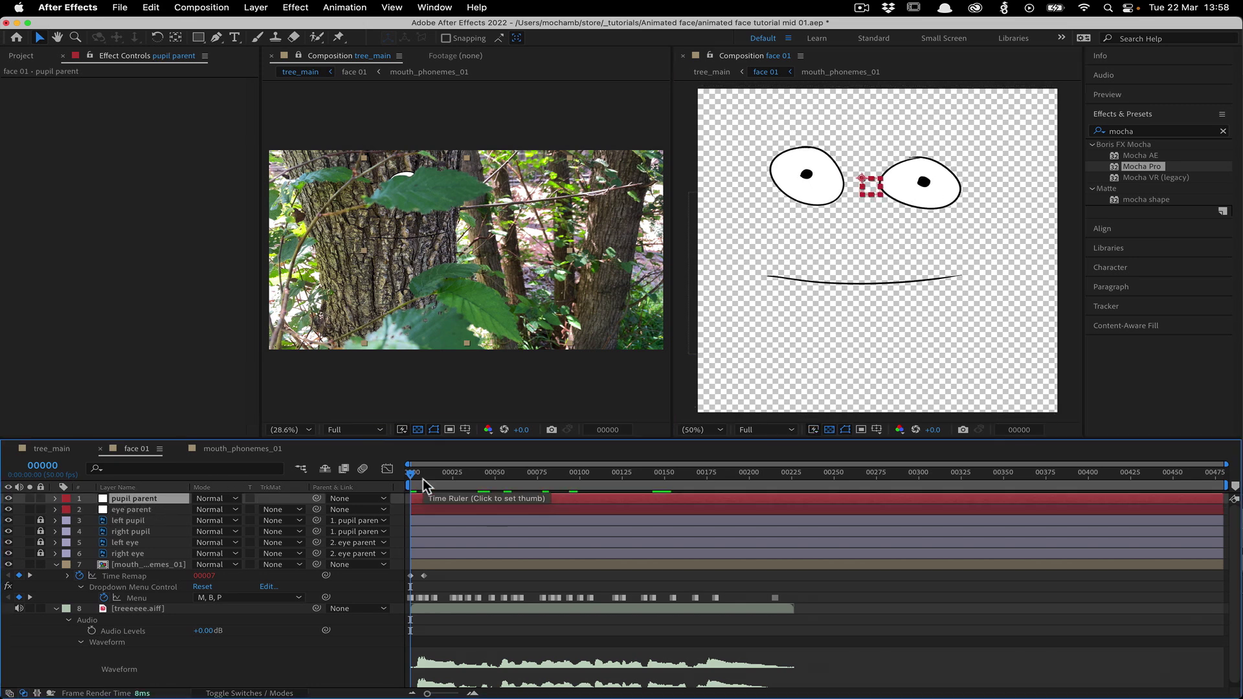
# - Keyframe pupil parent's position at frame 181, and at frame 0 shift the pupils toward the left edges of the eyes, at 792.0,540.0
pyautogui.moveTo(413, 475); pyautogui.dragTo(717, 485)
pyautogui.press('p')
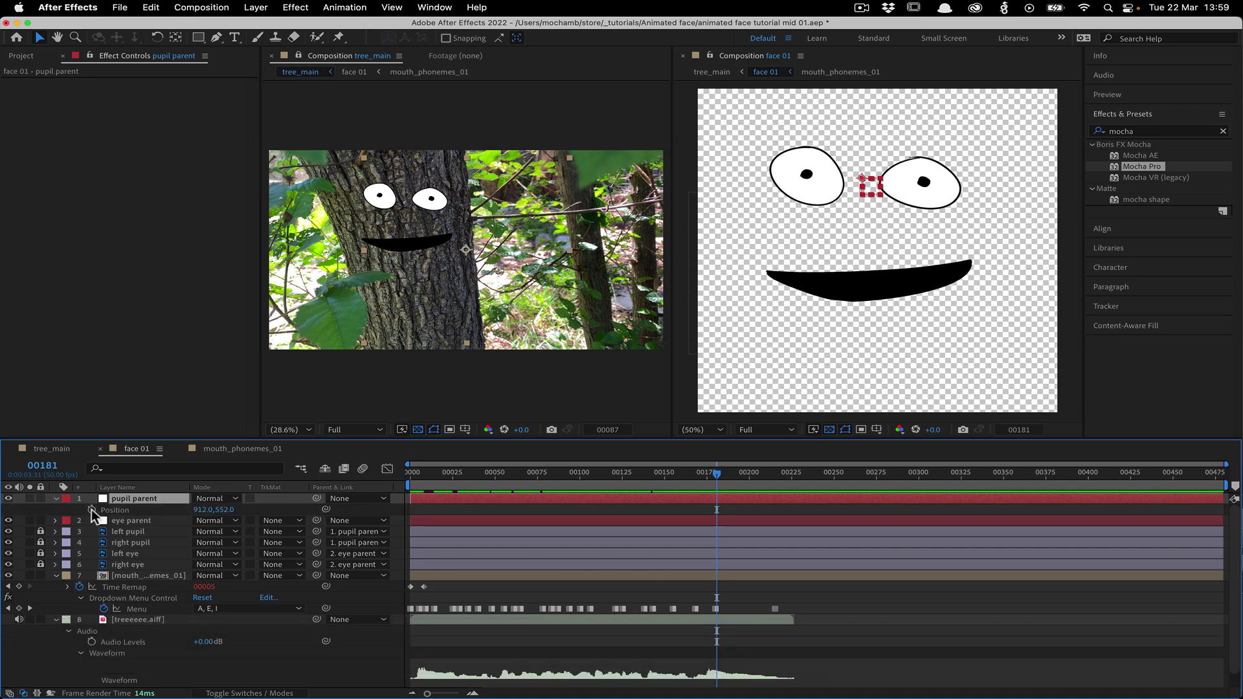
pyautogui.click(91, 510)
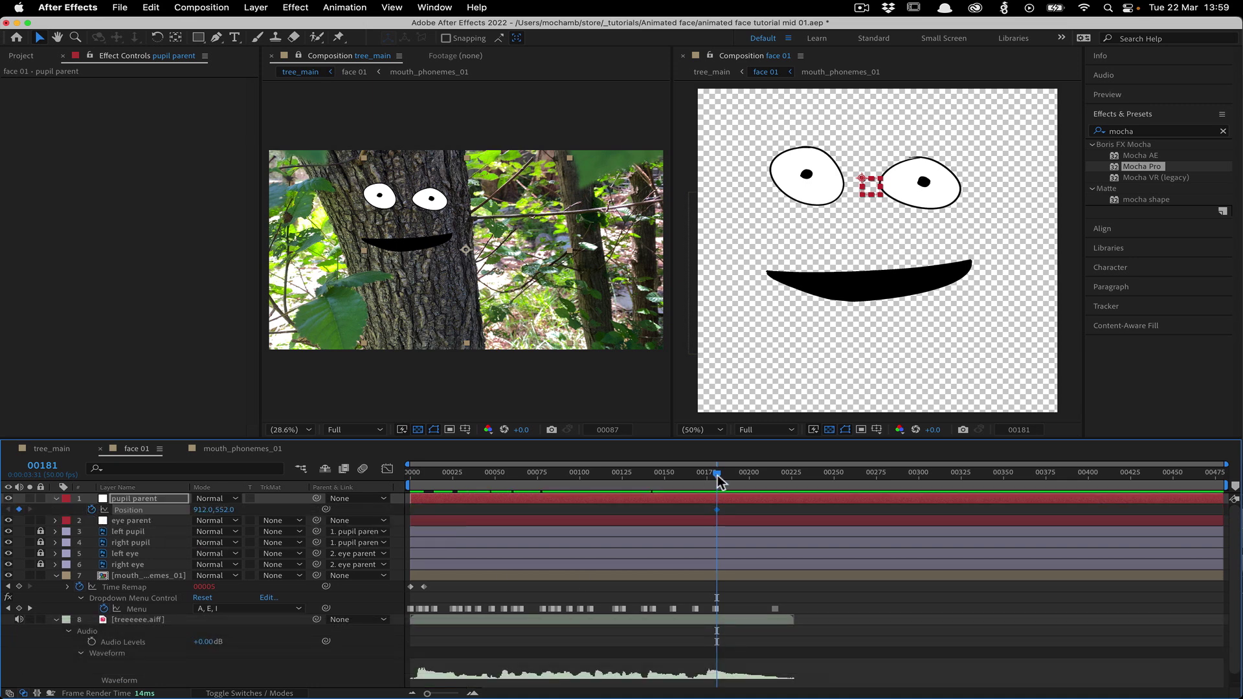
pyautogui.moveTo(719, 480); pyautogui.dragTo(409, 476)
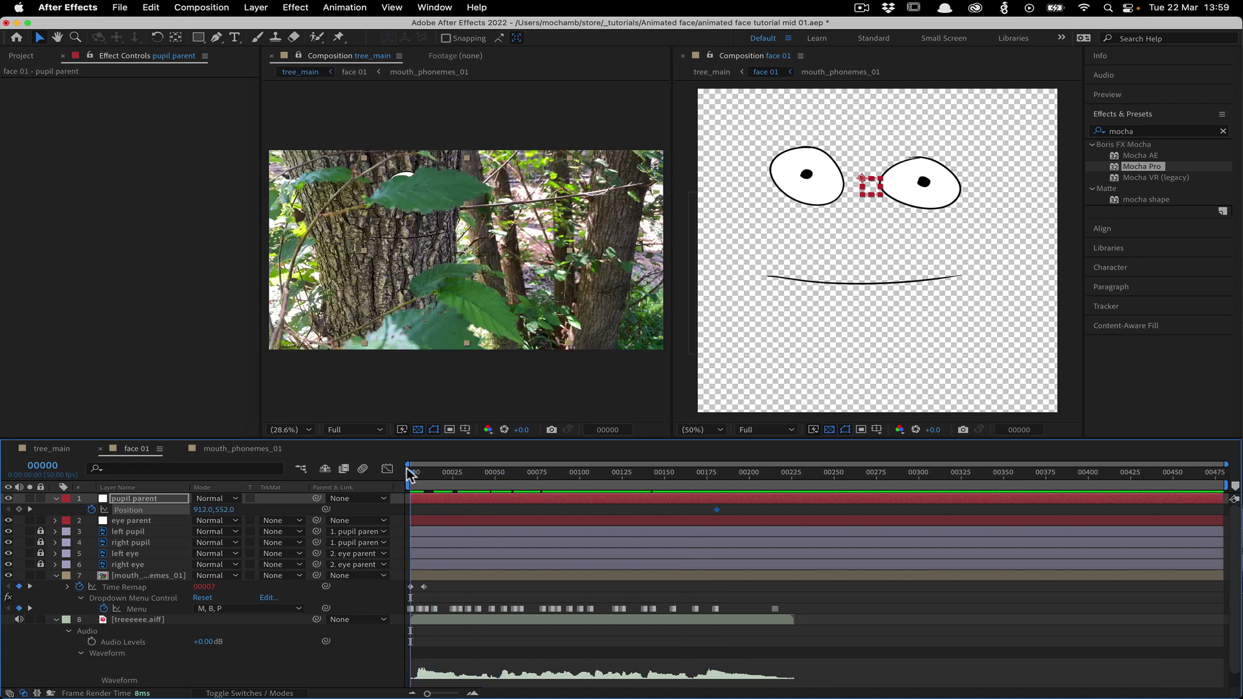
pyautogui.moveTo(877, 185); pyautogui.dragTo(845, 185)
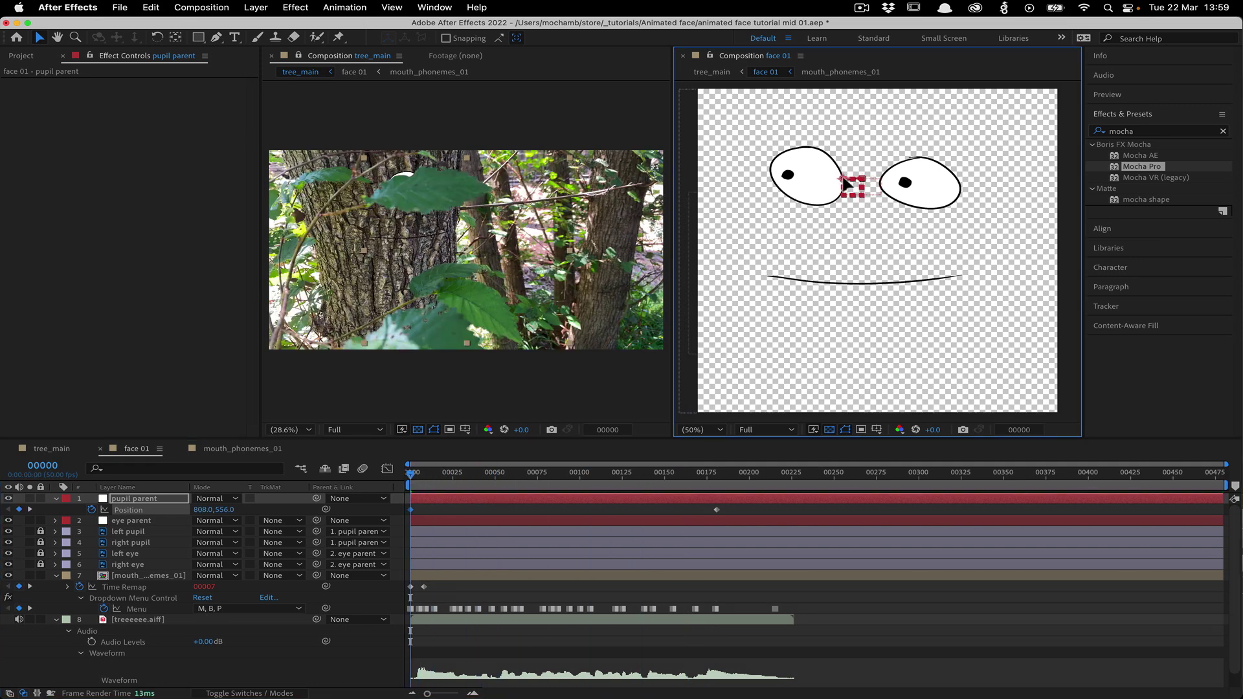
# - At frame 215, nudge the pupil parent null slightly right to 920.0,560.0 to add another position keyframe
pyautogui.moveTo(412, 477); pyautogui.dragTo(775, 487)
pyautogui.moveTo(869, 183); pyautogui.dragTo(870, 185)
pyautogui.moveTo(774, 478); pyautogui.dragTo(350, 494)
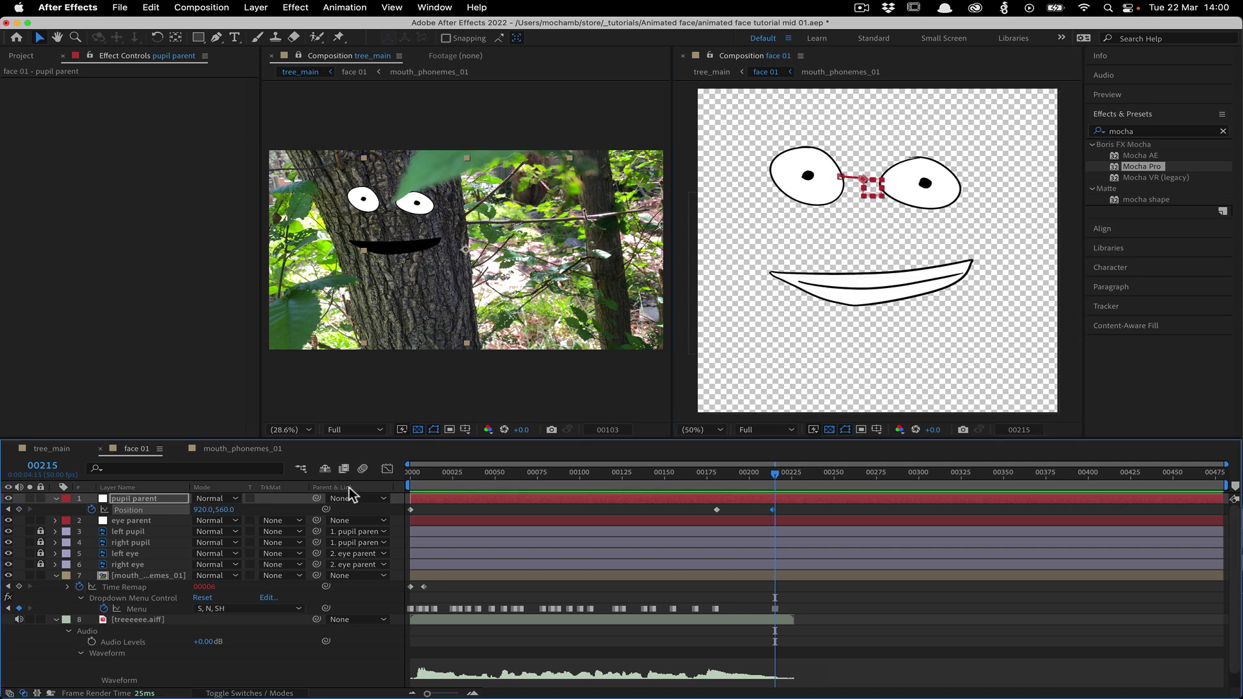
# - Set the tree_main preview resolution to Quarter and return to frame 0
pyautogui.click(345, 431)
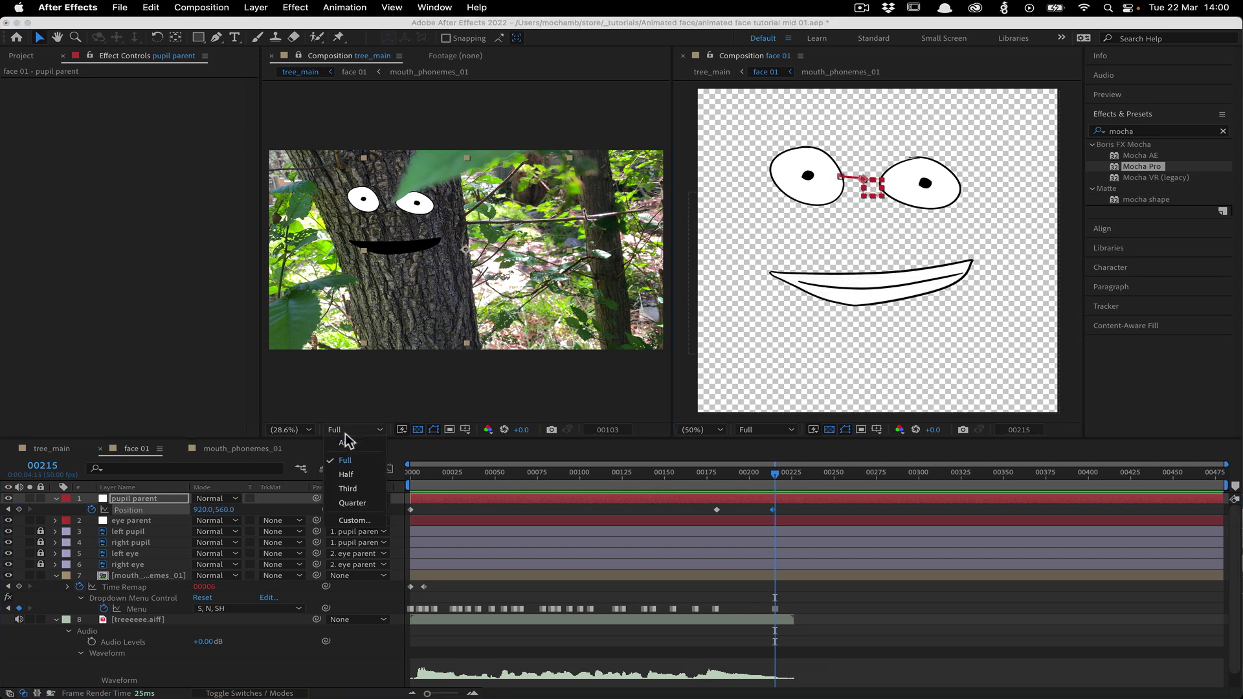
pyautogui.click(351, 503)
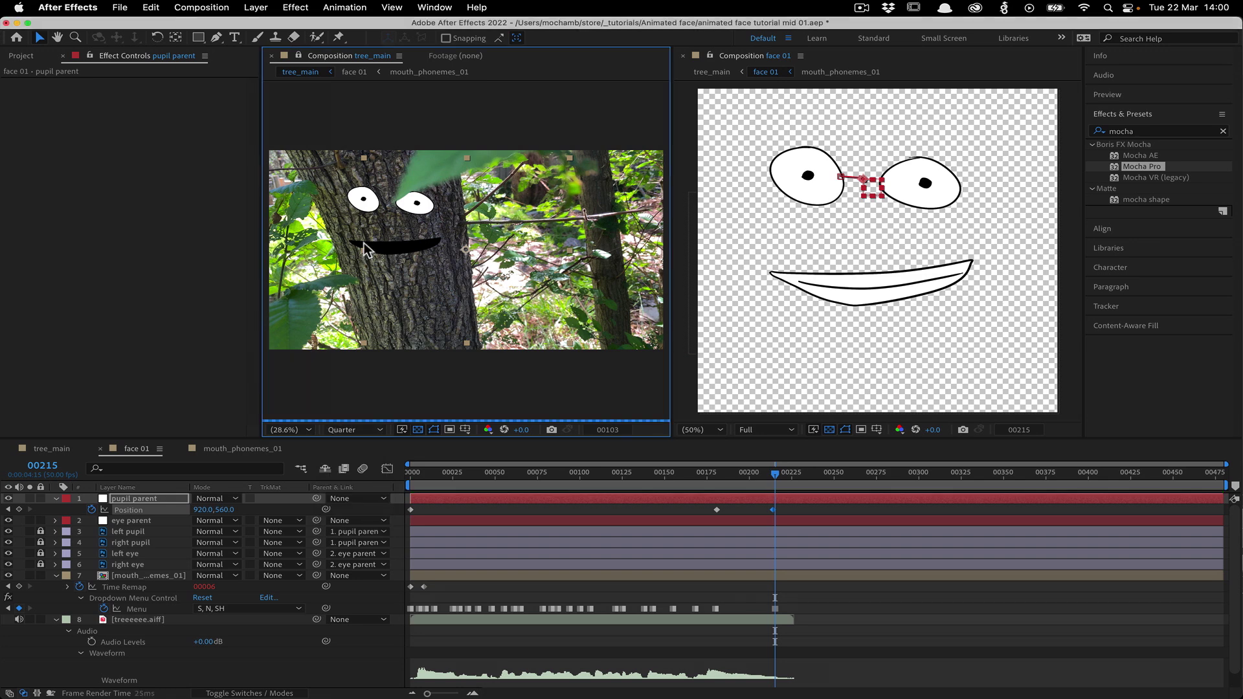
pyautogui.press('Home')
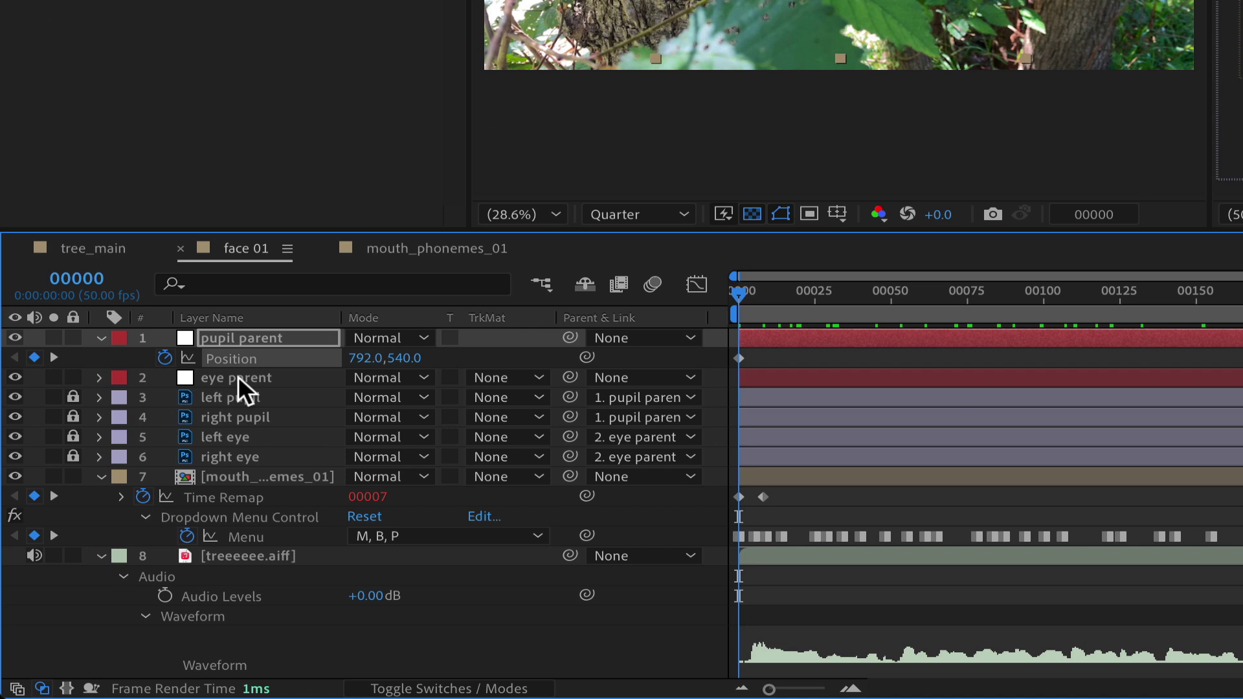
# - Unlink eye parent's scale proportions, set its scale to 100.0,70.0% and keyframe it at frame 0
pyautogui.click(132, 520)
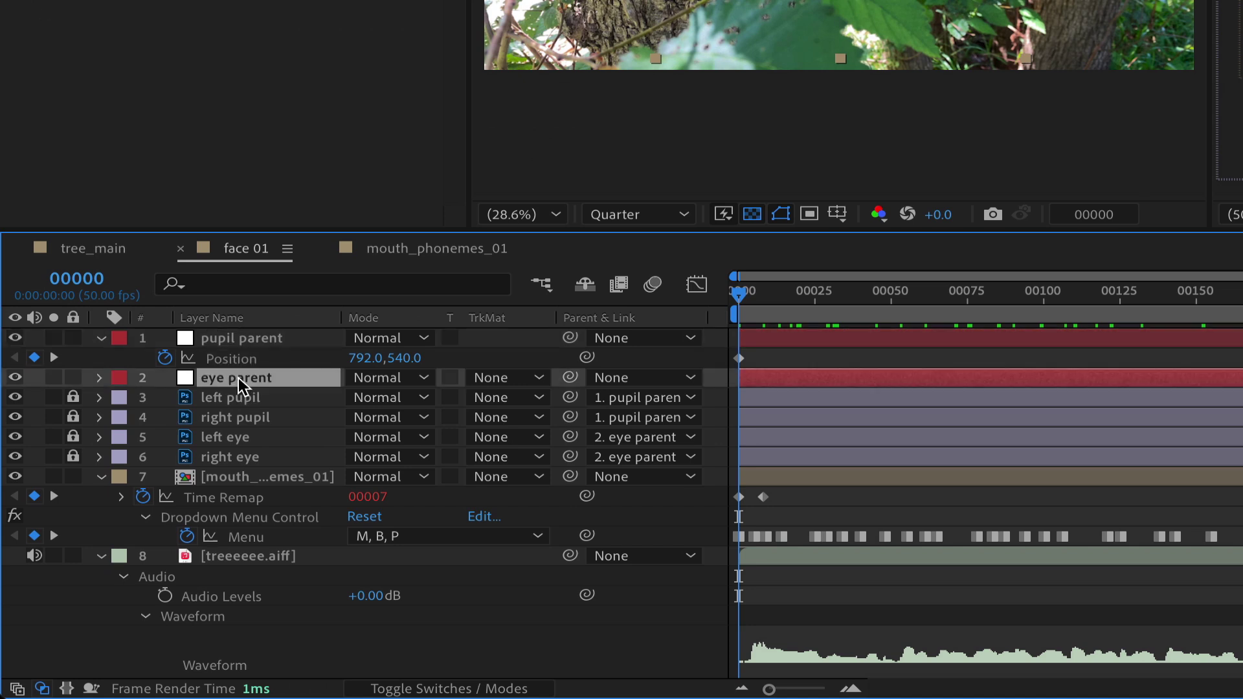
pyautogui.press('s')
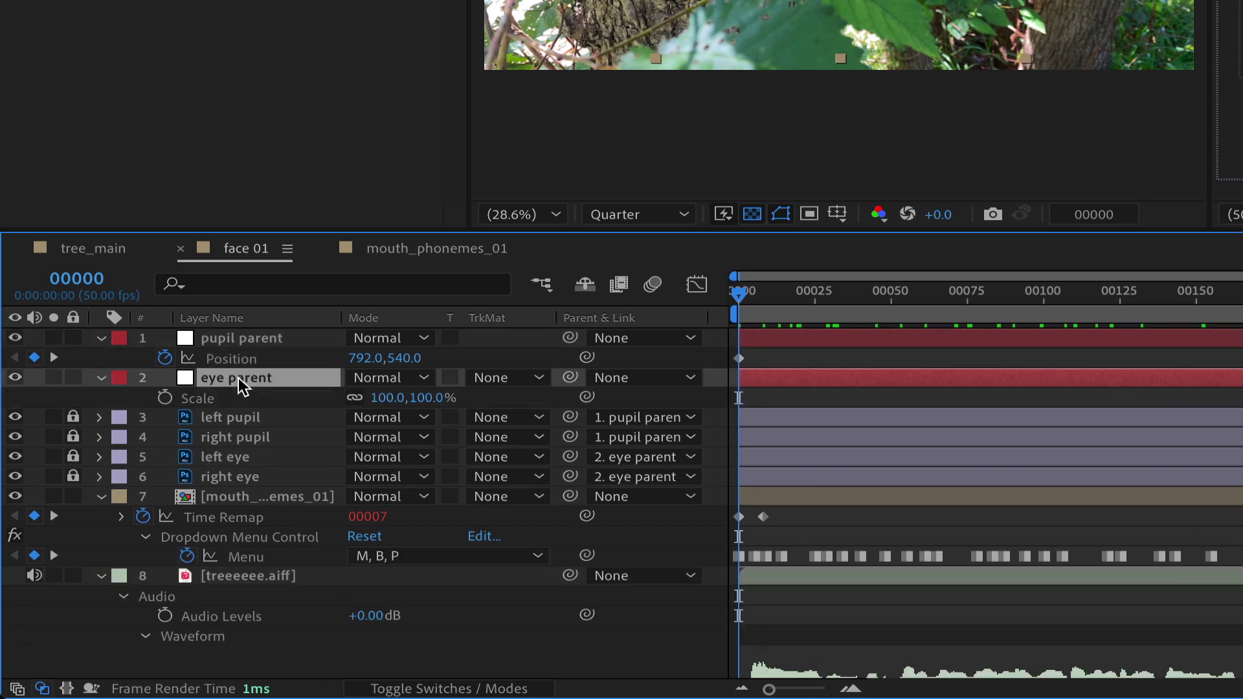
pyautogui.click(353, 397)
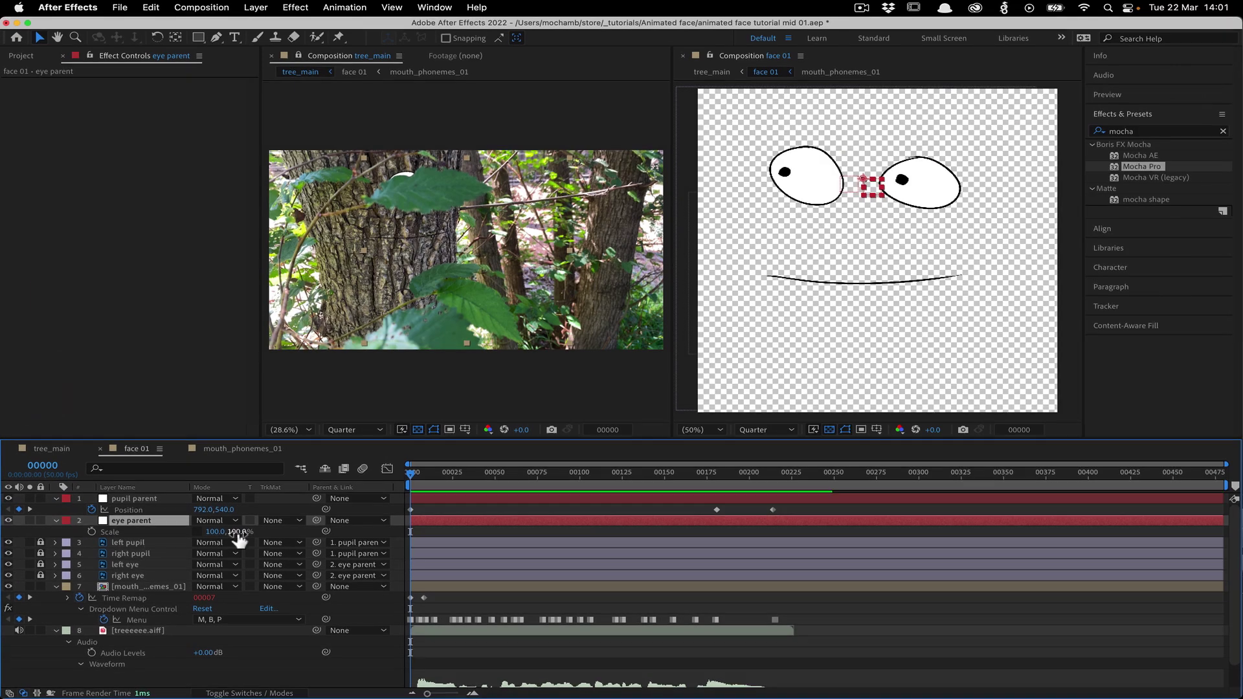
pyautogui.moveTo(427, 398); pyautogui.dragTo(418, 399)
pyautogui.moveTo(232, 532); pyautogui.dragTo(213, 531)
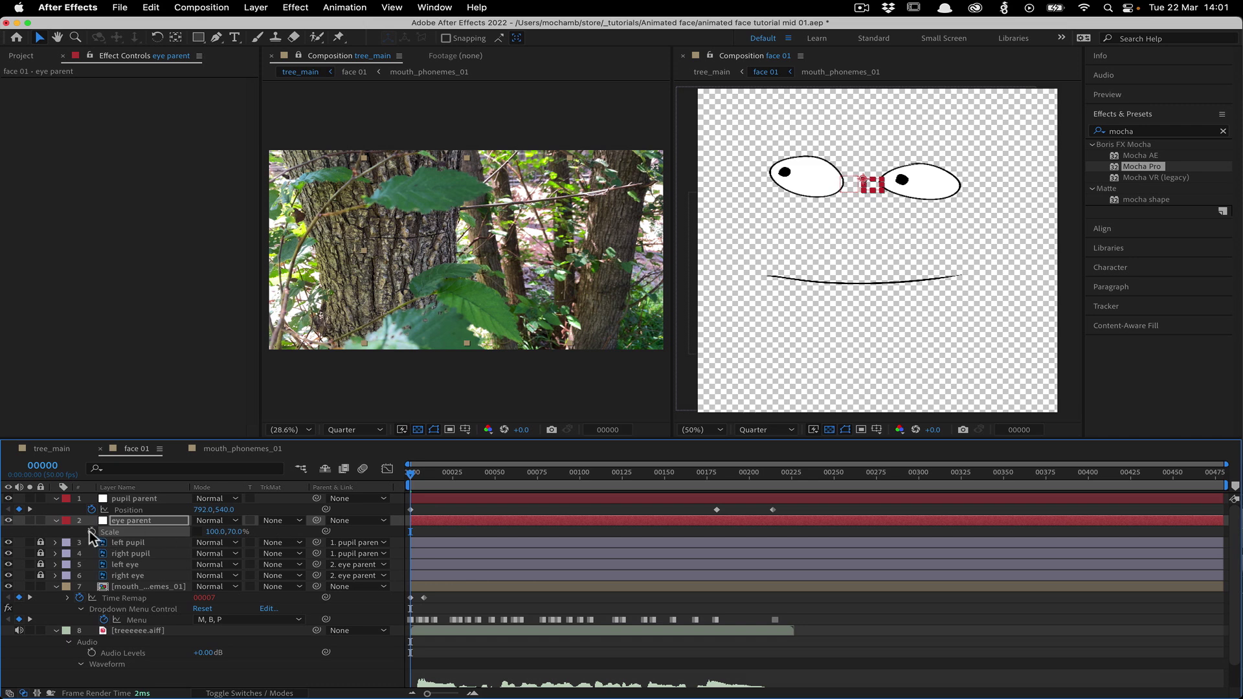
pyautogui.click(91, 531)
# - At frame 5, keyframe eye parent's scale at 100.0,100.0%, play the animation and enlarge the timeline's time scale
pyautogui.moveTo(412, 475); pyautogui.dragTo(433, 485)
pyautogui.press('space')
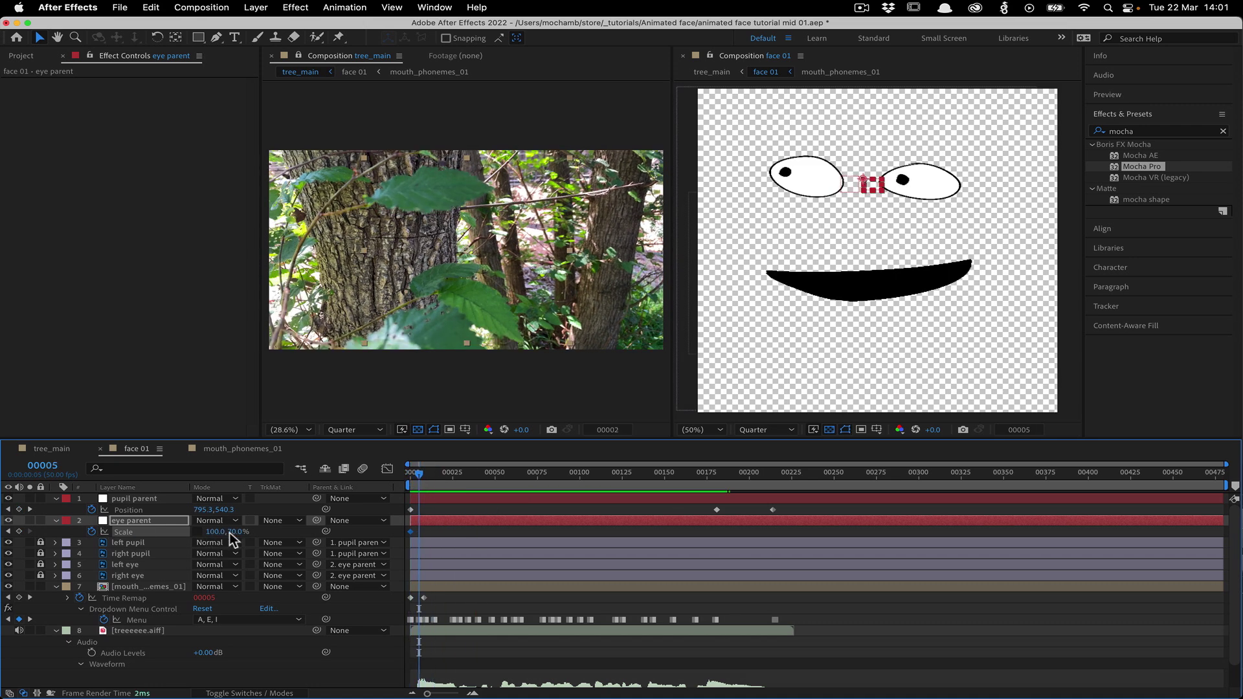
pyautogui.click(231, 532)
pyautogui.press('Return')
pyautogui.press('space')
pyautogui.moveTo(427, 693)
pyautogui.mouseDown()
pyautogui.moveTo(459, 694)
pyautogui.moveTo(447, 694)
pyautogui.mouseUp()
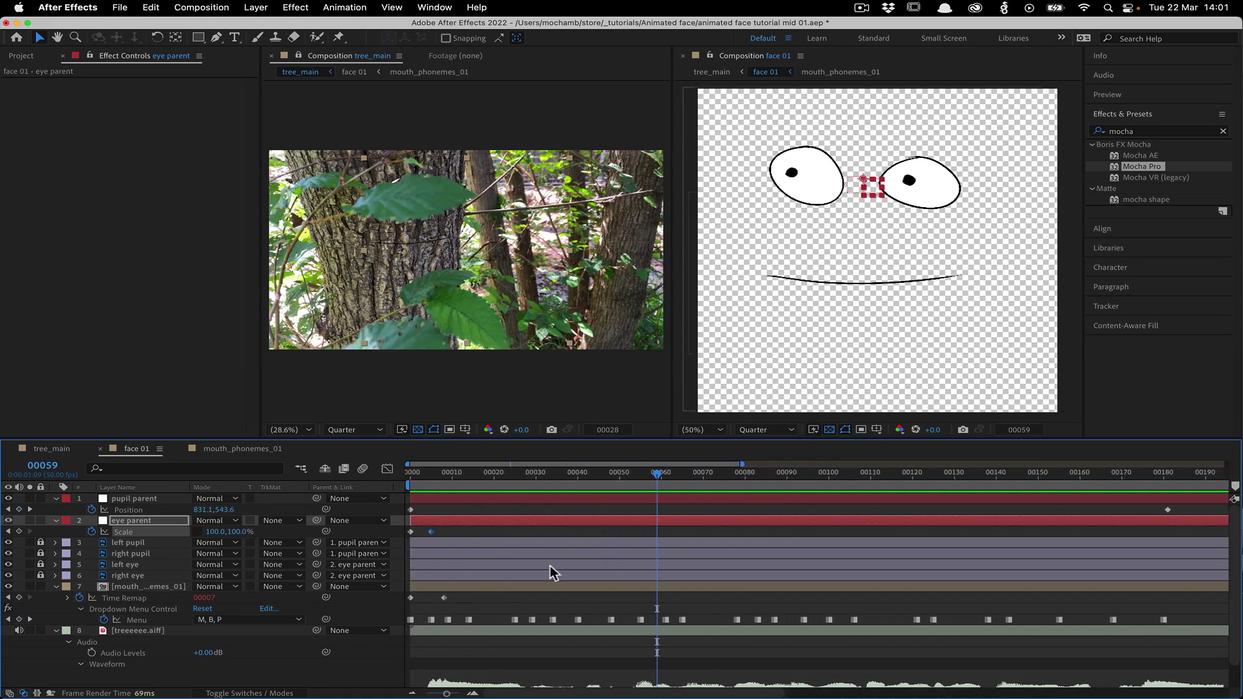
# - Move eye parent's 70% scale keyframe to frame 2 and play the animation from the start
pyautogui.moveTo(593, 475); pyautogui.dragTo(422, 536)
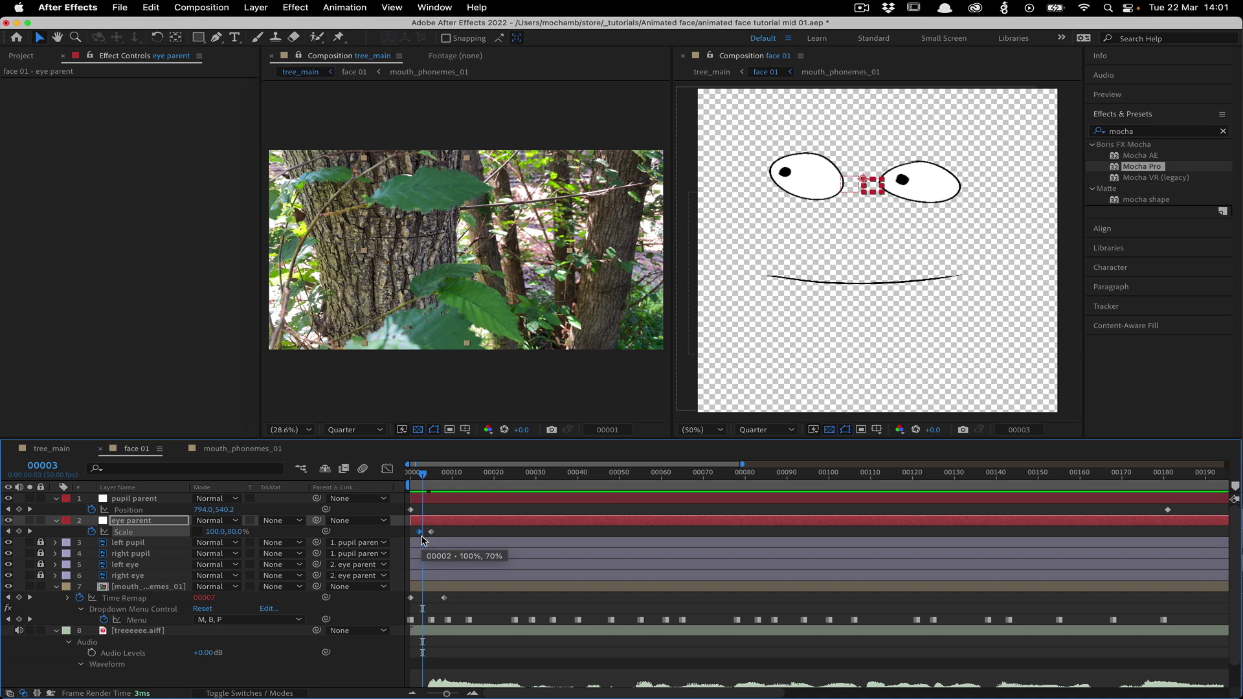
pyautogui.click(407, 473)
pyautogui.press('space')
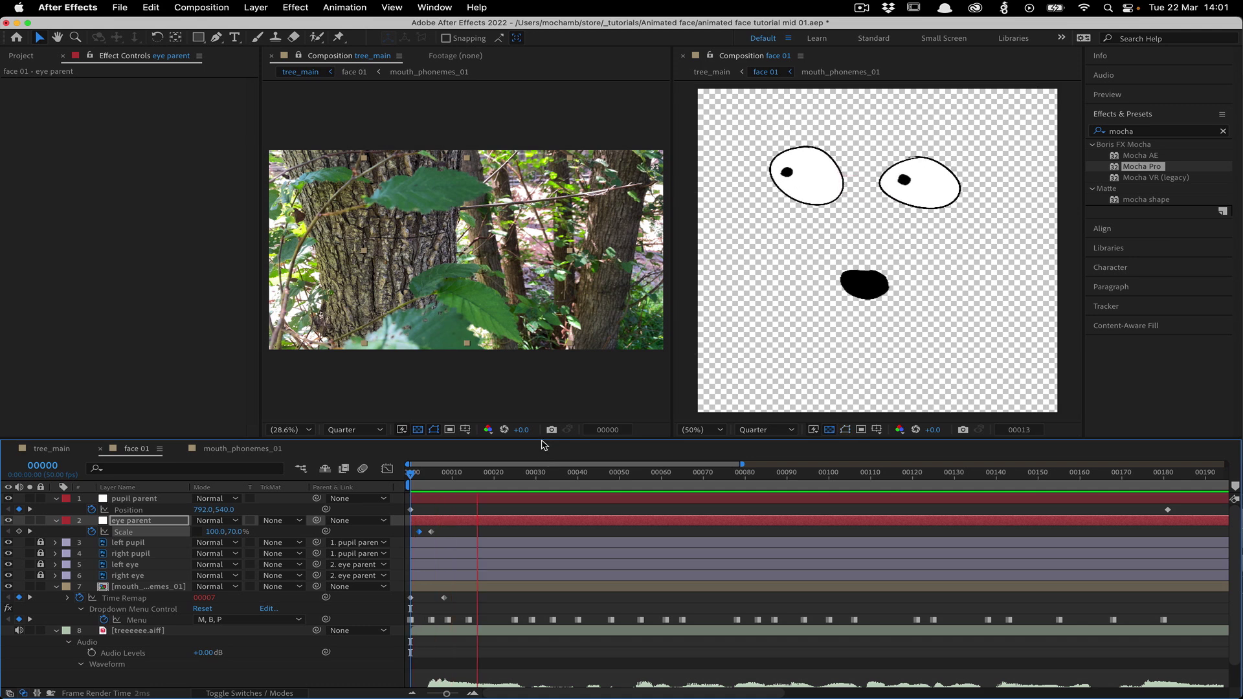
# - Paste copies of eye parent's 100% scale keyframe at frame 14 and its 70% keyframe at frame 16, and preview the result
pyautogui.moveTo(433, 480); pyautogui.dragTo(468, 485)
pyautogui.click(432, 531)
pyautogui.press('super+c')
pyautogui.press('super+v')
pyautogui.press('super+c')
pyautogui.moveTo(475, 475); pyautogui.dragTo(479, 477)
pyautogui.press('super+v')
pyautogui.press('Home')
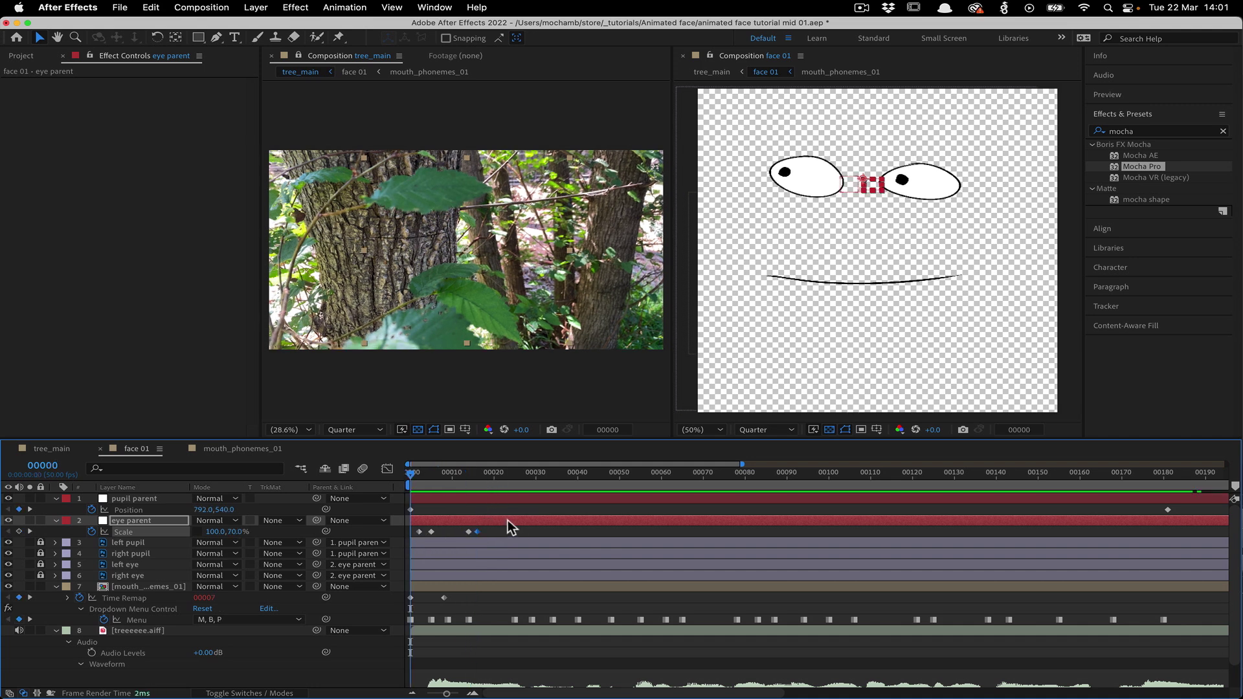
pyautogui.press('space')
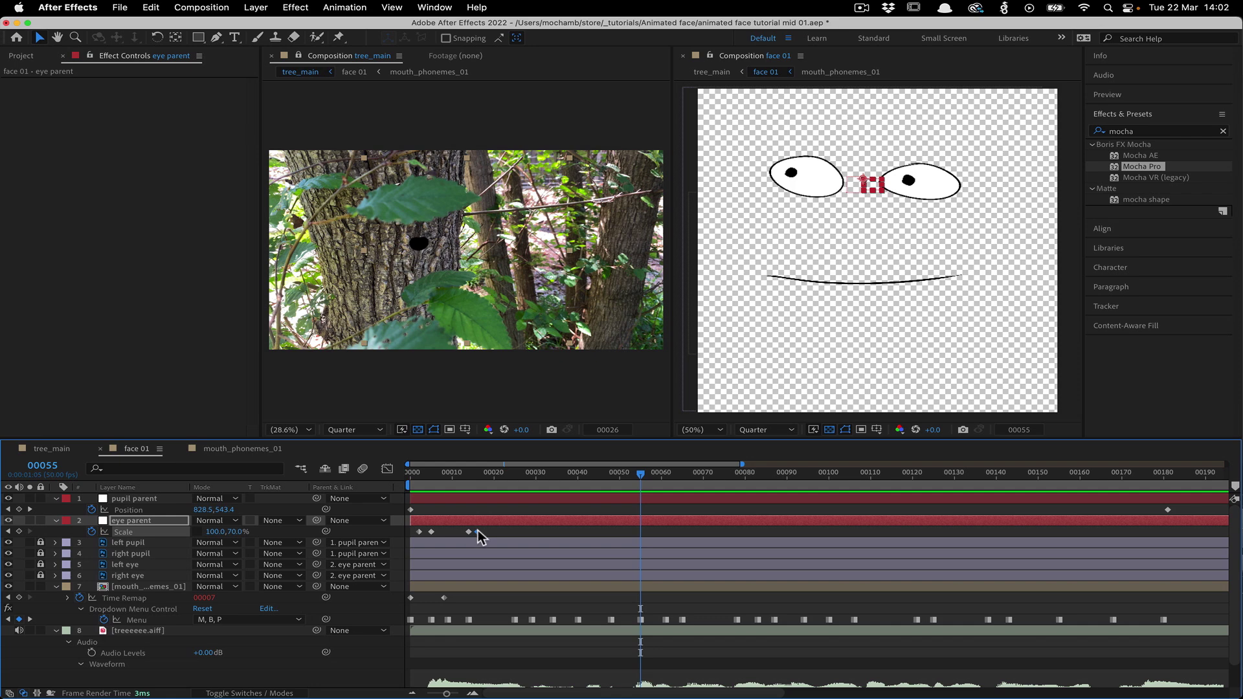
# - Shift the two pasted eye parent scale keyframes to about frames 15 and 19 and scrub through the animation
pyautogui.moveTo(480, 532); pyautogui.dragTo(486, 533)
pyautogui.moveTo(641, 476); pyautogui.dragTo(737, 481)
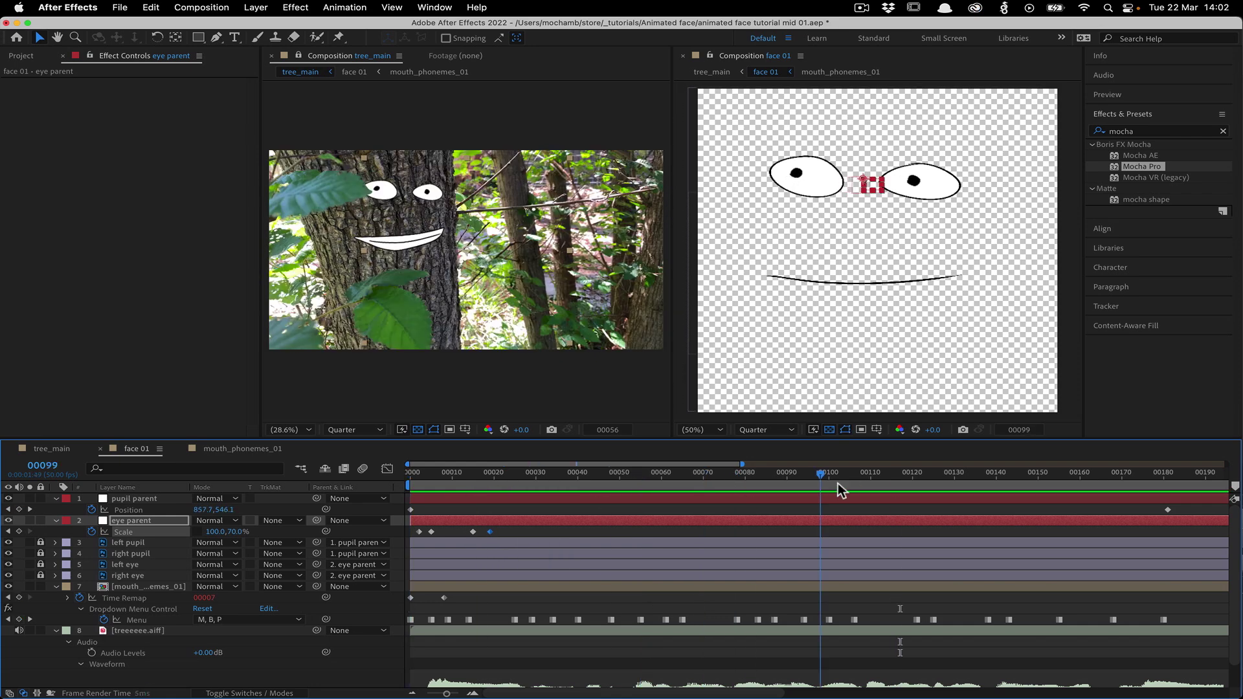
pyautogui.click(444, 530)
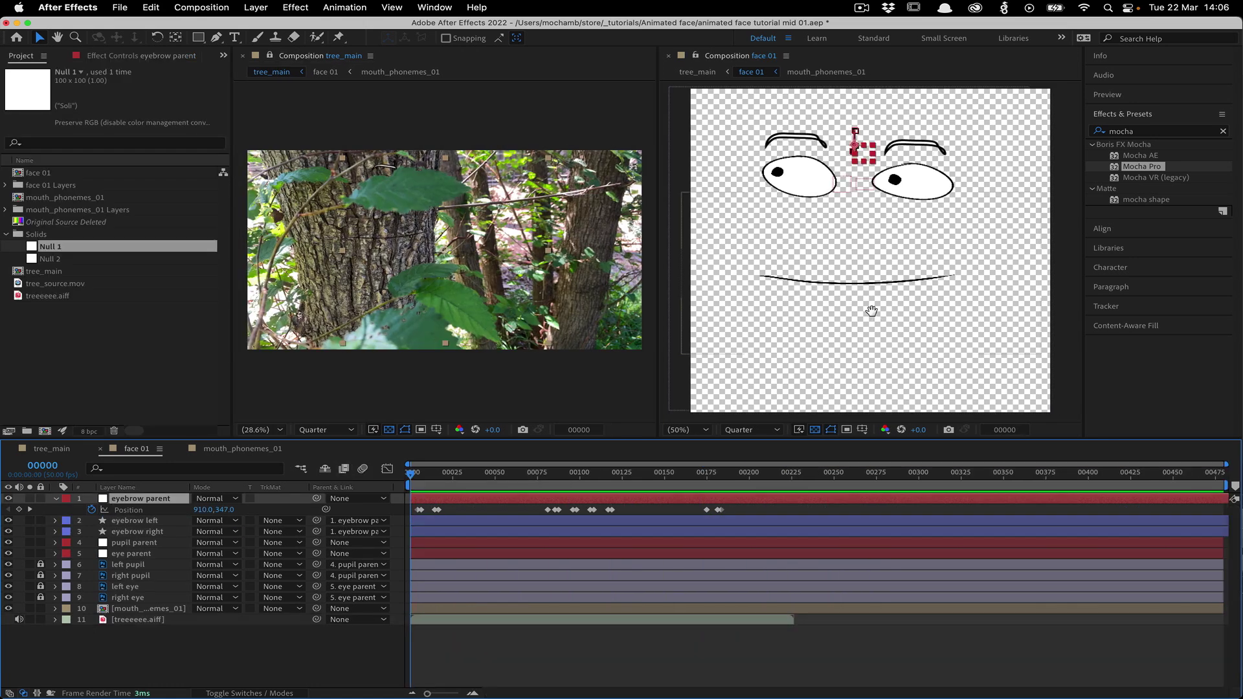
# - Play back the face 01 animation to check the eyebrow, eye, pupil and mouth movement together
pyautogui.press('space')
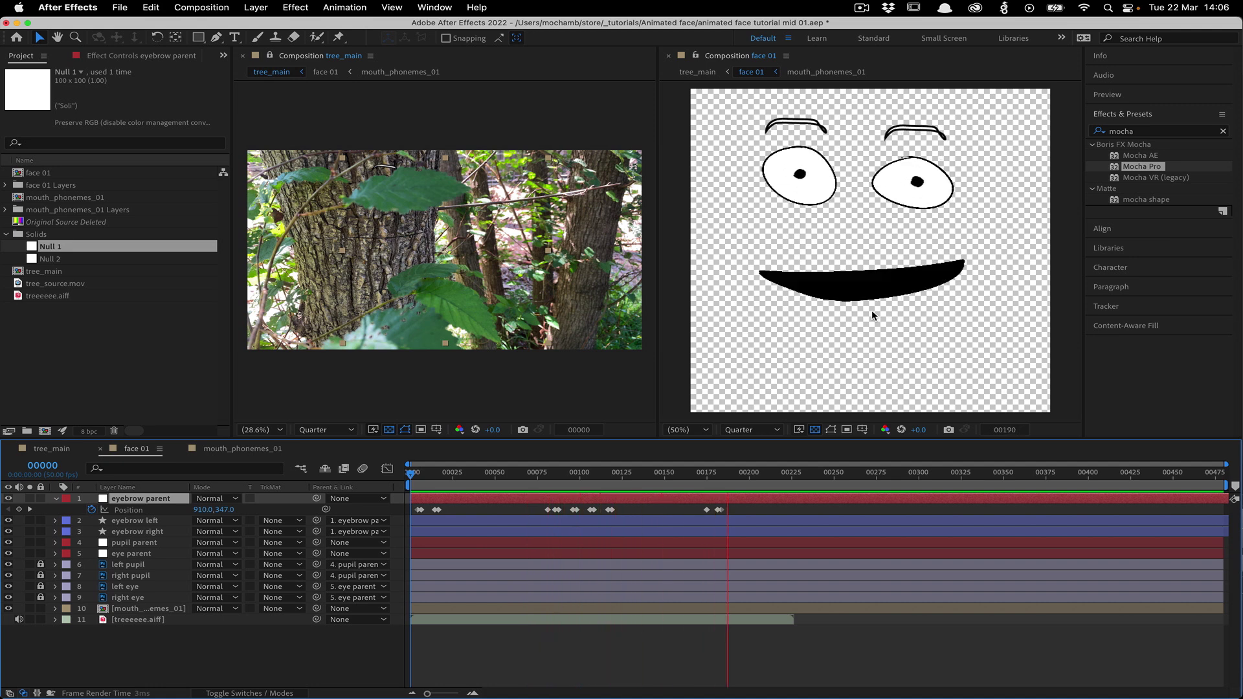
pyautogui.press('space')
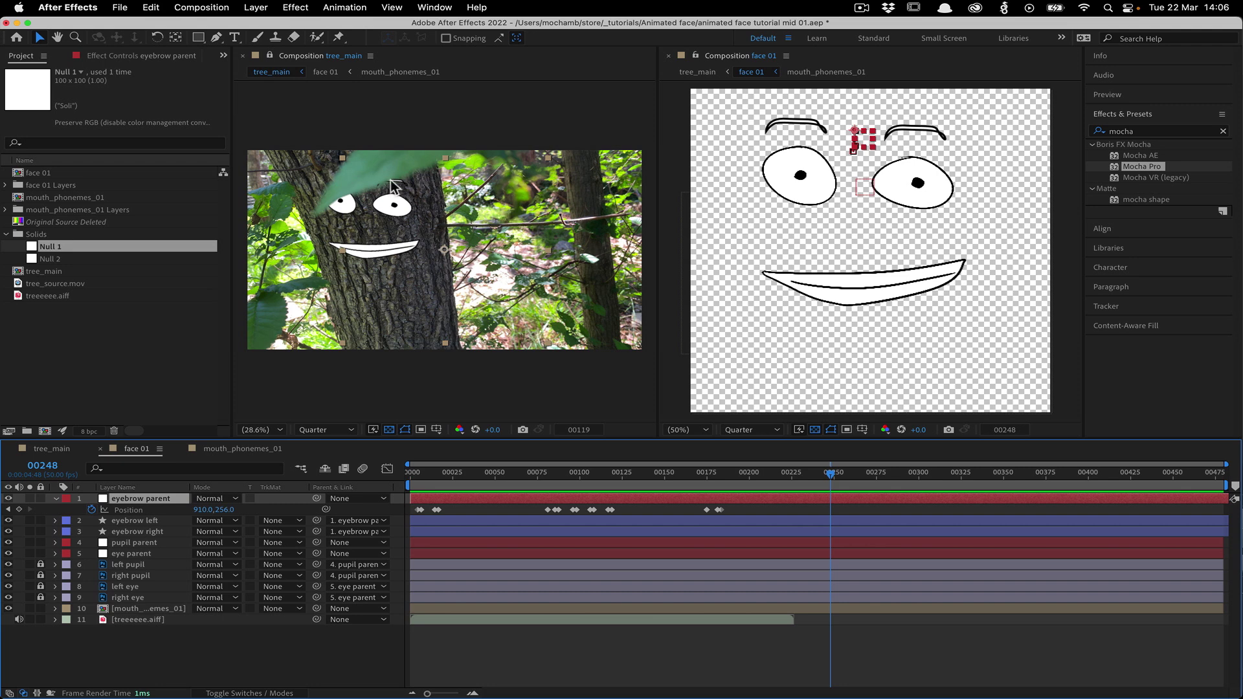
# - Close the face 01 viewer to enlarge tree_main, and scrub through the composited tree shot
pyautogui.click(668, 56)
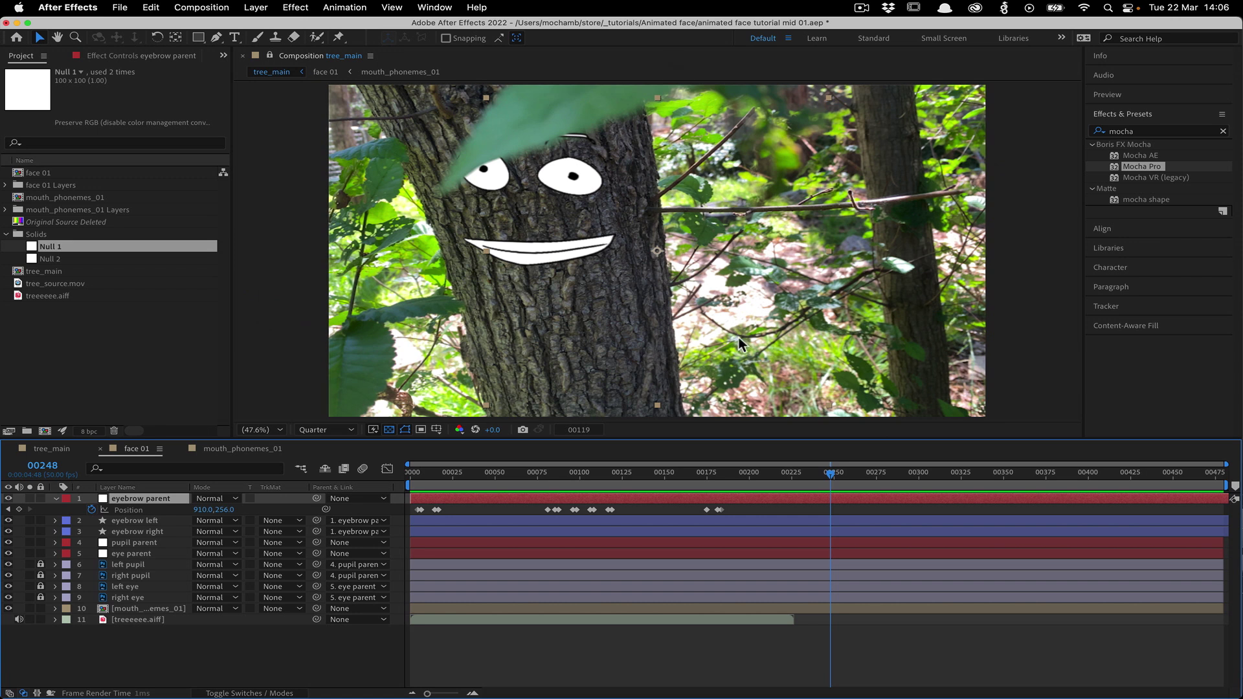
pyautogui.moveTo(830, 477); pyautogui.dragTo(410, 473)
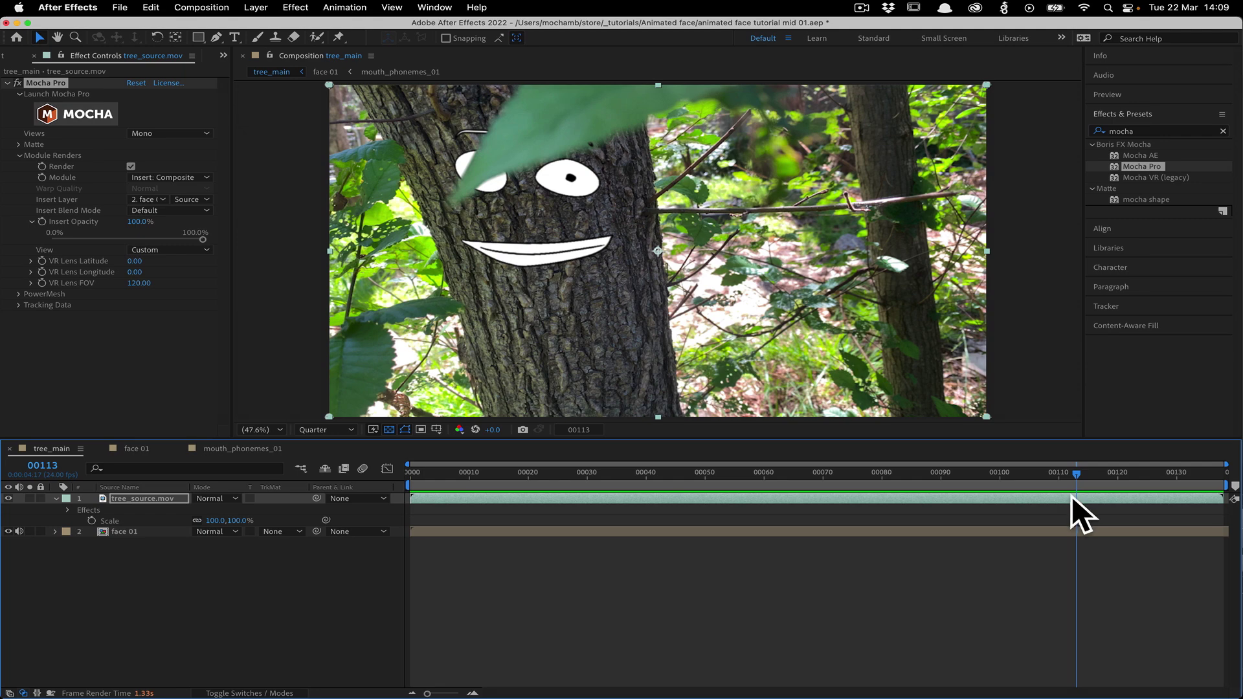
pyautogui.moveTo(1078, 479); pyautogui.dragTo(727, 484)
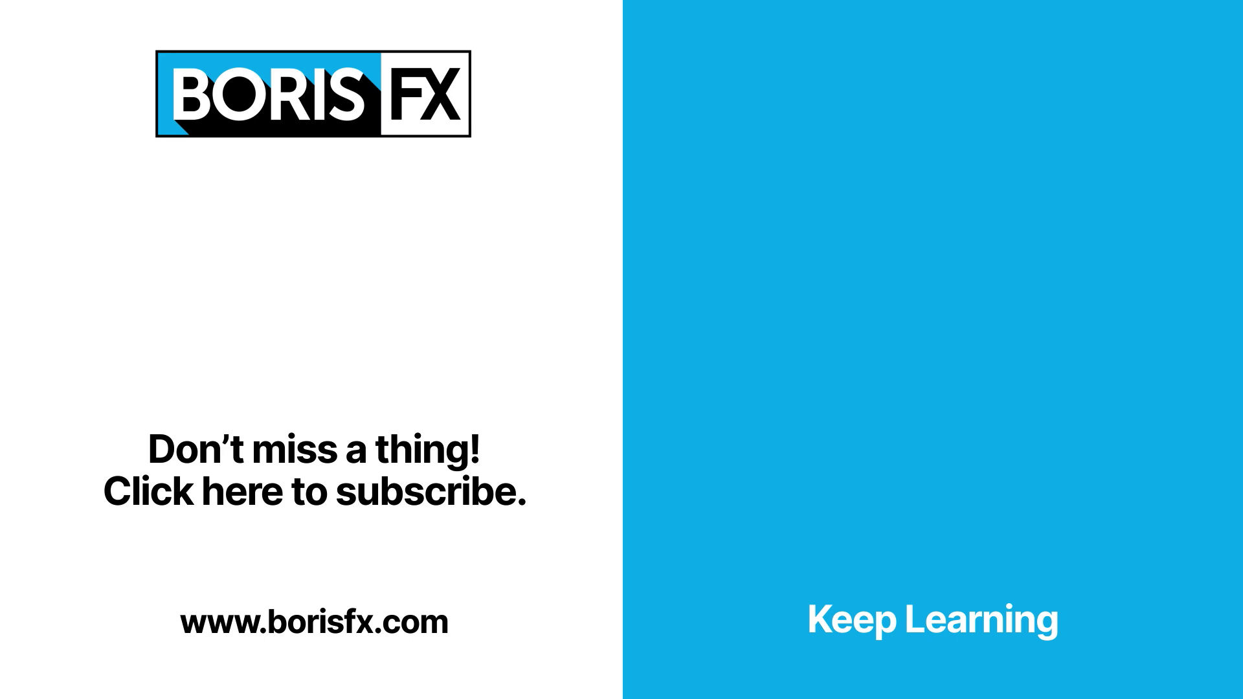